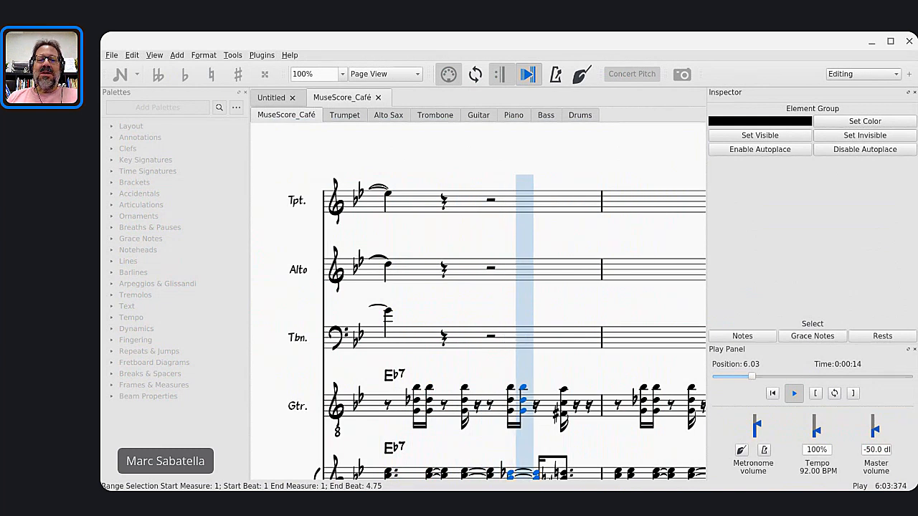
Switch to the Mastering MuseScore community site in the browser and review the weekly schedule on its home page
{"action": "key", "text": "alt+Tab"}
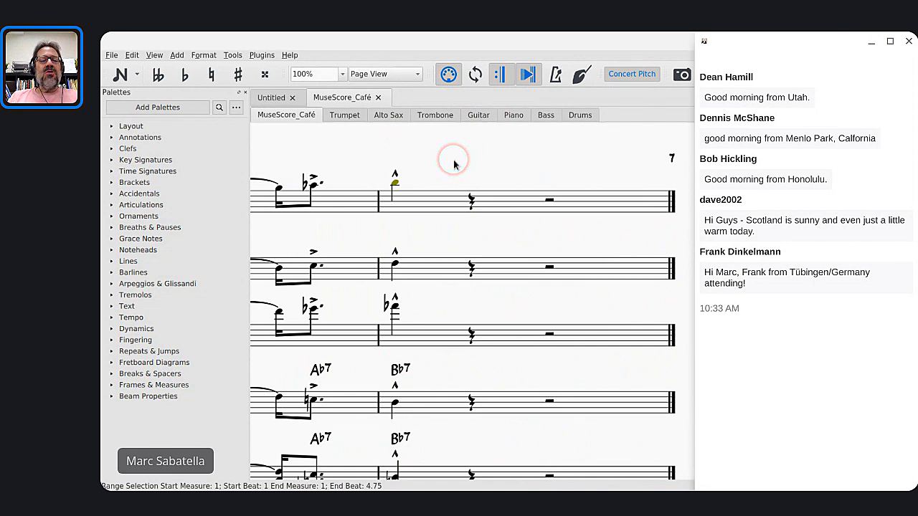
{"action": "scroll", "coordinate": [454, 164], "scroll_direction": "down", "scroll_amount": 5}
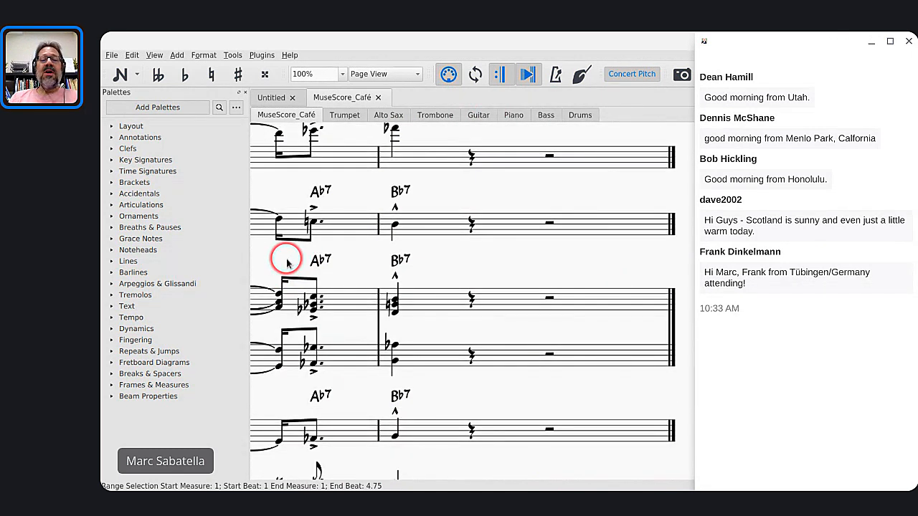
{"action": "scroll", "coordinate": [284, 259], "scroll_direction": "left", "scroll_amount": 3}
{"action": "key", "text": "alt+Tab"}
{"action": "key", "text": "alt+Tab"}
{"action": "key", "text": "alt+Tab"}
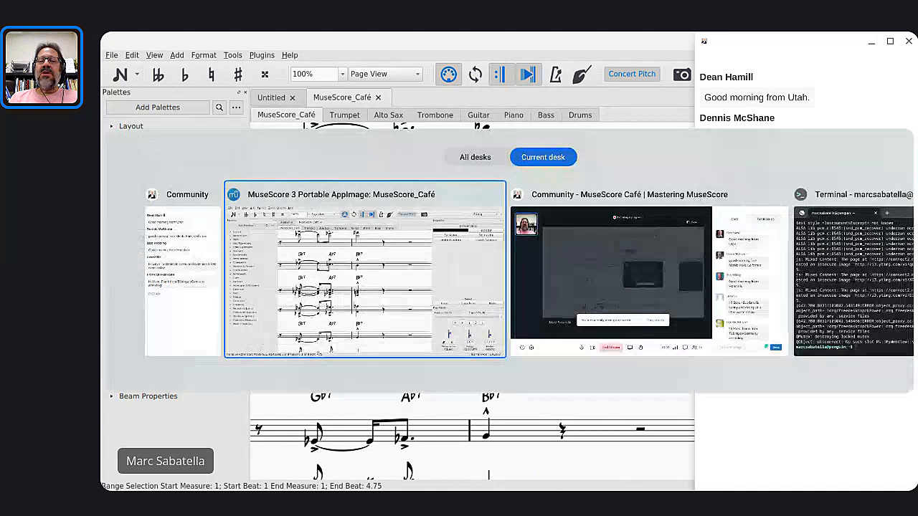
{"action": "key", "text": "alt+Tab"}
{"action": "key", "text": "alt+Tab"}
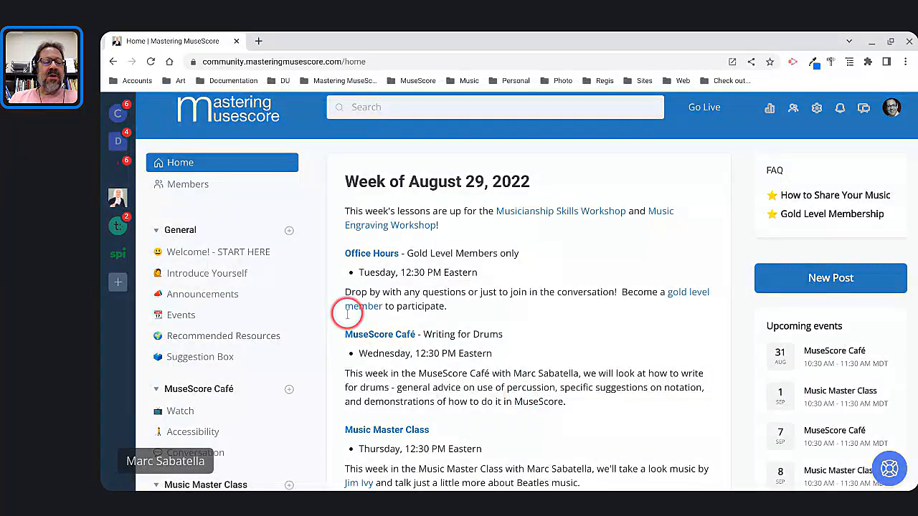
{"action": "scroll", "coordinate": [127, 379], "scroll_direction": "down", "scroll_amount": 3}
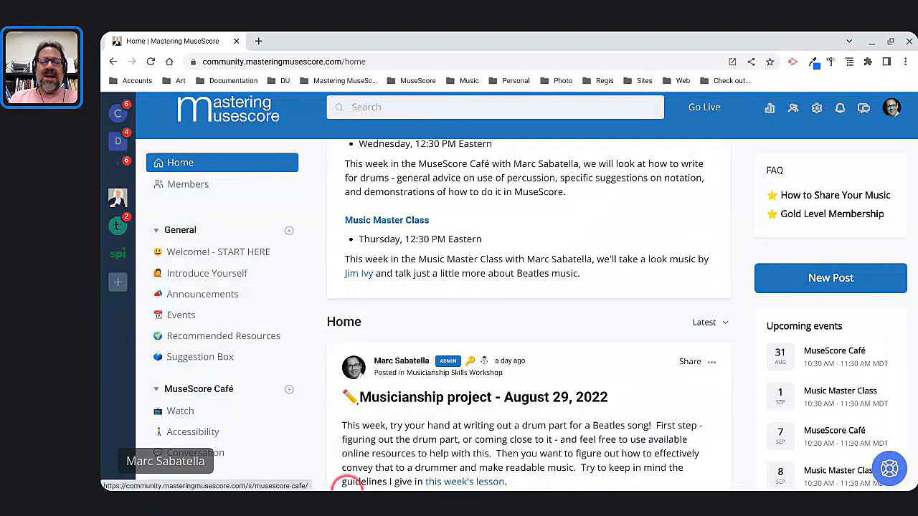
{"action": "mouse_move", "coordinate": [346, 485]}
Switch back to MuseScore and open Ticket_to_Ride.mscz from the Beatles folder inside Musicianship Skills
{"action": "key", "text": "alt+Tab"}
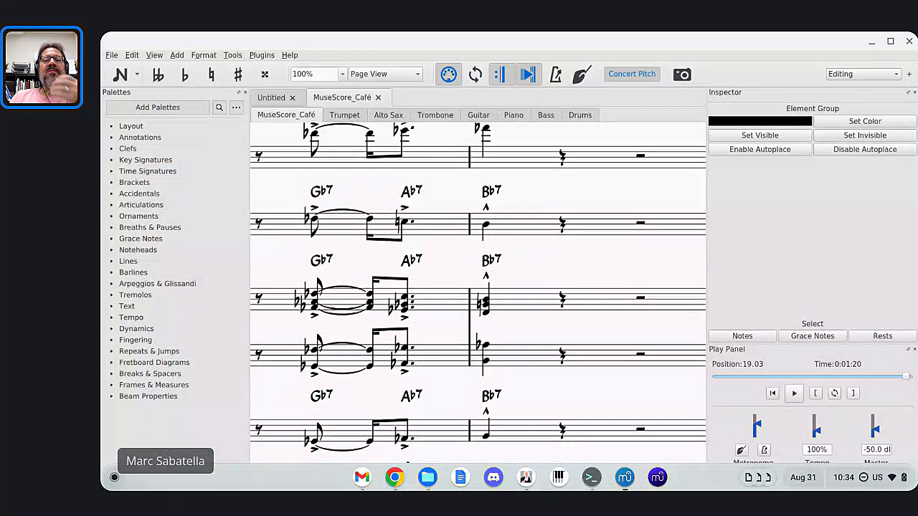
{"action": "key", "text": "ctrl+o"}
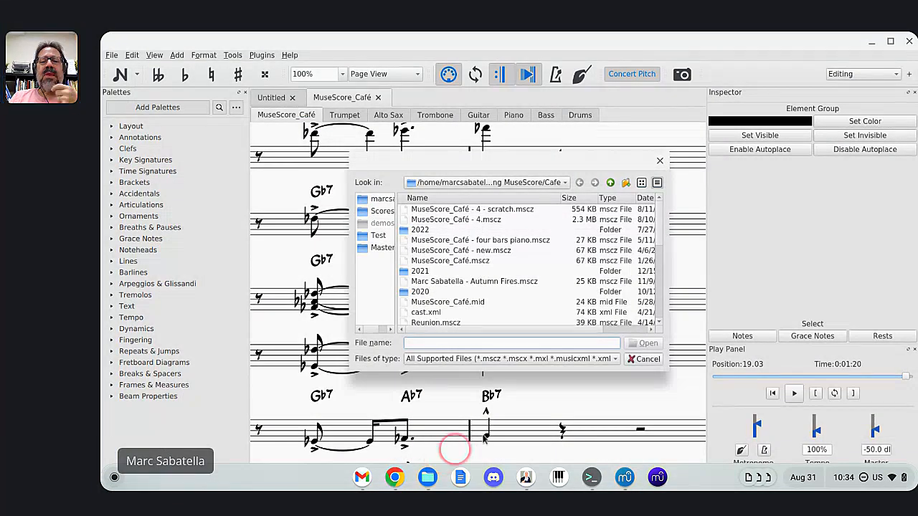
{"action": "left_click", "coordinate": [610, 183]}
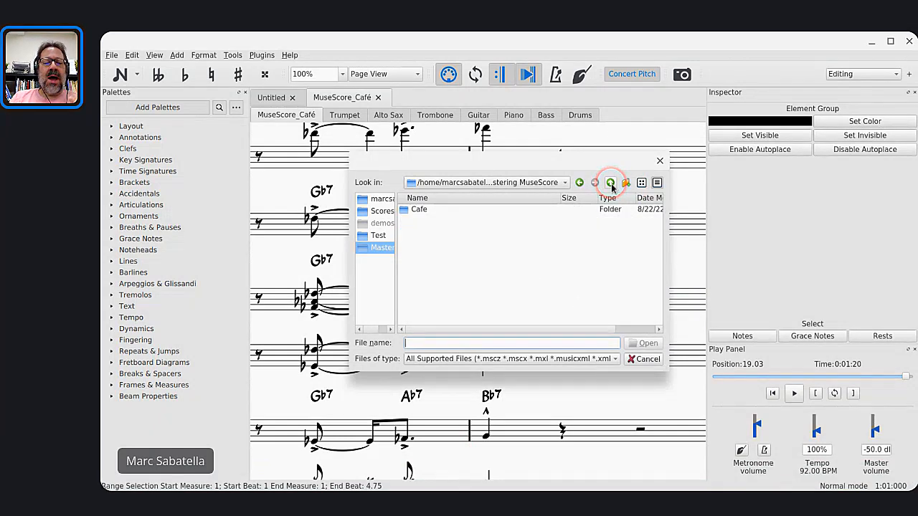
{"action": "left_click", "coordinate": [376, 248]}
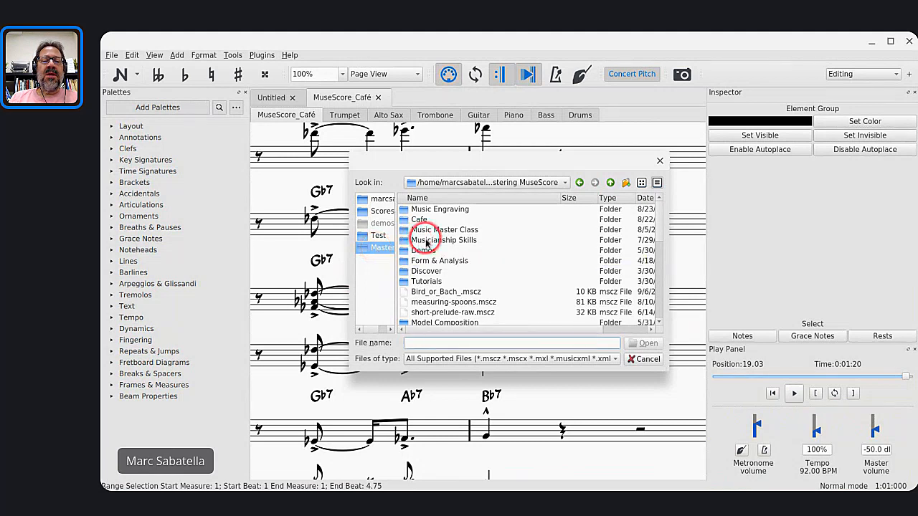
{"action": "left_click", "coordinate": [426, 241]}
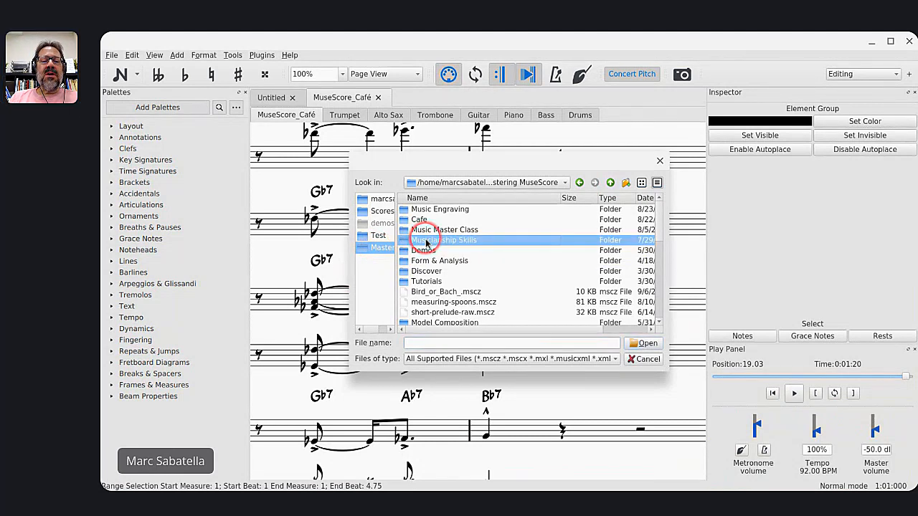
{"action": "double_click", "coordinate": [426, 242]}
{"action": "double_click", "coordinate": [420, 211]}
{"action": "left_click", "coordinate": [420, 209]}
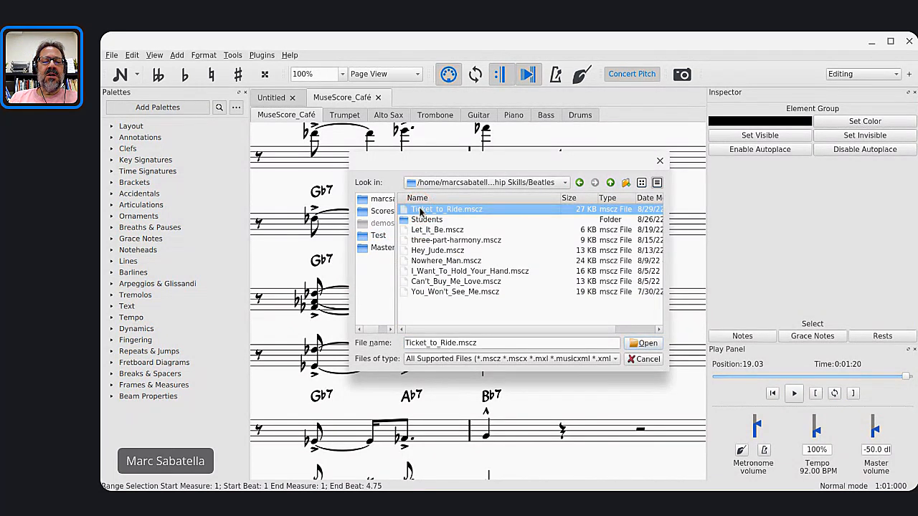
{"action": "double_click", "coordinate": [421, 210]}
{"action": "left_click", "coordinate": [488, 352]}
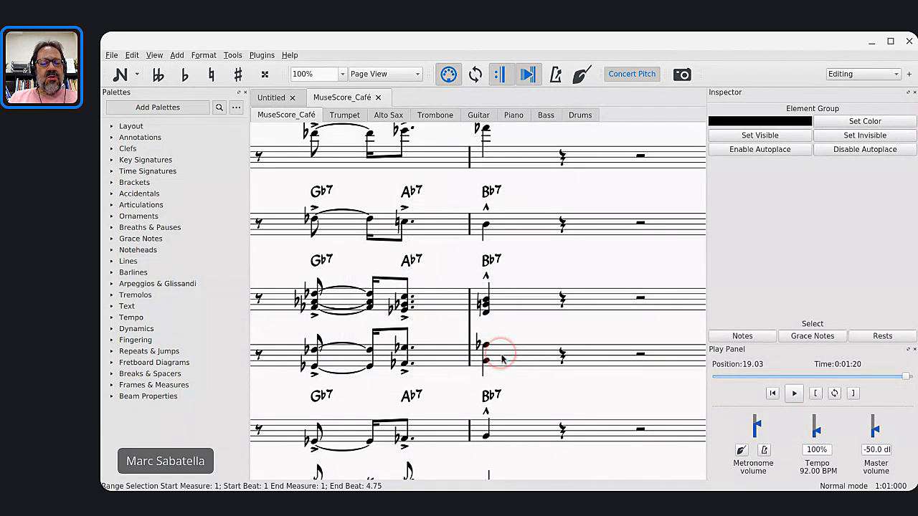
Examine the drumset notation in measures 3, 5 and 6 of Ticket to Ride and the repeat-last-bar symbol among the Repeats & Jumps elements
{"action": "scroll", "coordinate": [480, 301], "scroll_direction": "down", "scroll_amount": 3}
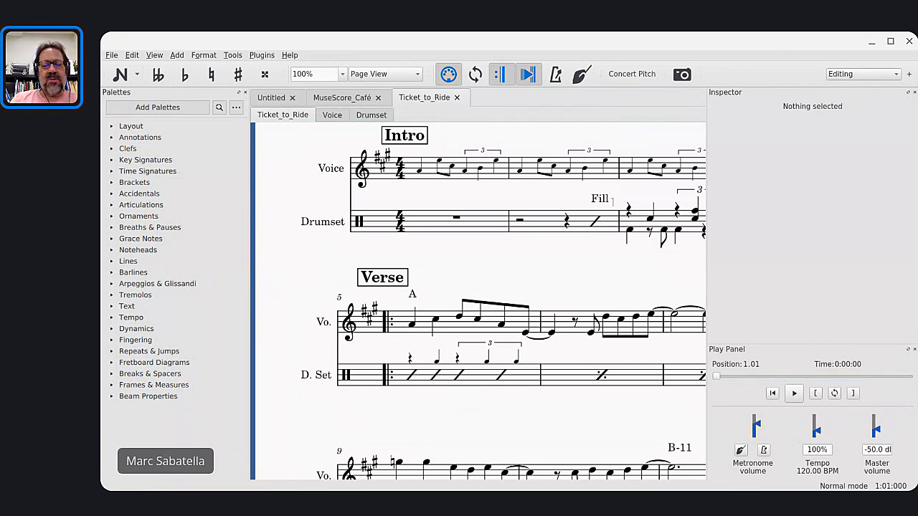
{"action": "left_click", "coordinate": [470, 311]}
{"action": "scroll", "coordinate": [470, 312], "scroll_direction": "right", "scroll_amount": 2}
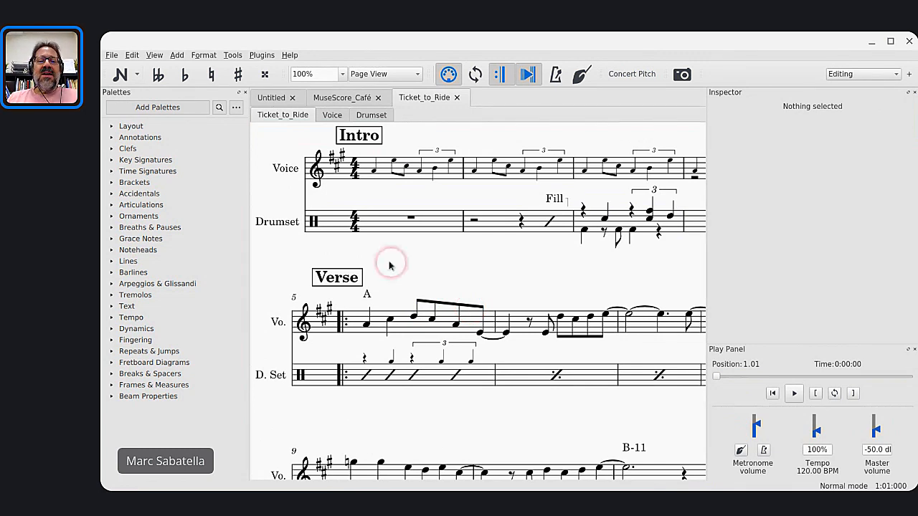
{"action": "scroll", "coordinate": [390, 262], "scroll_direction": "down", "scroll_amount": 3}
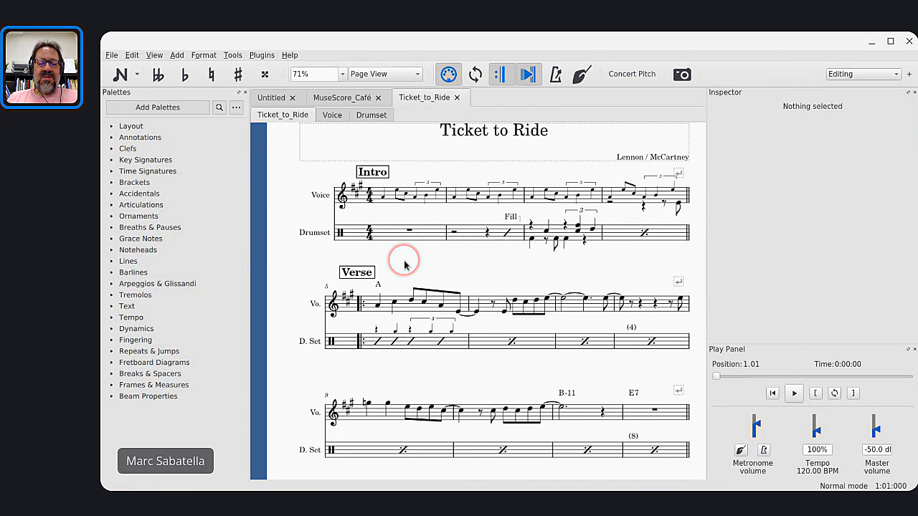
{"action": "scroll", "coordinate": [405, 265], "scroll_direction": "down", "scroll_amount": 1}
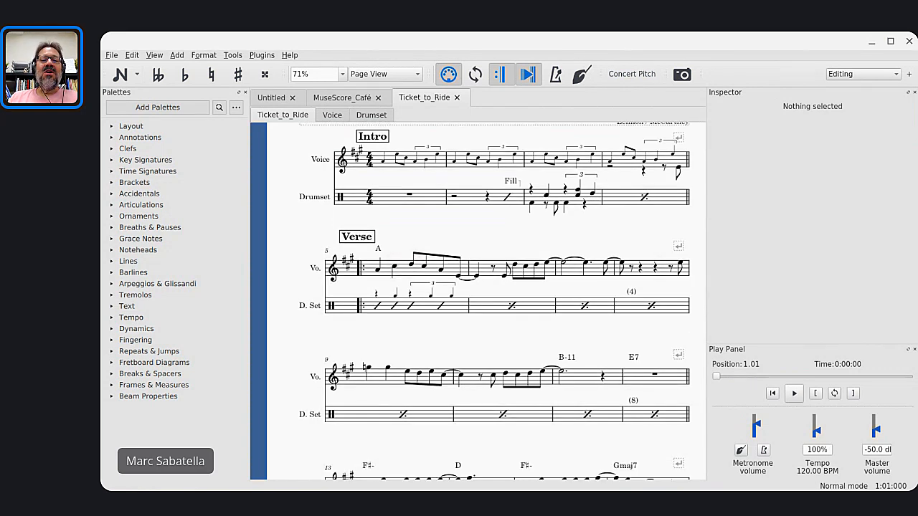
{"action": "left_click", "coordinate": [543, 198]}
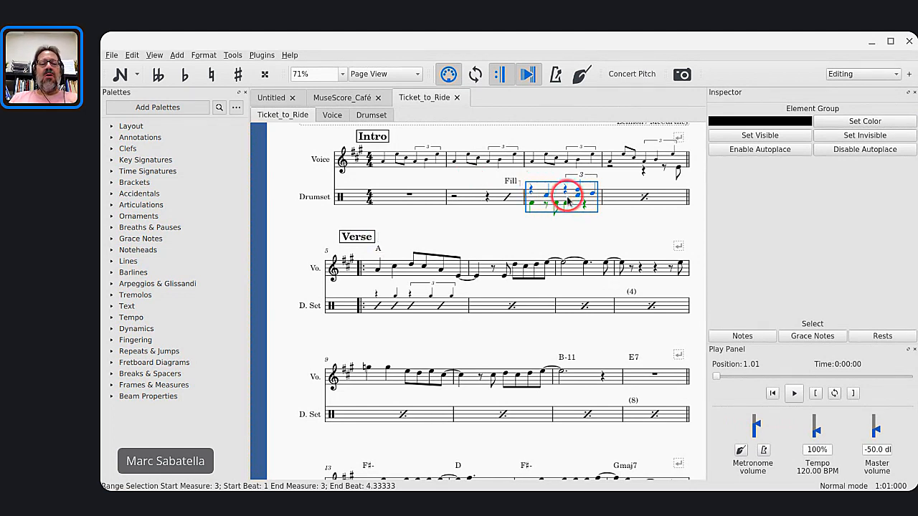
{"action": "left_click", "coordinate": [421, 309]}
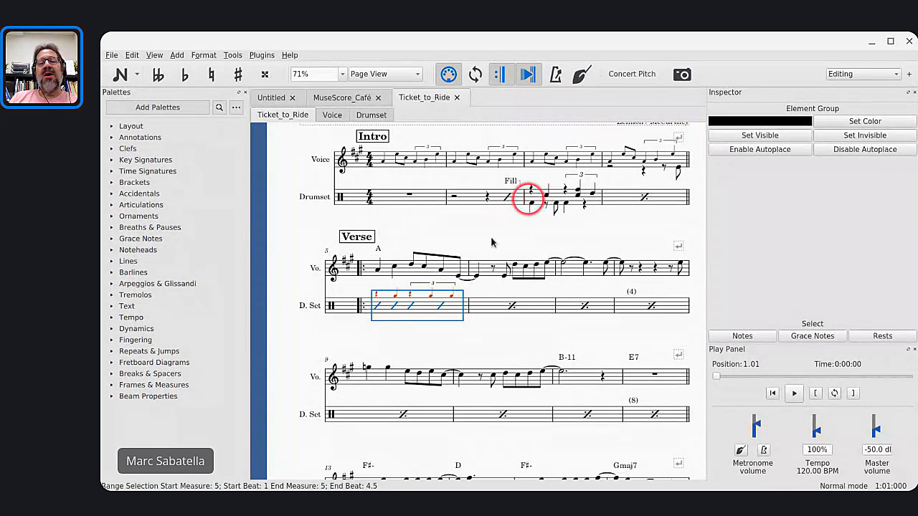
{"action": "left_click", "coordinate": [493, 306]}
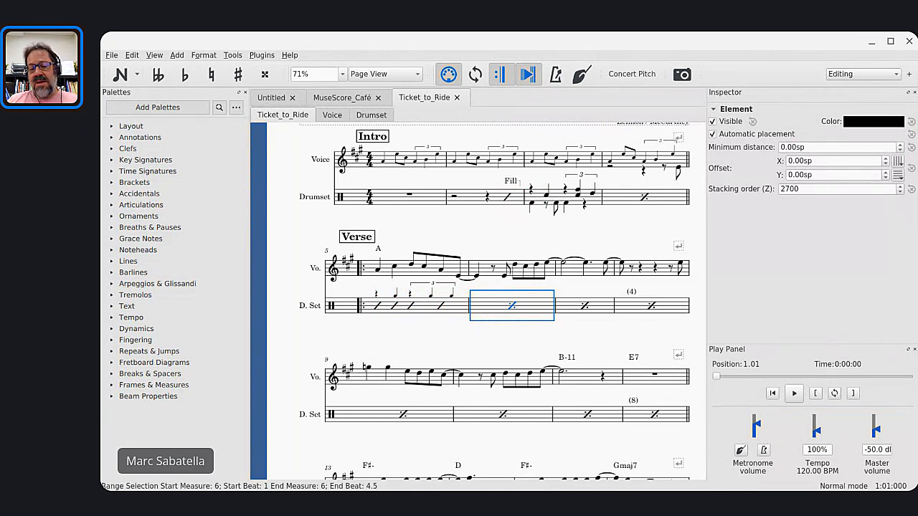
{"action": "left_click", "coordinate": [113, 352]}
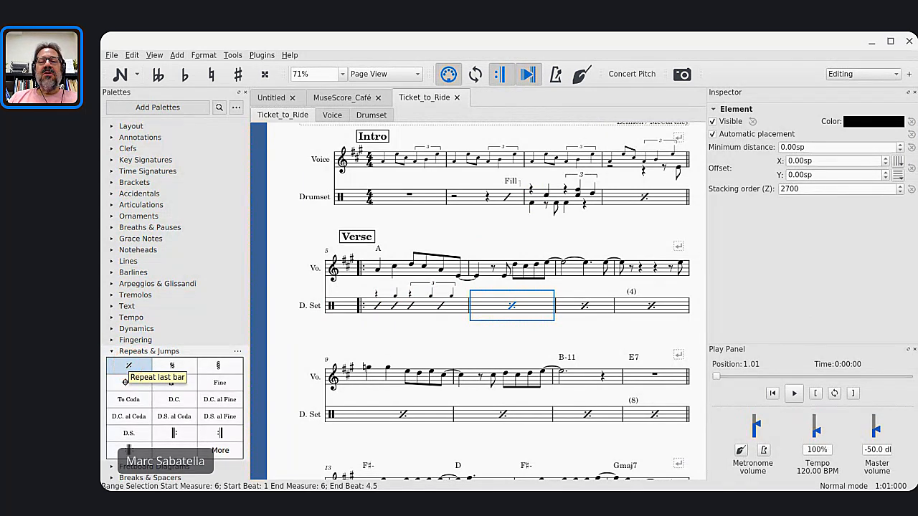
Select the two-voice drum pattern in measure 3 of the drumset staff and set the master volume to -40.0 dB
{"action": "left_click", "coordinate": [578, 197]}
{"action": "scroll", "coordinate": [535, 200], "scroll_direction": "up", "scroll_amount": 9}
{"action": "scroll", "coordinate": [537, 201], "scroll_direction": "right", "scroll_amount": 4}
{"action": "left_click_drag", "start_coordinate": [534, 197], "coordinate": [489, 269]}
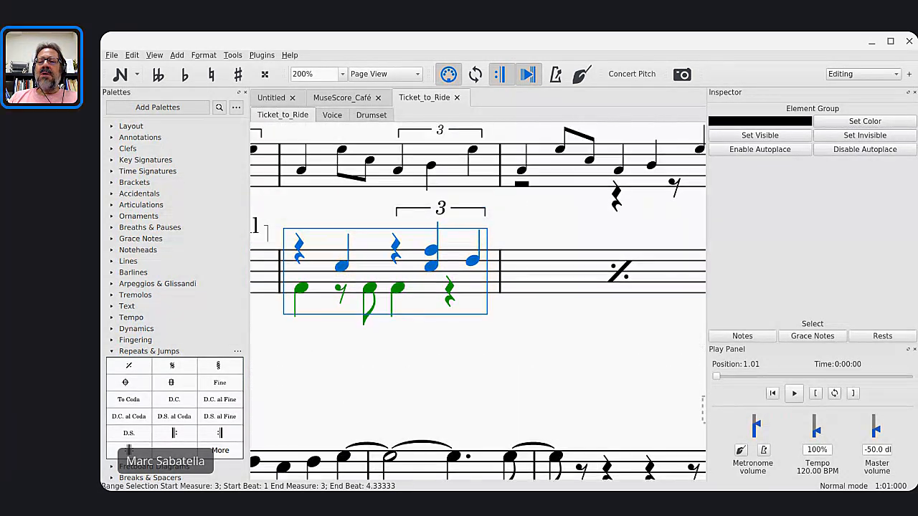
{"action": "scroll", "coordinate": [478, 302], "scroll_direction": "left", "scroll_amount": 1}
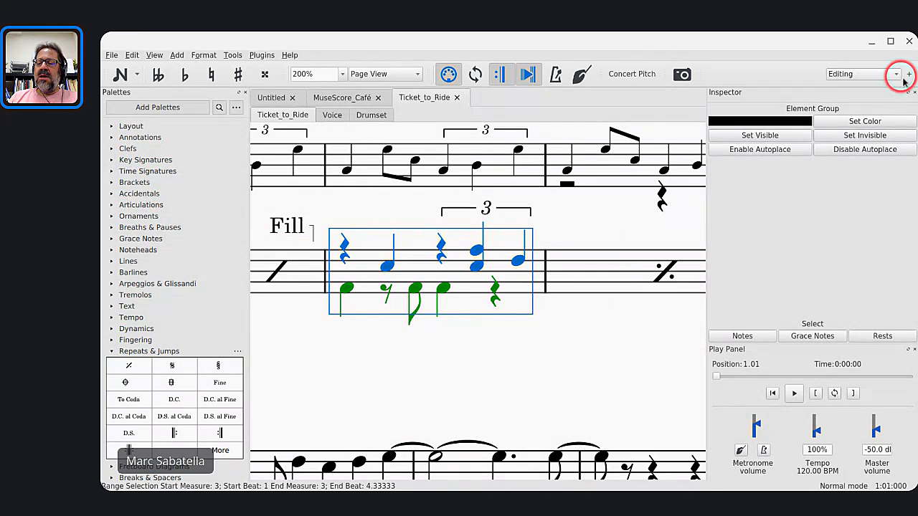
{"action": "left_click_drag", "start_coordinate": [874, 435], "coordinate": [882, 432]}
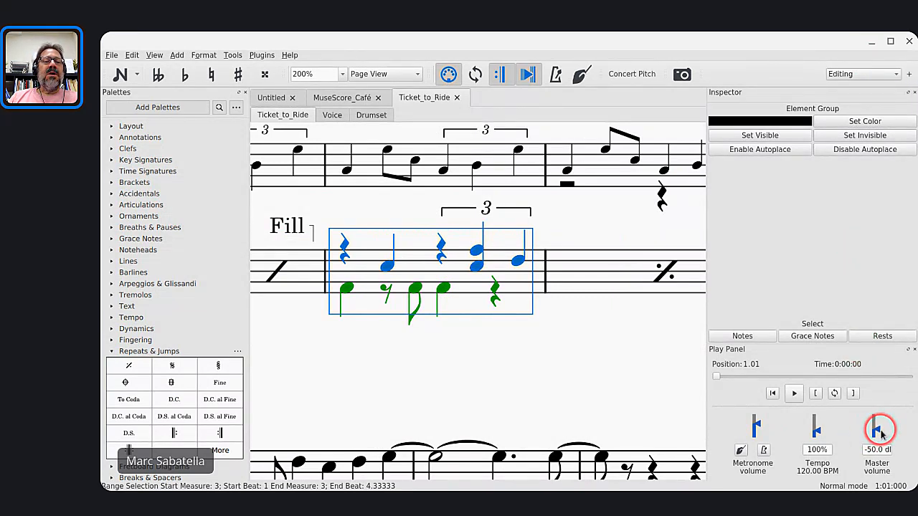
Add a Drumset from the common unpitched percussion instruments to the Untitled score
{"action": "left_click", "coordinate": [267, 98]}
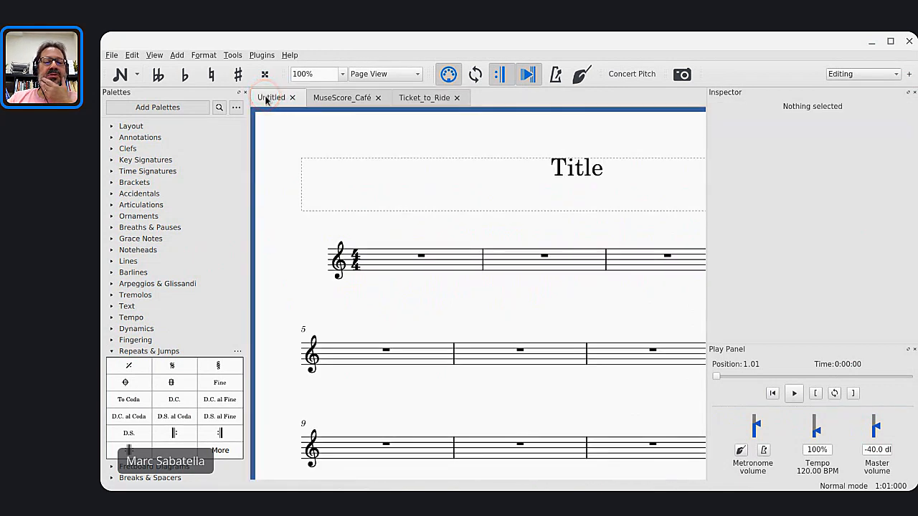
{"action": "key", "text": "i"}
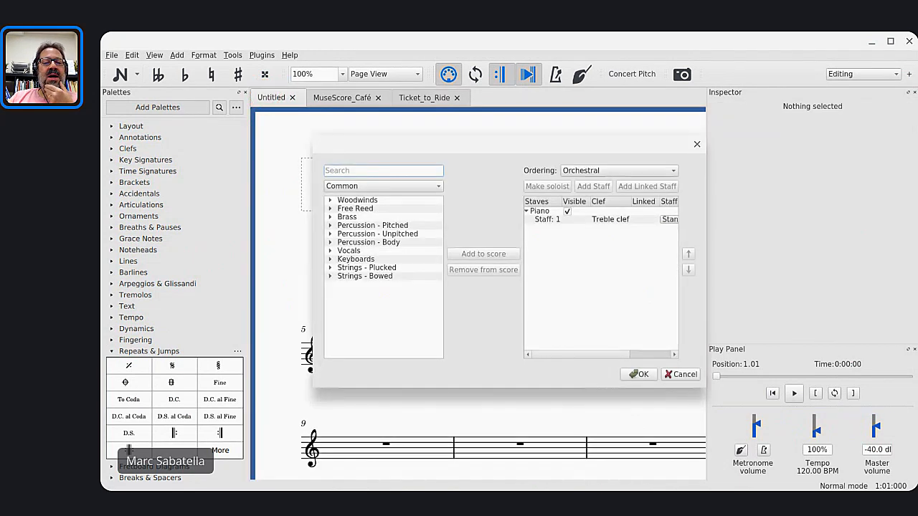
{"action": "mouse_move", "coordinate": [458, 489]}
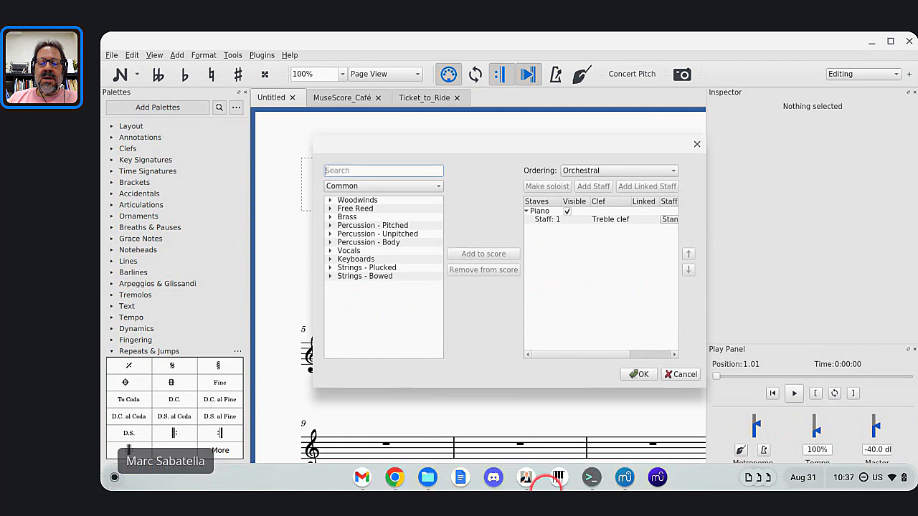
{"action": "left_click", "coordinate": [592, 477]}
{"action": "left_click", "coordinate": [592, 477]}
{"action": "left_click", "coordinate": [514, 306]}
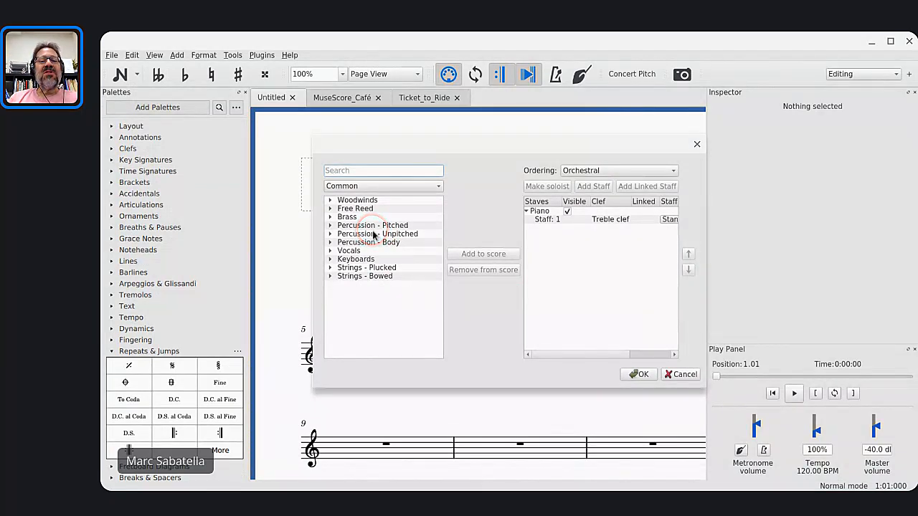
{"action": "left_click_drag", "start_coordinate": [473, 149], "coordinate": [351, 170]}
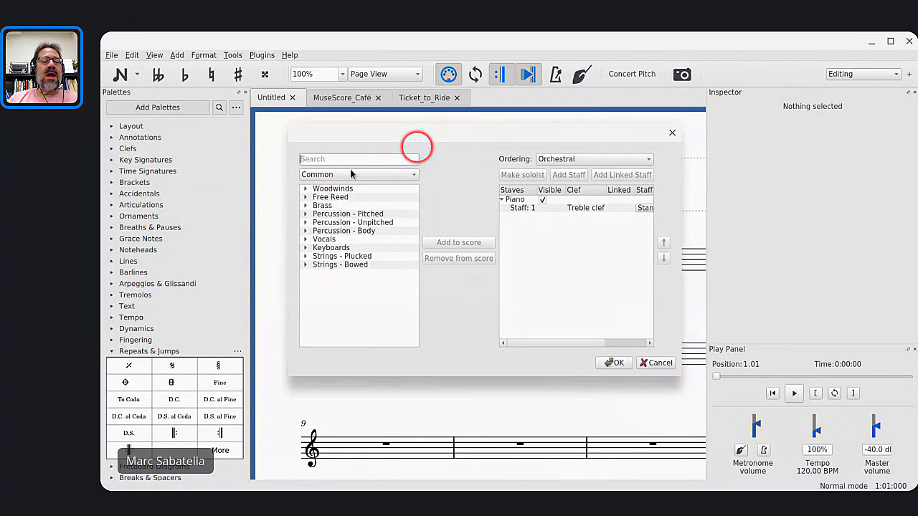
{"action": "left_click", "coordinate": [305, 223]}
{"action": "double_click", "coordinate": [334, 232]}
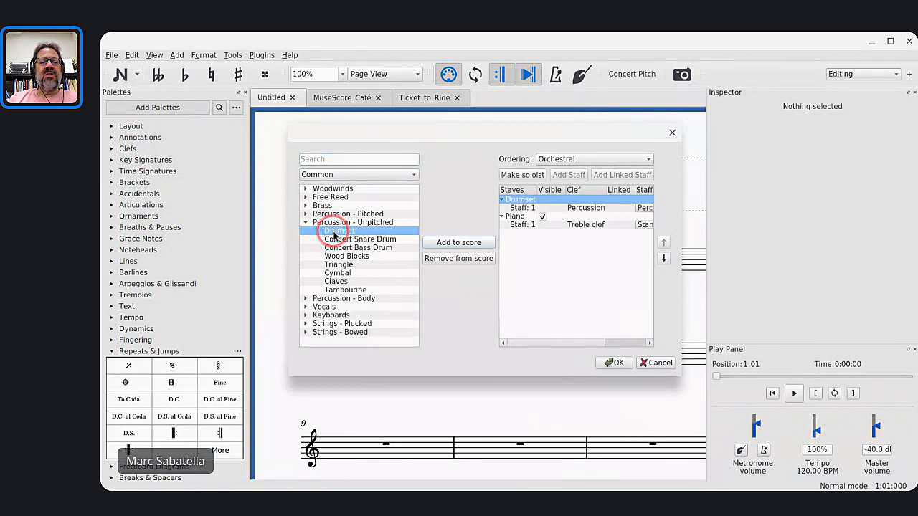
{"action": "left_click", "coordinate": [617, 365]}
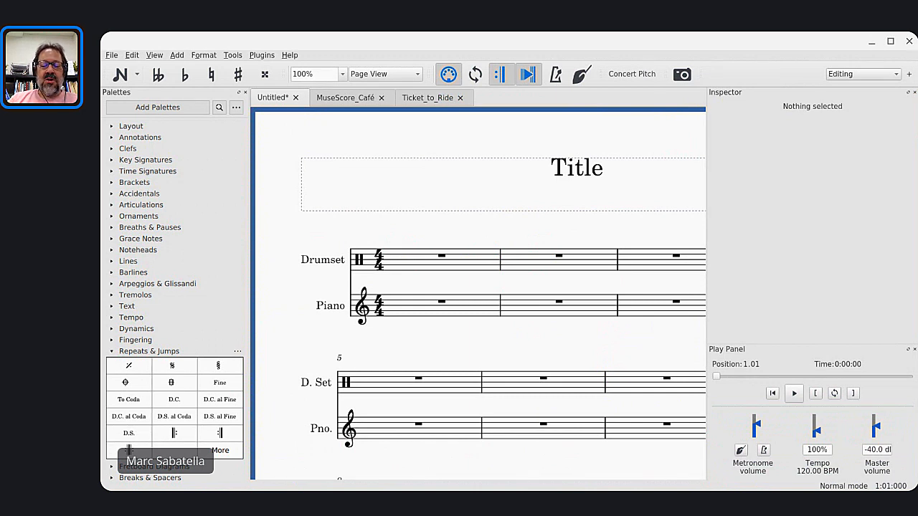
Set the instrument ordering of the Untitled score to Rock Band
{"action": "left_click", "coordinate": [334, 259]}
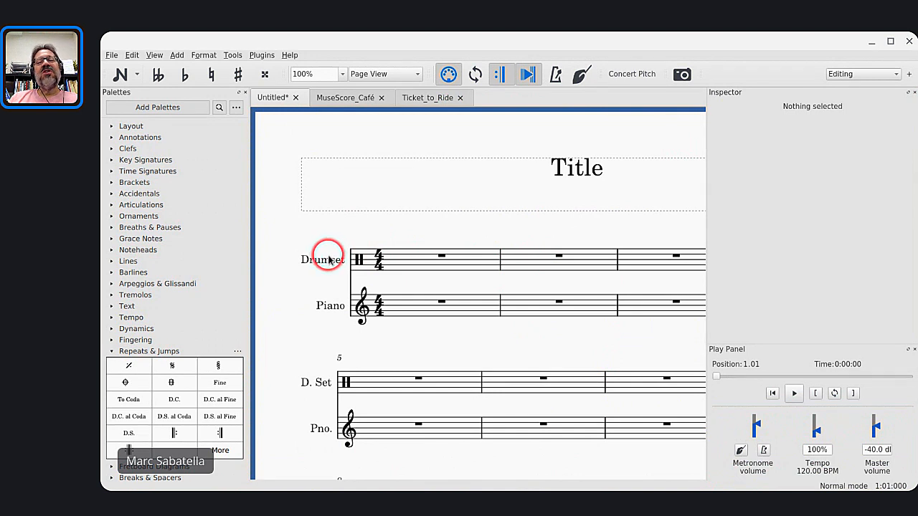
{"action": "left_click", "coordinate": [333, 307]}
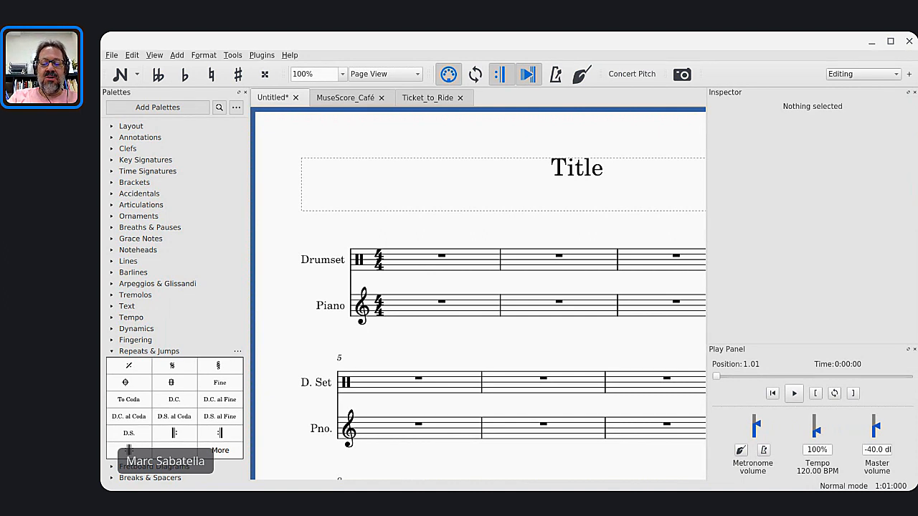
{"action": "key", "text": "i"}
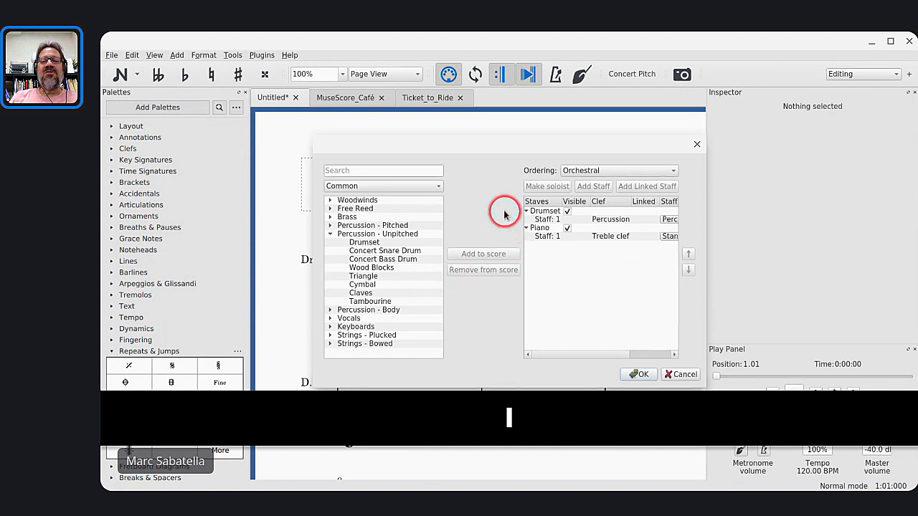
{"action": "left_click", "coordinate": [616, 173]}
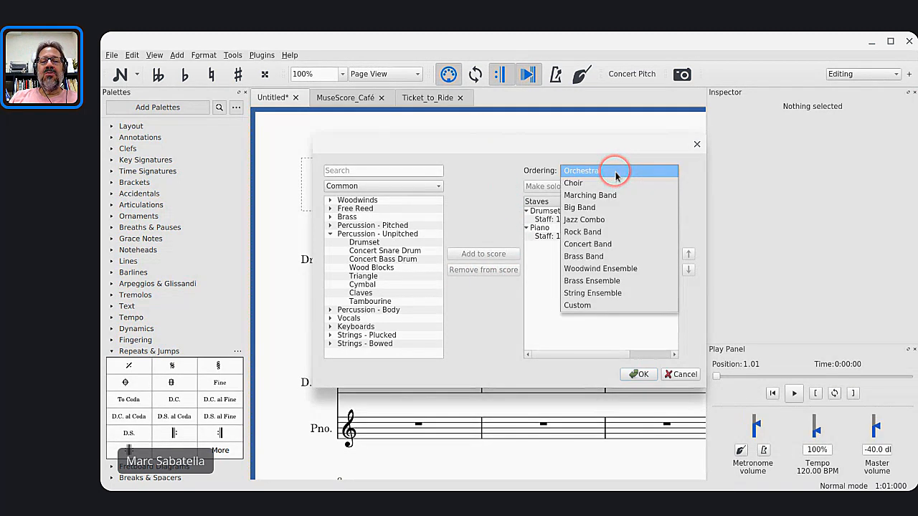
{"action": "left_click", "coordinate": [593, 232]}
{"action": "left_click", "coordinate": [635, 374]}
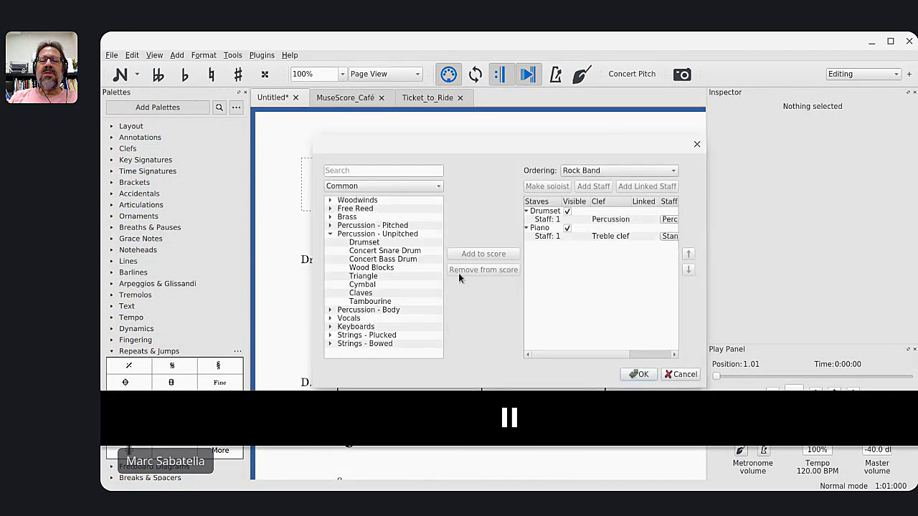
Try the Jazz Combo instrument ordering and switch back to Rock Band
{"action": "left_click", "coordinate": [586, 170]}
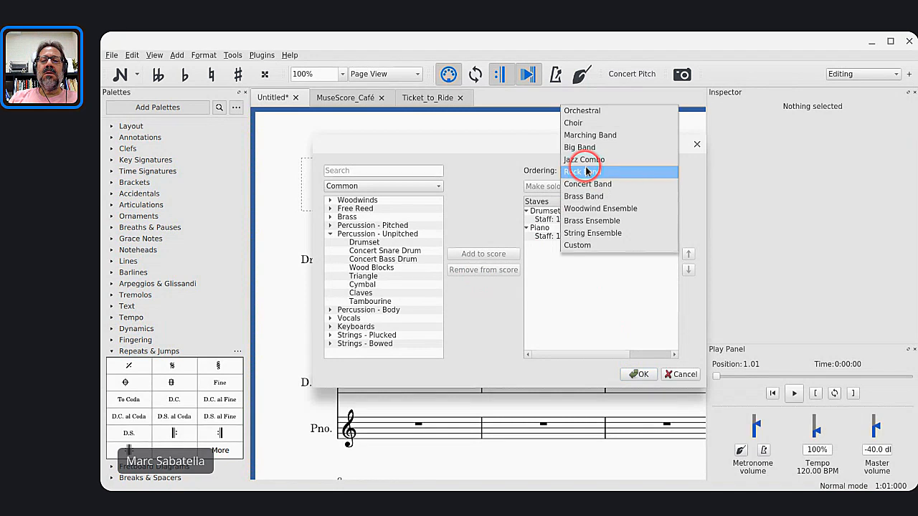
{"action": "left_click", "coordinate": [583, 162]}
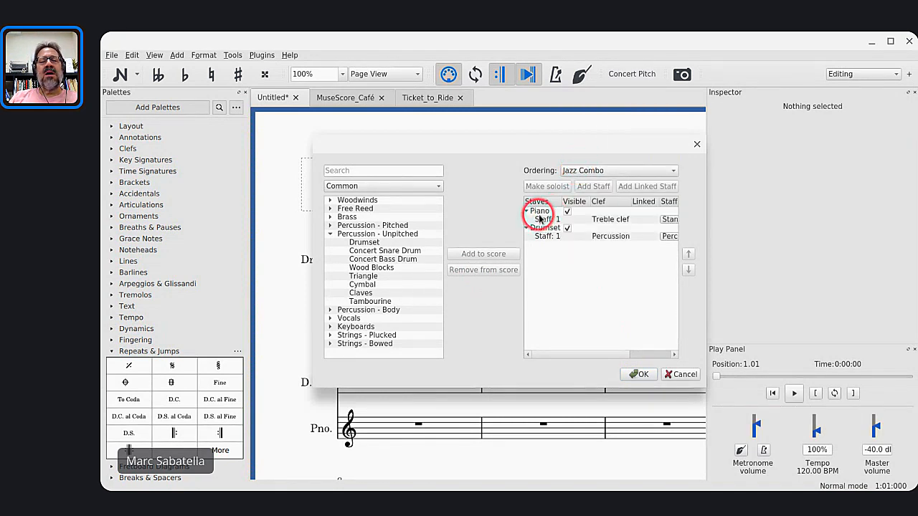
{"action": "left_click", "coordinate": [583, 170]}
{"action": "left_click", "coordinate": [583, 183]}
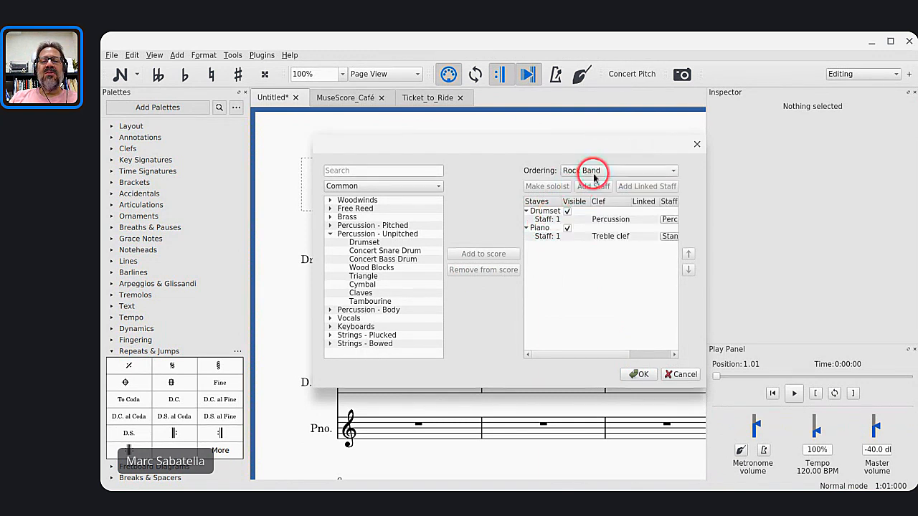
Set the instrument ordering to Jazz Combo and apply the instrument changes to the Untitled score
{"action": "left_click", "coordinate": [592, 171]}
{"action": "left_click", "coordinate": [576, 162]}
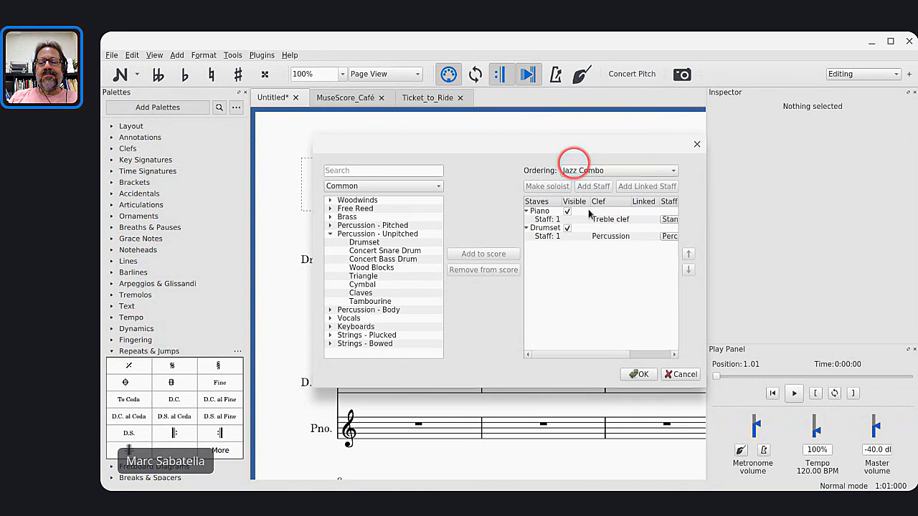
{"action": "left_click", "coordinate": [638, 374]}
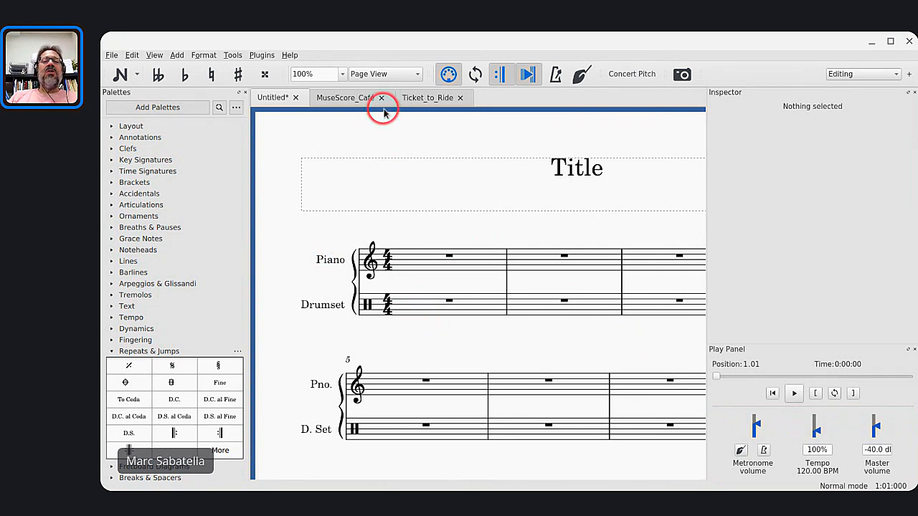
Examine the two-voice drum pattern in measure 3 of the Ticket_to_Ride score
{"action": "left_click", "coordinate": [423, 98]}
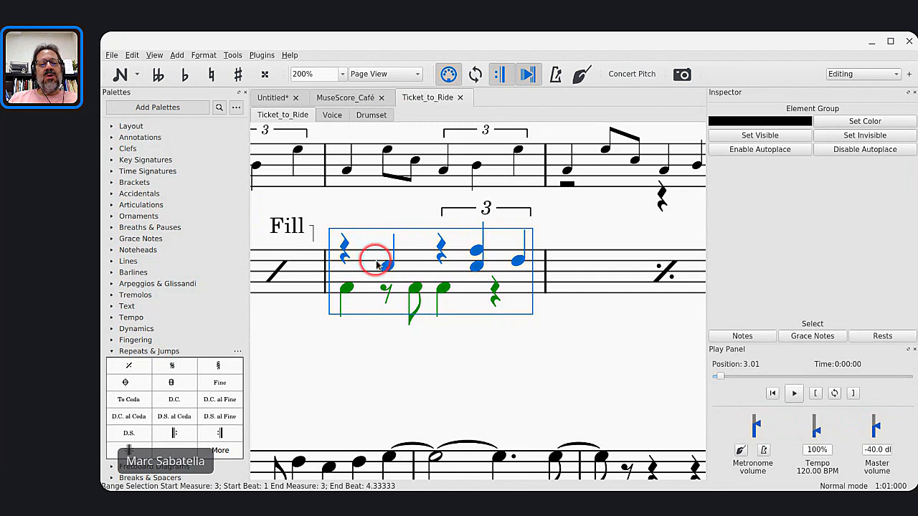
{"action": "scroll", "coordinate": [375, 264], "scroll_direction": "up", "scroll_amount": 2}
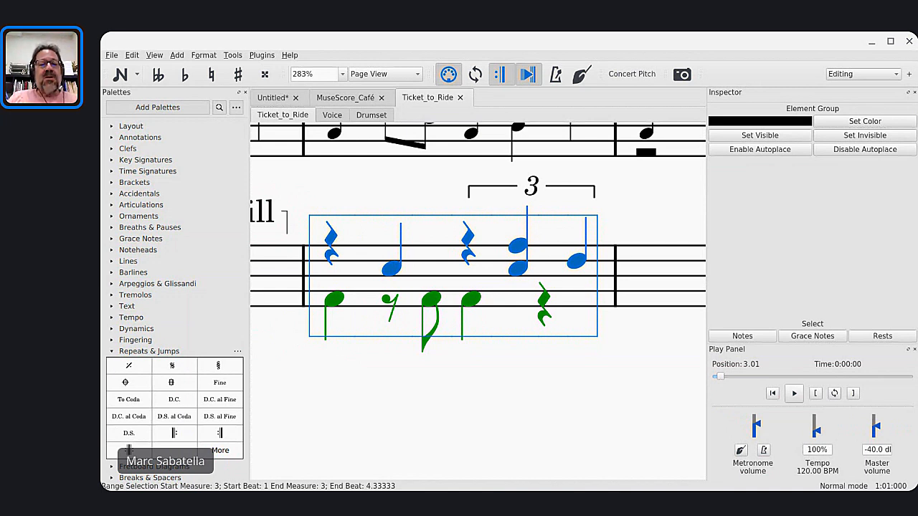
{"action": "left_click", "coordinate": [329, 263]}
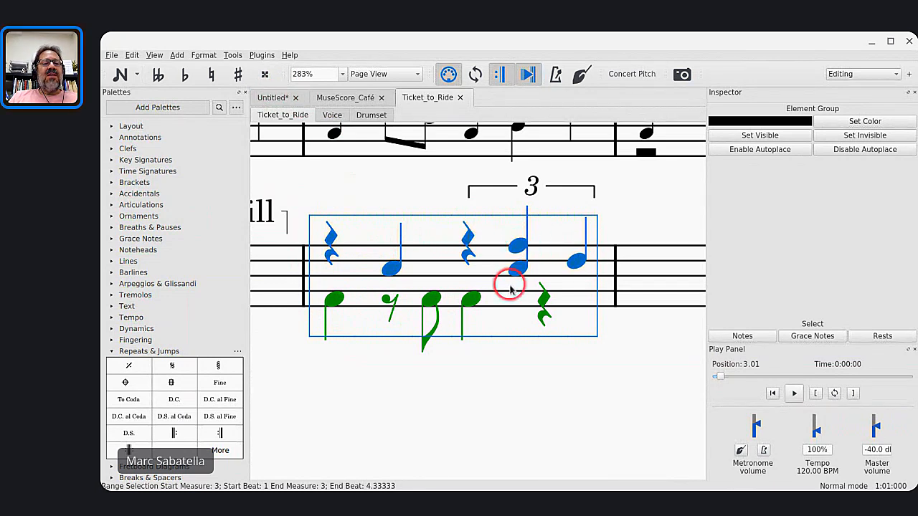
Start note input in measure 1 of the Untitled score's drumset staff and close the Inspector and Play Panel
{"action": "left_click", "coordinate": [279, 98]}
{"action": "left_click", "coordinate": [426, 307]}
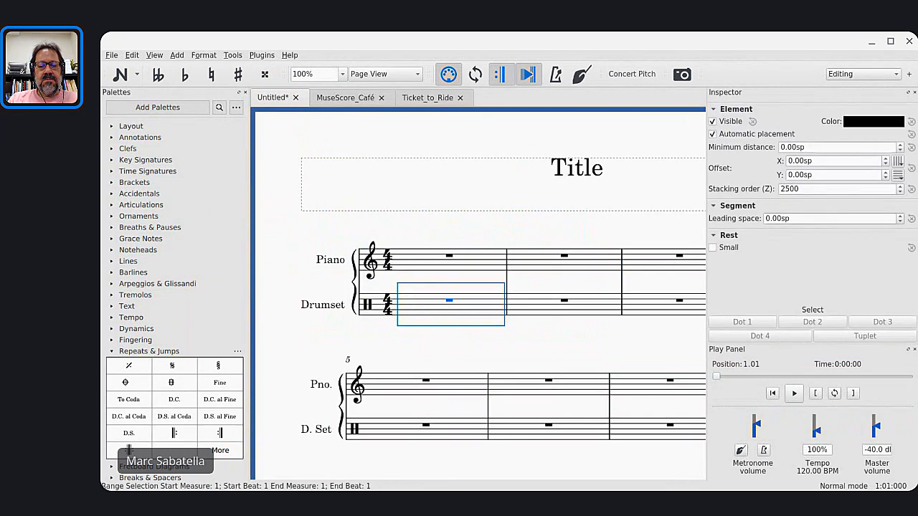
{"action": "key", "text": "n"}
{"action": "left_click", "coordinate": [911, 94]}
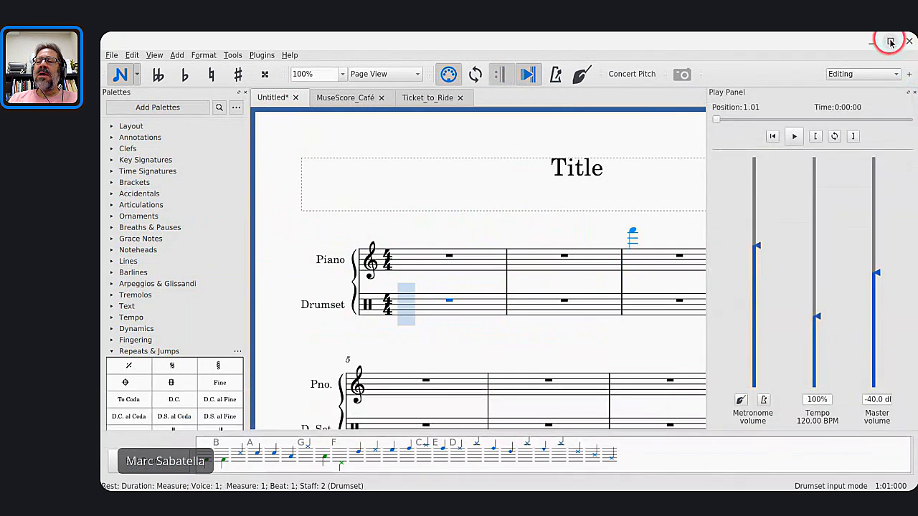
{"action": "left_click", "coordinate": [909, 92]}
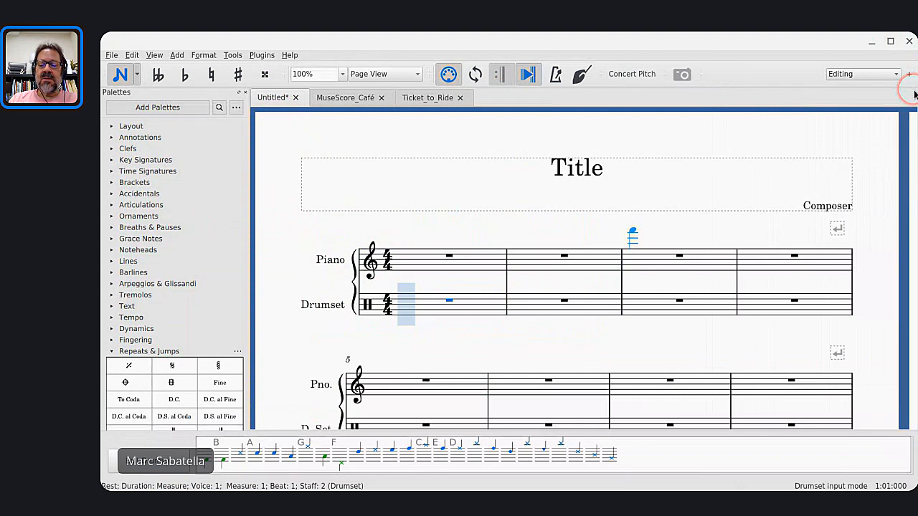
{"action": "key", "text": "super+bracketleft"}
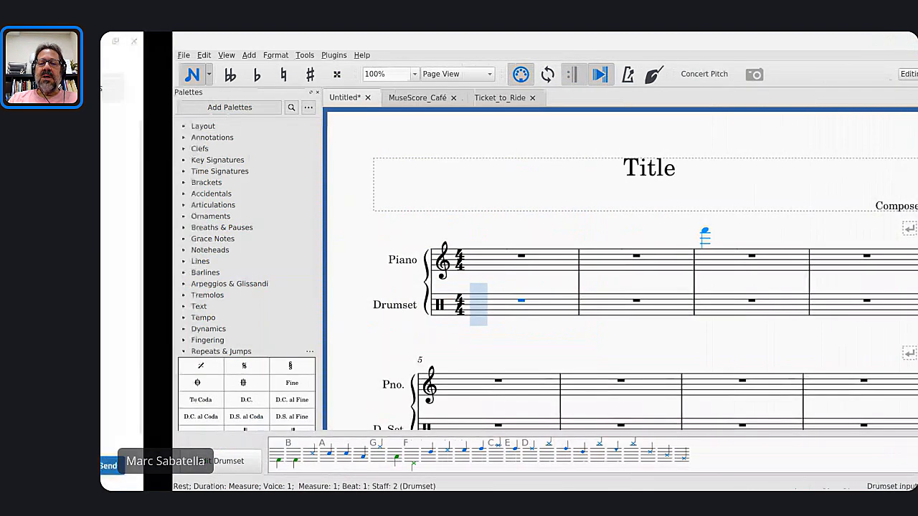
{"action": "key", "text": "shift+super+bracketright"}
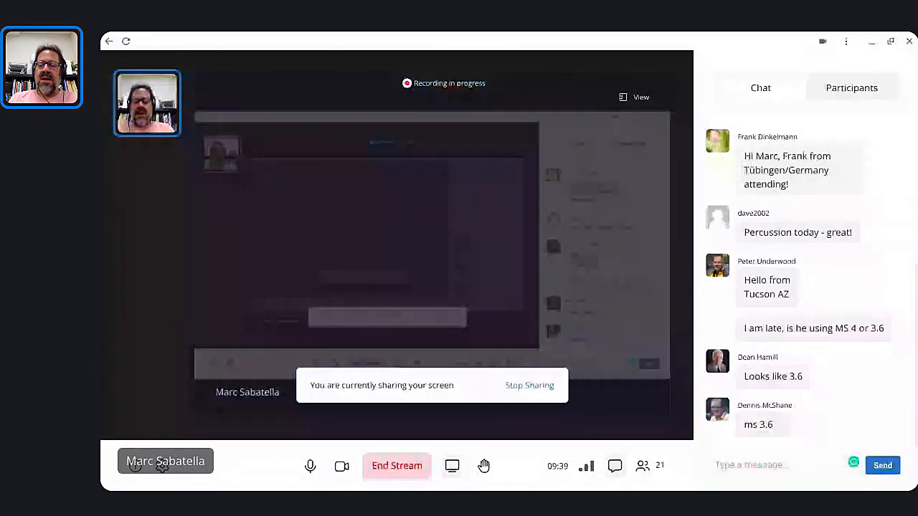
{"action": "key", "text": "alt+bracketleft"}
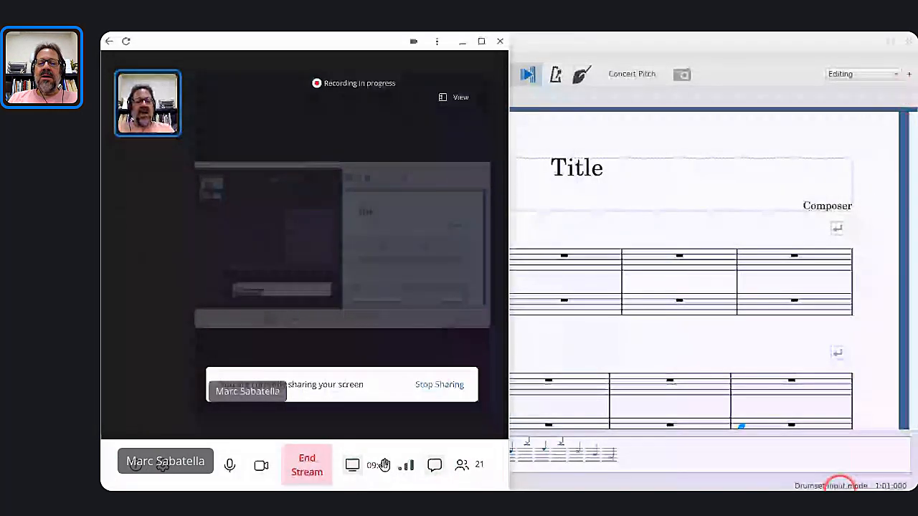
{"action": "mouse_move", "coordinate": [835, 490]}
{"action": "key", "text": "alt+Tab"}
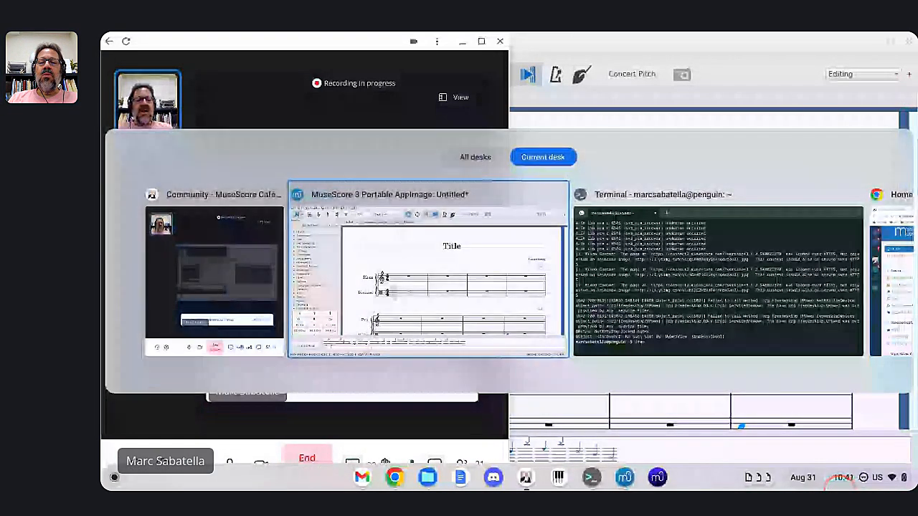
{"action": "key", "text": "alt+Tab"}
{"action": "key", "text": "alt+Tab"}
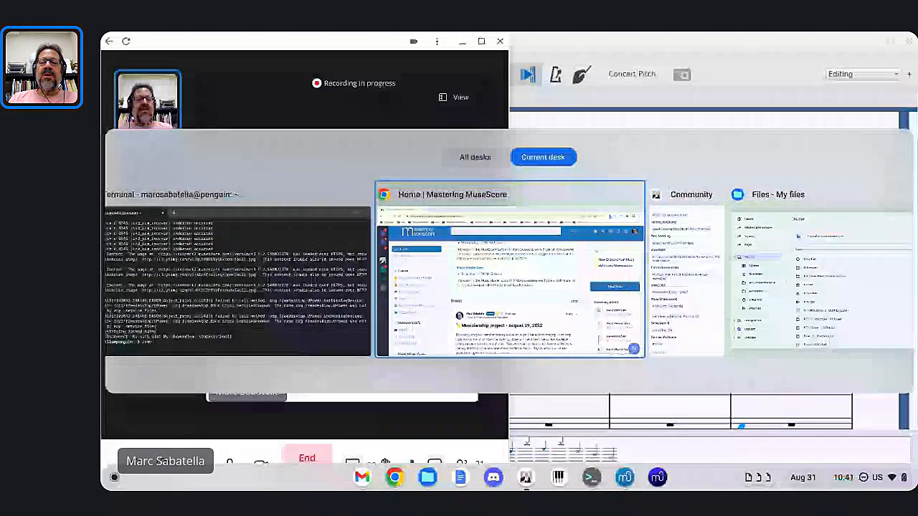
{"action": "key", "text": "alt+Tab"}
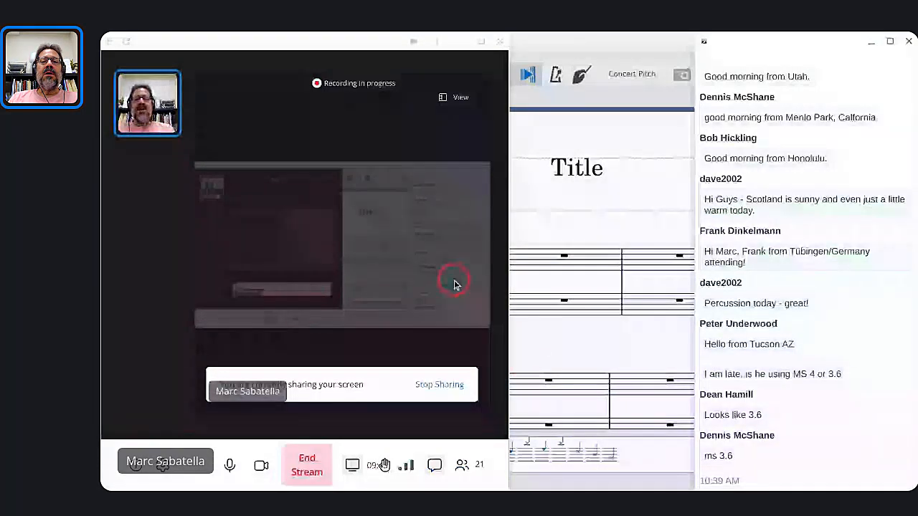
{"action": "left_click", "coordinate": [481, 43]}
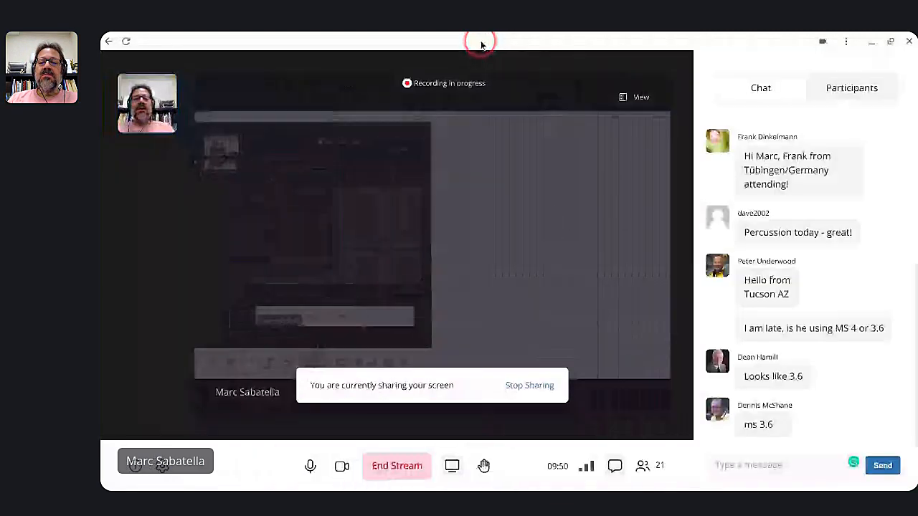
Switch to MuseScore, place it side by side with the meeting chat, widened up to the chat column, and close the Palettes
{"action": "key", "text": "alt+Tab"}
{"action": "key", "text": "alt+Tab"}
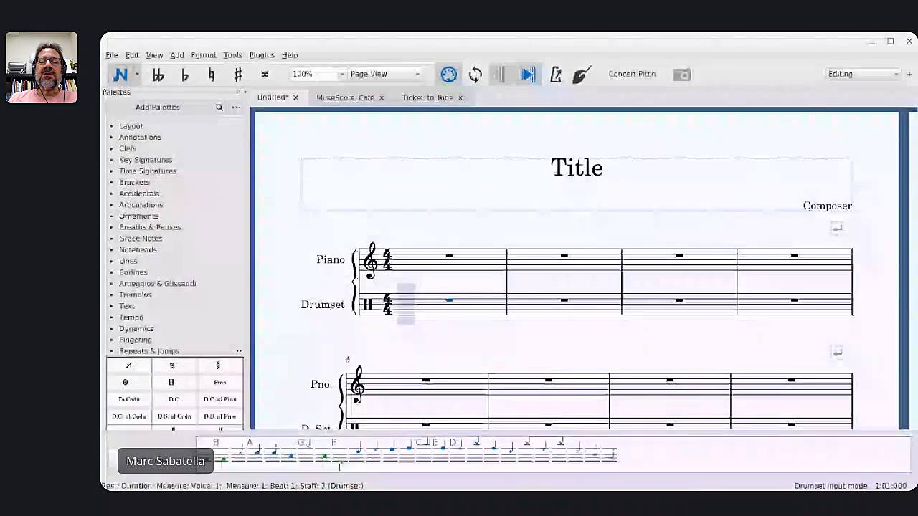
{"action": "key", "text": "alt+bracketleft"}
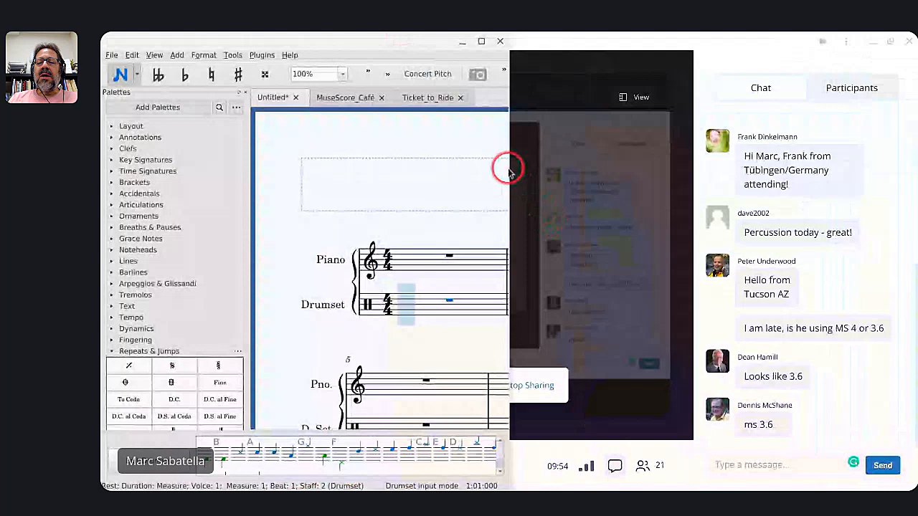
{"action": "left_click_drag", "start_coordinate": [510, 170], "coordinate": [697, 178]}
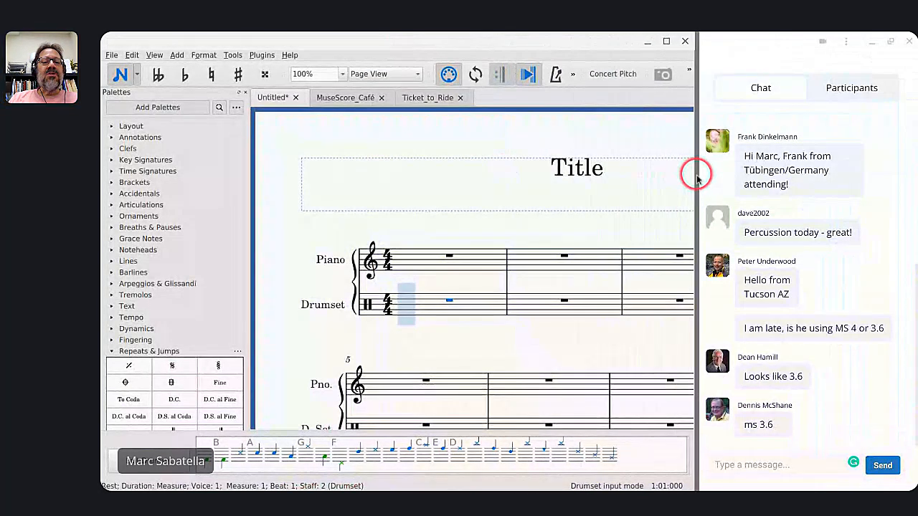
{"action": "left_click", "coordinate": [245, 92]}
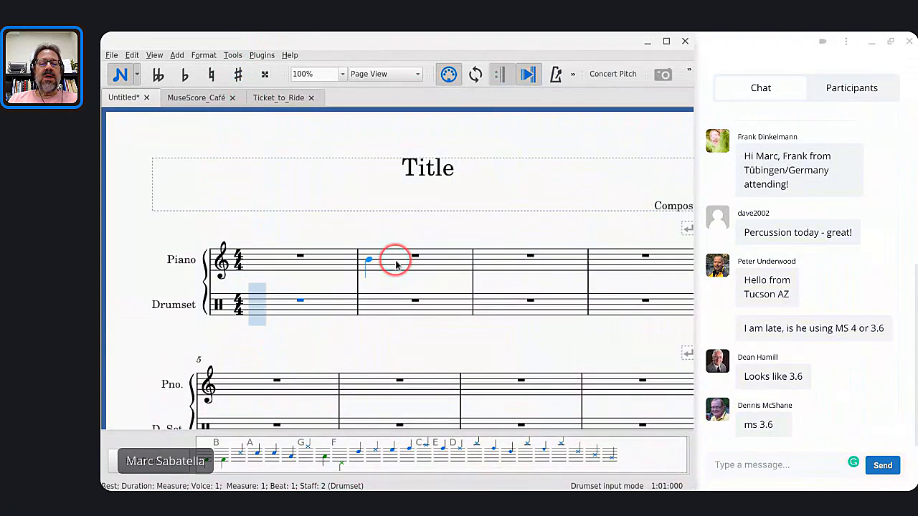
{"action": "scroll", "coordinate": [413, 327], "scroll_direction": "down", "scroll_amount": 1, "text": "ctrl"}
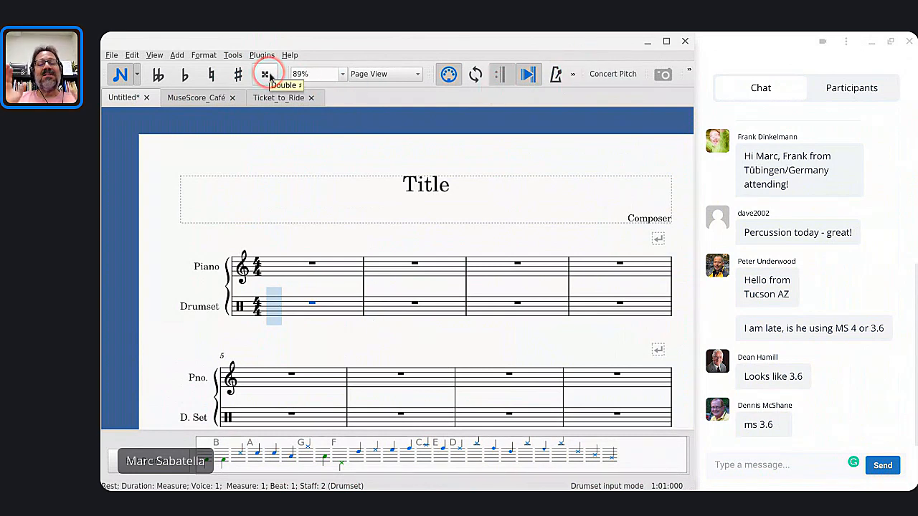
Leave note input and switch to the Cafe workspace with its Inspector and Palettes closed
{"action": "key", "text": "Escape"}
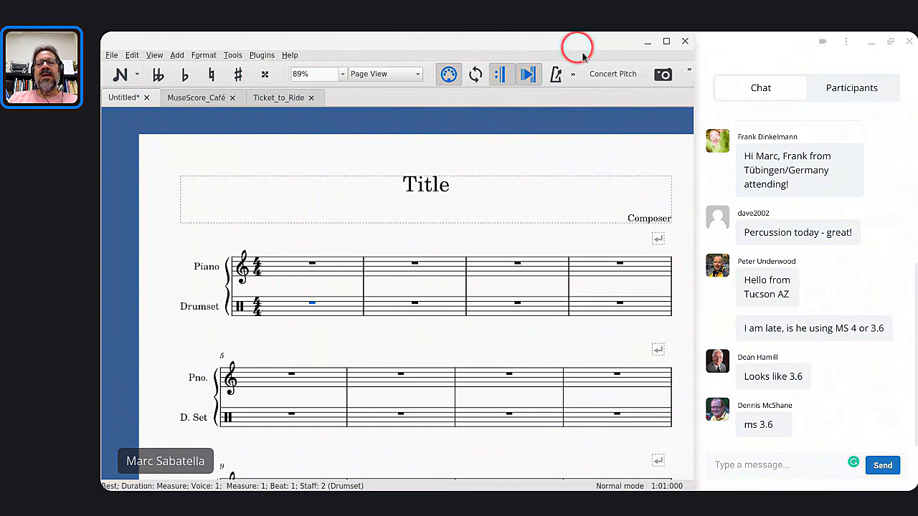
{"action": "left_click", "coordinate": [688, 72]}
{"action": "left_click", "coordinate": [674, 83]}
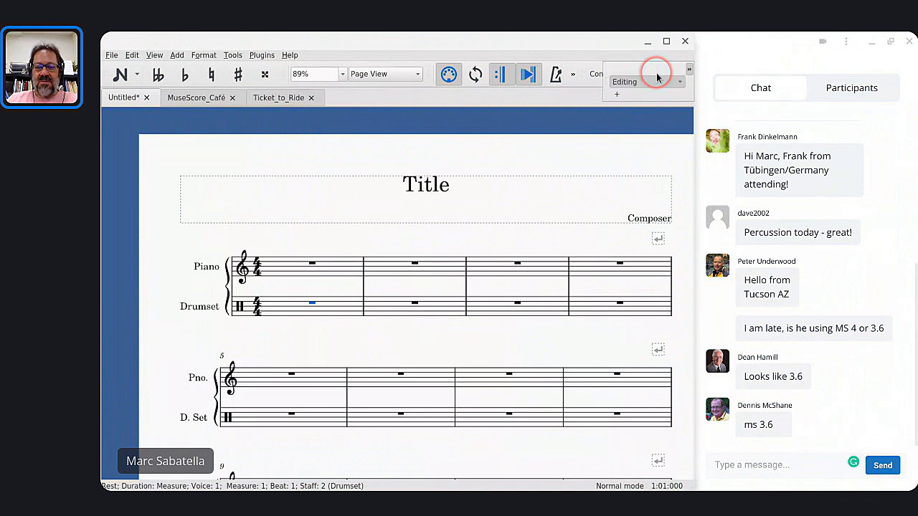
{"action": "key", "text": "F9"}
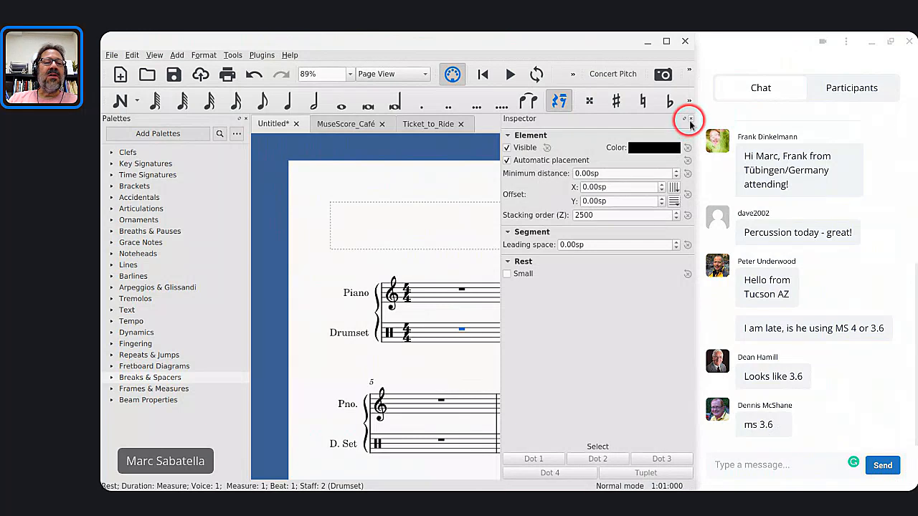
{"action": "left_click", "coordinate": [691, 119]}
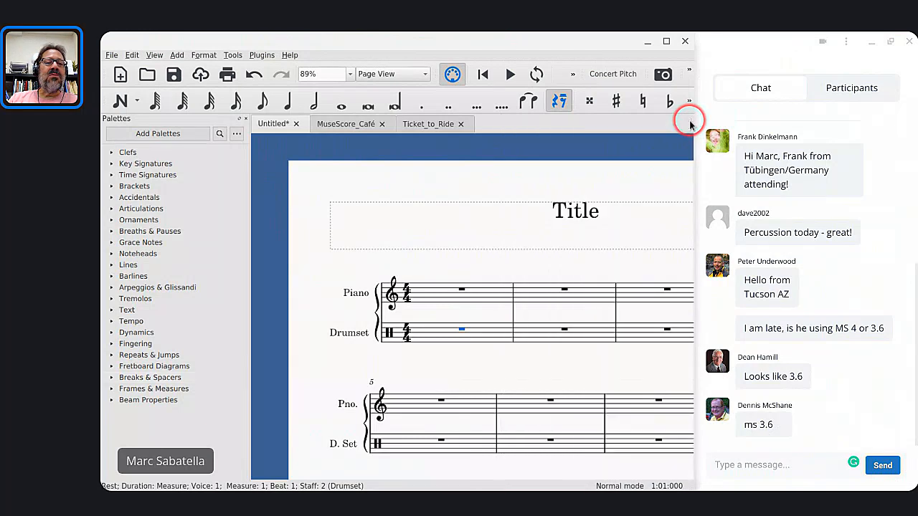
{"action": "left_click", "coordinate": [246, 118]}
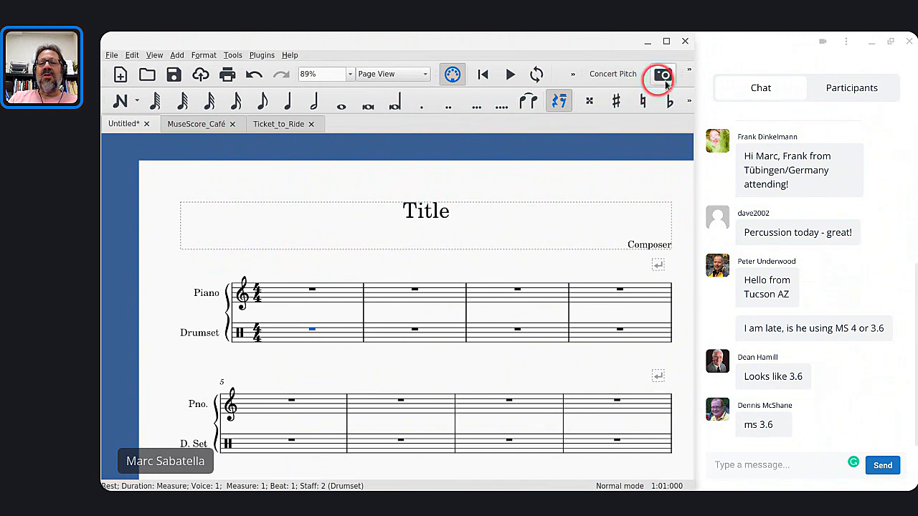
Switch to the Basic workspace
{"action": "left_click", "coordinate": [688, 74]}
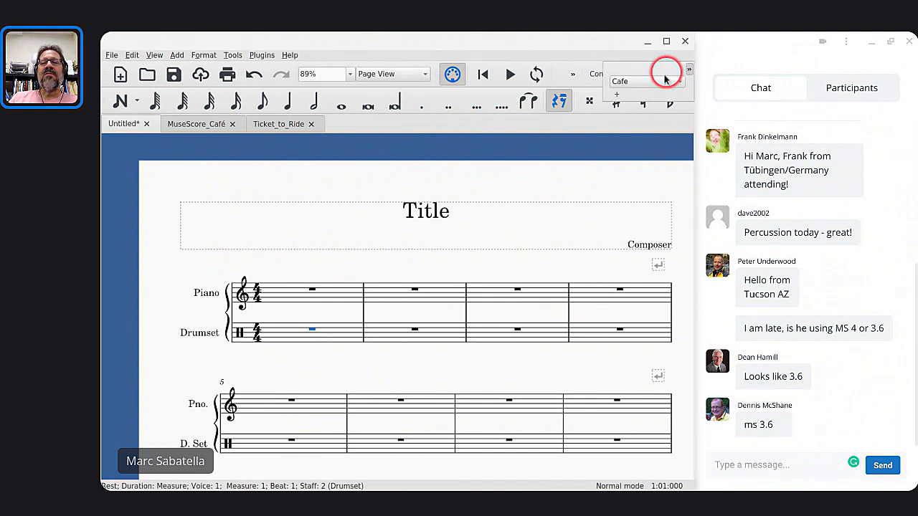
{"action": "left_click", "coordinate": [661, 82]}
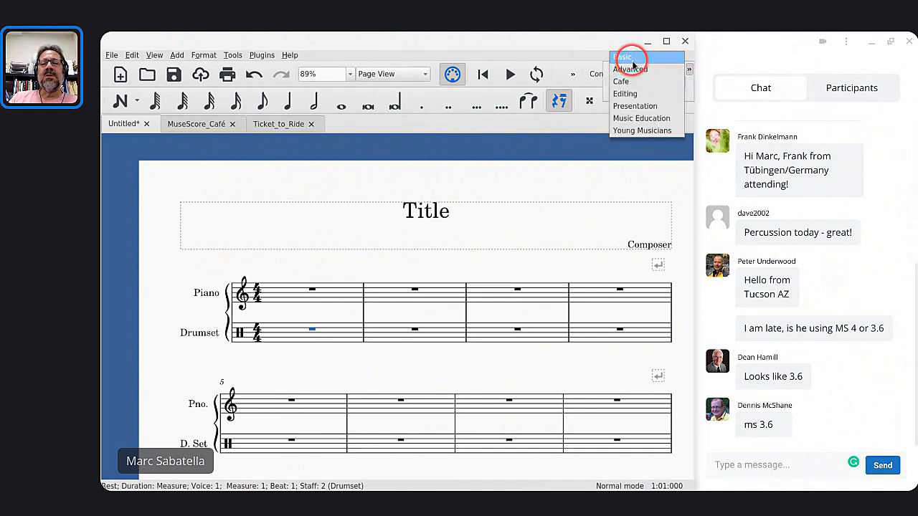
{"action": "left_click", "coordinate": [634, 60]}
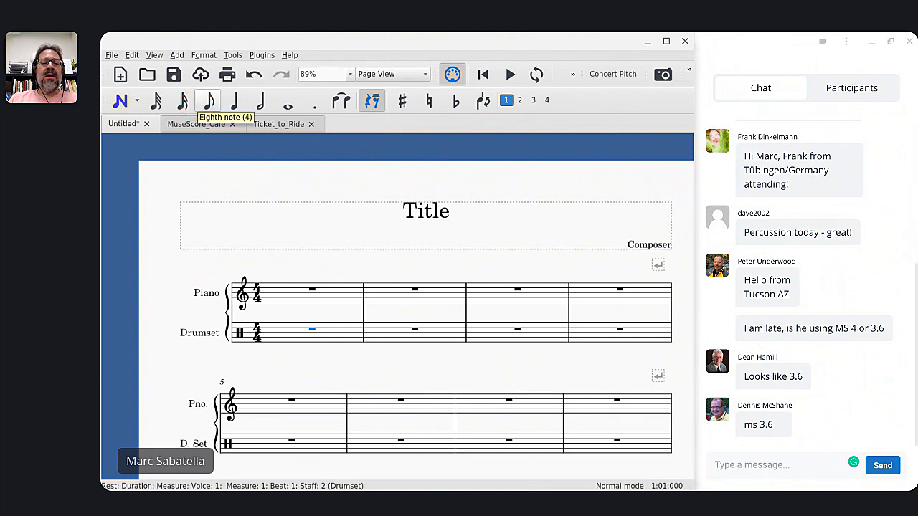
Enter a quarter rest on beat 1 of measure 1 in the drumset staff
{"action": "scroll", "coordinate": [262, 300], "scroll_direction": "up", "scroll_amount": 5}
{"action": "scroll", "coordinate": [262, 301], "scroll_direction": "down", "scroll_amount": 3}
{"action": "scroll", "coordinate": [263, 301], "scroll_direction": "left", "scroll_amount": 1}
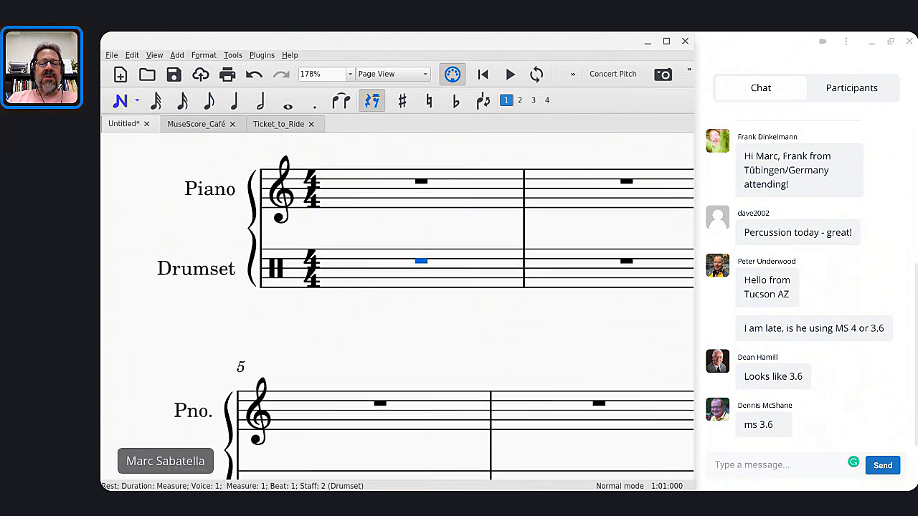
{"action": "left_click", "coordinate": [351, 256]}
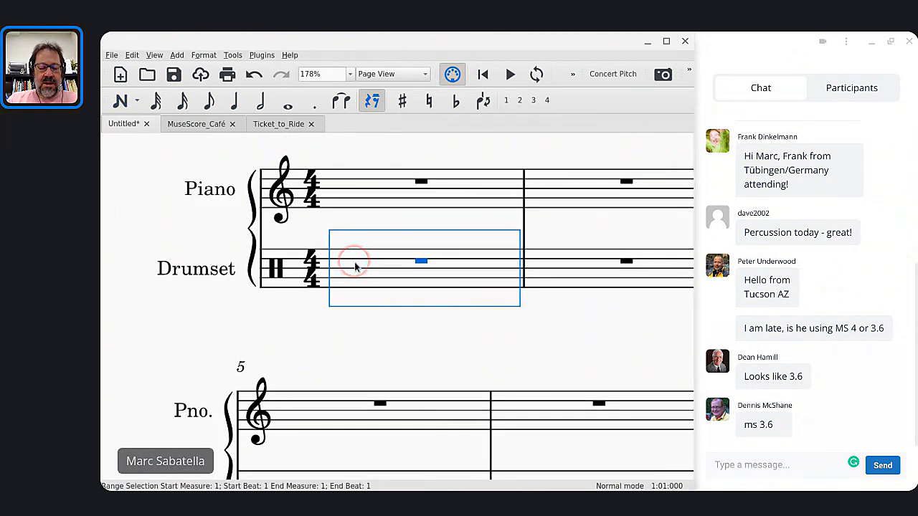
{"action": "key", "text": "n"}
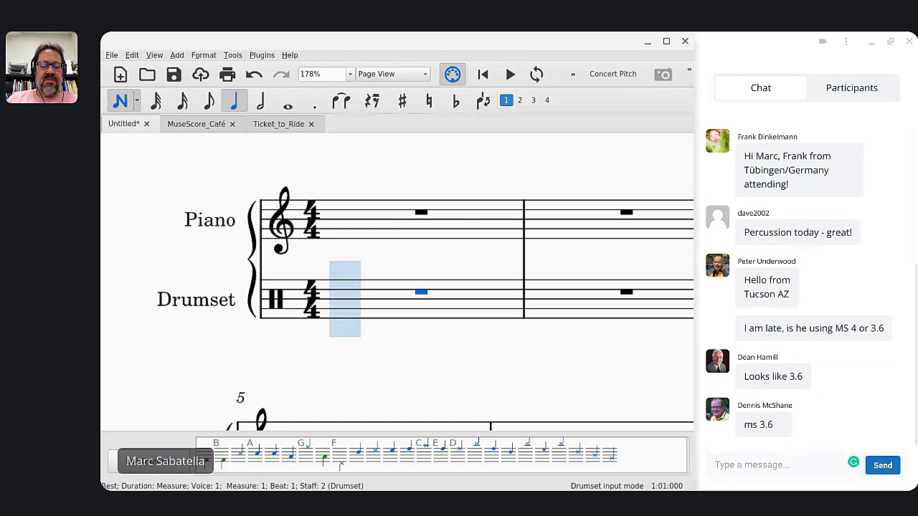
{"action": "key", "text": "5"}
{"action": "key", "text": "0"}
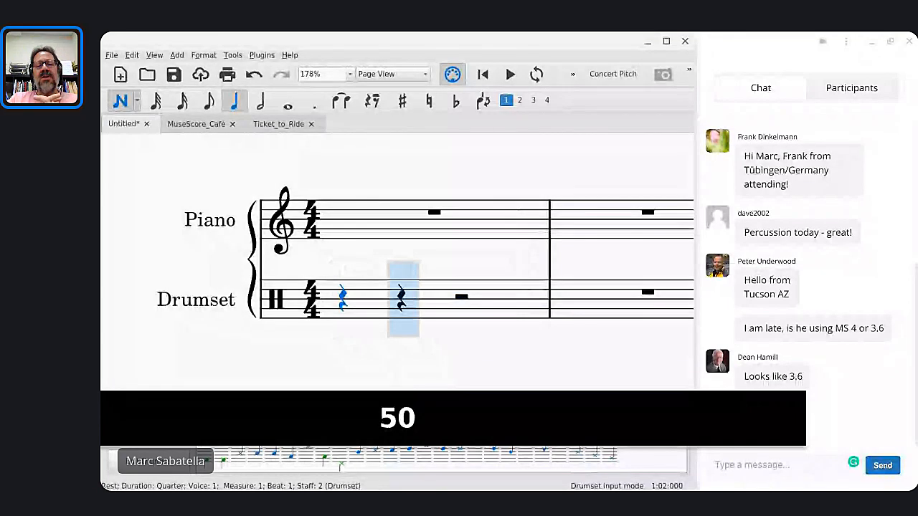
Audition the Acoustic Snare, check the example drum measure in the Ticket_to_Ride score, and return to the untitled score
{"action": "left_click", "coordinate": [257, 457]}
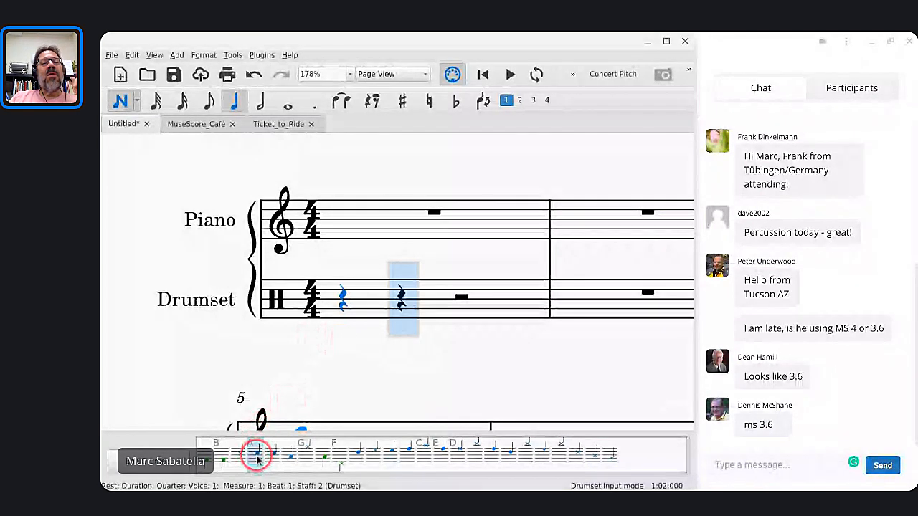
{"action": "left_click", "coordinate": [273, 125]}
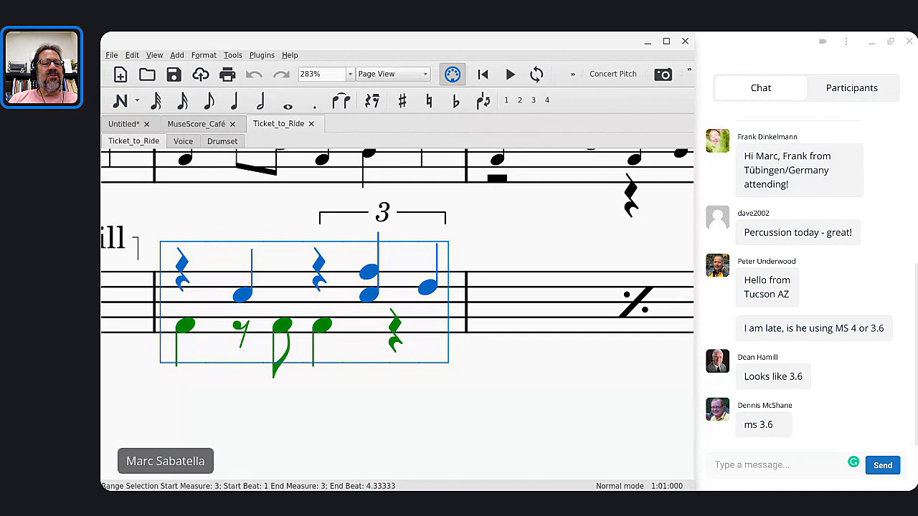
{"action": "left_click", "coordinate": [123, 124]}
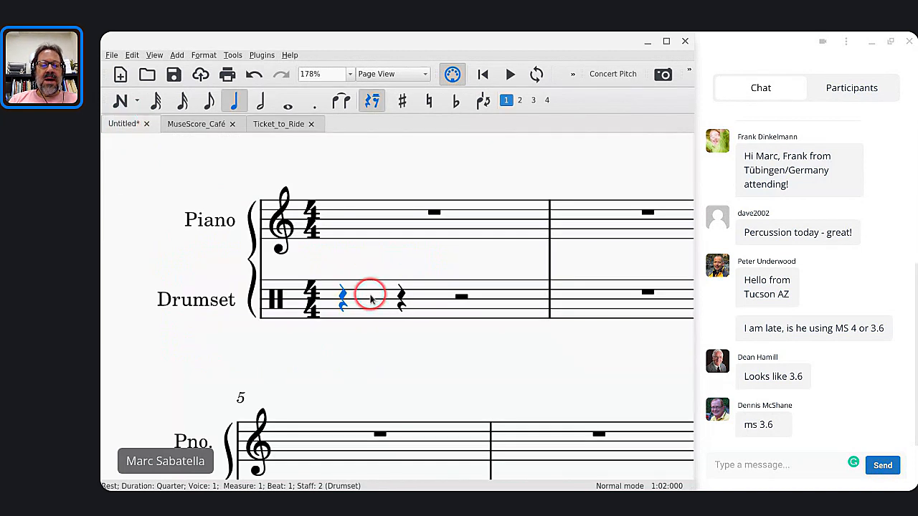
Enter an Acoustic Snare quarter note on beat 2 of measure 1 in the drumset staff
{"action": "key", "text": "n"}
{"action": "key", "text": "Right"}
{"action": "left_click", "coordinate": [391, 280]}
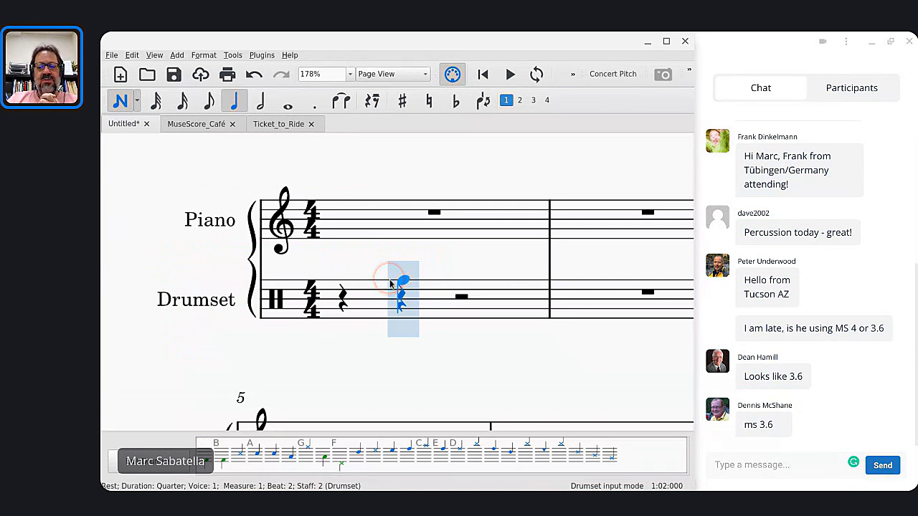
{"action": "left_click", "coordinate": [252, 455]}
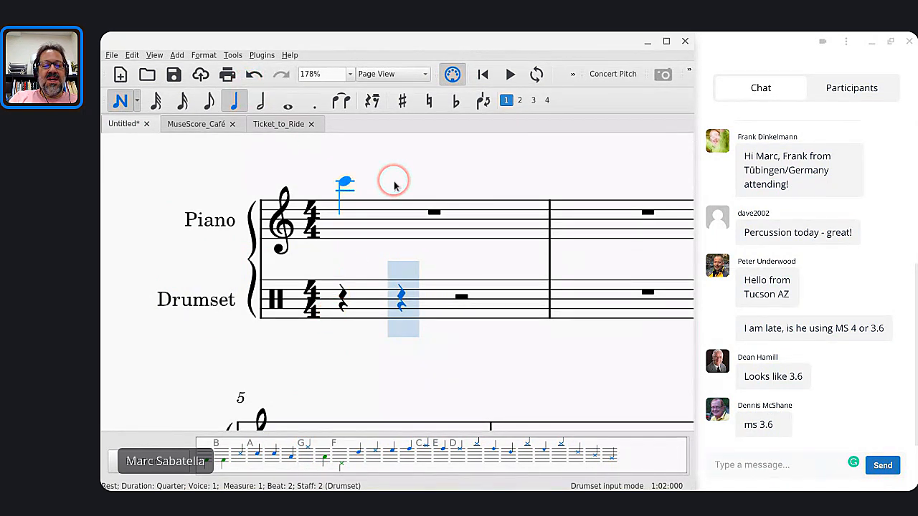
{"action": "key", "text": "c"}
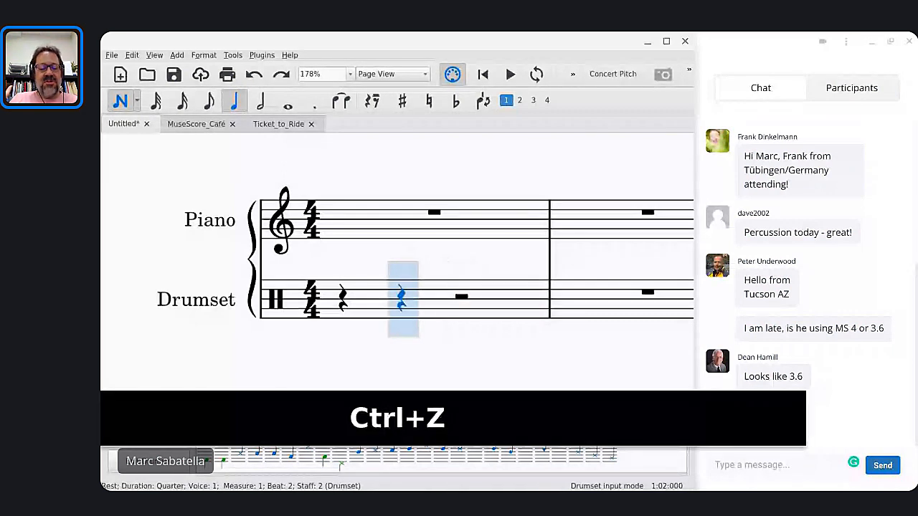
{"action": "key", "text": "a"}
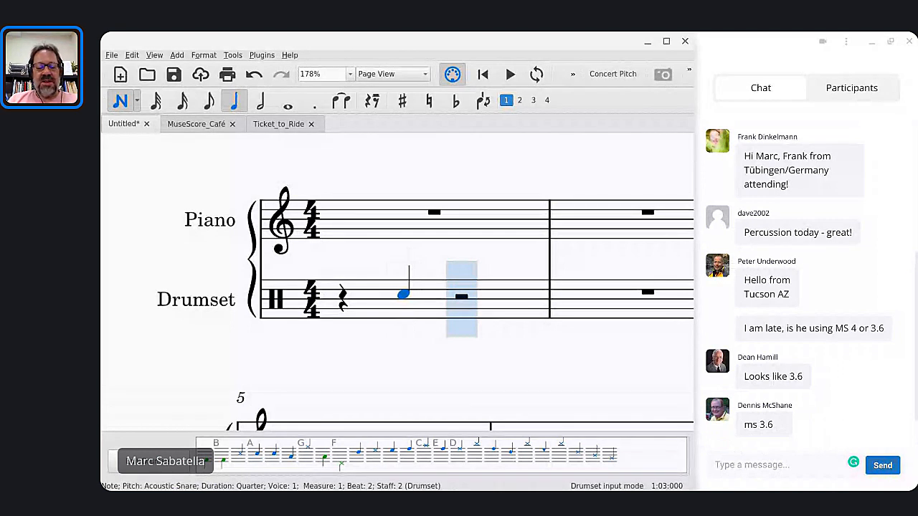
Create a quarter-note triplet spanning a half note on beat 3 of the drumset staff
{"action": "key", "text": "6"}
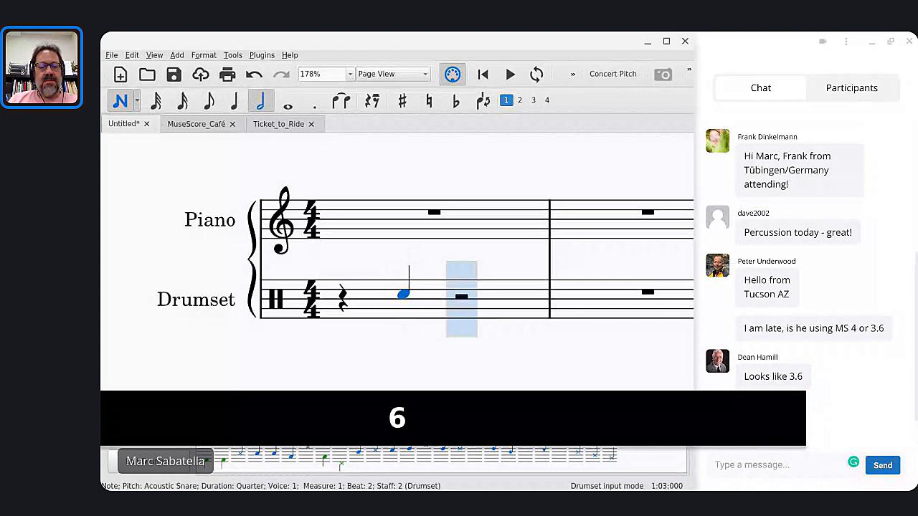
{"action": "key", "text": "ctrl+3"}
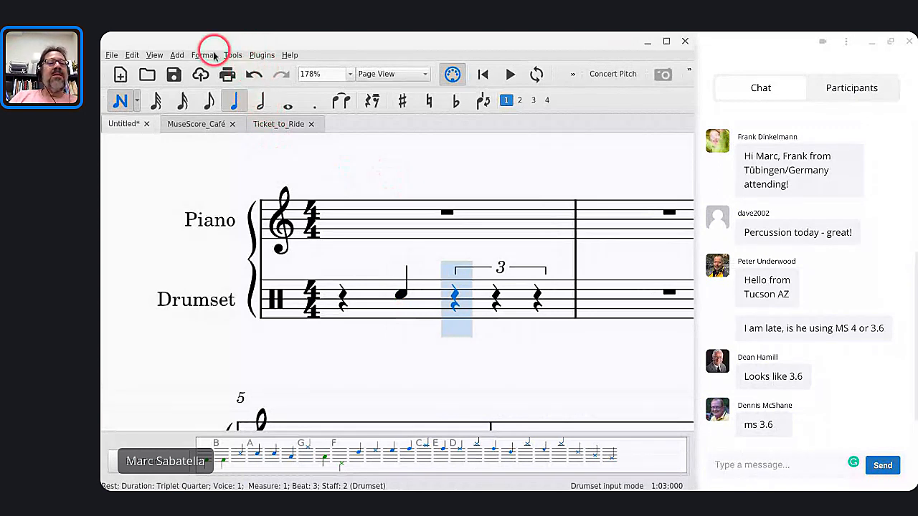
{"action": "left_click", "coordinate": [178, 56]}
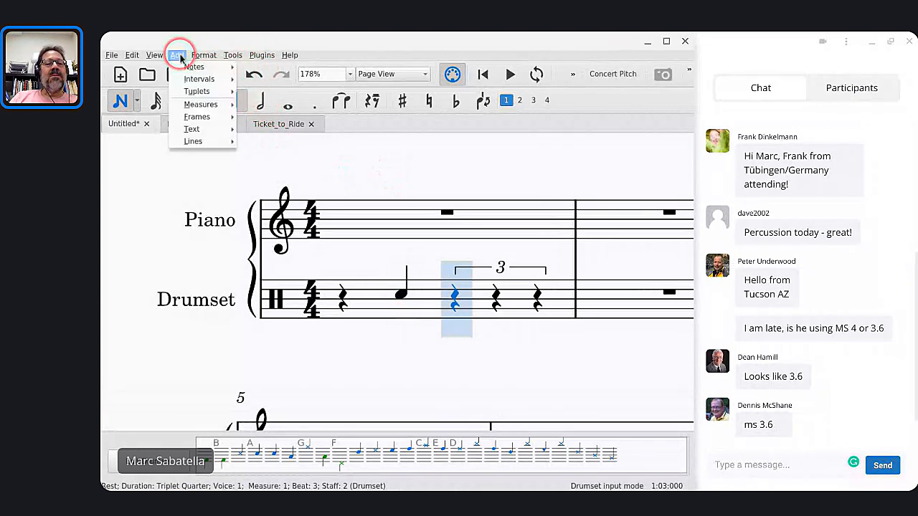
{"action": "mouse_move", "coordinate": [203, 92]}
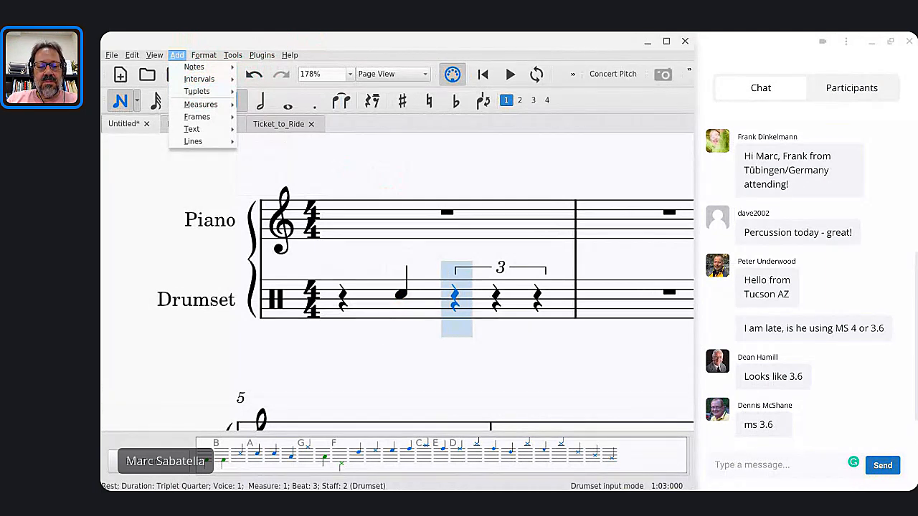
{"action": "key", "text": "0"}
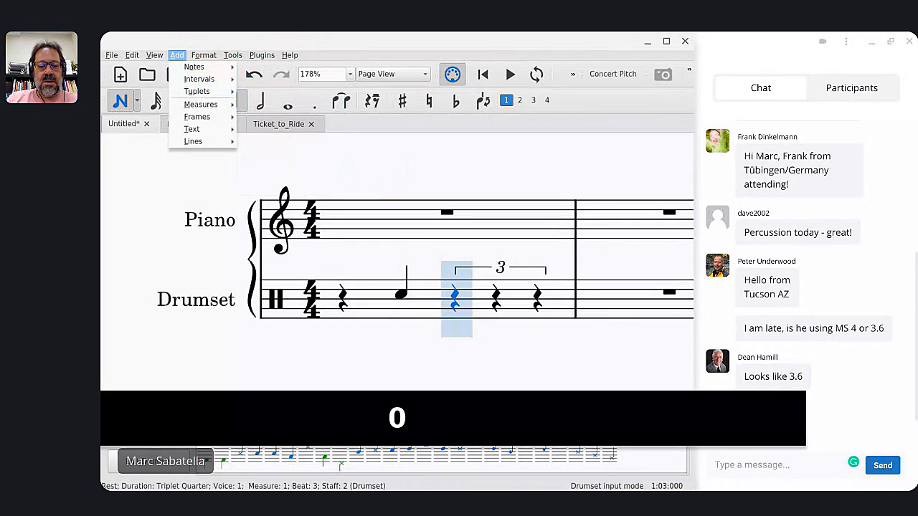
{"action": "key", "text": "0"}
{"action": "key", "text": "5"}
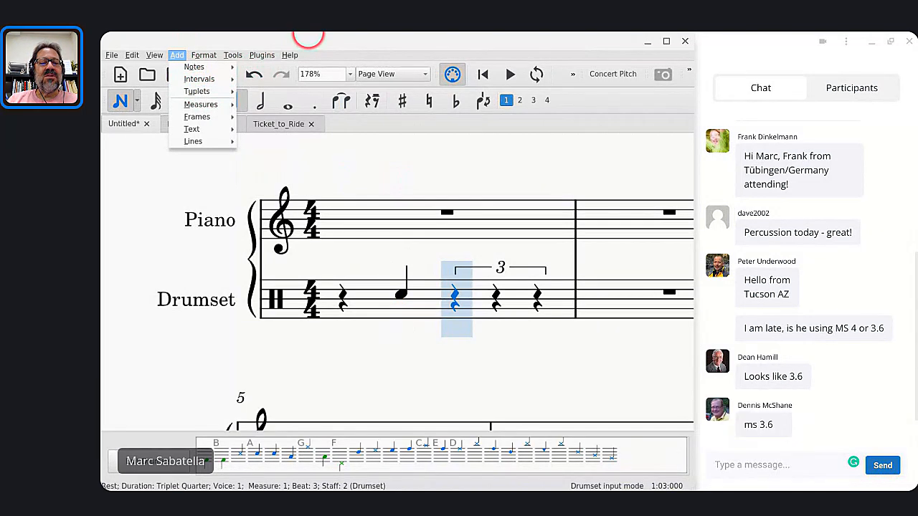
{"action": "key", "text": "Escape"}
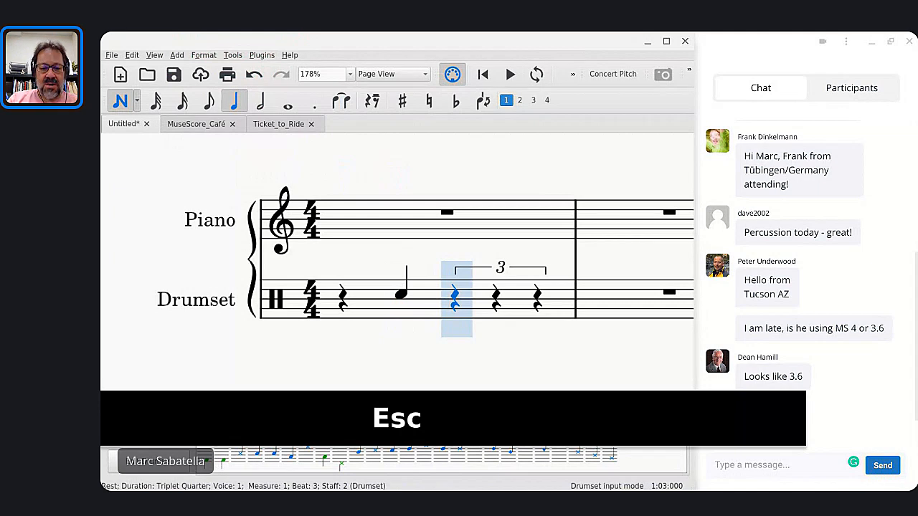
Fill the first two triplet positions with a quarter rest and an Acoustic Snare, stacking a High Tom on the snare
{"action": "key", "text": "0"}
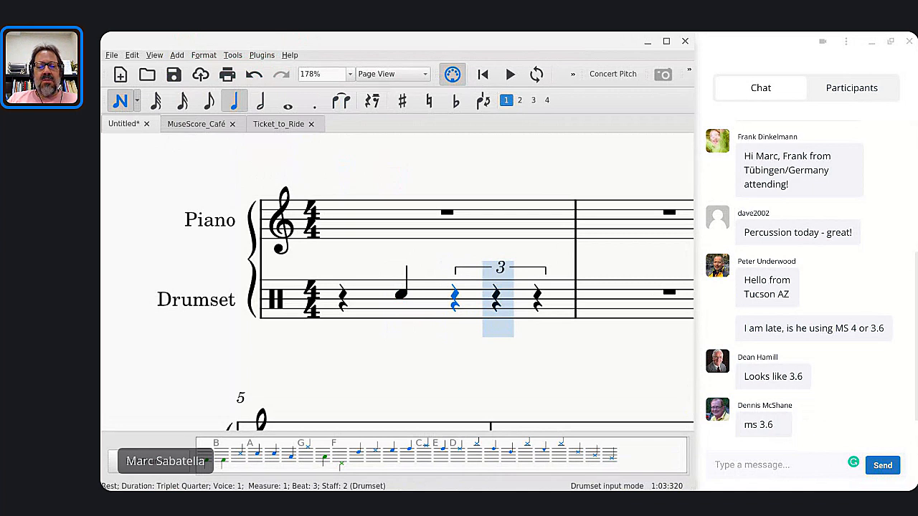
{"action": "key", "text": "a"}
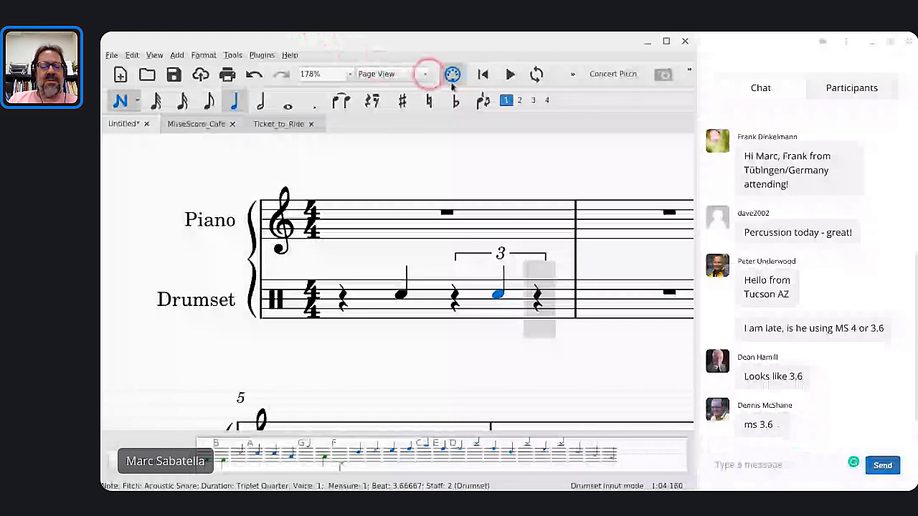
{"action": "left_click", "coordinate": [275, 455]}
{"action": "left_click", "coordinate": [287, 455]}
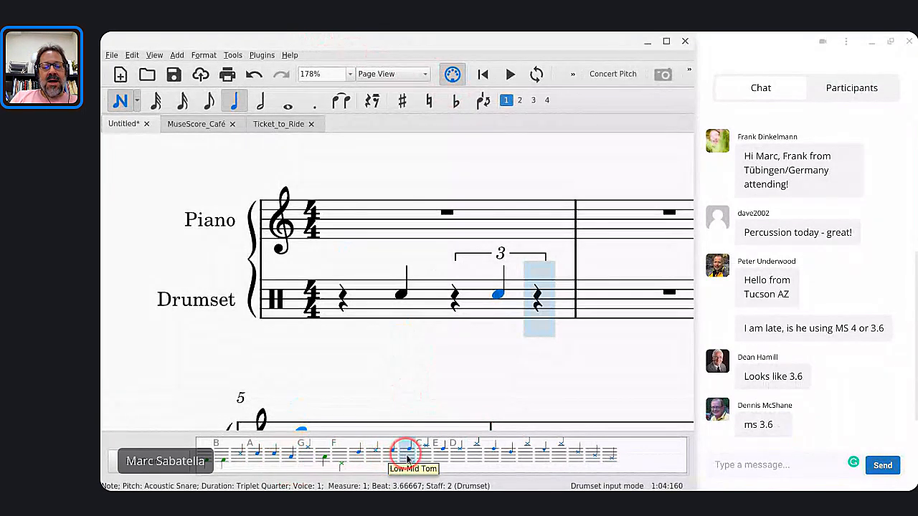
{"action": "left_click", "coordinate": [442, 457]}
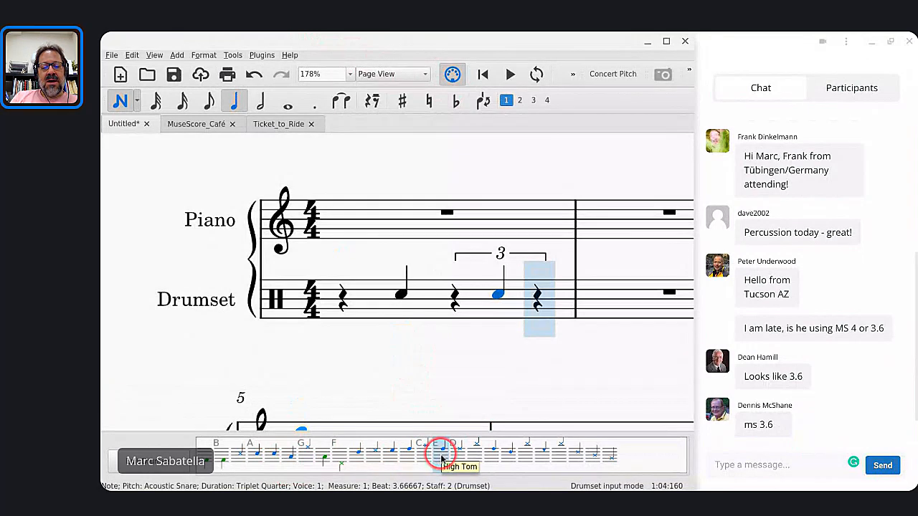
{"action": "left_click", "coordinate": [440, 456]}
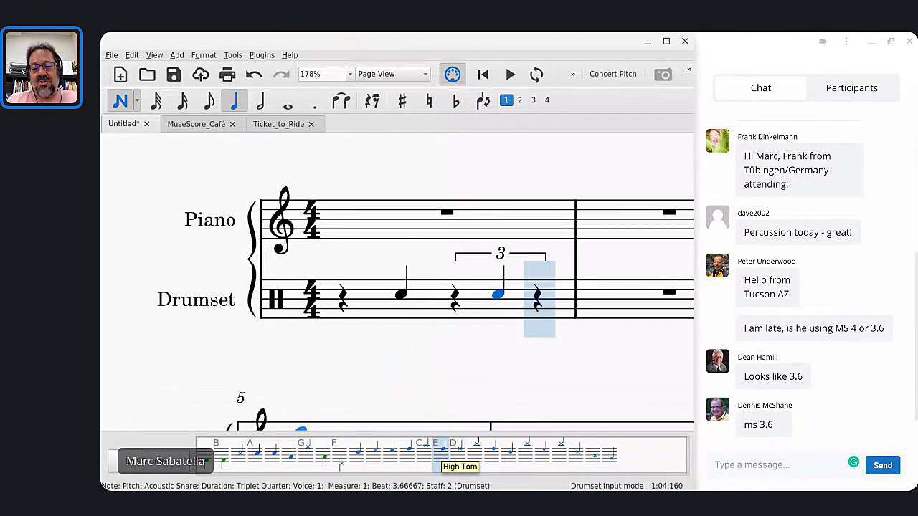
{"action": "left_click", "coordinate": [554, 305]}
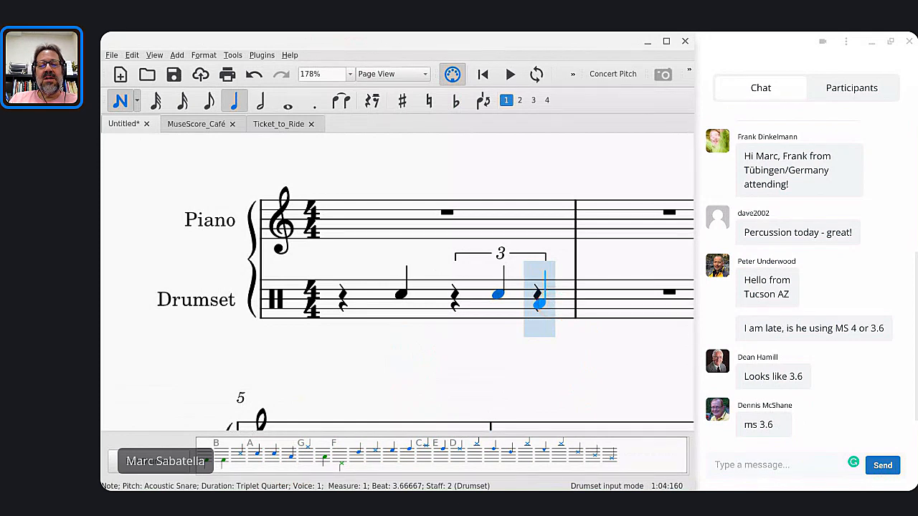
{"action": "key", "text": "shift+e"}
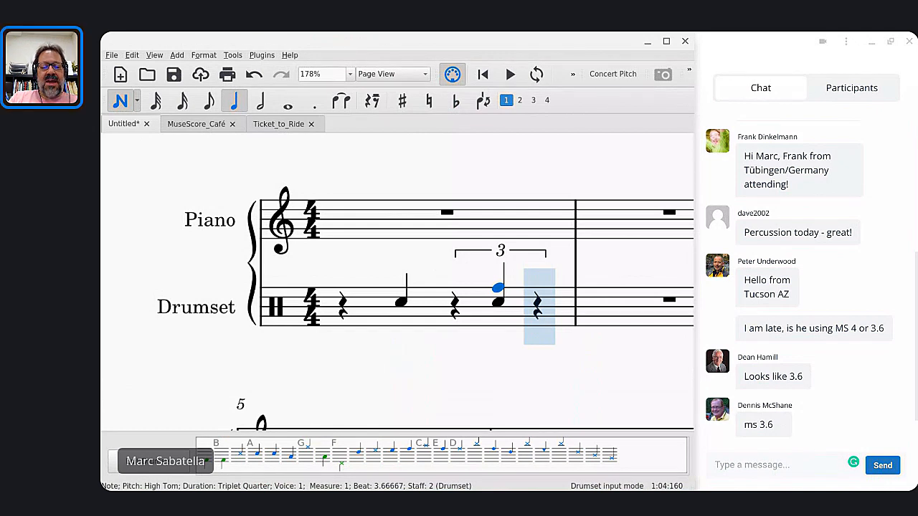
Enter a Low Tom as the last quarter of the triplet in measure 1 and leave note input
{"action": "left_click", "coordinate": [361, 453]}
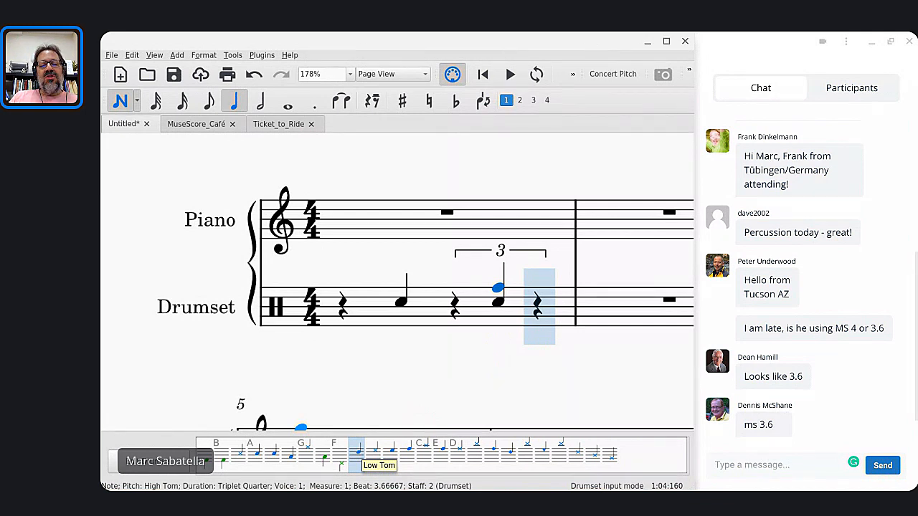
{"action": "left_click", "coordinate": [362, 457]}
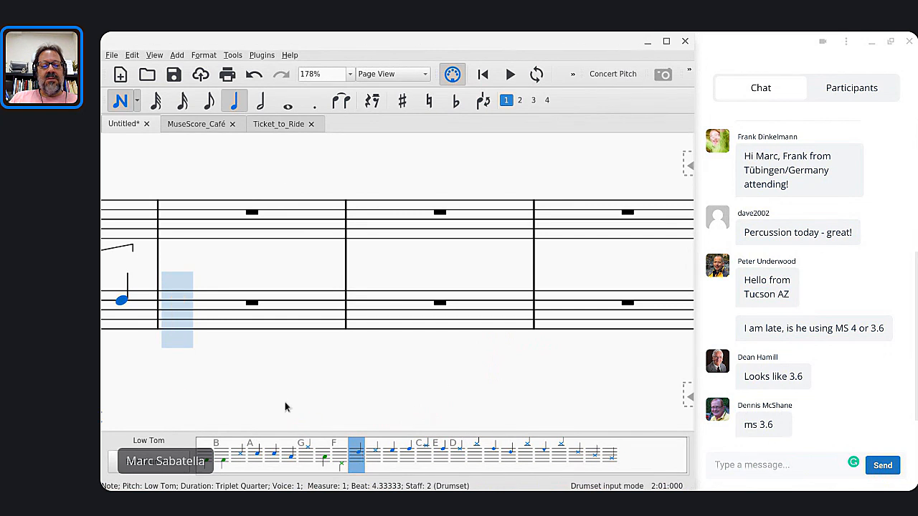
{"action": "scroll", "coordinate": [283, 397], "scroll_direction": "left", "scroll_amount": 6}
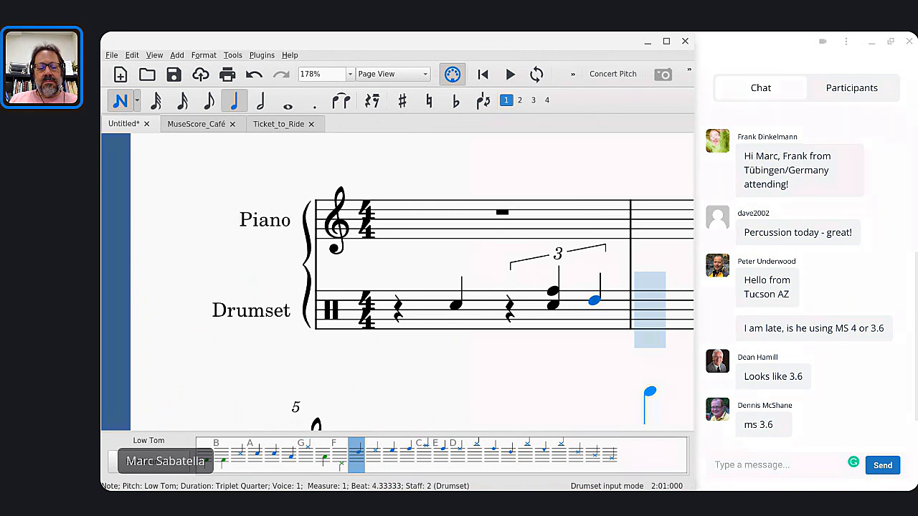
{"action": "key", "text": "Escape"}
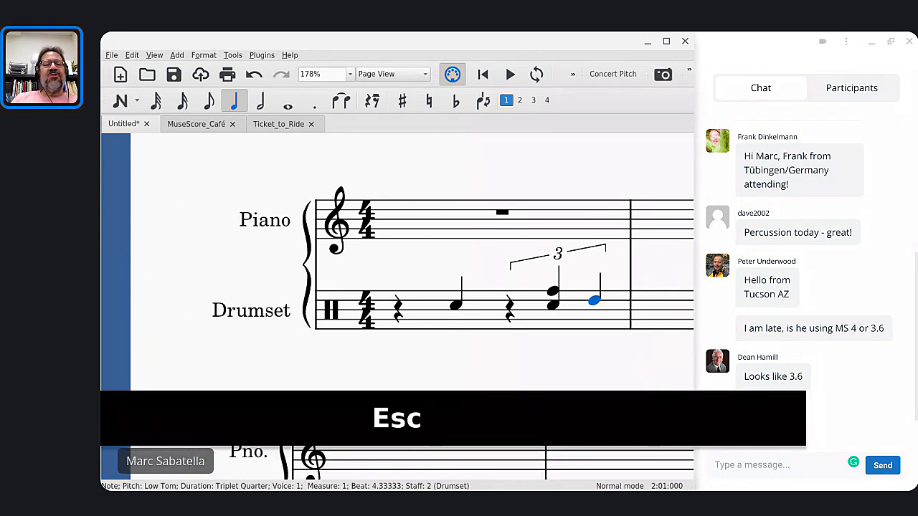
Compare the entered upper voice with the example measure in Ticket_to_Ride and return to the untitled score
{"action": "left_click", "coordinate": [273, 127]}
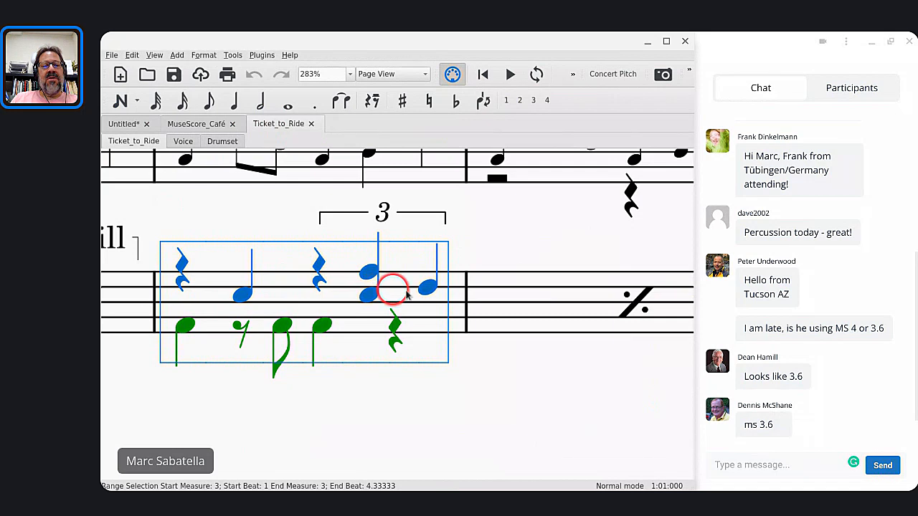
{"action": "left_click", "coordinate": [192, 126]}
{"action": "left_click", "coordinate": [122, 123]}
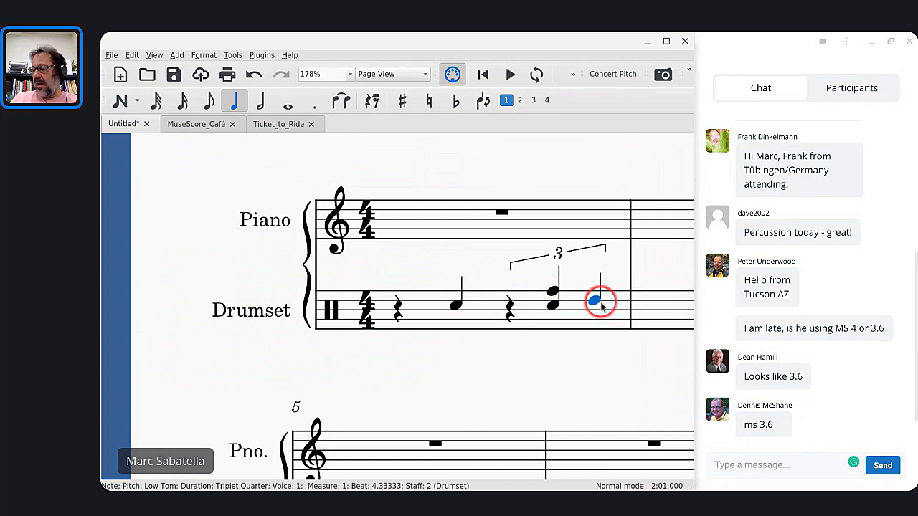
Select measure 1 of the drumset staff and restart note input at its first beat
{"action": "scroll", "coordinate": [584, 303], "scroll_direction": "down", "scroll_amount": 2}
{"action": "scroll", "coordinate": [584, 304], "scroll_direction": "up", "scroll_amount": 2}
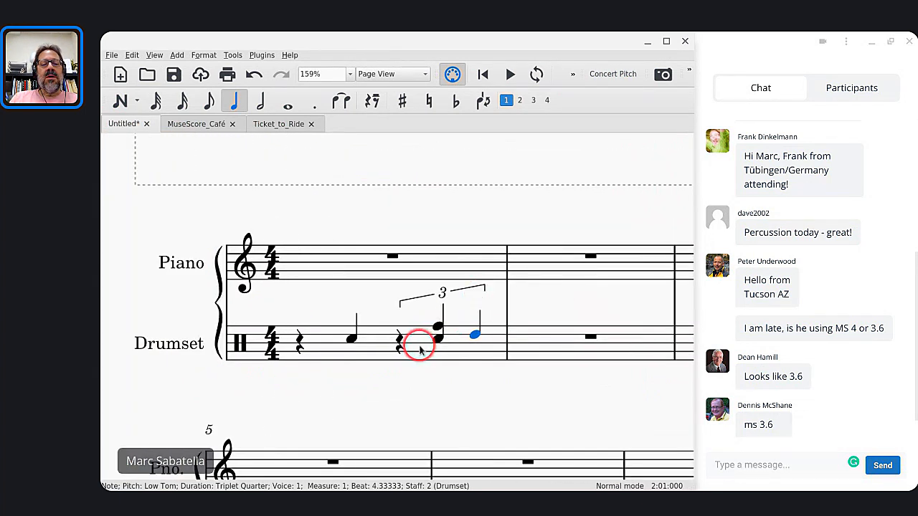
{"action": "left_click", "coordinate": [421, 349]}
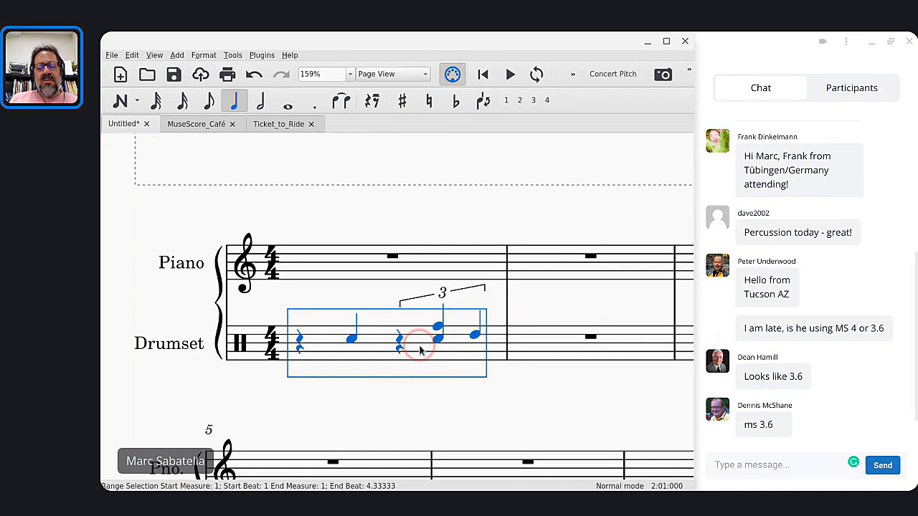
{"action": "key", "text": "n"}
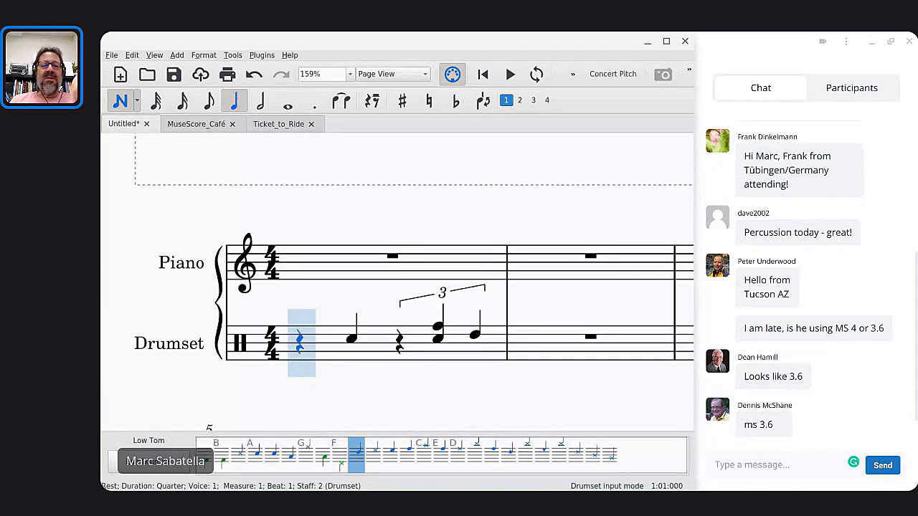
{"action": "key", "text": "grave"}
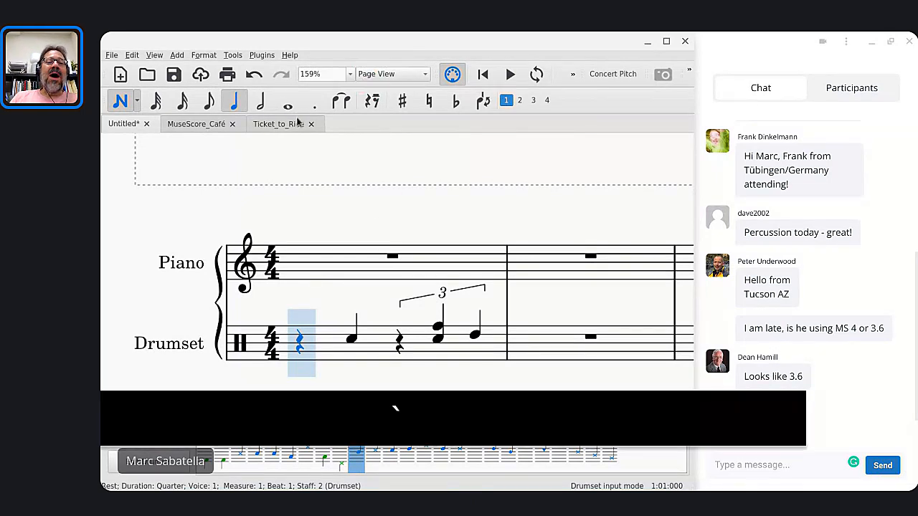
Capture a screen image of the complete two-voice drum example in measure 3 of Ticket_to_Ride, including its triplet bracket
{"action": "left_click", "coordinate": [273, 129]}
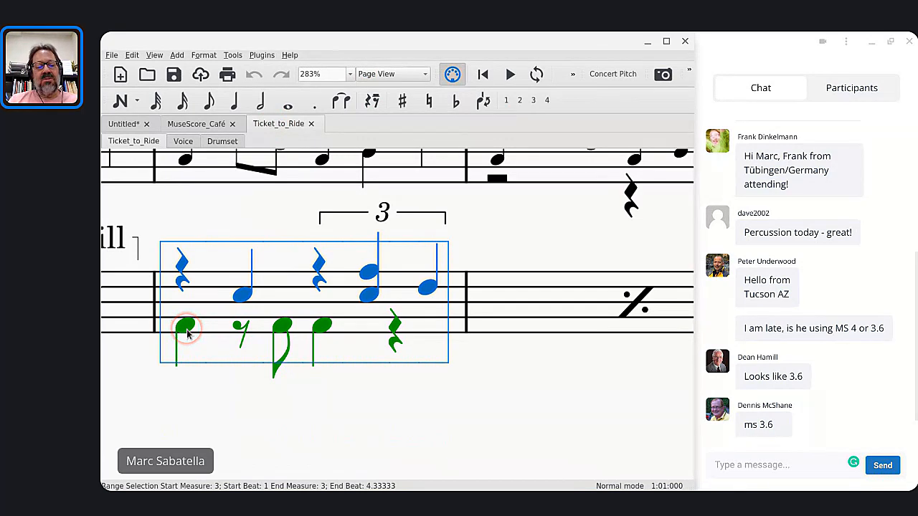
{"action": "key", "text": "Escape"}
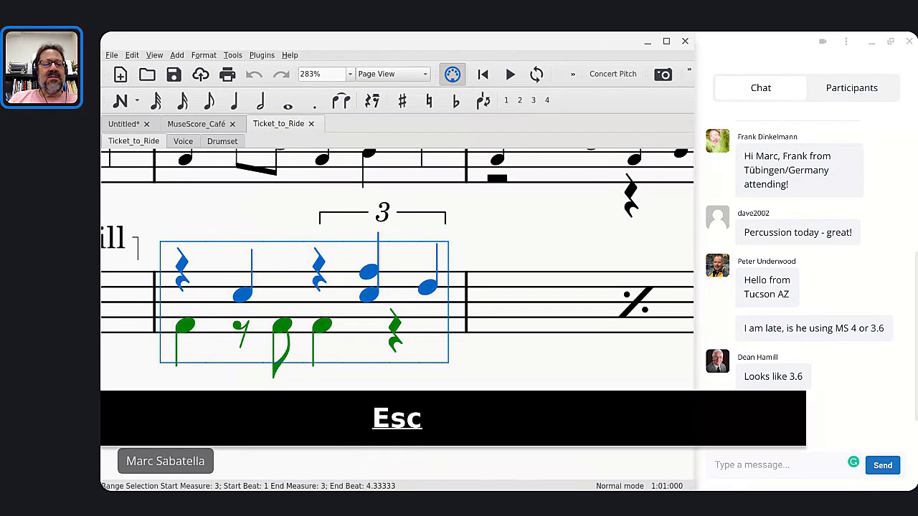
{"action": "key", "text": "Escape"}
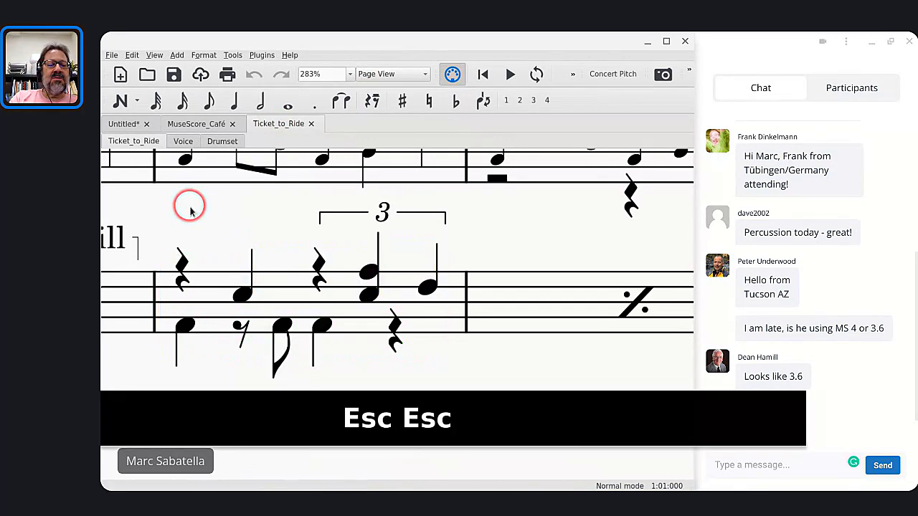
{"action": "key", "text": "super+shift+s"}
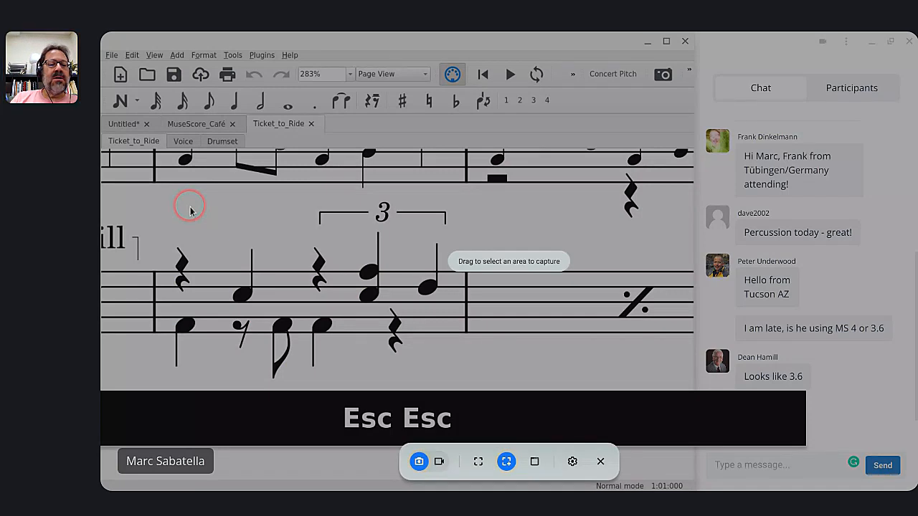
{"action": "left_click_drag", "start_coordinate": [140, 213], "coordinate": [484, 389]}
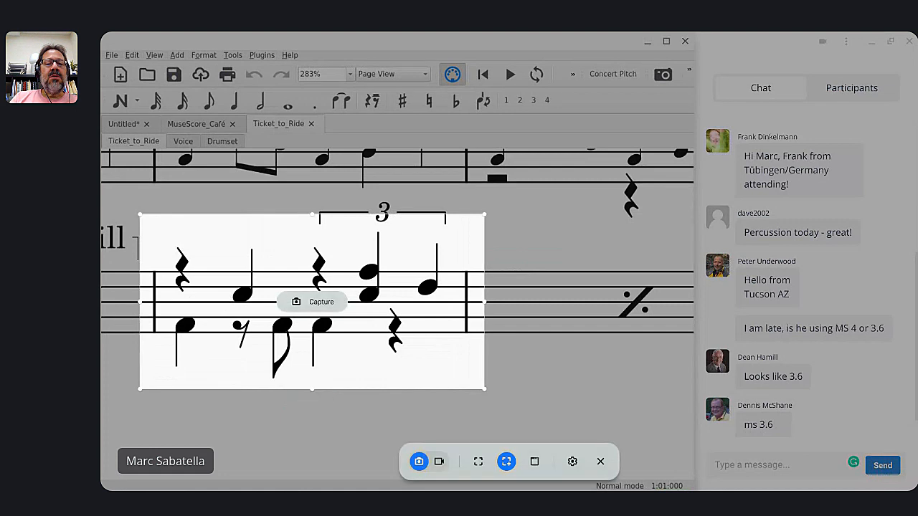
{"action": "left_click_drag", "start_coordinate": [312, 214], "coordinate": [309, 197]}
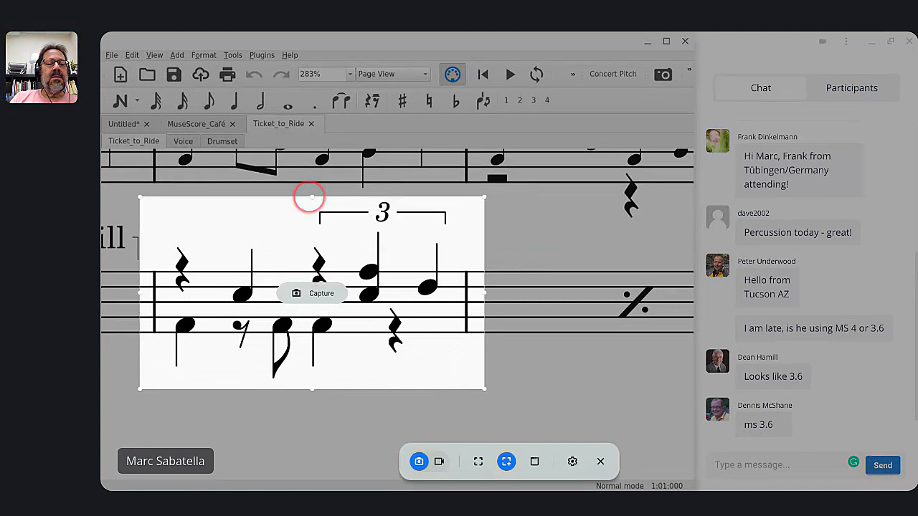
{"action": "left_click", "coordinate": [296, 293]}
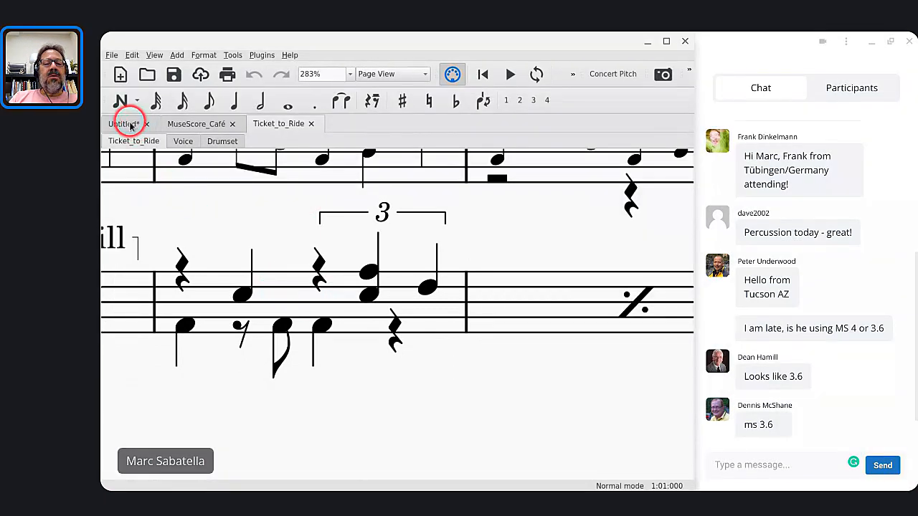
Return to the untitled score and paste the captured example image onto the measure 1 rest of the Piano staff
{"action": "left_click", "coordinate": [123, 124]}
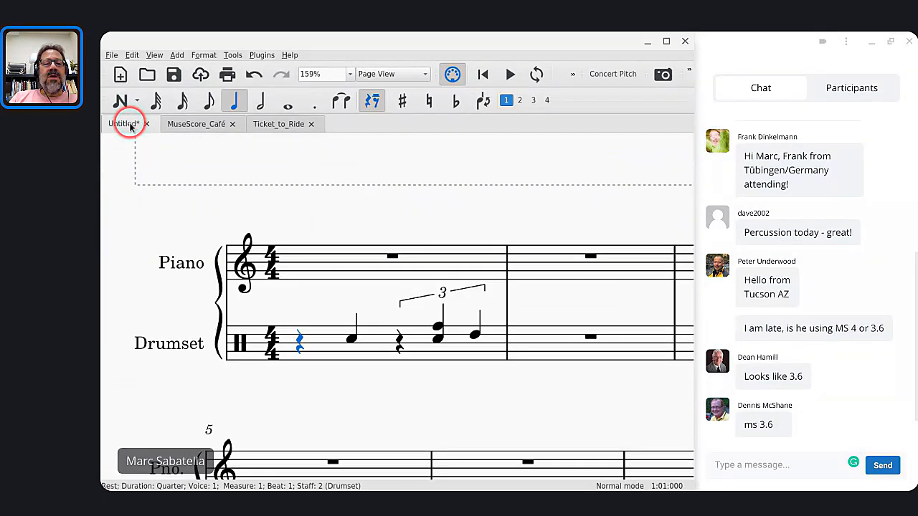
{"action": "left_click", "coordinate": [400, 261]}
{"action": "key", "text": "ctrl+v"}
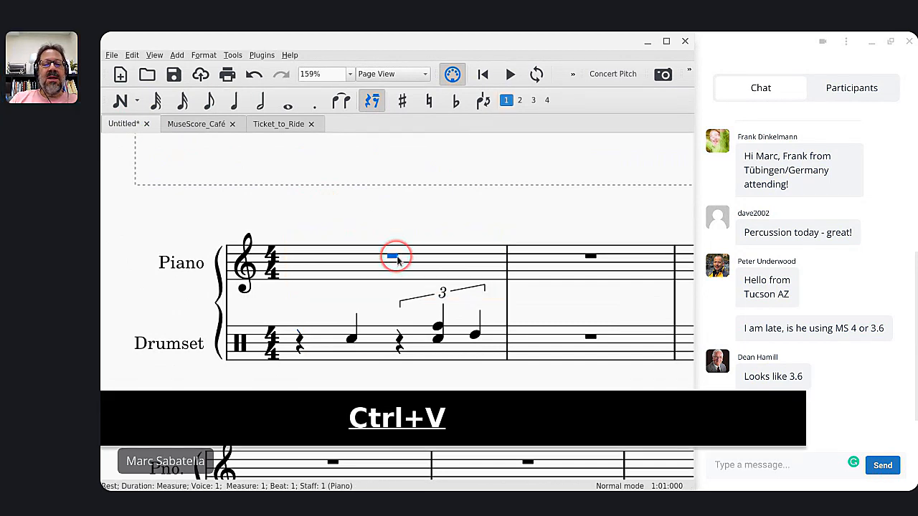
Resize and reposition the pasted example image so it sits directly above measure 1 of the Drumset staff
{"action": "left_click_drag", "start_coordinate": [477, 304], "coordinate": [341, 258]}
{"action": "left_click_drag", "start_coordinate": [365, 293], "coordinate": [368, 237]}
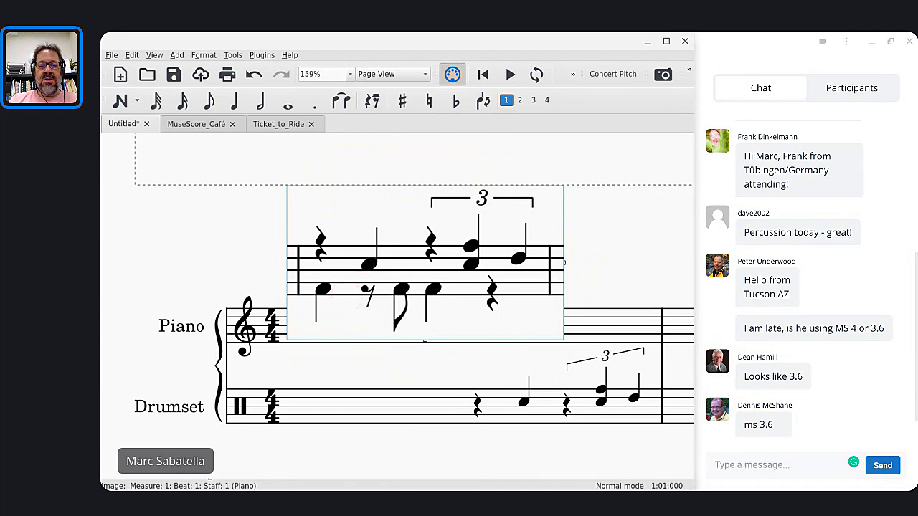
{"action": "left_click", "coordinate": [285, 228]}
{"action": "left_click_drag", "start_coordinate": [284, 228], "coordinate": [343, 226]}
{"action": "left_click", "coordinate": [301, 409]}
{"action": "scroll", "coordinate": [304, 424], "scroll_direction": "up", "scroll_amount": 2}
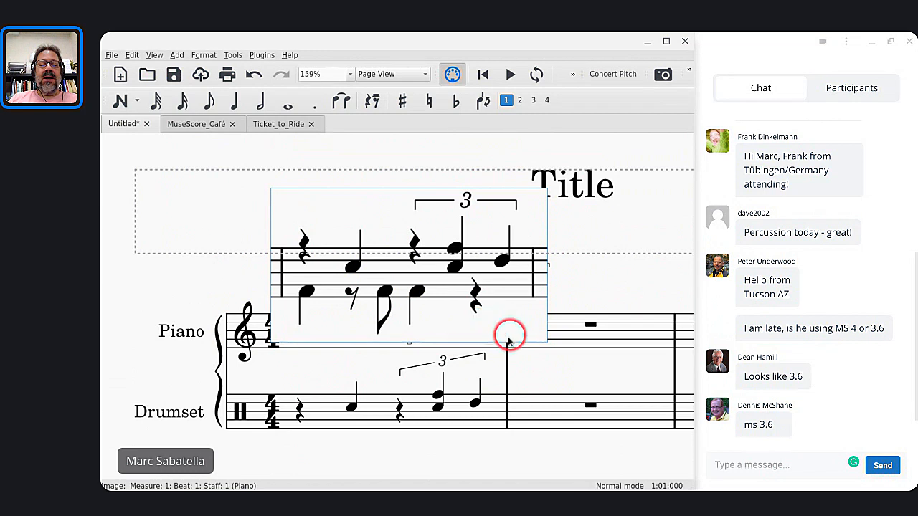
{"action": "left_click_drag", "start_coordinate": [408, 343], "coordinate": [409, 324]}
{"action": "key", "text": "Escape"}
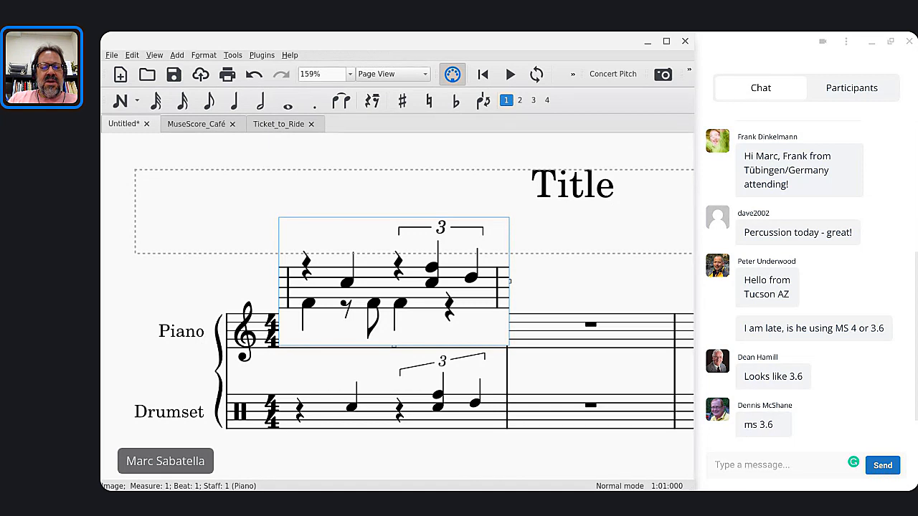
Restart note input at beat 1 of Drumset measure 1 and enter a quarter-note Bass Drum 1 in voice 2
{"action": "left_click", "coordinate": [323, 411]}
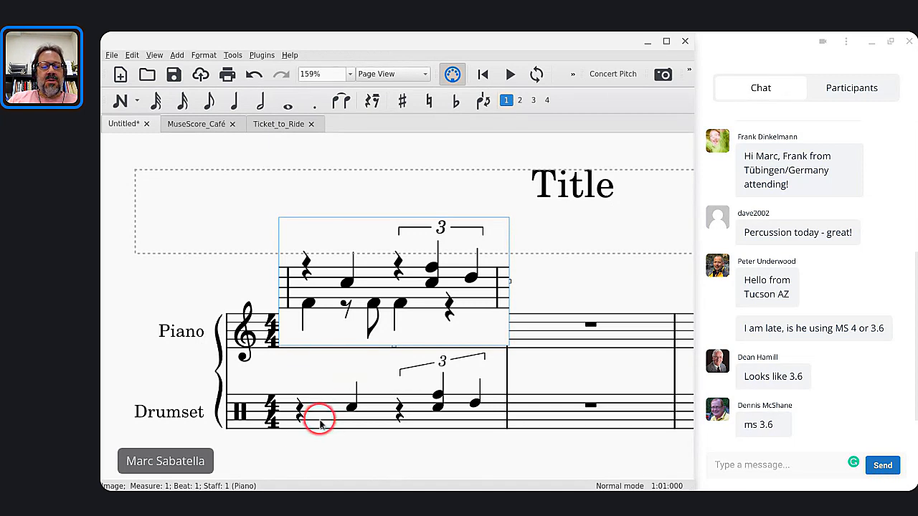
{"action": "key", "text": "n"}
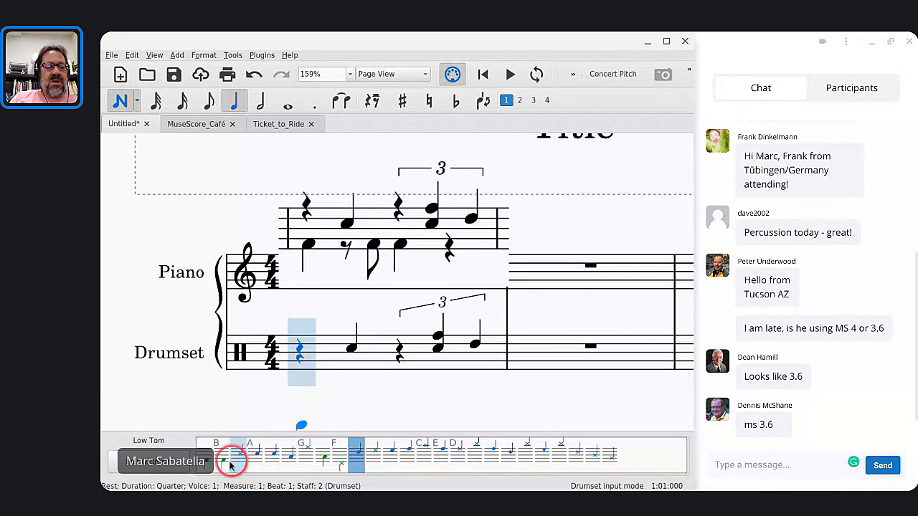
{"action": "left_click", "coordinate": [360, 331]}
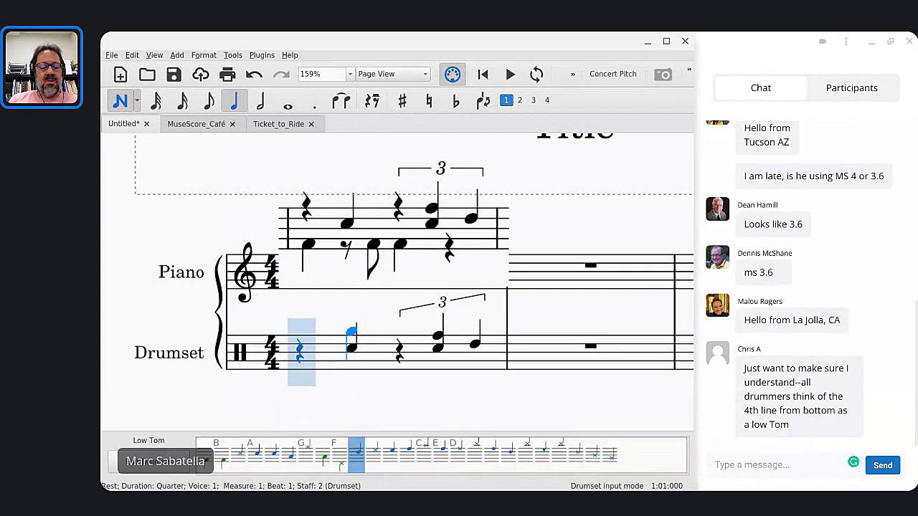
{"action": "key", "text": "ctrl+alt+2"}
{"action": "key", "text": "b"}
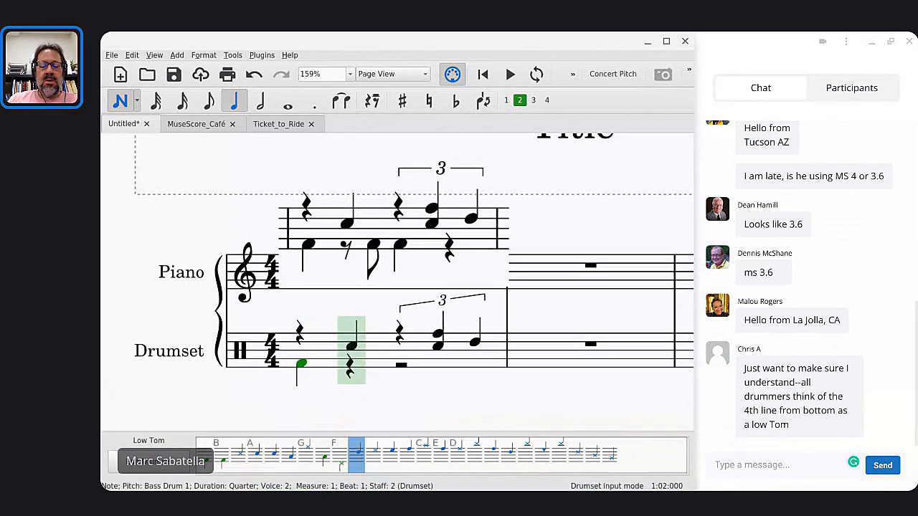
Complete the voice 2 pattern with an eighth rest, an eighth-note bass drum and a quarter-note bass drum, and leave note input
{"action": "key", "text": "4"}
{"action": "key", "text": "0"}
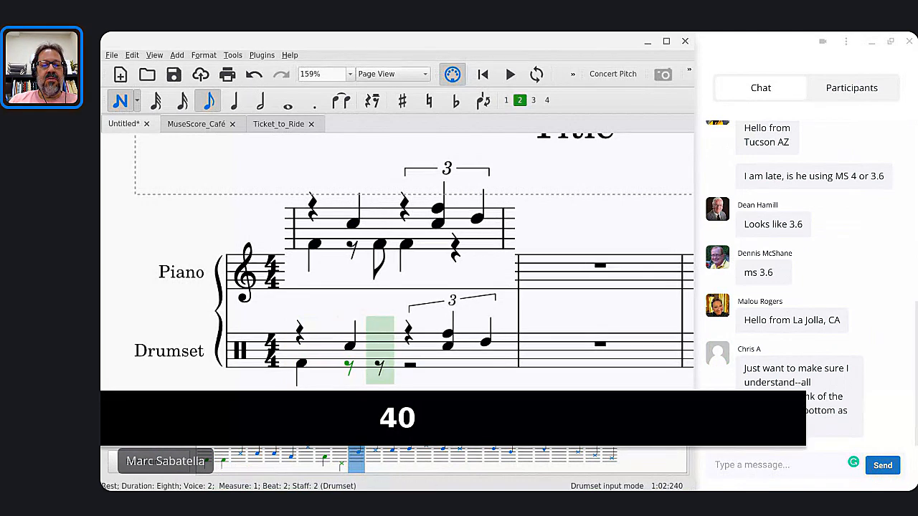
{"action": "key", "text": "b"}
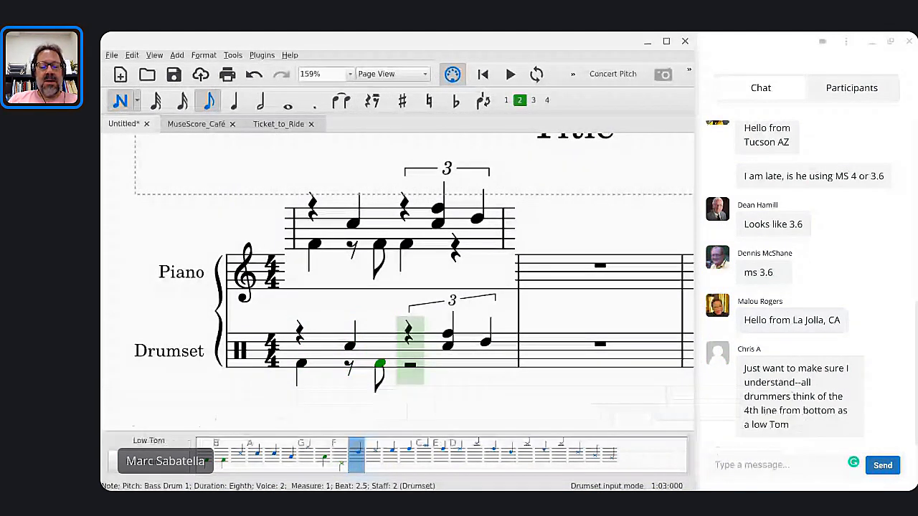
{"action": "key", "text": "5"}
{"action": "key", "text": "b"}
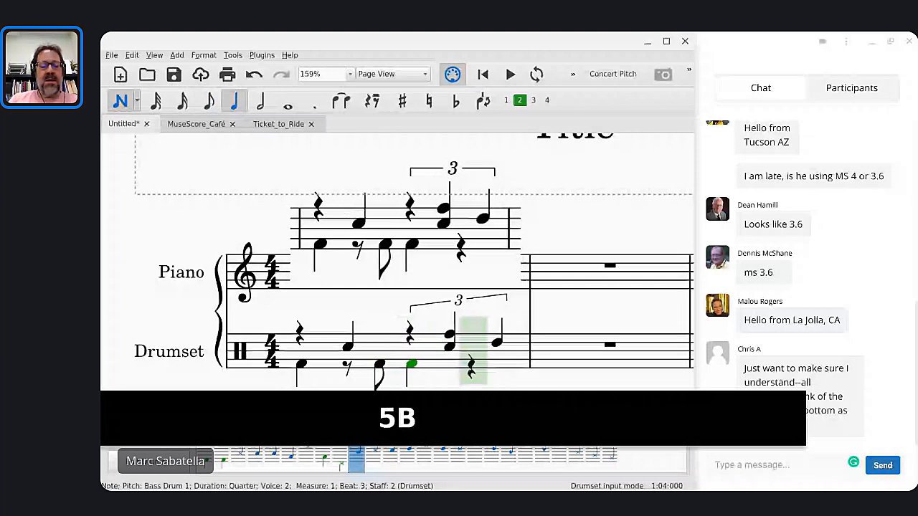
{"action": "key", "text": "Escape"}
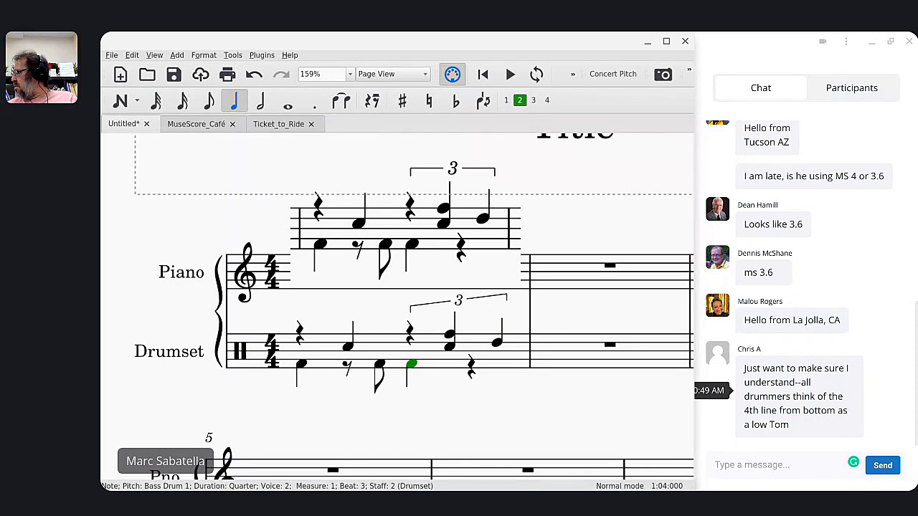
Send the chat message "Am I still live" in the streaming window and return to the untitled score in MuseScore
{"action": "left_click", "coordinate": [738, 462]}
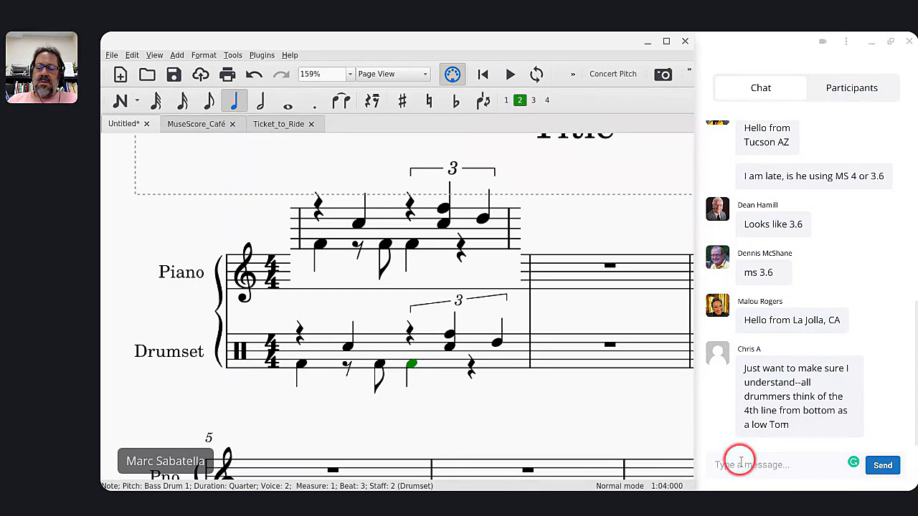
{"action": "type", "text": "Am I s"}
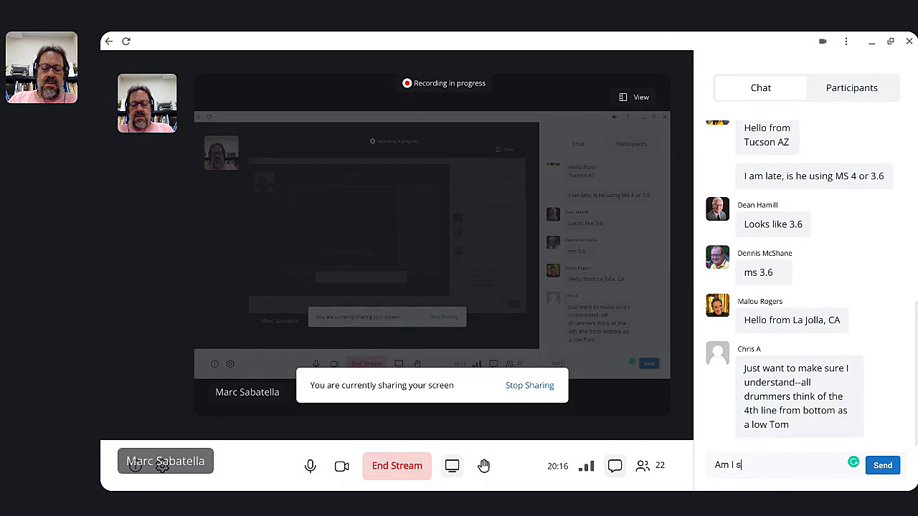
{"action": "type", "text": "till live"}
{"action": "key", "text": "Return"}
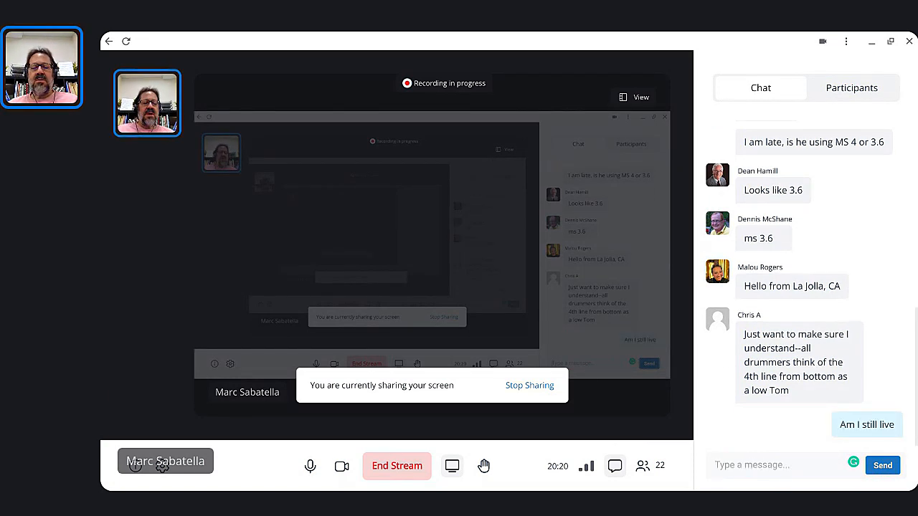
{"action": "key", "text": "alt+Tab"}
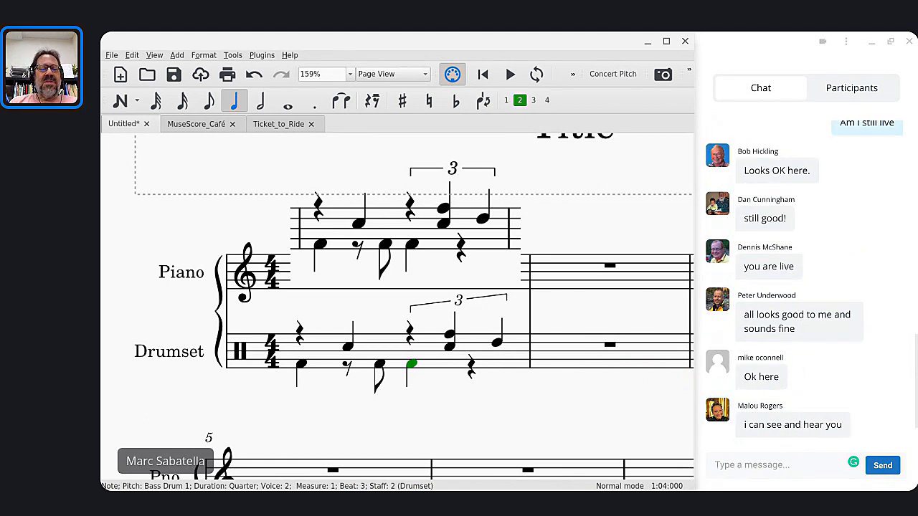
Check the High Tom and Low Tom notes of the triplet in Drumset measure 1
{"action": "left_click", "coordinate": [382, 343]}
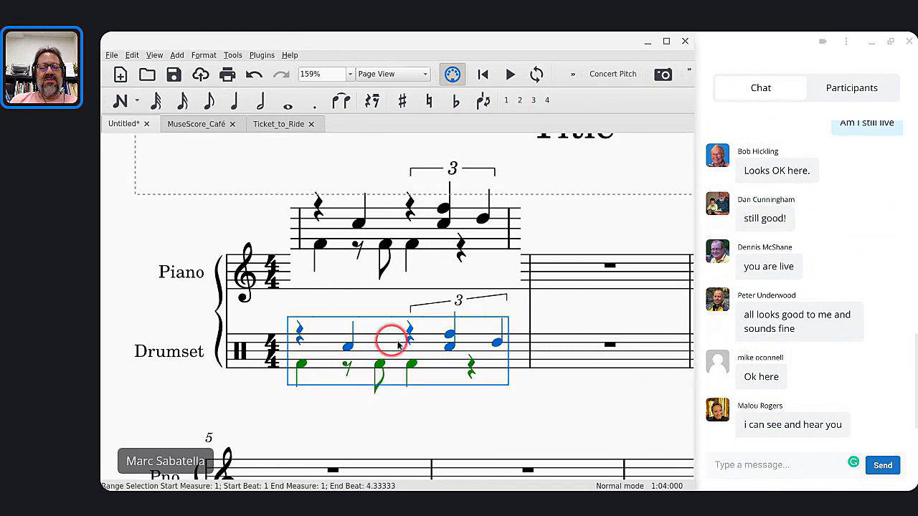
{"action": "left_click", "coordinate": [450, 334]}
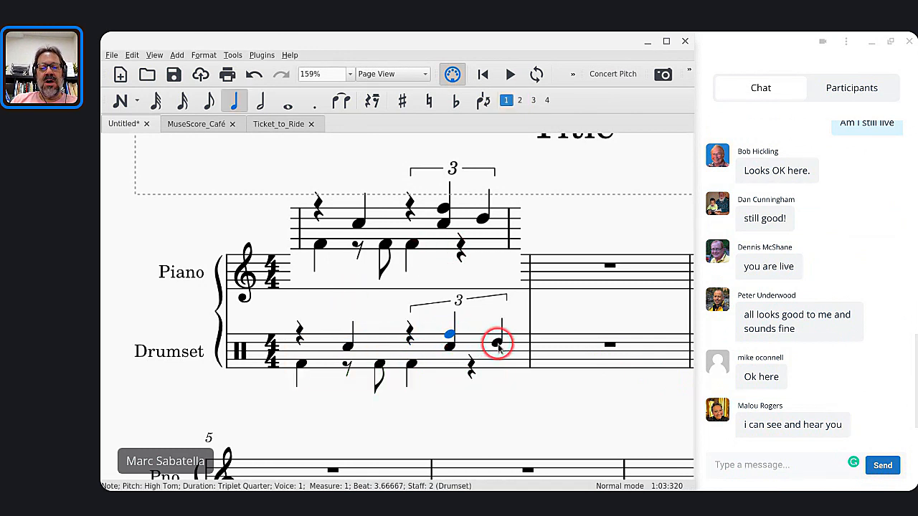
{"action": "left_click", "coordinate": [497, 345]}
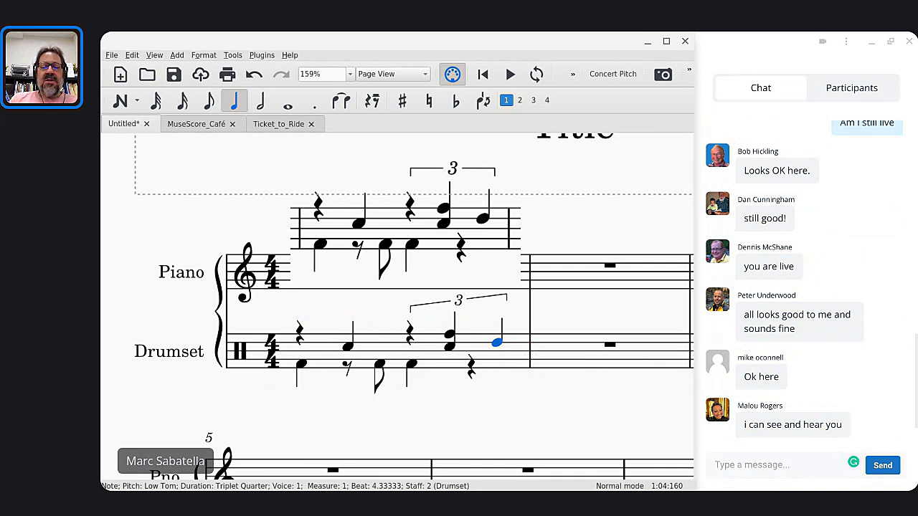
Fill Drumset measure 2 in voice 1 with a quarter rest and three quarter-note Acoustic Snares
{"action": "key", "text": "n"}
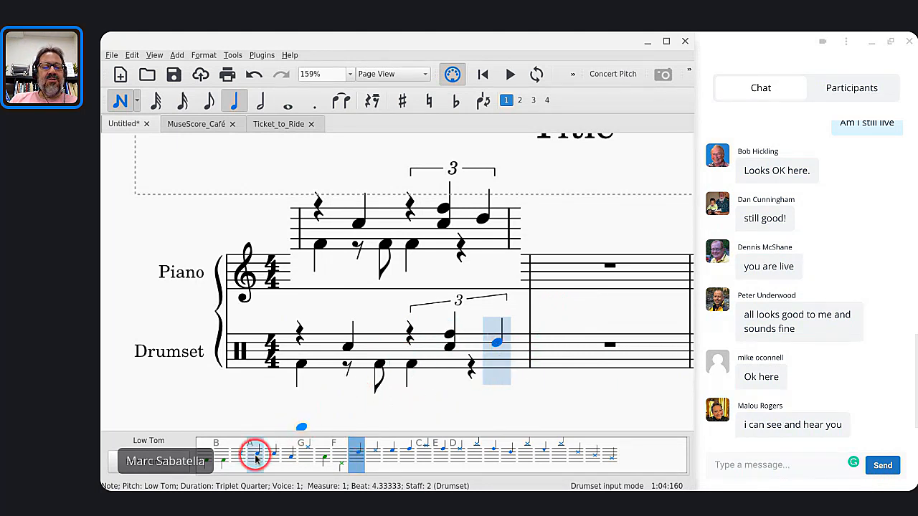
{"action": "key", "text": "Right"}
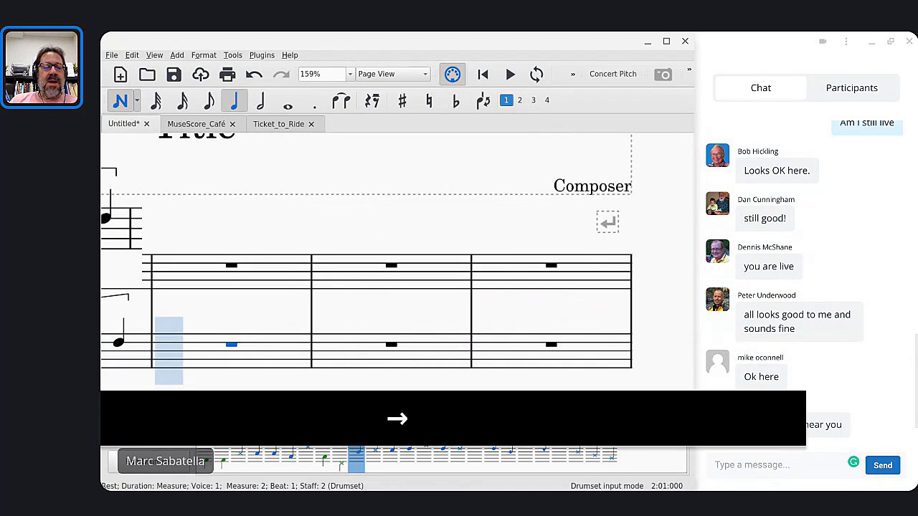
{"action": "key", "text": "0"}
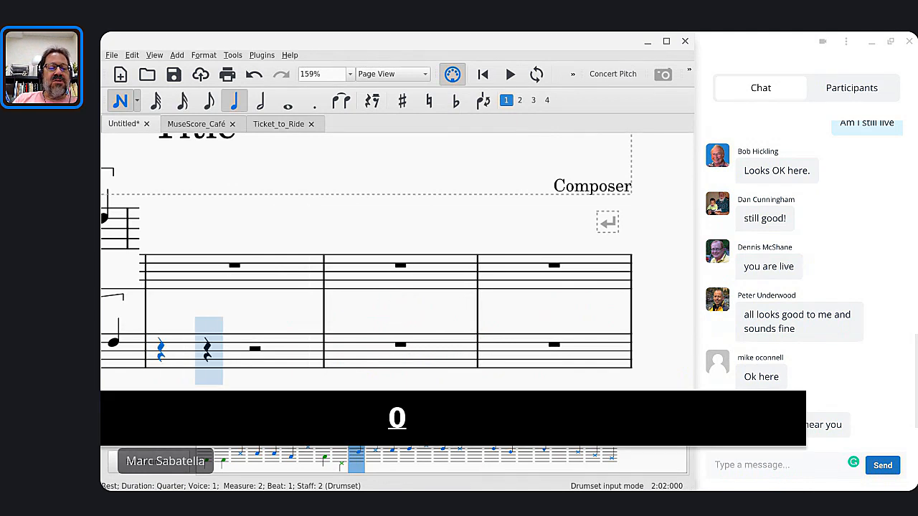
{"action": "double_click", "coordinate": [256, 456]}
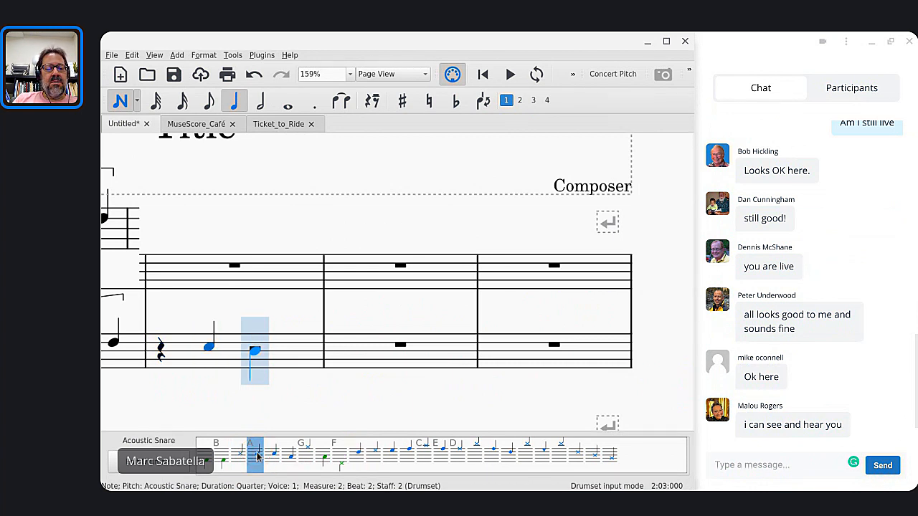
{"action": "double_click", "coordinate": [256, 456]}
{"action": "double_click", "coordinate": [256, 456]}
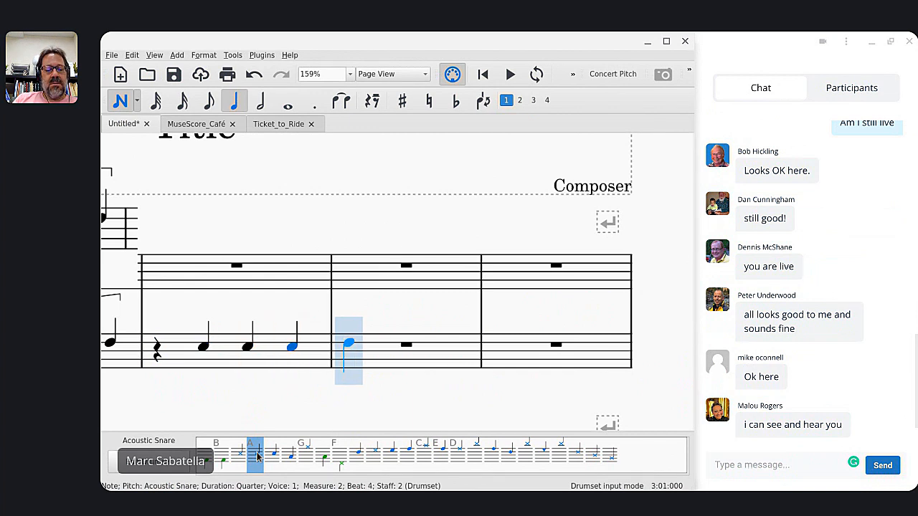
Fill Drumset measure 3 with four quarter-note Acoustic Snares
{"action": "double_click", "coordinate": [257, 456]}
{"action": "double_click", "coordinate": [257, 456]}
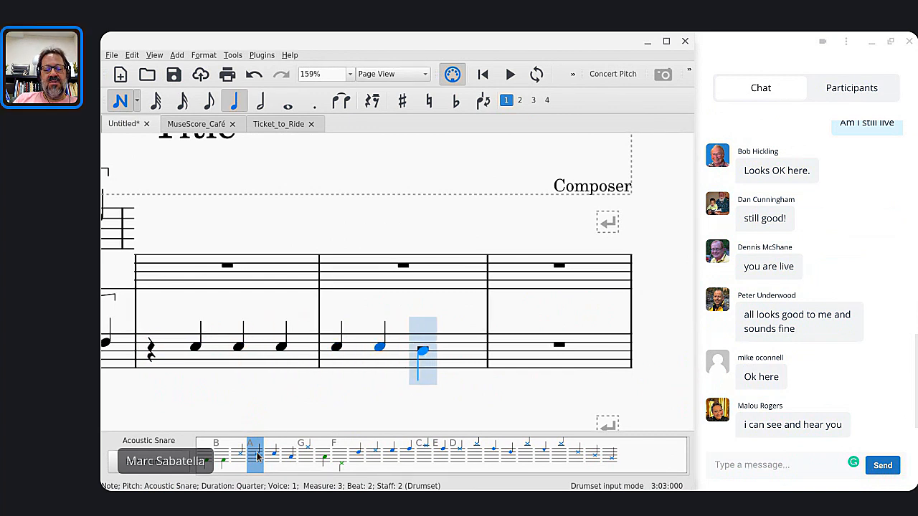
{"action": "double_click", "coordinate": [256, 453]}
{"action": "left_click_drag", "start_coordinate": [256, 453], "coordinate": [414, 347]}
{"action": "left_click", "coordinate": [447, 347]}
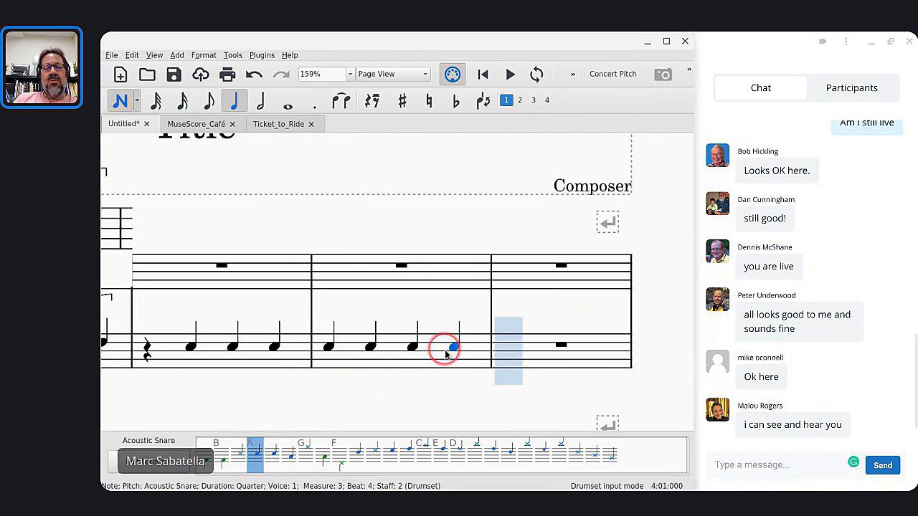
Enter four quarter-note Acoustic Snares in Drumset measure 4
{"action": "left_click", "coordinate": [513, 344]}
{"action": "left_click", "coordinate": [536, 347]}
{"action": "left_click", "coordinate": [562, 341]}
{"action": "left_click", "coordinate": [585, 347]}
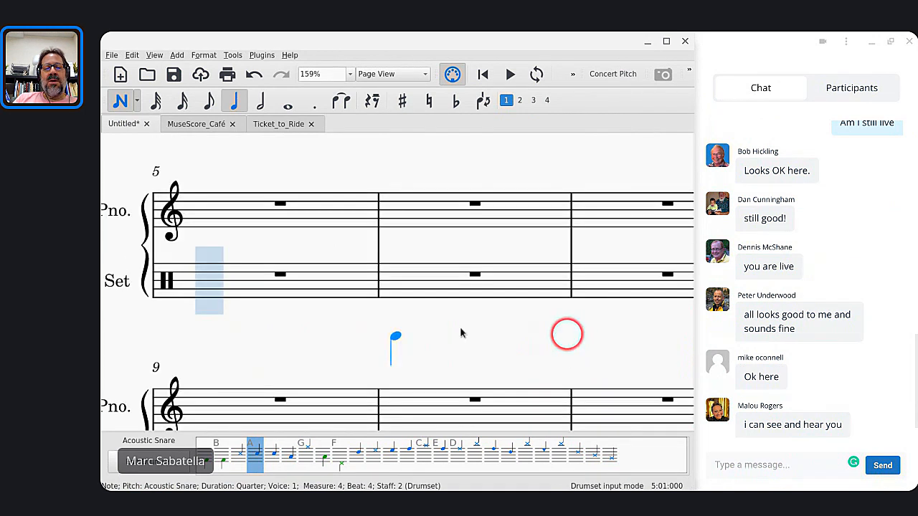
Fill Drumset measure 5 in voice 1 with four quarter-note Acoustic Snares
{"action": "left_click", "coordinate": [190, 281]}
{"action": "left_click", "coordinate": [247, 280]}
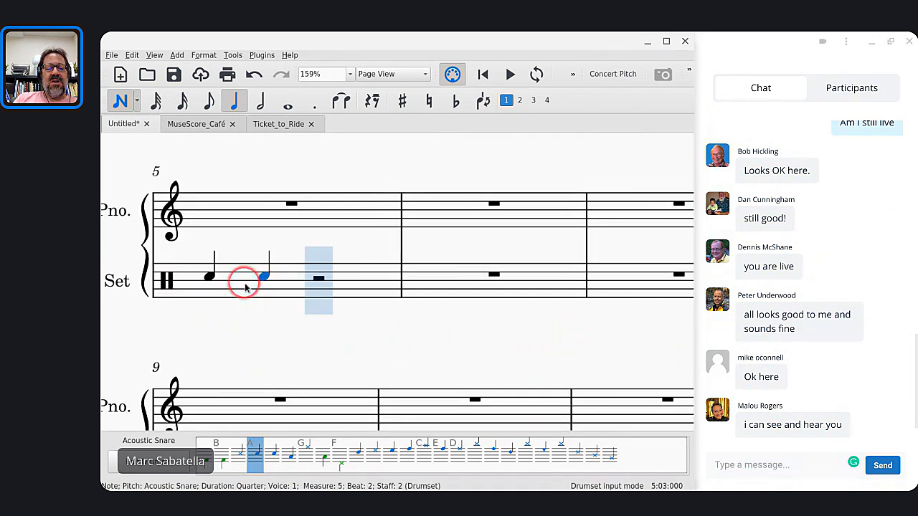
{"action": "left_click", "coordinate": [312, 273]}
{"action": "left_click", "coordinate": [360, 279]}
Enter a quarter-note Acoustic Snare in Drumset measure 6 and repeat it through the end of measure 7
{"action": "left_click", "coordinate": [446, 273]}
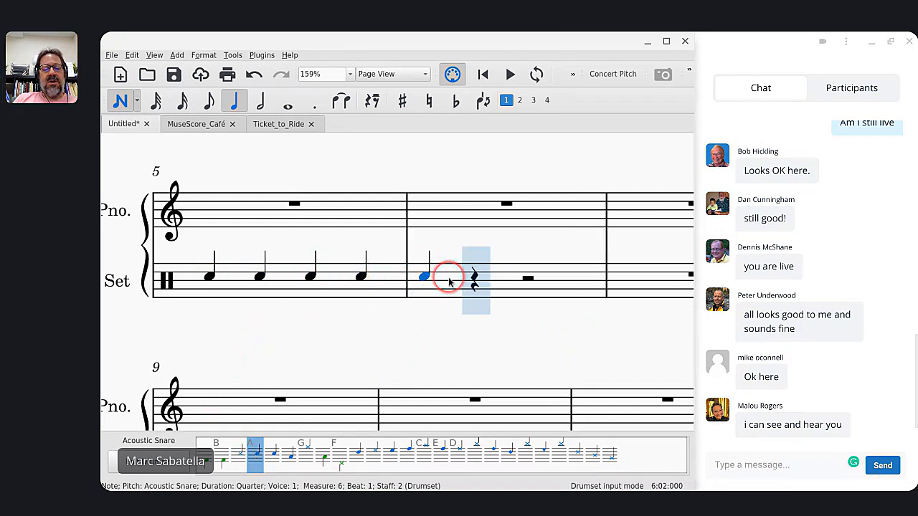
{"action": "key", "text": "r"}
{"action": "key", "text": "r"}
{"action": "key", "text": "r"}
{"action": "key", "text": "r"}
{"action": "key", "text": "r"}
{"action": "key", "text": "r"}
{"action": "key", "text": "r"}
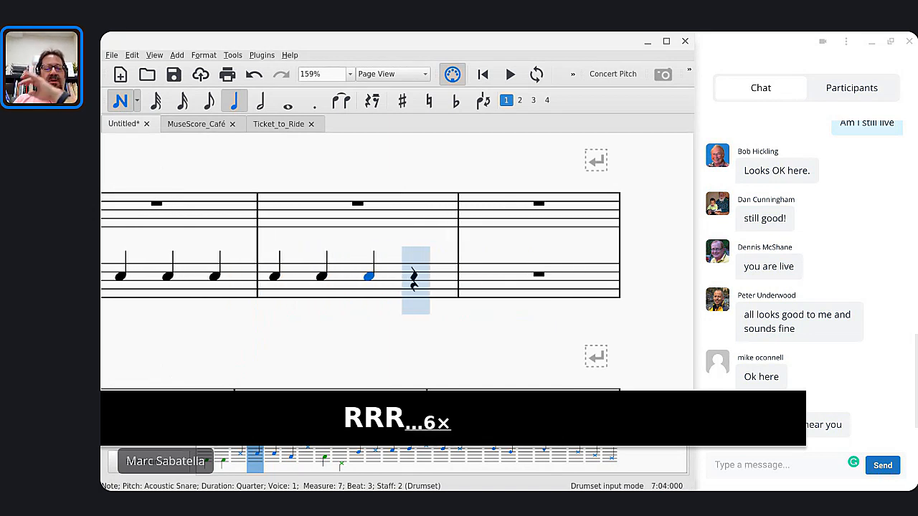
Fill Drumset measure 8 with four quarter-note Low Floor Toms
{"action": "left_click", "coordinate": [290, 462]}
{"action": "left_click", "coordinate": [481, 301]}
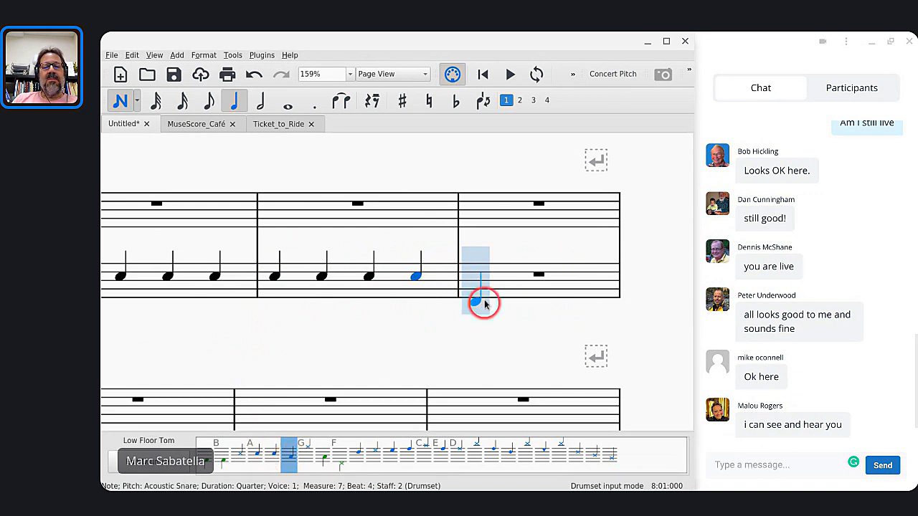
{"action": "left_click", "coordinate": [504, 285]}
{"action": "left_click", "coordinate": [536, 286]}
{"action": "left_click", "coordinate": [581, 288]}
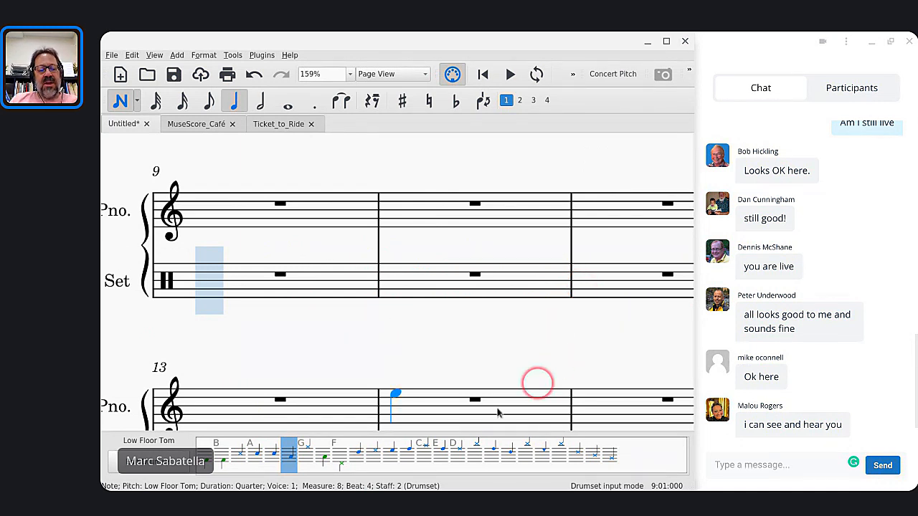
{"action": "left_click", "coordinate": [302, 269]}
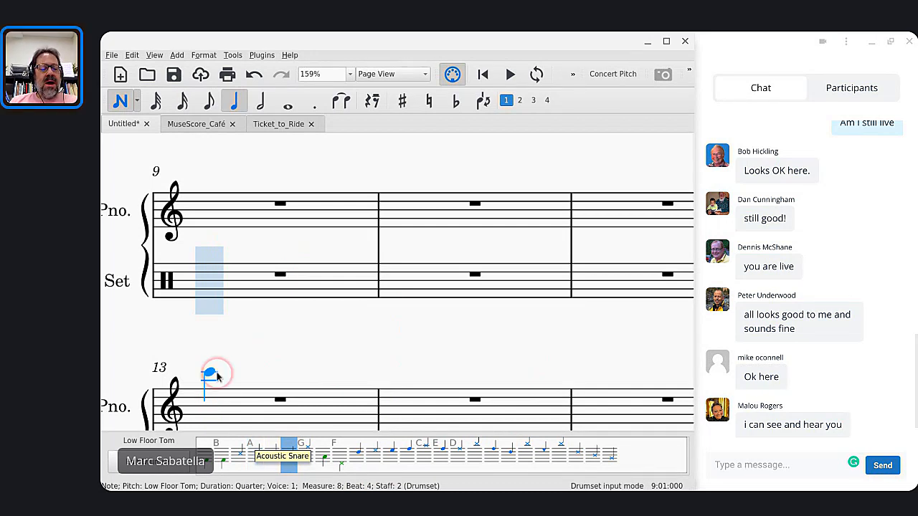
{"action": "scroll", "coordinate": [215, 375], "scroll_direction": "down", "scroll_amount": 5}
{"action": "scroll", "coordinate": [216, 373], "scroll_direction": "down", "scroll_amount": 2}
{"action": "scroll", "coordinate": [216, 374], "scroll_direction": "up", "scroll_amount": 5}
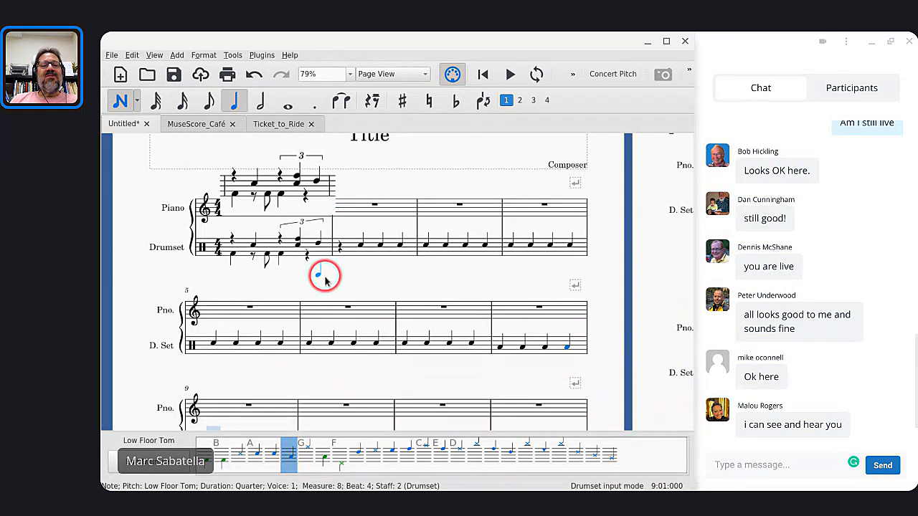
Capture a screenshot of the D. Set pattern in measure 22, at the Bridge of the Ticket_to_Ride score
{"action": "left_click", "coordinate": [274, 126]}
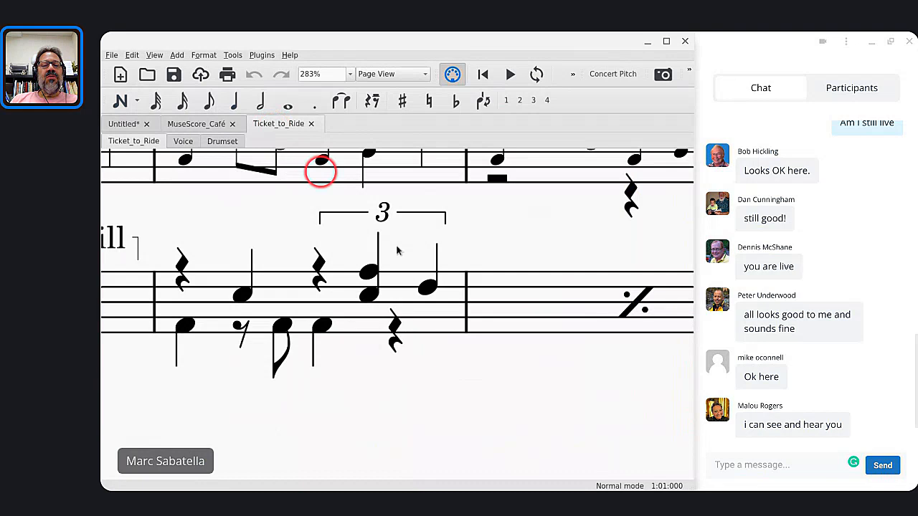
{"action": "scroll", "coordinate": [410, 251], "scroll_direction": "right", "scroll_amount": 10}
{"action": "scroll", "coordinate": [412, 258], "scroll_direction": "right", "scroll_amount": 4}
{"action": "scroll", "coordinate": [412, 260], "scroll_direction": "left", "scroll_amount": 7}
{"action": "scroll", "coordinate": [426, 391], "scroll_direction": "down", "scroll_amount": 1}
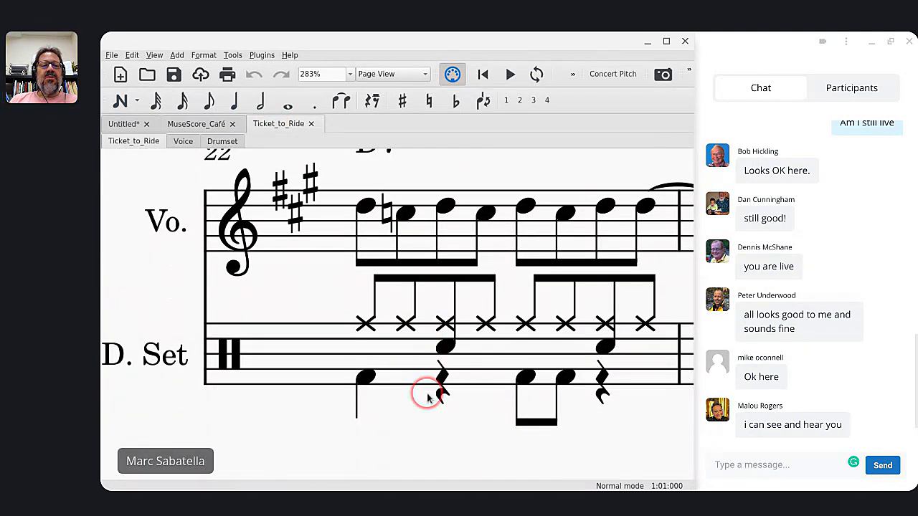
{"action": "scroll", "coordinate": [428, 394], "scroll_direction": "down", "scroll_amount": 2, "text": "ctrl"}
{"action": "key", "text": "ctrl+shift+F5"}
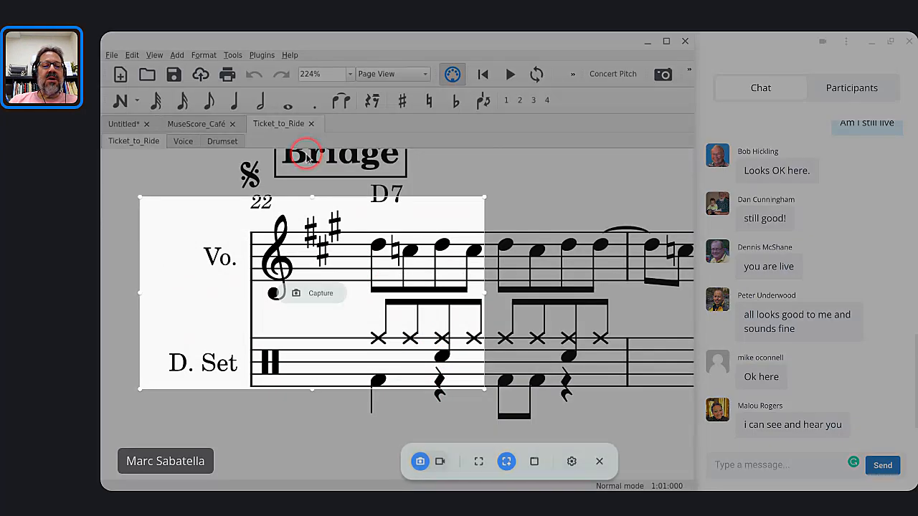
{"action": "left_click_drag", "start_coordinate": [300, 152], "coordinate": [357, 182]}
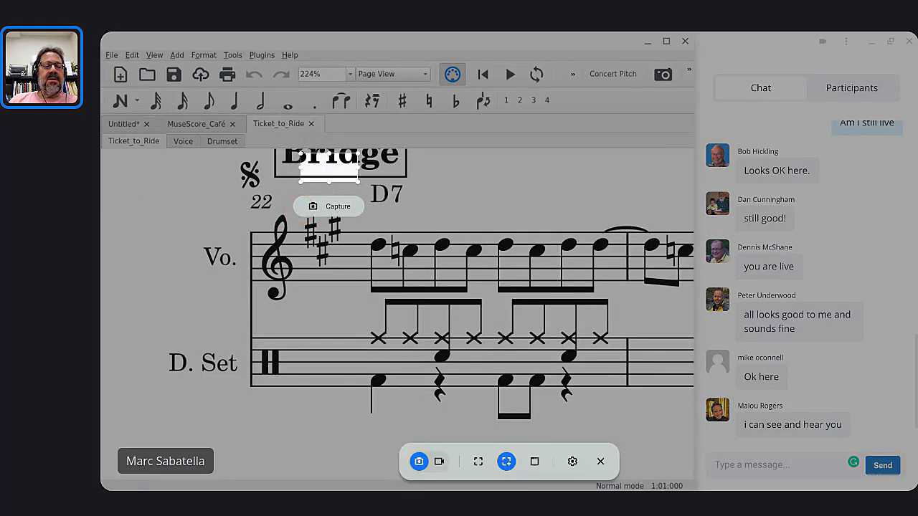
{"action": "left_click_drag", "start_coordinate": [235, 298], "coordinate": [638, 428]}
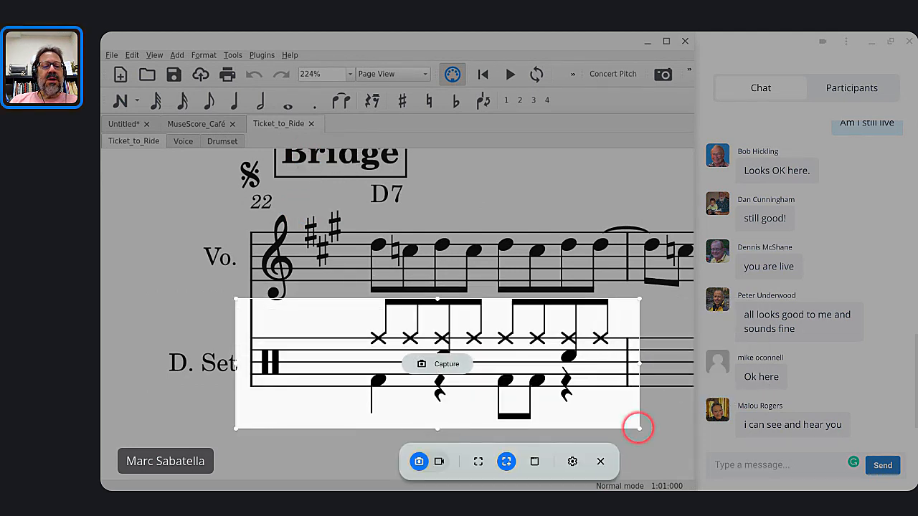
{"action": "left_click", "coordinate": [449, 365]}
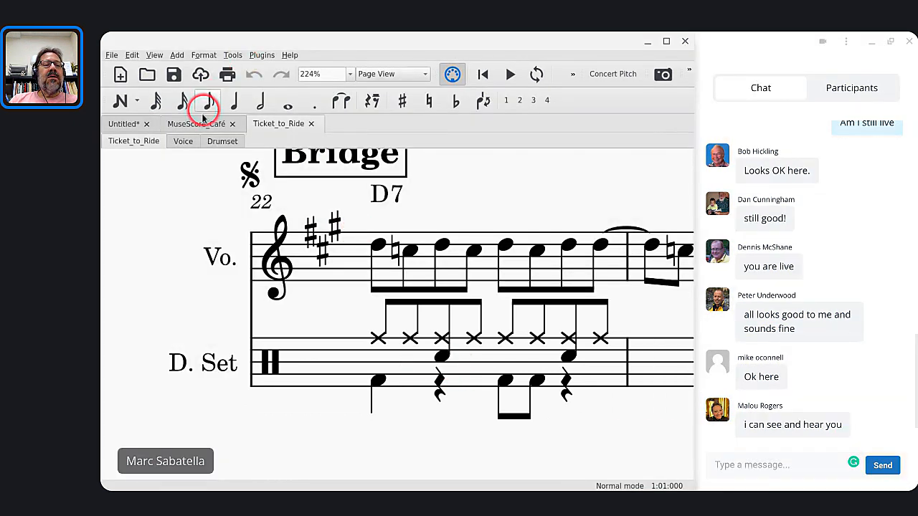
Paste the captured pattern onto Piano measure 9 of the Untitled score, shrinking and placing it just above Drumset measure 9
{"action": "left_click", "coordinate": [120, 123]}
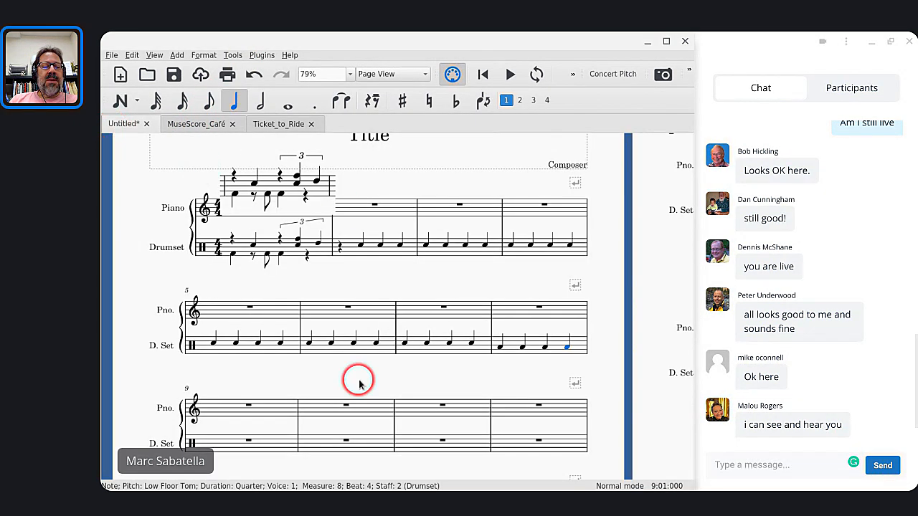
{"action": "left_click", "coordinate": [248, 405]}
{"action": "key", "text": "ctrl+v"}
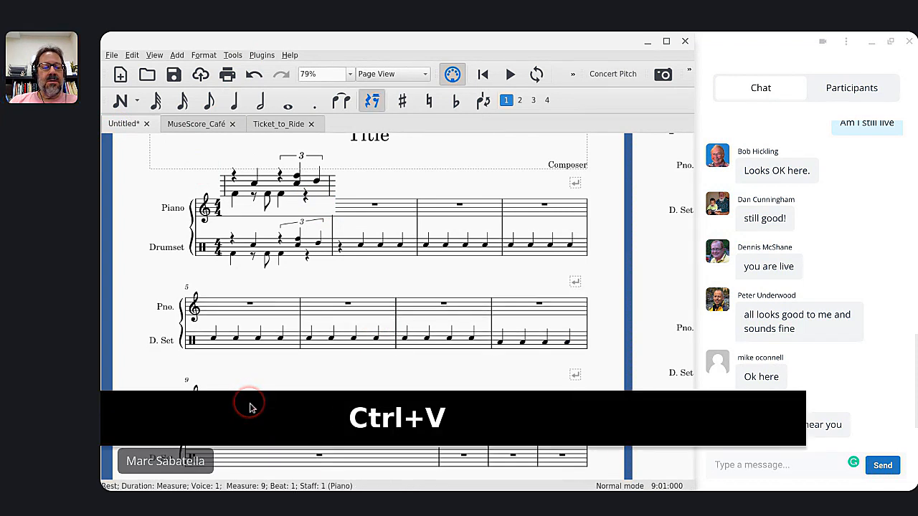
{"action": "key", "text": "equal"}
{"action": "left_click_drag", "start_coordinate": [327, 274], "coordinate": [280, 244]}
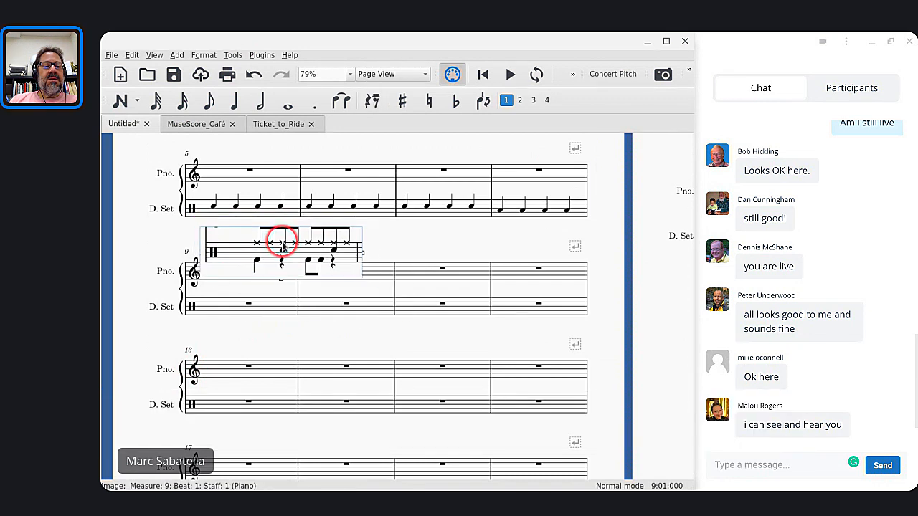
{"action": "scroll", "coordinate": [279, 244], "scroll_direction": "up", "scroll_amount": 6, "text": "ctrl"}
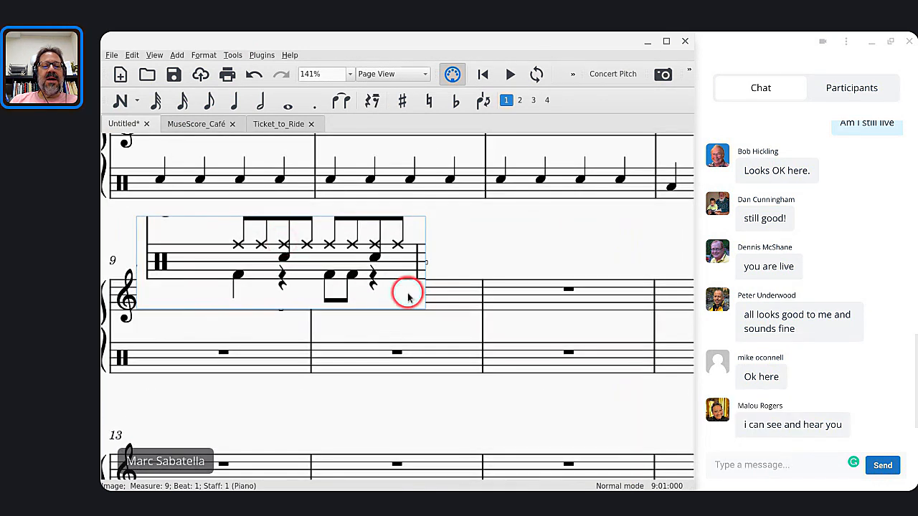
{"action": "left_click_drag", "start_coordinate": [426, 265], "coordinate": [293, 288]}
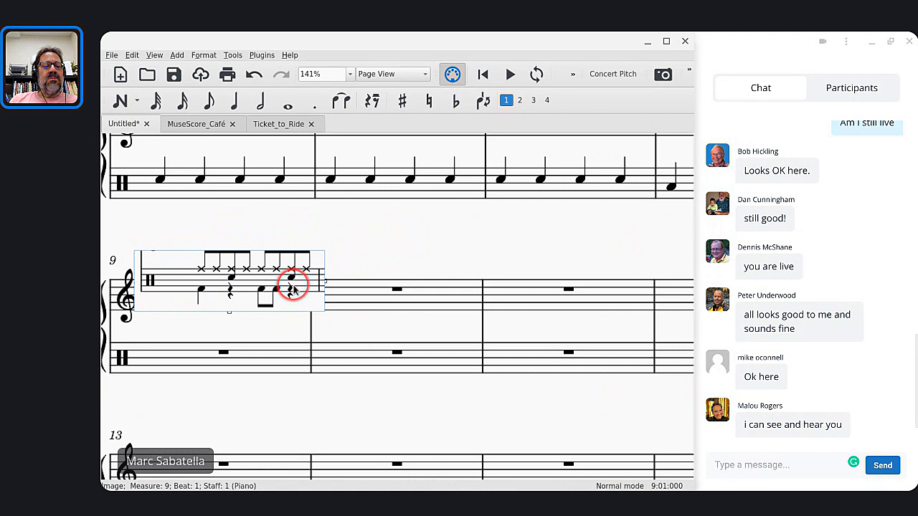
Review the two-voice drum pattern around the triplet in Drumset measure 1
{"action": "scroll", "coordinate": [338, 340], "scroll_direction": "up", "scroll_amount": 2}
{"action": "scroll", "coordinate": [339, 340], "scroll_direction": "left", "scroll_amount": 3}
{"action": "scroll", "coordinate": [339, 340], "scroll_direction": "up", "scroll_amount": 8}
{"action": "scroll", "coordinate": [398, 279], "scroll_direction": "up", "scroll_amount": 2}
{"action": "left_click", "coordinate": [439, 254]}
{"action": "left_click", "coordinate": [440, 254]}
{"action": "left_click", "coordinate": [439, 252]}
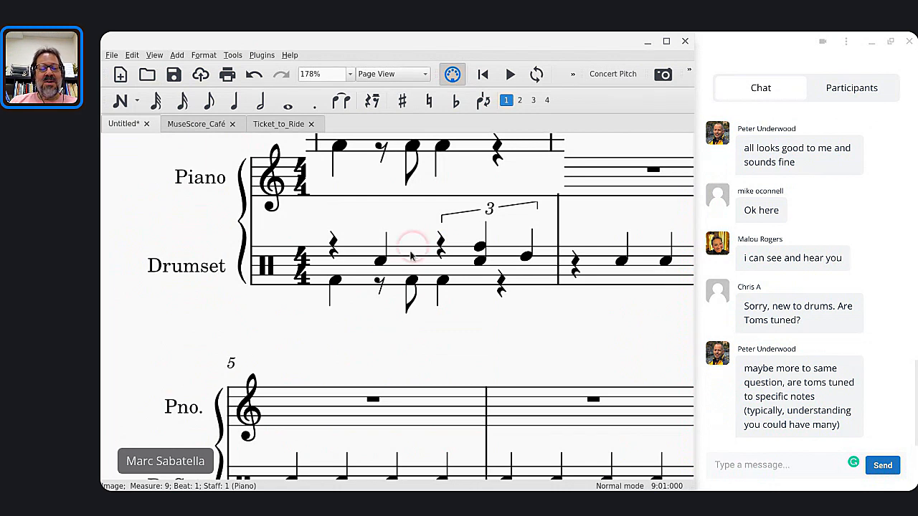
Fill Drumset measure 9 in voice 1 with eight eighth-note Ride Cymbal 1 notes
{"action": "scroll", "coordinate": [389, 344], "scroll_direction": "down", "scroll_amount": 4}
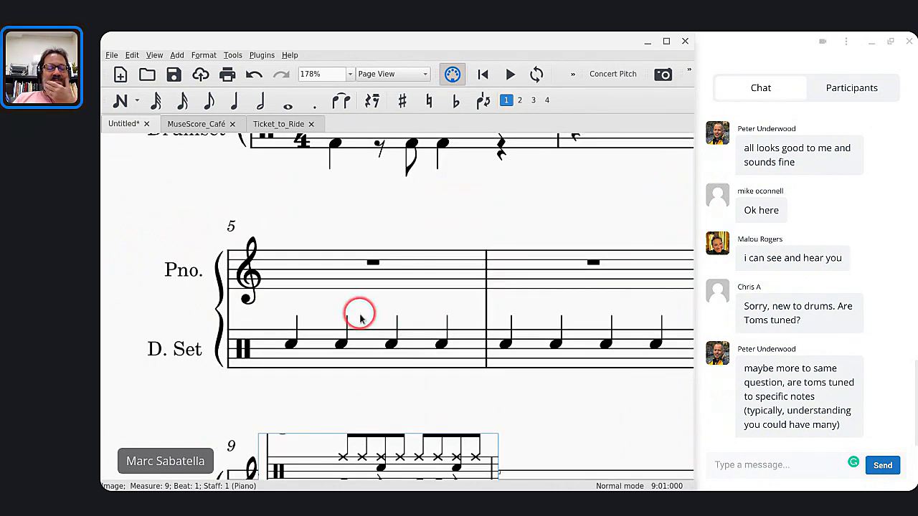
{"action": "scroll", "coordinate": [360, 313], "scroll_direction": "down", "scroll_amount": 5}
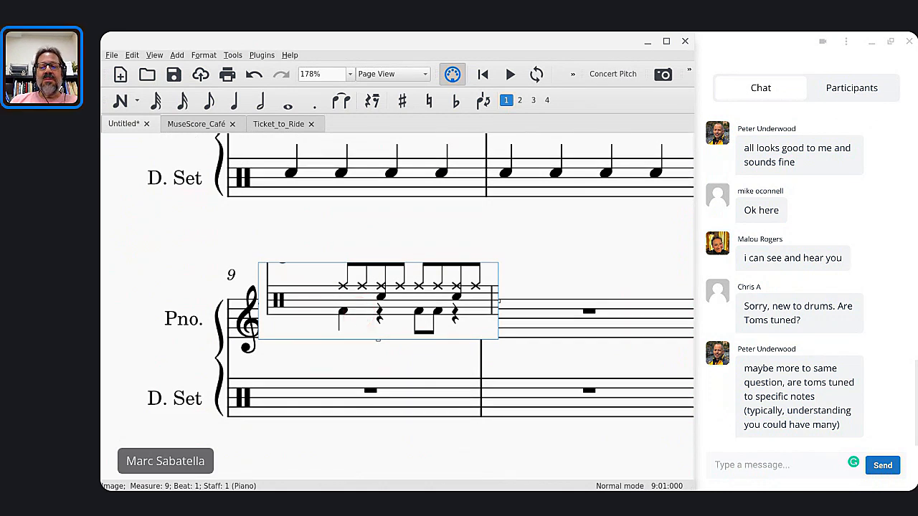
{"action": "scroll", "coordinate": [353, 303], "scroll_direction": "up", "scroll_amount": 1, "text": "ctrl"}
{"action": "scroll", "coordinate": [398, 301], "scroll_direction": "down", "scroll_amount": 2}
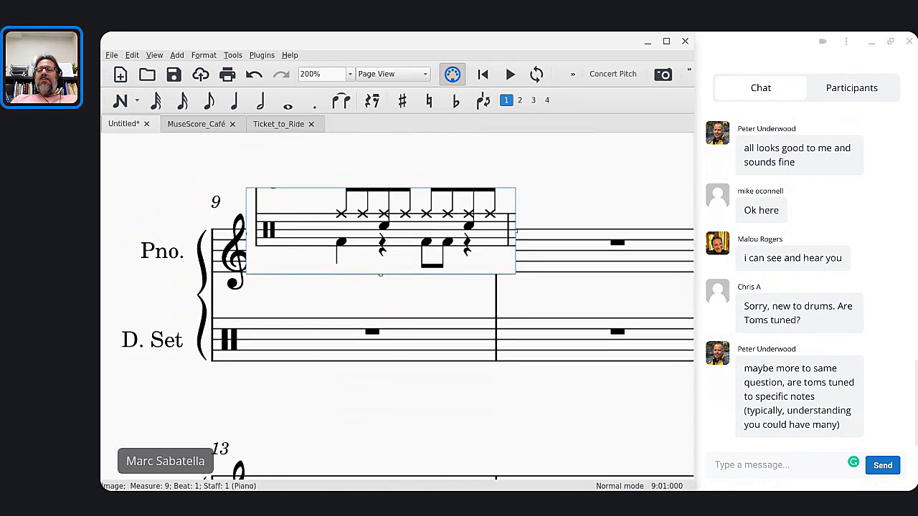
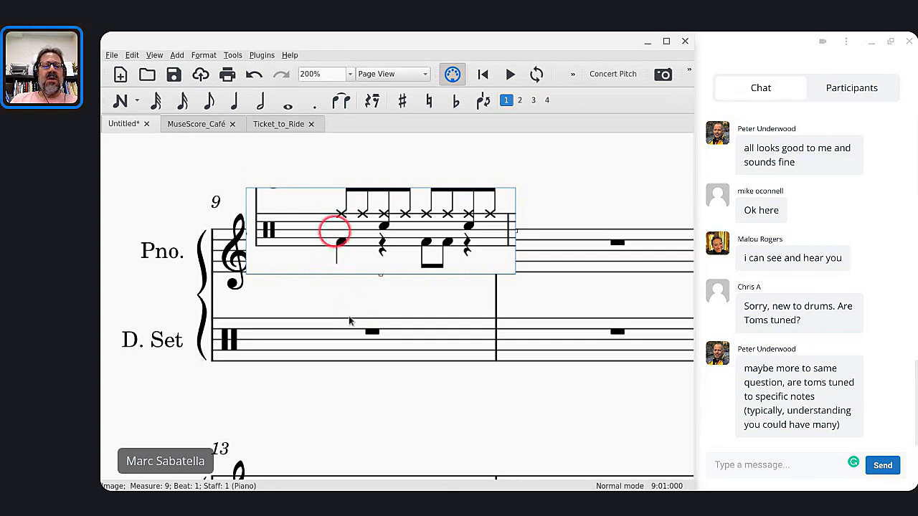
{"action": "left_click", "coordinate": [345, 348]}
{"action": "key", "text": "n"}
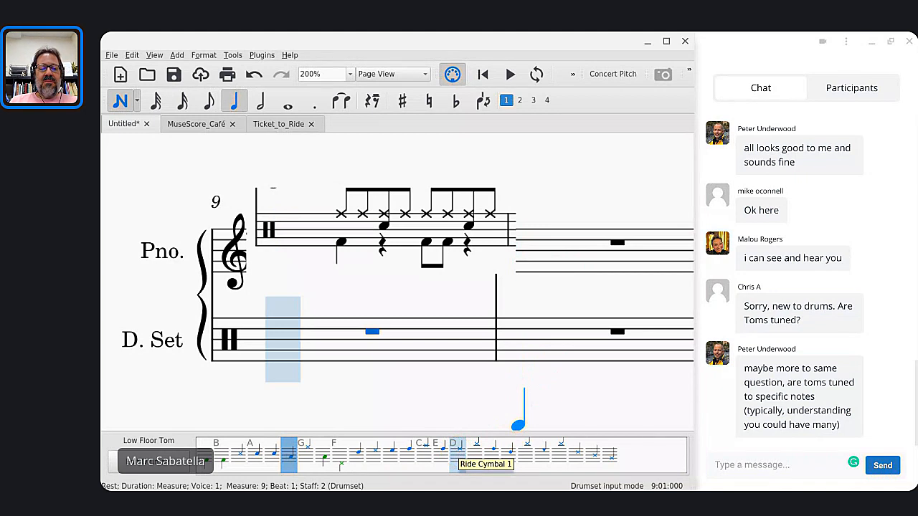
{"action": "key", "text": "4"}
{"action": "key", "text": "d"}
{"action": "key", "text": "d"}
{"action": "key", "text": "d"}
{"action": "key", "text": "d"}
{"action": "key", "text": "d"}
{"action": "key", "text": "d"}
{"action": "key", "text": "d"}
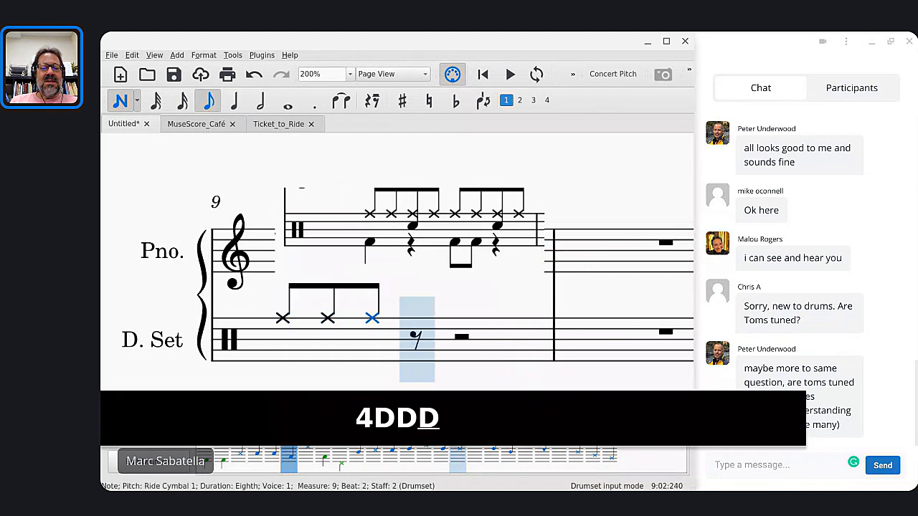
{"action": "key", "text": "d"}
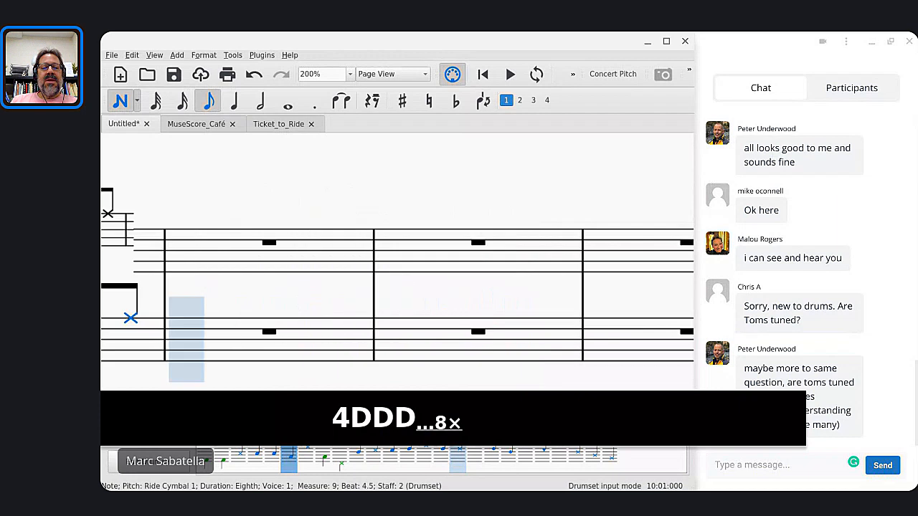
Add Acoustic Snare notes to the Ride Cymbal 1 notes on beats 2 and 4 of Drumset measure 9
{"action": "key", "text": "Left"}
{"action": "key", "text": "Left"}
{"action": "key", "text": "Left"}
{"action": "key", "text": "Left"}
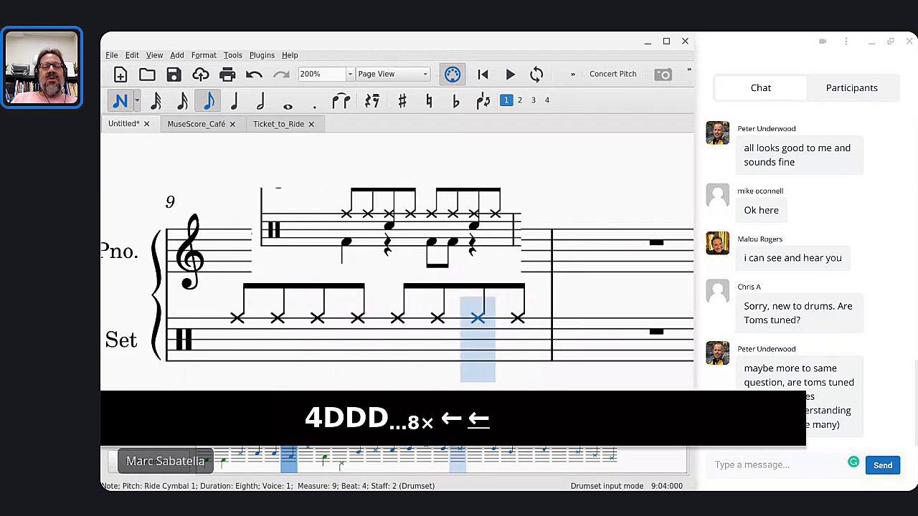
{"action": "key", "text": "Left"}
{"action": "key", "text": "Left"}
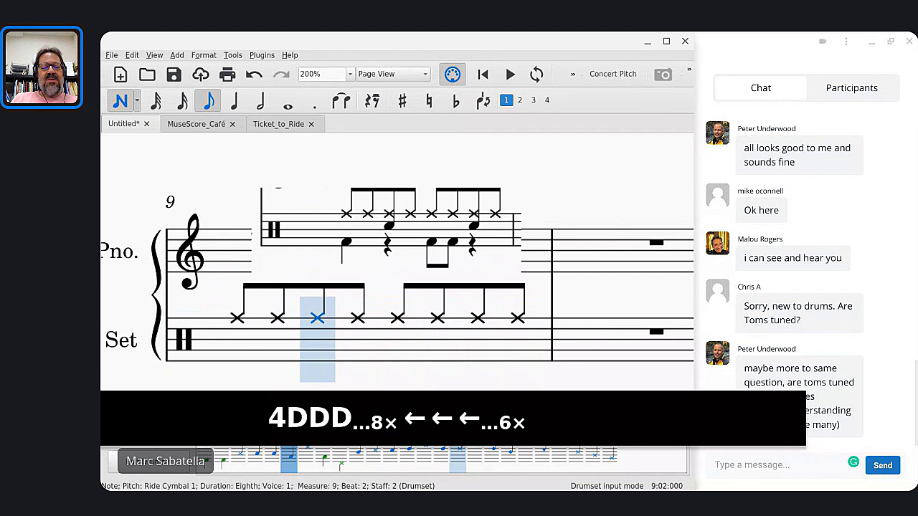
{"action": "key", "text": "shift+a"}
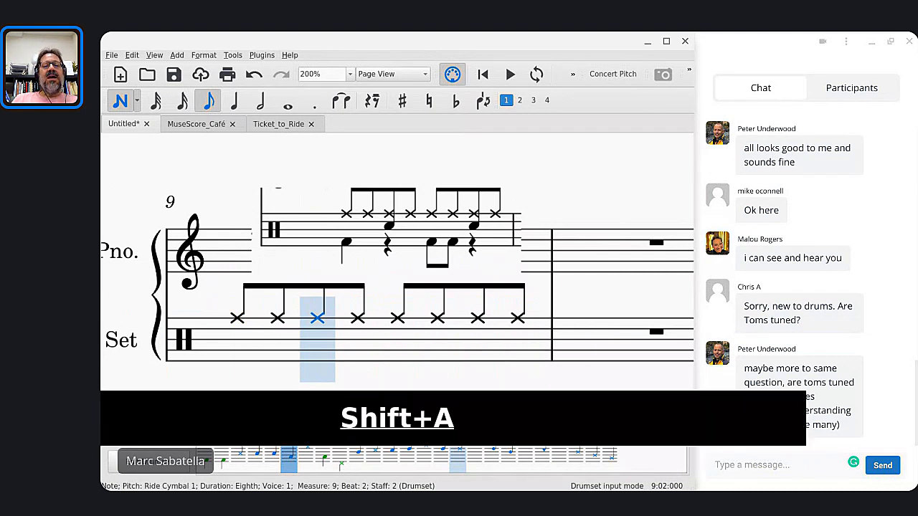
{"action": "key", "text": "Right"}
{"action": "key", "text": "Right"}
{"action": "key", "text": "Right"}
{"action": "key", "text": "Right"}
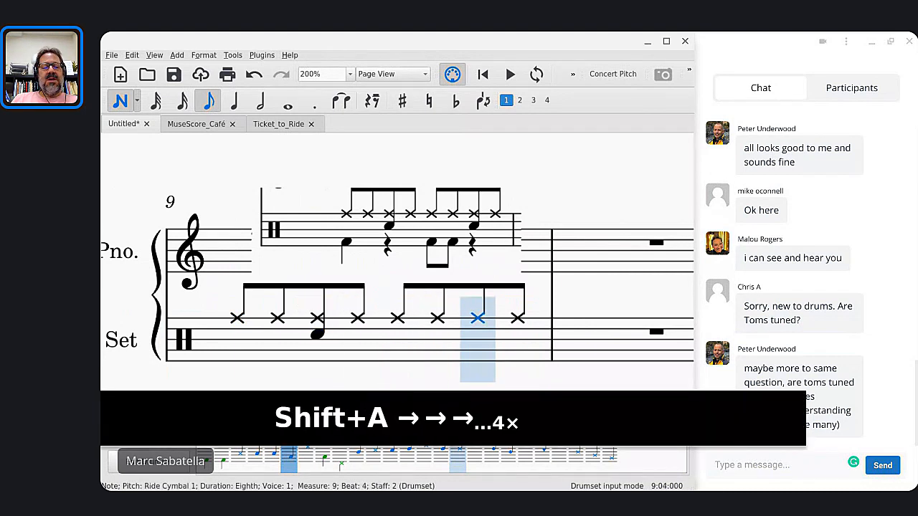
{"action": "key", "text": "shift+a"}
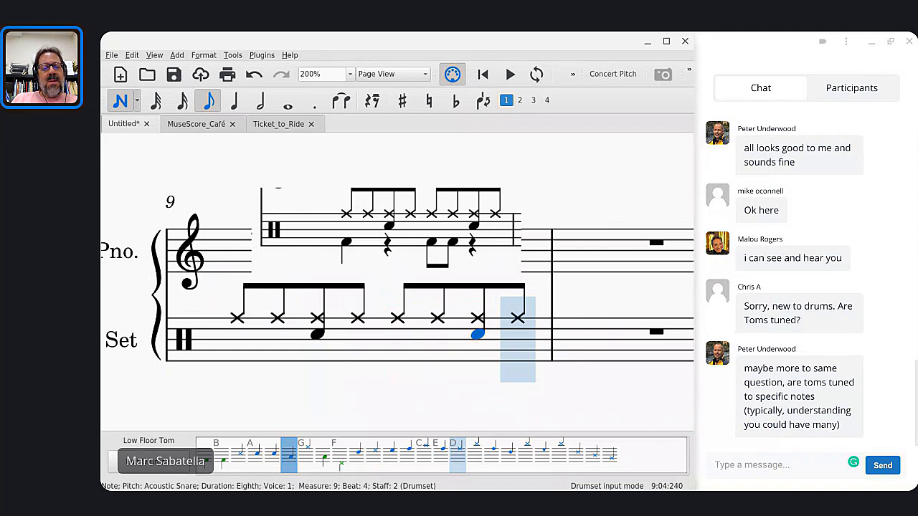
Enter a quarter-note Bass Drum 1 on beat 1 and a quarter rest on beat 2 in voice 2 of Drumset measure 9
{"action": "key", "text": "Left"}
{"action": "key", "text": "Left"}
{"action": "key", "text": "Left"}
{"action": "key", "text": "Left"}
{"action": "key", "text": "Left"}
{"action": "key", "text": "Left"}
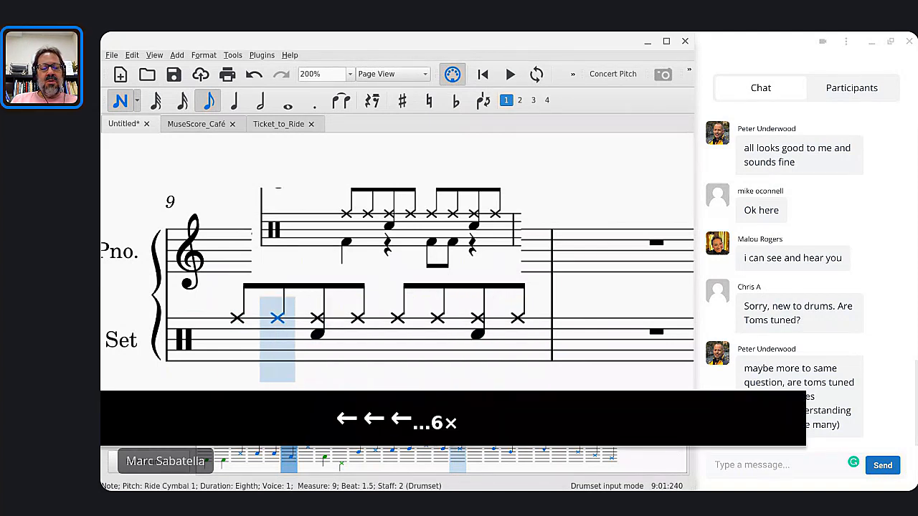
{"action": "key", "text": "Left"}
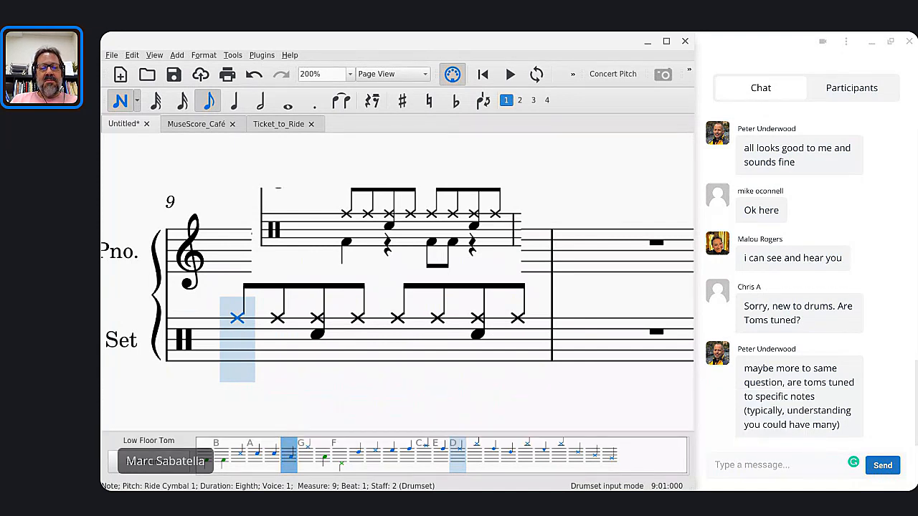
{"action": "key", "text": "5"}
{"action": "key", "text": "b"}
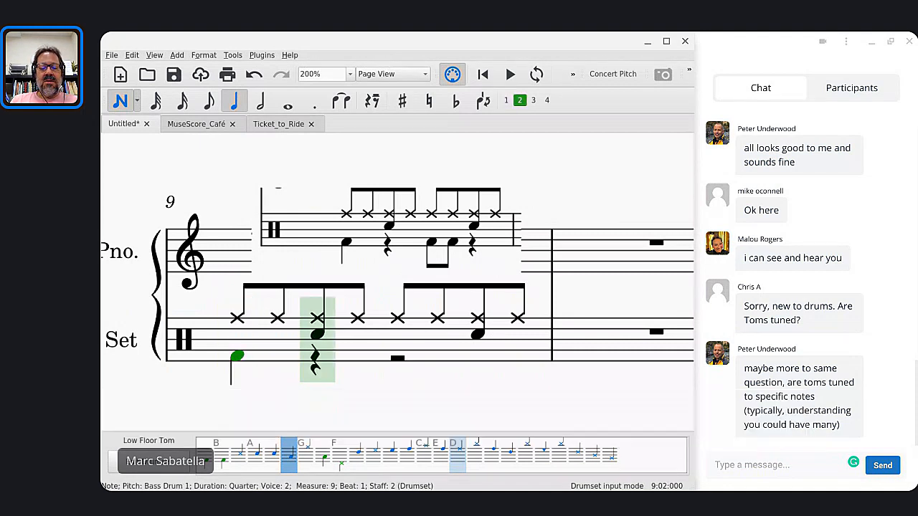
{"action": "key", "text": "0"}
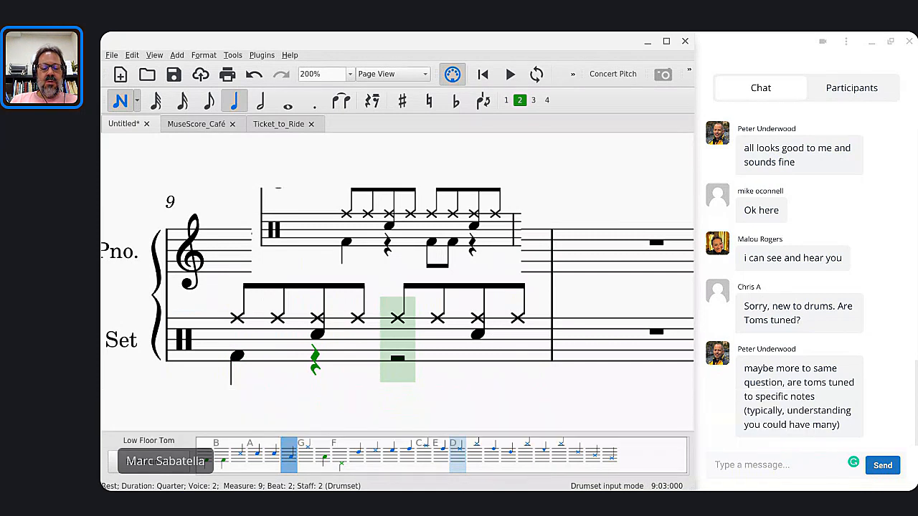
Add two eighth-note Bass Drum 1 notes on beat 3 in voice 2 of Drumset measure 9 and leave note input
{"action": "key", "text": "4"}
{"action": "key", "text": "b"}
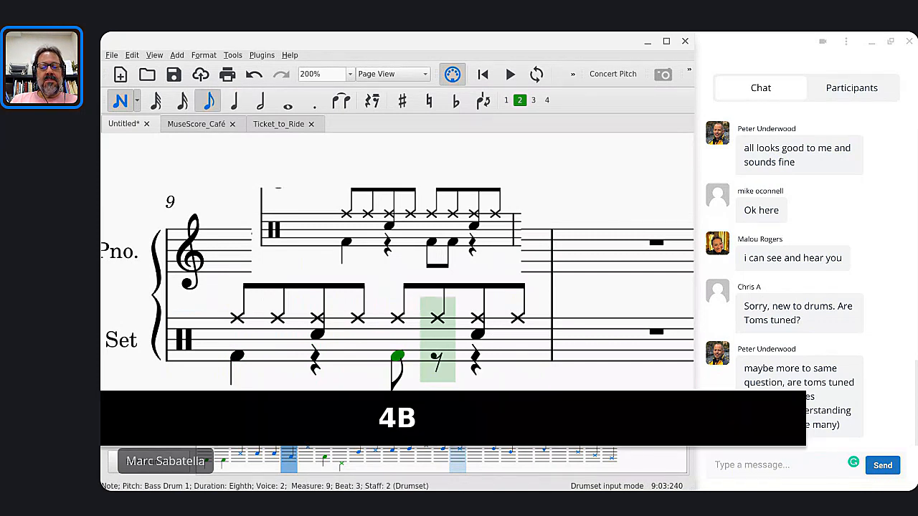
{"action": "key", "text": "b"}
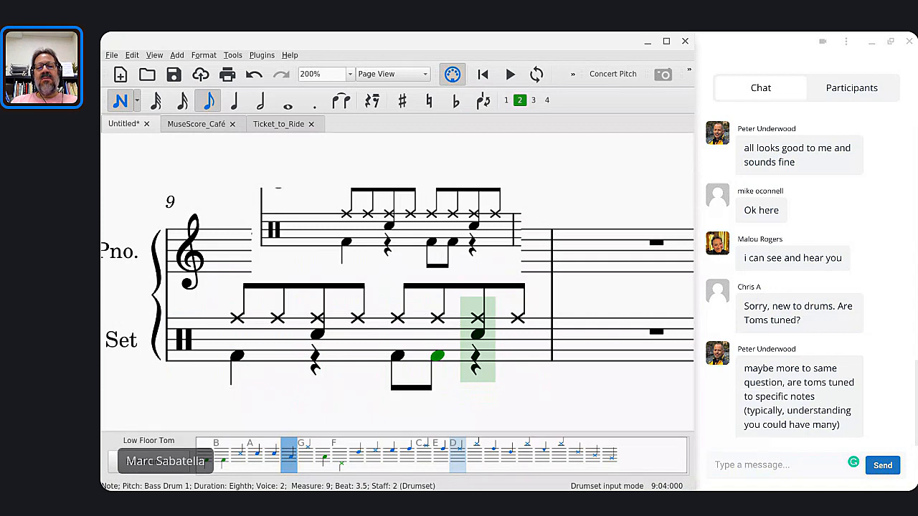
{"action": "key", "text": "Escape"}
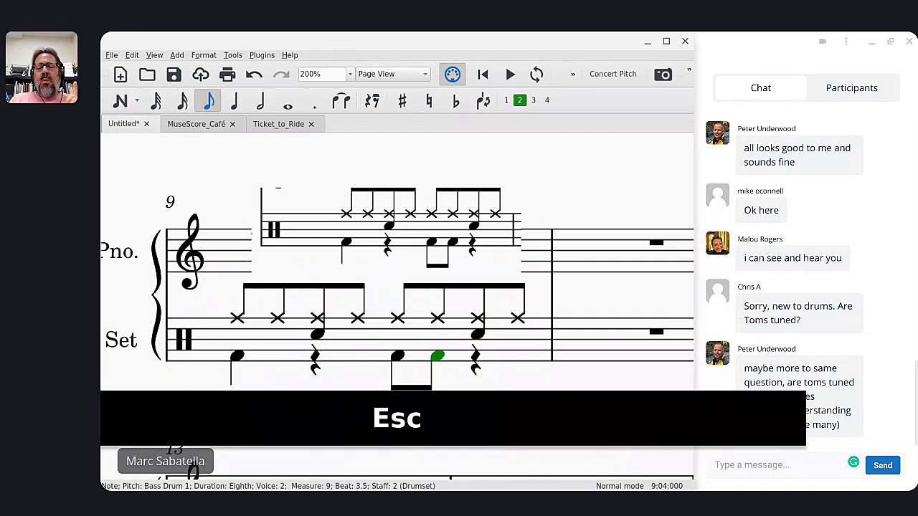
Move the pasted pattern image slightly up and to the left, clear of the notes in Drumset measure 9
{"action": "left_click_drag", "start_coordinate": [472, 247], "coordinate": [445, 227]}
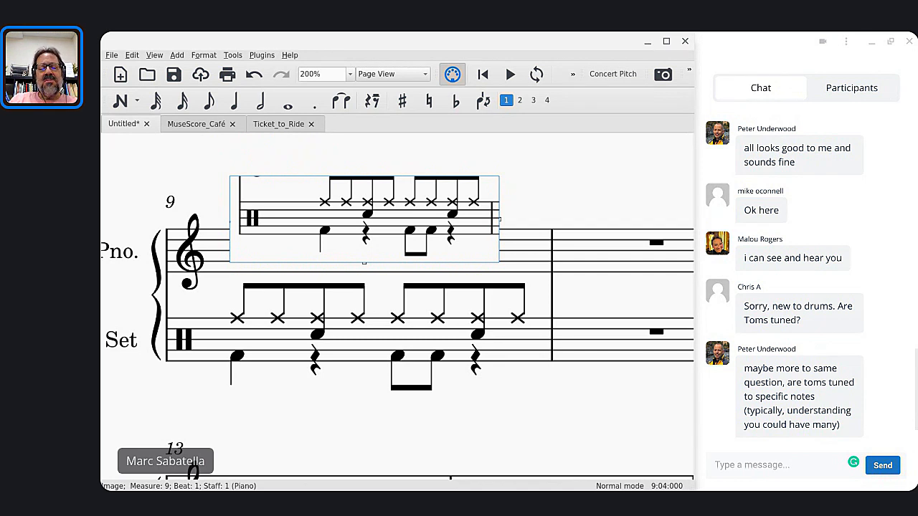
{"action": "scroll", "coordinate": [439, 223], "scroll_direction": "down", "scroll_amount": 5}
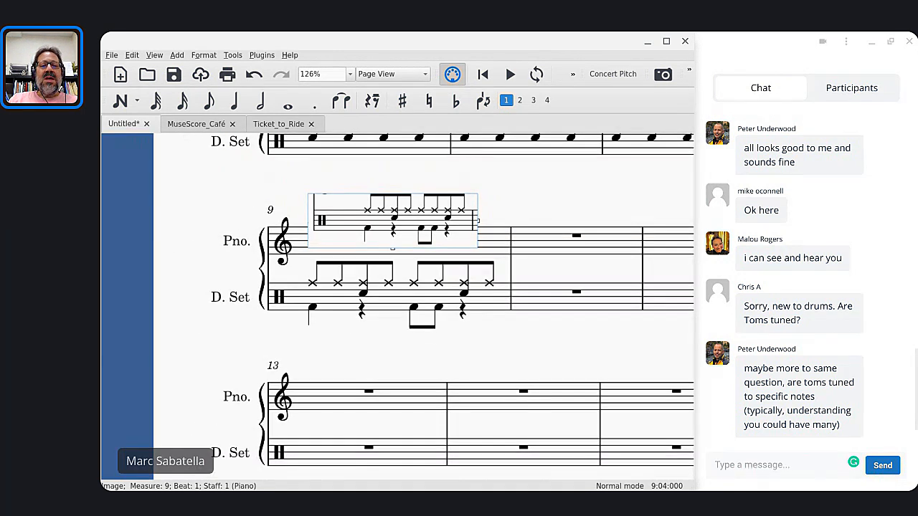
{"action": "scroll", "coordinate": [423, 307], "scroll_direction": "up", "scroll_amount": 5}
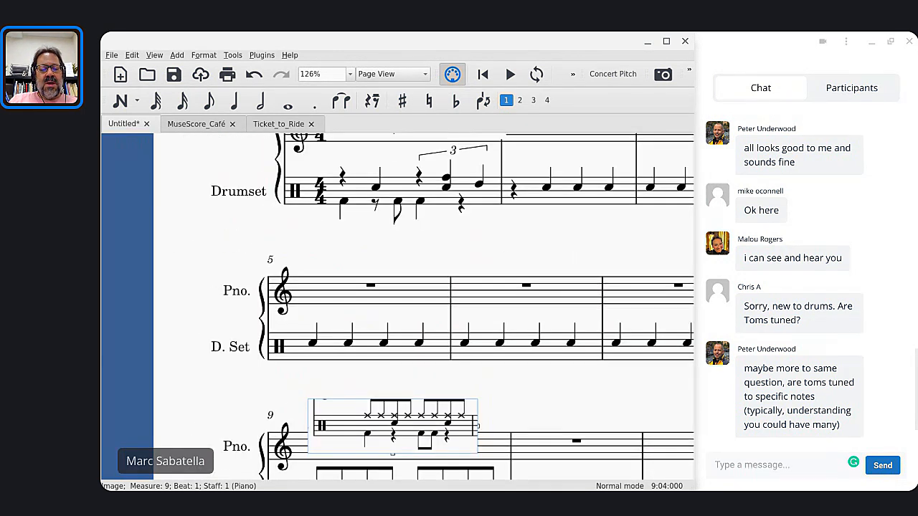
Examine the snare note in Drumset measure 1 and the voice 1 ride and snare notes in Drumset measure 9
{"action": "left_click", "coordinate": [374, 188]}
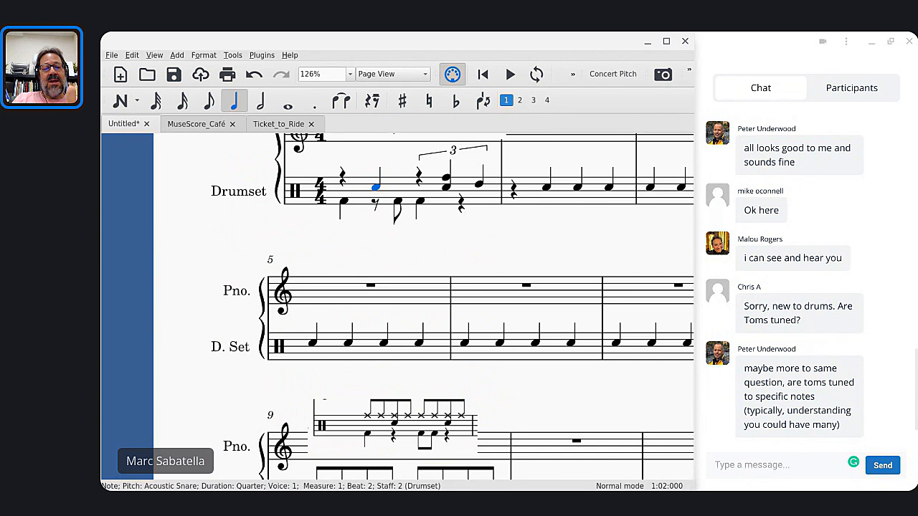
{"action": "scroll", "coordinate": [397, 307], "scroll_direction": "down", "scroll_amount": 4}
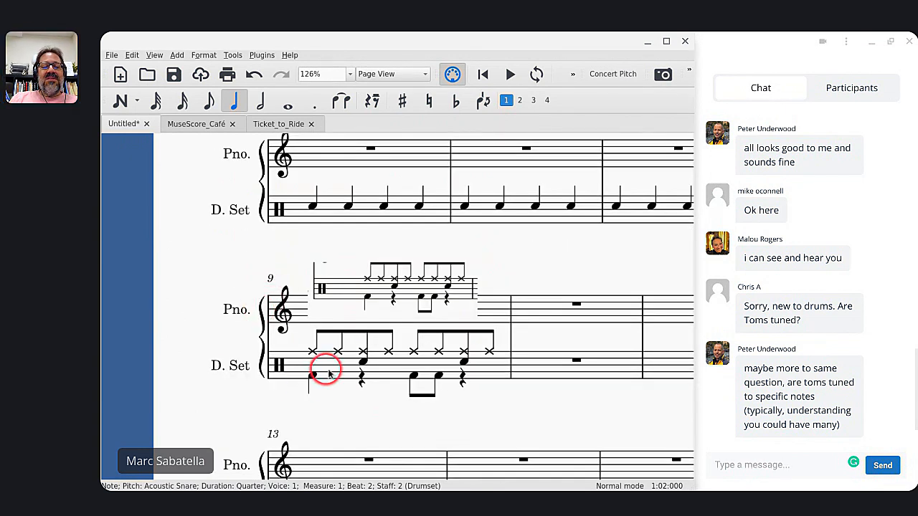
{"action": "left_click", "coordinate": [362, 362]}
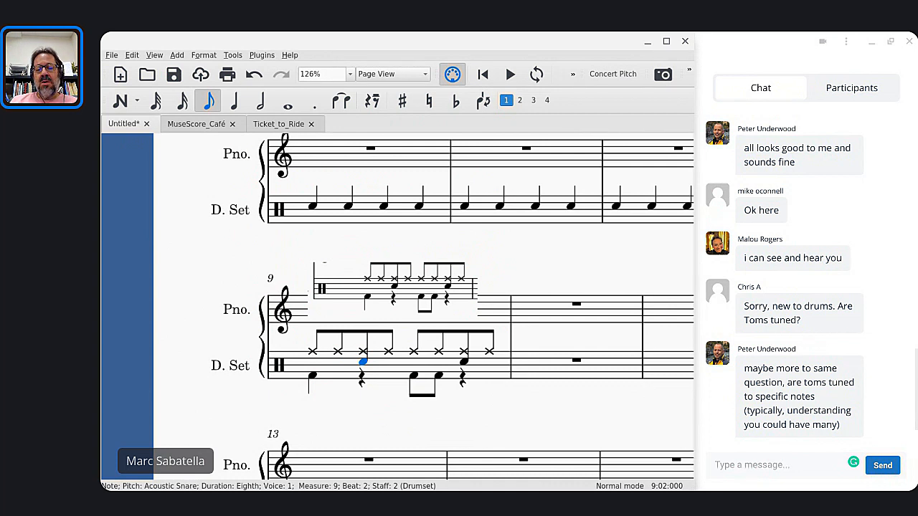
{"action": "left_click", "coordinate": [363, 351]}
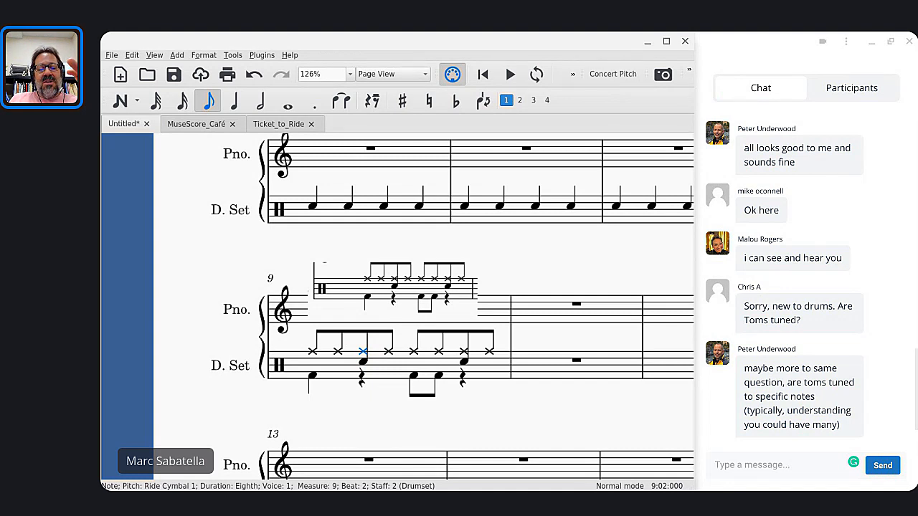
{"action": "left_click", "coordinate": [362, 350]}
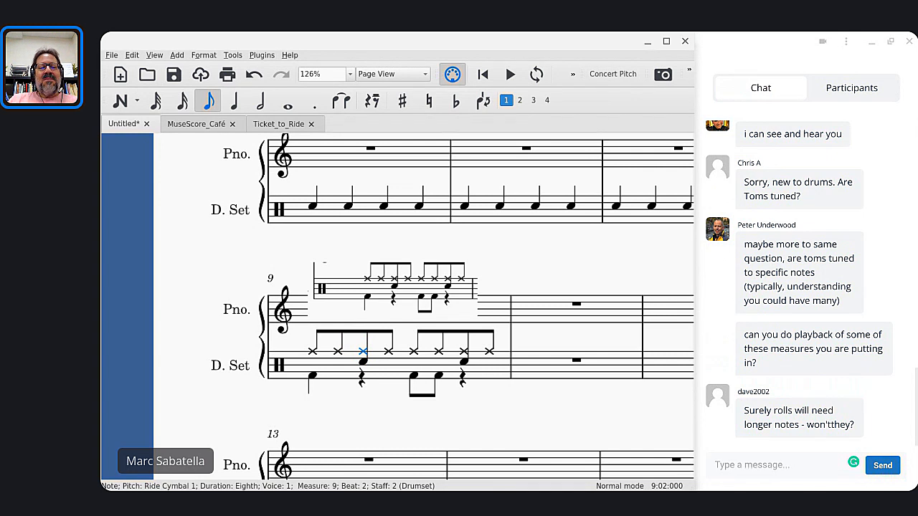
{"action": "left_click", "coordinate": [312, 352]}
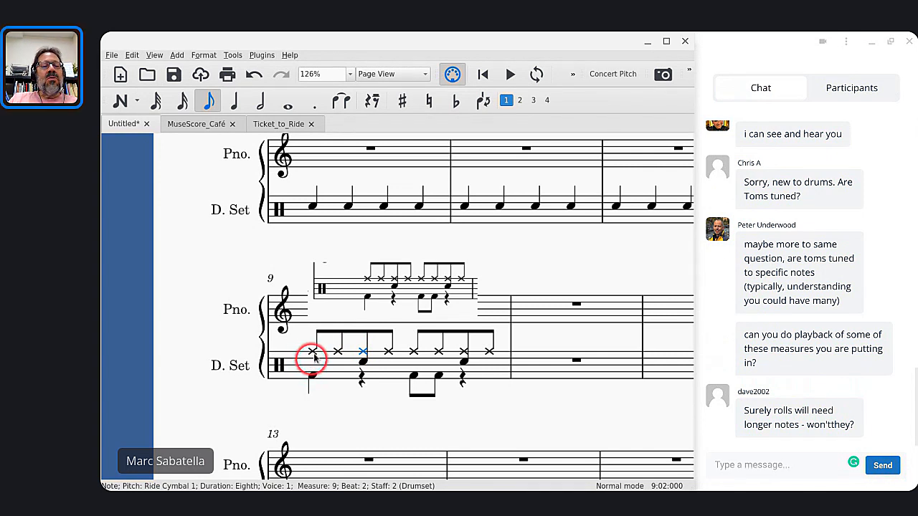
{"action": "key", "text": "Right"}
{"action": "key", "text": "Right"}
{"action": "key", "text": "Right"}
{"action": "key", "text": "Right"}
{"action": "key", "text": "Right"}
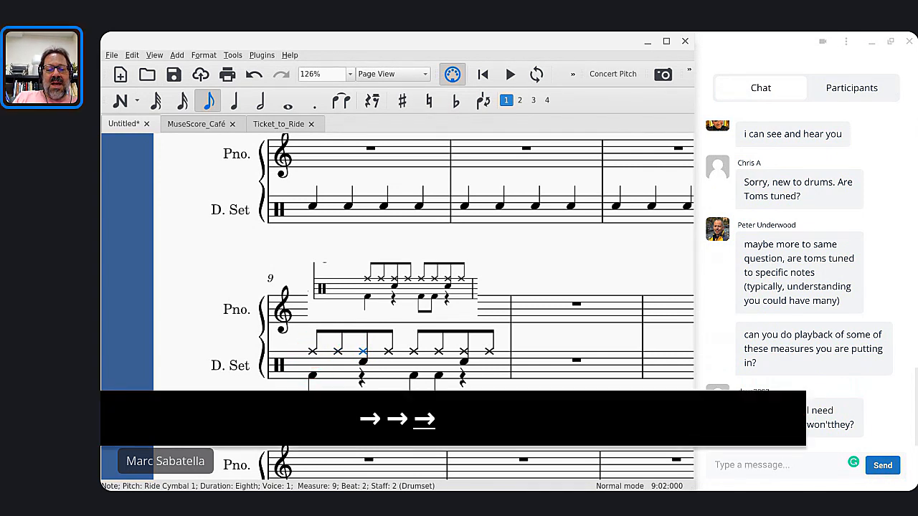
{"action": "key", "text": "Right"}
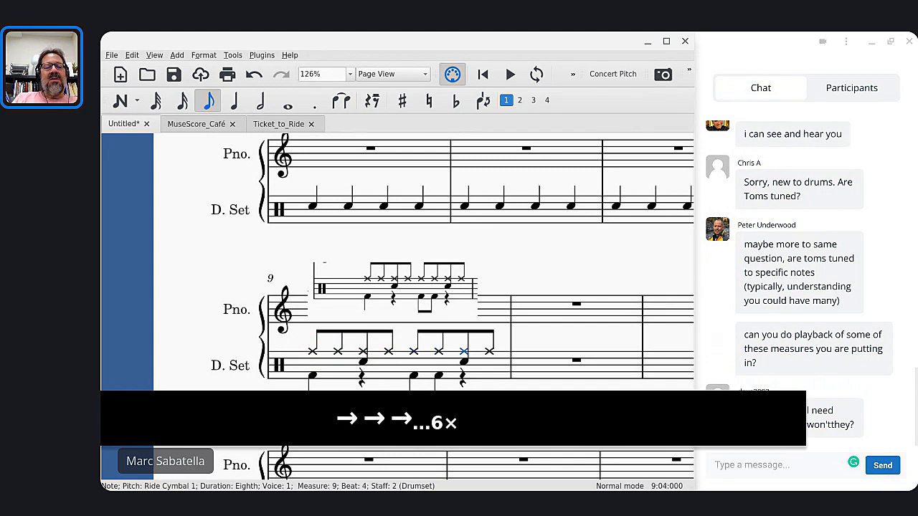
{"action": "left_click", "coordinate": [363, 364]}
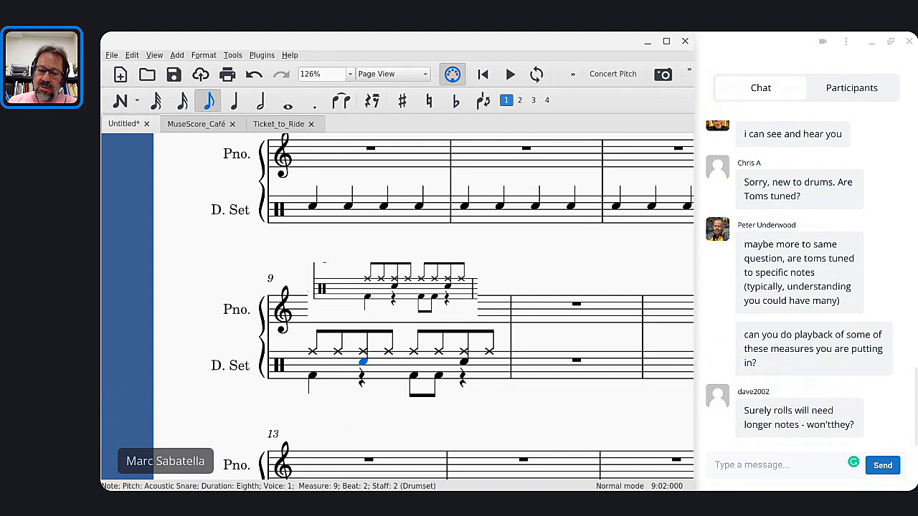
Enter a whole-note Acoustic Snare in voice 1 of Drumset measure 10
{"action": "left_click", "coordinate": [576, 362]}
{"action": "key", "text": "n"}
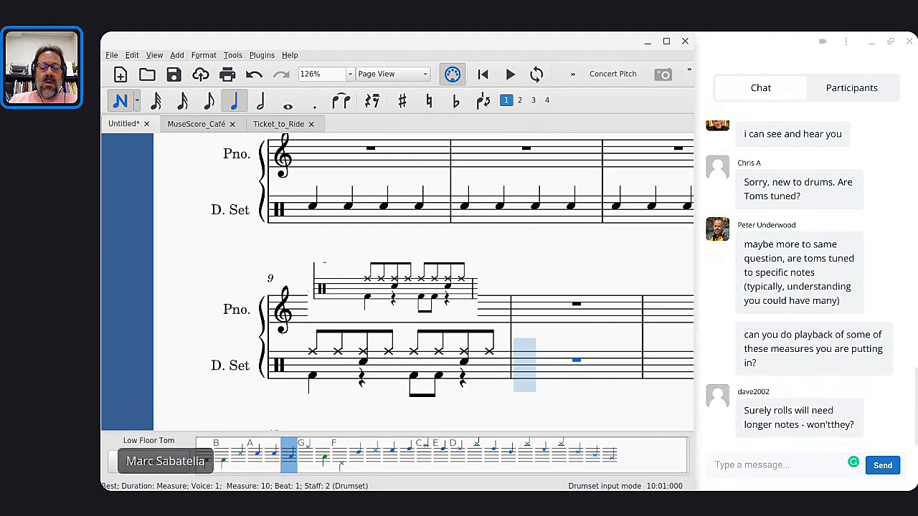
{"action": "key", "text": "7"}
{"action": "key", "text": "a"}
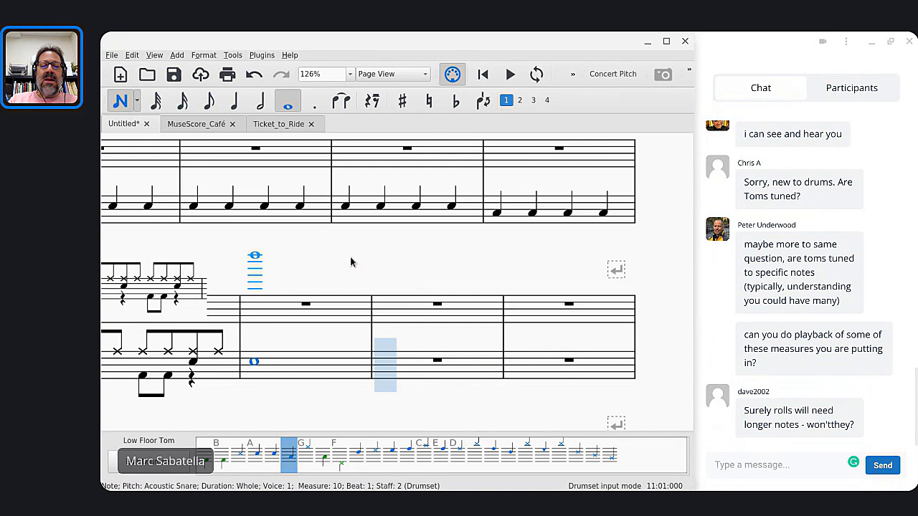
Show the symbol palettes, switch to the Advanced workspace, and expand the Tremolos group
{"action": "key", "text": "F9"}
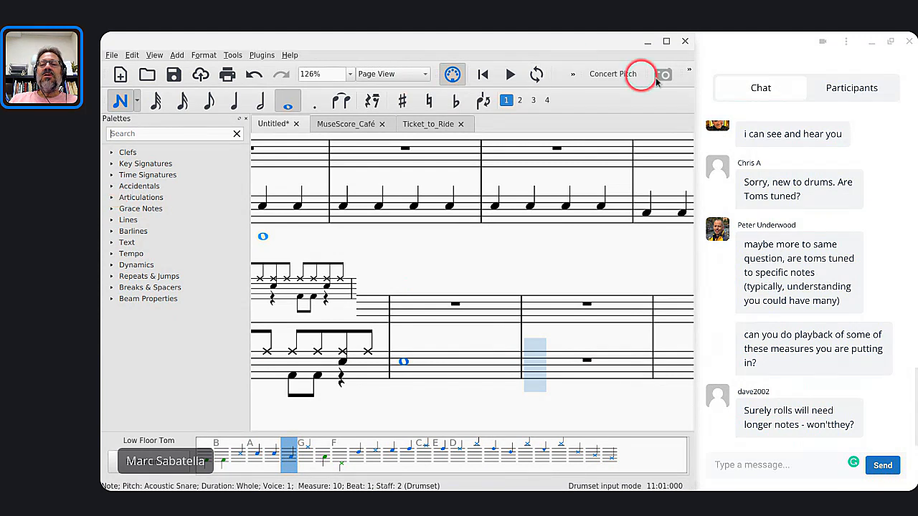
{"action": "left_click", "coordinate": [688, 70]}
{"action": "left_click", "coordinate": [656, 84]}
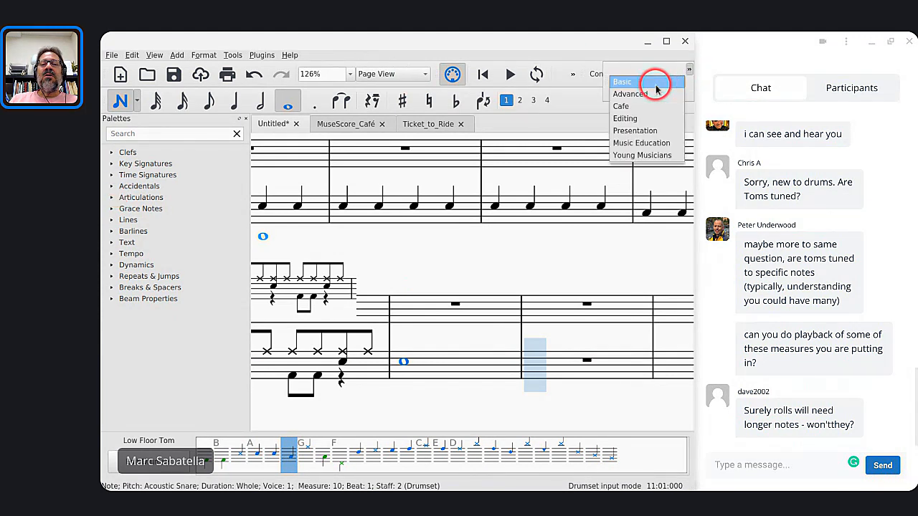
{"action": "left_click", "coordinate": [651, 84]}
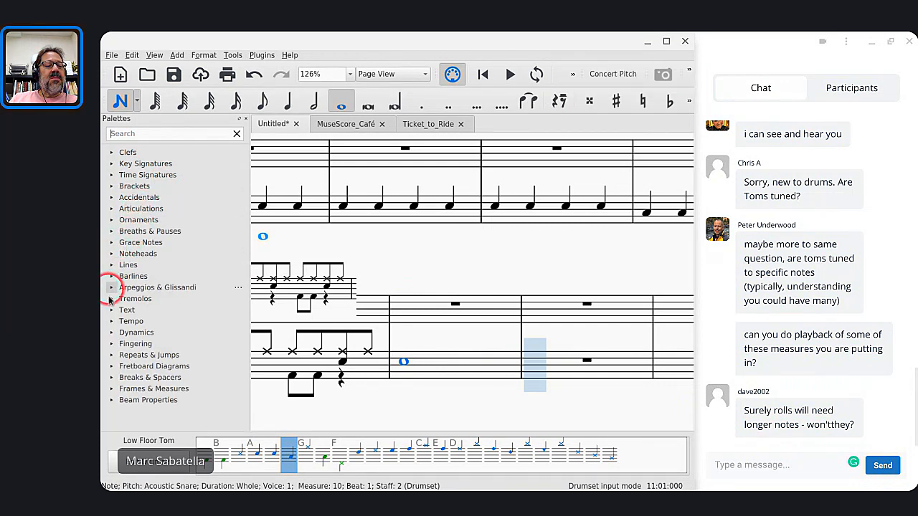
{"action": "left_click", "coordinate": [111, 298]}
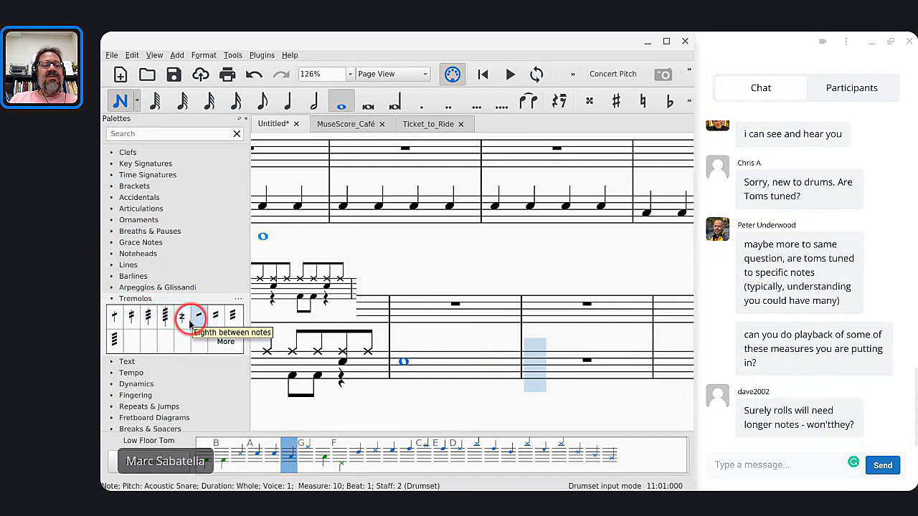
Try a Buzz roll tremolo on the whole-note Acoustic Snare in Drumset measure 10 and delete it again
{"action": "left_click_drag", "start_coordinate": [182, 324], "coordinate": [407, 346]}
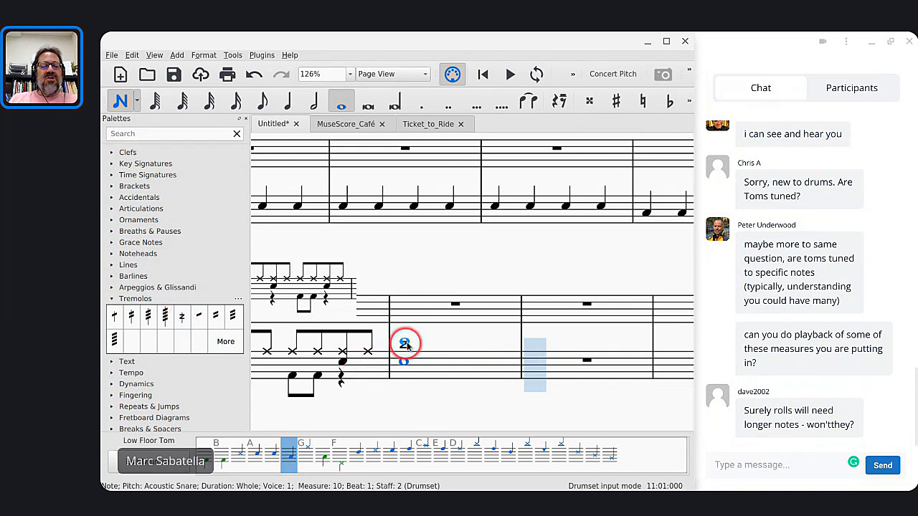
{"action": "key", "text": "Escape"}
{"action": "left_click", "coordinate": [404, 347]}
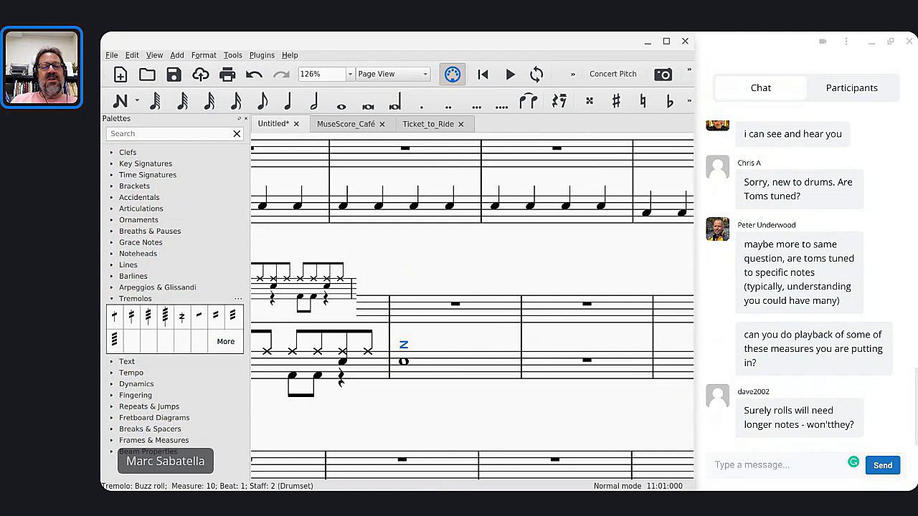
{"action": "key", "text": "BackSpace"}
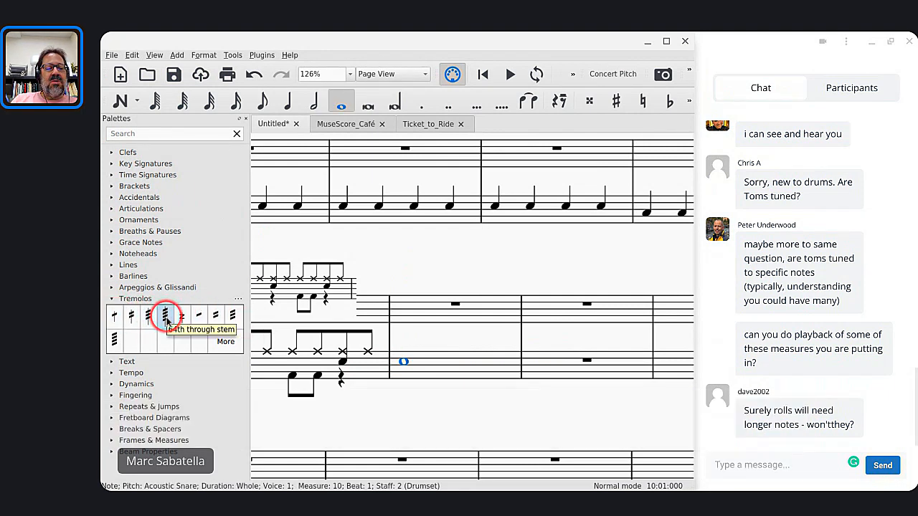
Try the 64th through stem tremolo on the measure 10 snare note, play it back, and delete the tremolo
{"action": "left_click", "coordinate": [166, 320]}
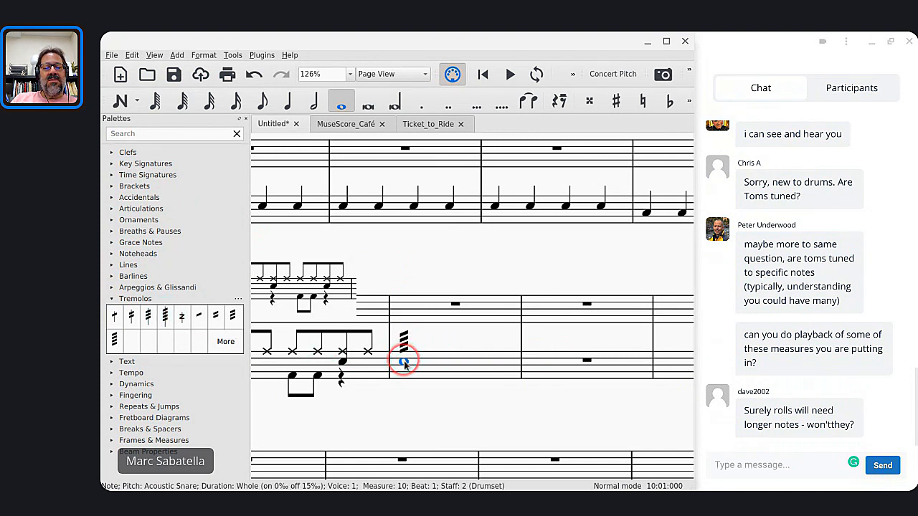
{"action": "key", "text": "space"}
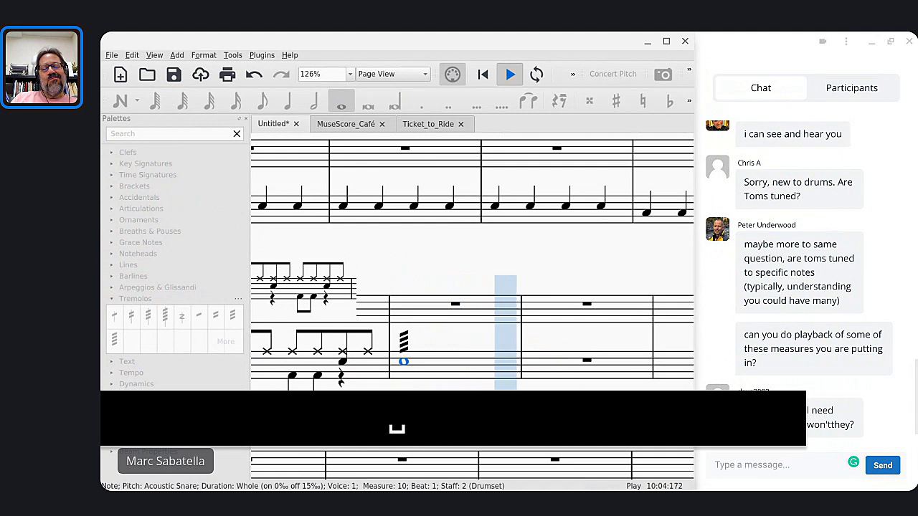
{"action": "key", "text": "space"}
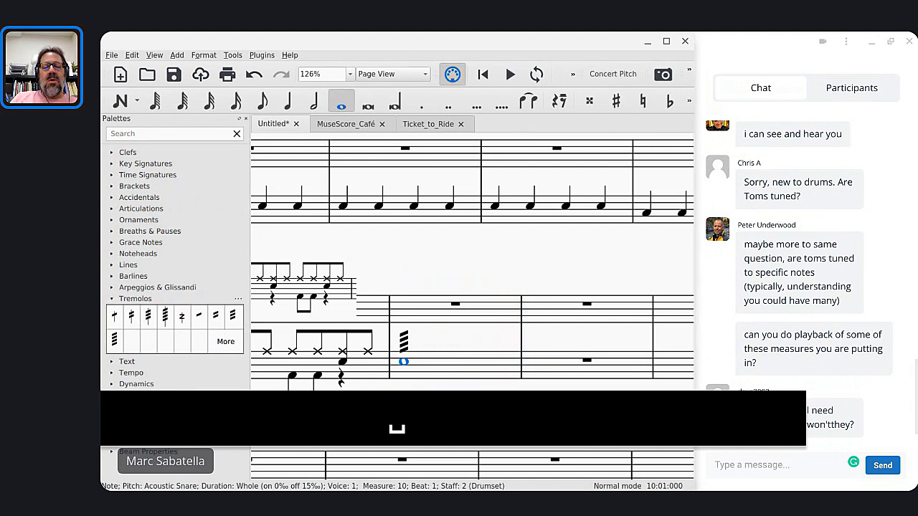
{"action": "left_click", "coordinate": [402, 343]}
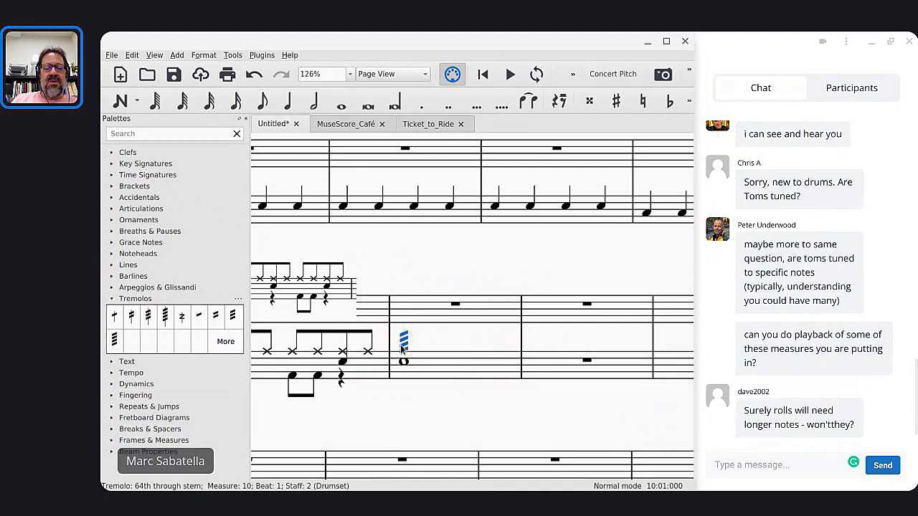
{"action": "key", "text": "BackSpace"}
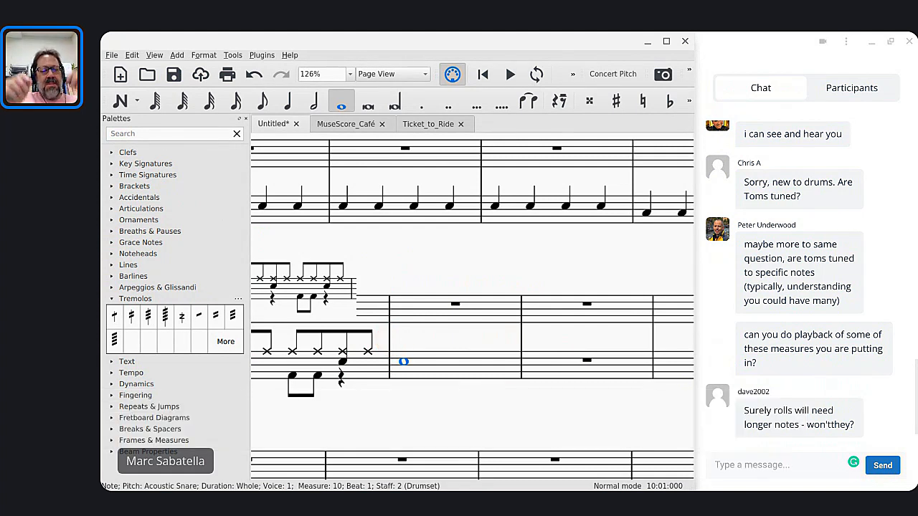
Apply the three-stroke stem tremolo to the whole-note snare in Drumset measure 10 and play it back
{"action": "left_click", "coordinate": [148, 316]}
{"action": "left_click", "coordinate": [408, 349]}
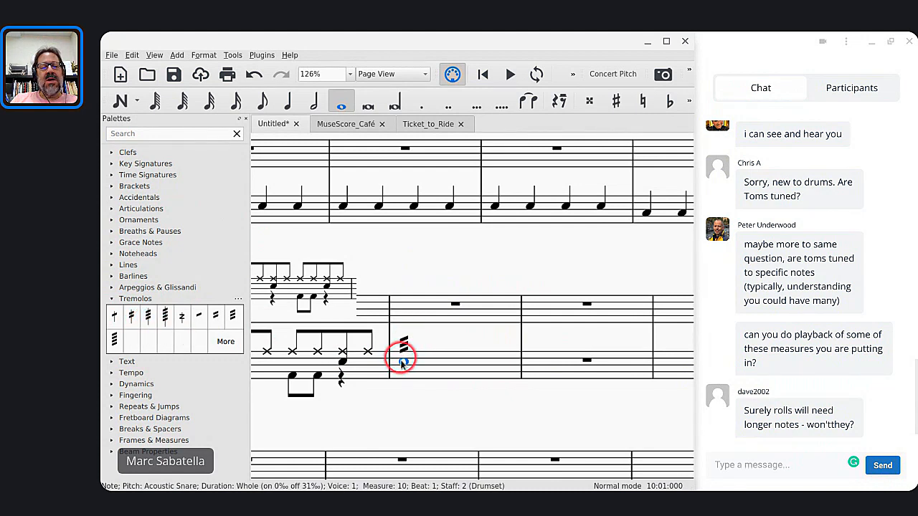
{"action": "key", "text": "space"}
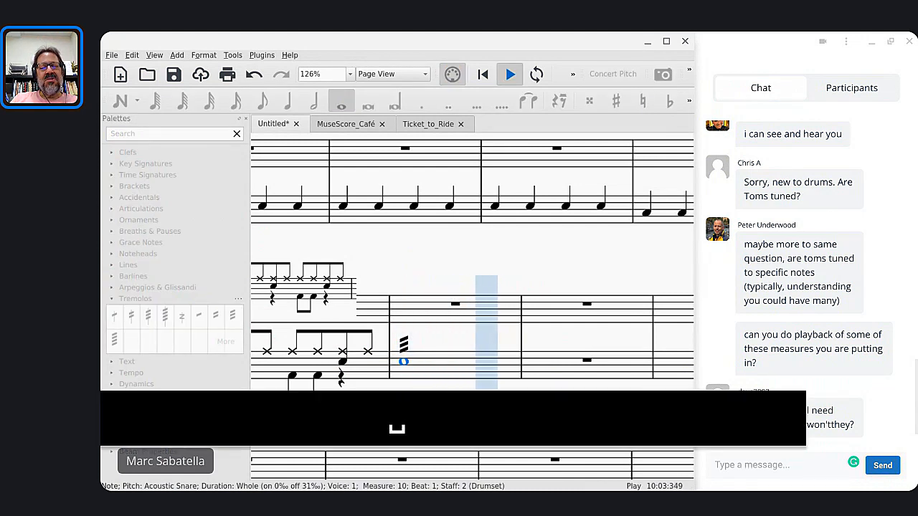
Stop playback and examine how the beat 2 Acoustic Snare is notated with the cymbals in Drumset measure 9
{"action": "key", "text": "space"}
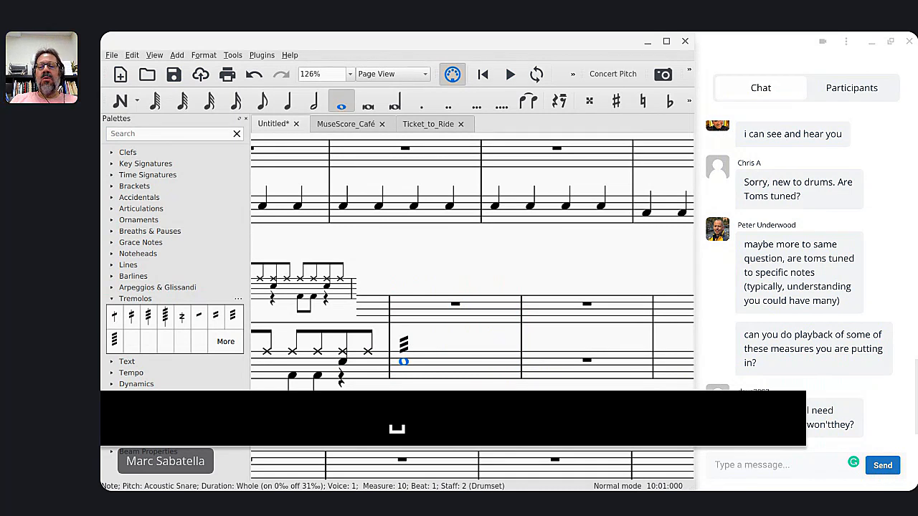
{"action": "scroll", "coordinate": [441, 322], "scroll_direction": "down", "scroll_amount": 3}
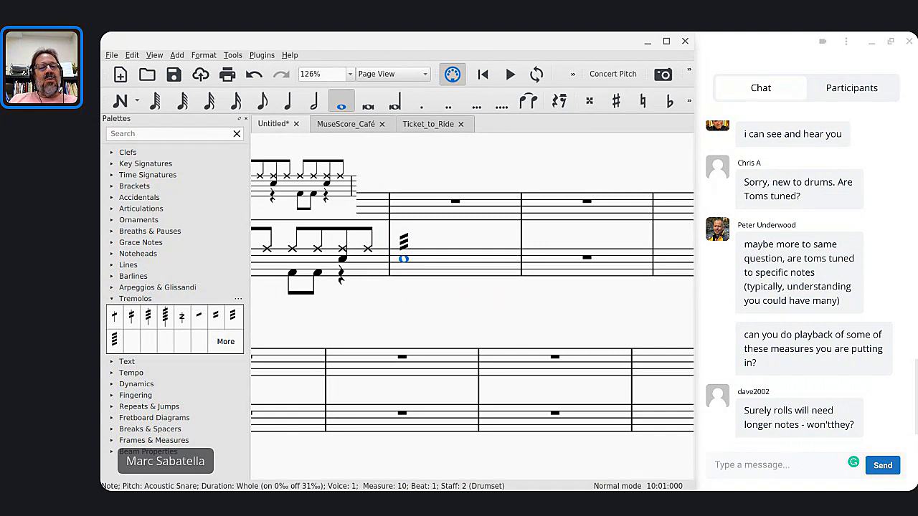
{"action": "scroll", "coordinate": [385, 257], "scroll_direction": "left", "scroll_amount": 3}
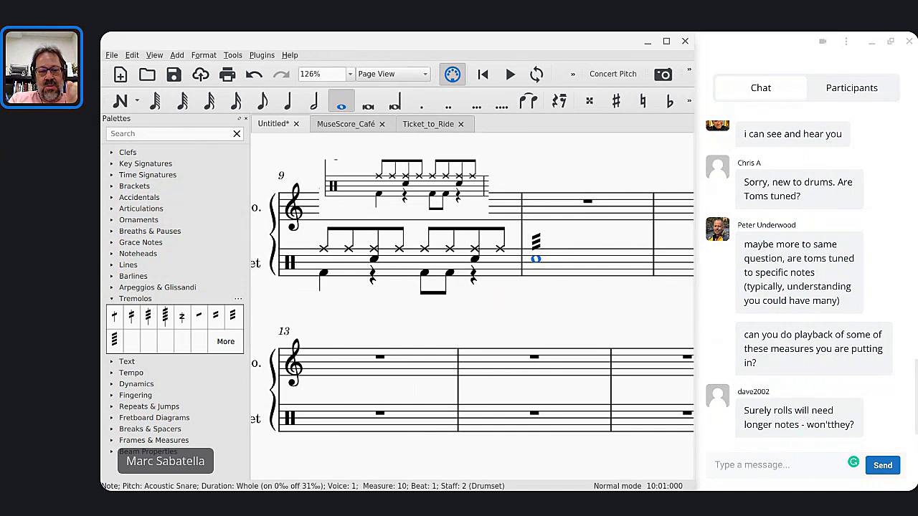
{"action": "left_click", "coordinate": [373, 259]}
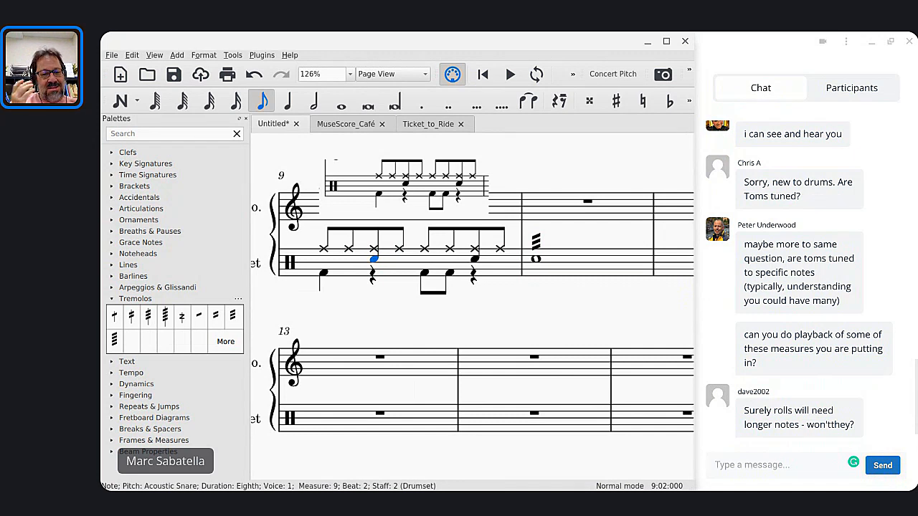
{"action": "left_click", "coordinate": [517, 274]}
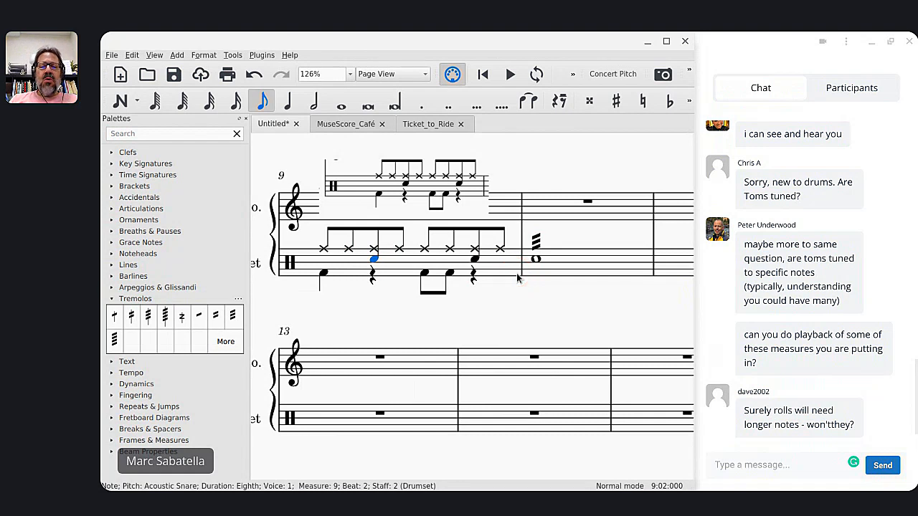
{"action": "key", "text": "Escape"}
{"action": "scroll", "coordinate": [473, 301], "scroll_direction": "down", "scroll_amount": 2}
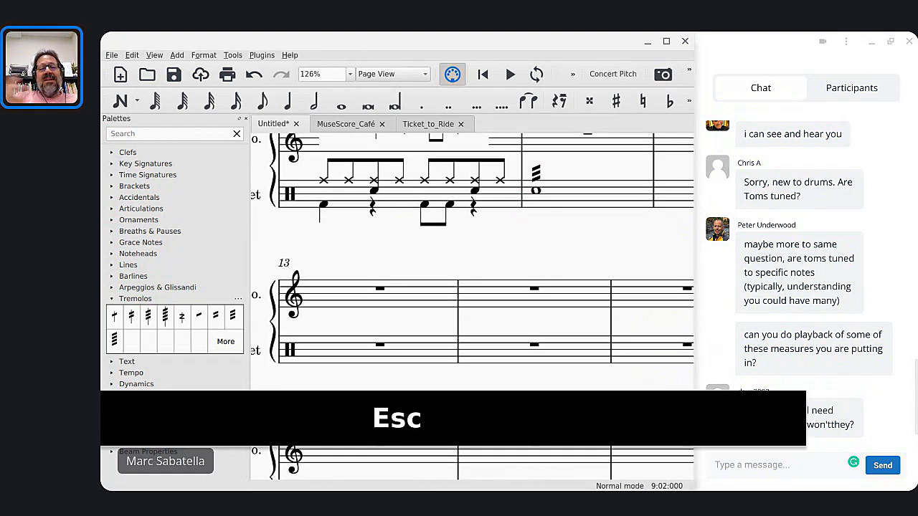
{"action": "scroll", "coordinate": [399, 273], "scroll_direction": "up", "scroll_amount": 2}
{"action": "left_click", "coordinate": [398, 270]}
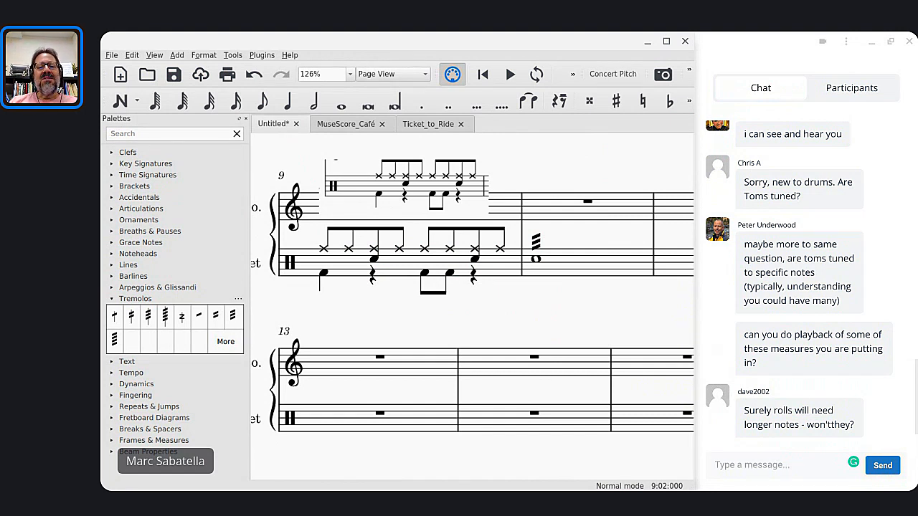
Move the beat 2 Acoustic Snare note in Drumset measure 9 to voice 2
{"action": "left_click", "coordinate": [374, 260]}
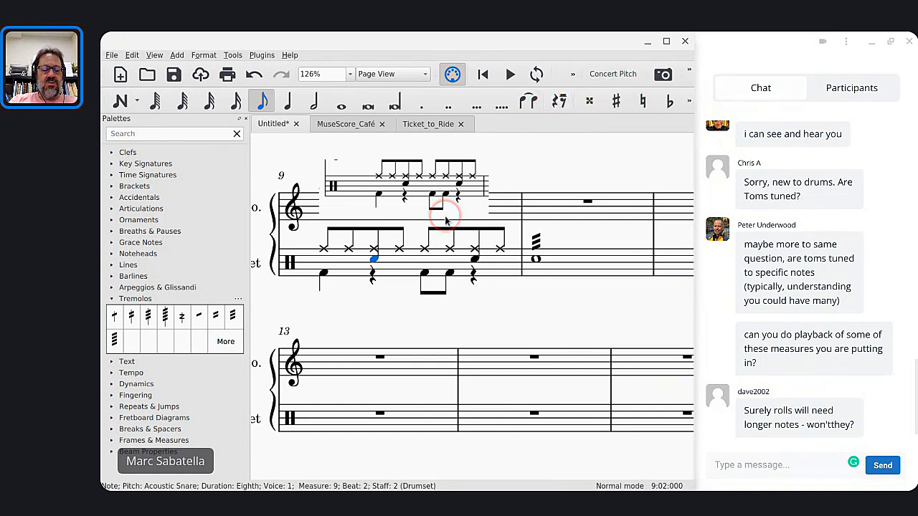
{"action": "key", "text": "ctrl+alt+2"}
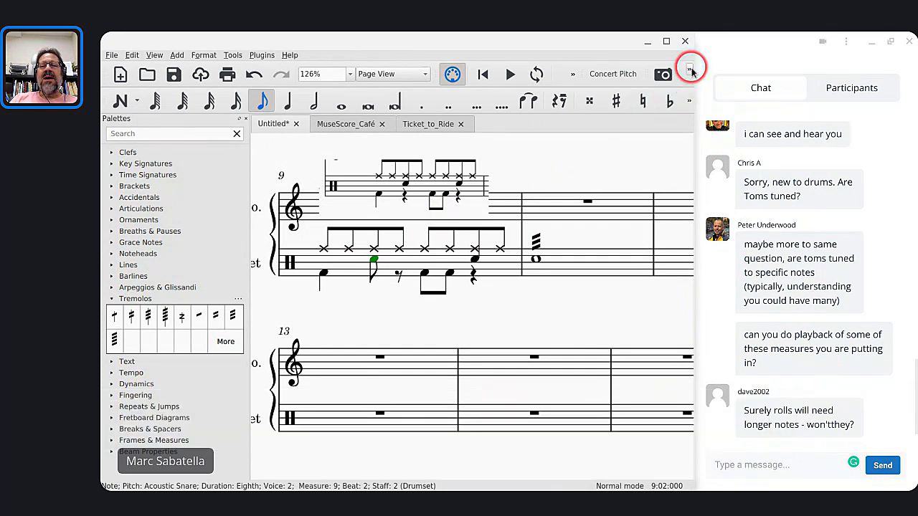
Switch to the Basic workspace to show the voice selectors
{"action": "left_click", "coordinate": [689, 69]}
{"action": "left_click", "coordinate": [655, 80]}
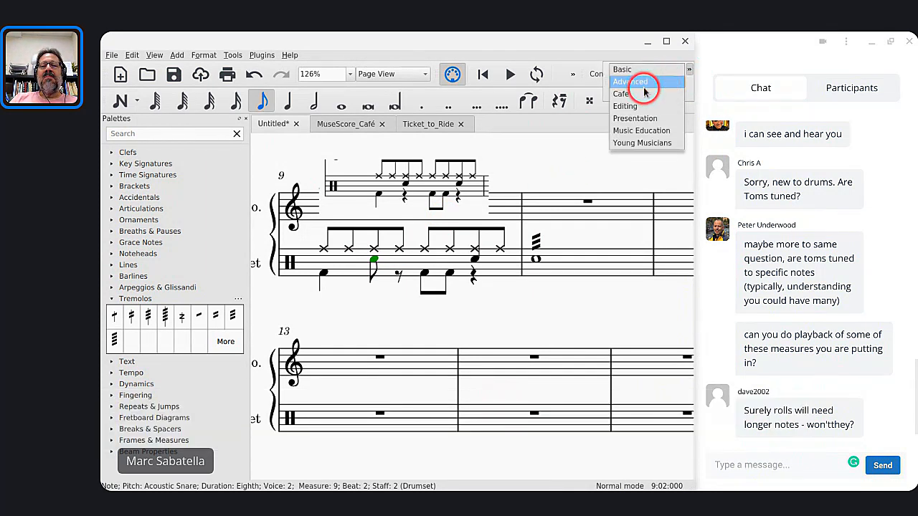
{"action": "left_click", "coordinate": [633, 77]}
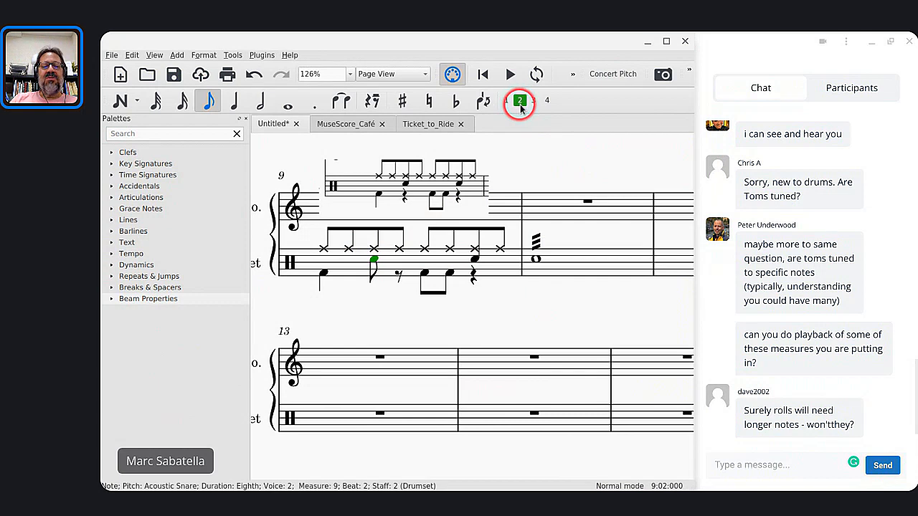
Move the beat 4 snare in Drumset measure 9 to voice 2 and lengthen the beat 2 and beat 4 snares to quarter notes
{"action": "left_click", "coordinate": [474, 260]}
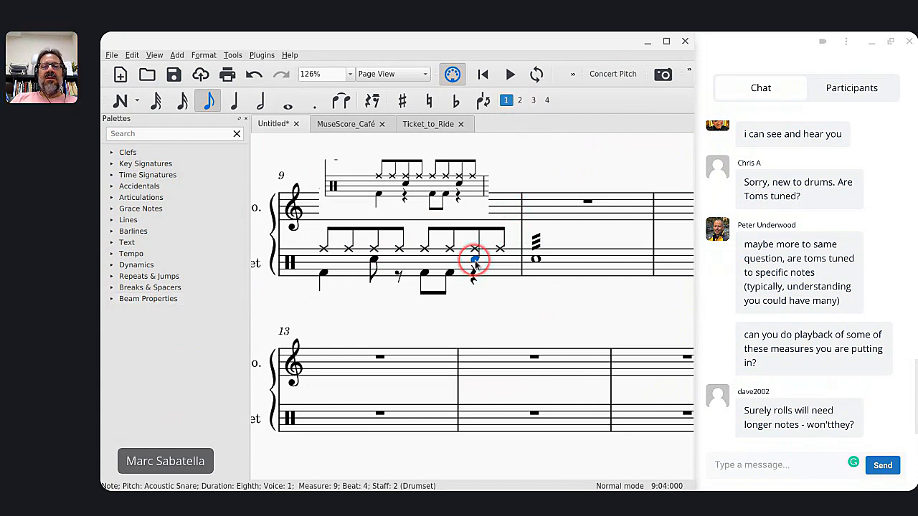
{"action": "left_click", "coordinate": [520, 102]}
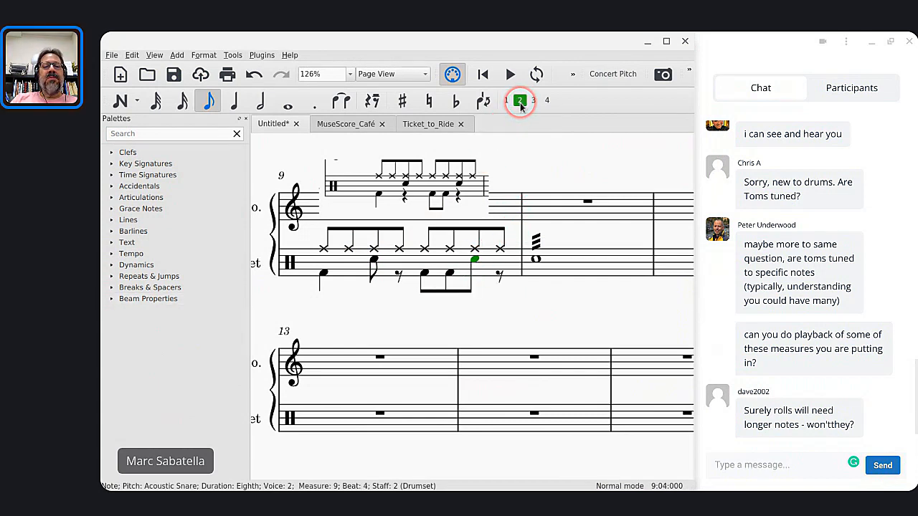
{"action": "left_click", "coordinate": [373, 262]}
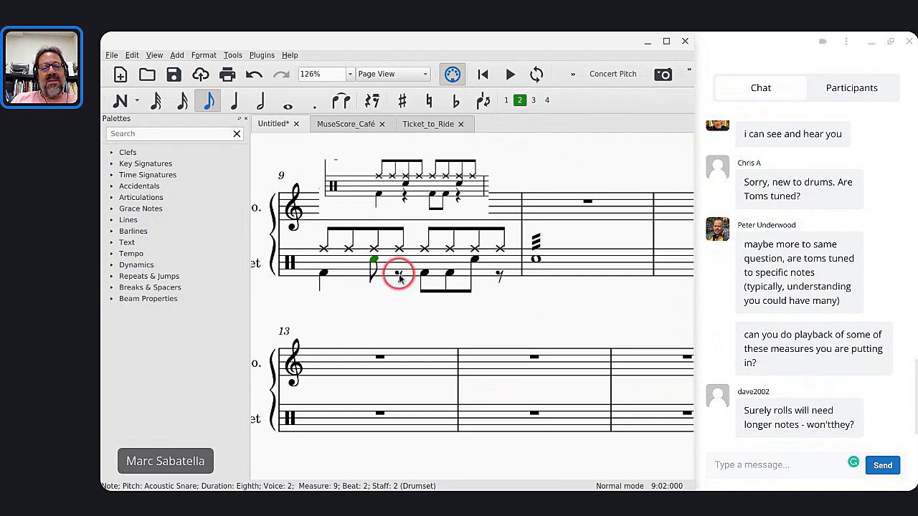
{"action": "left_click", "coordinate": [397, 272]}
{"action": "left_click", "coordinate": [378, 263]}
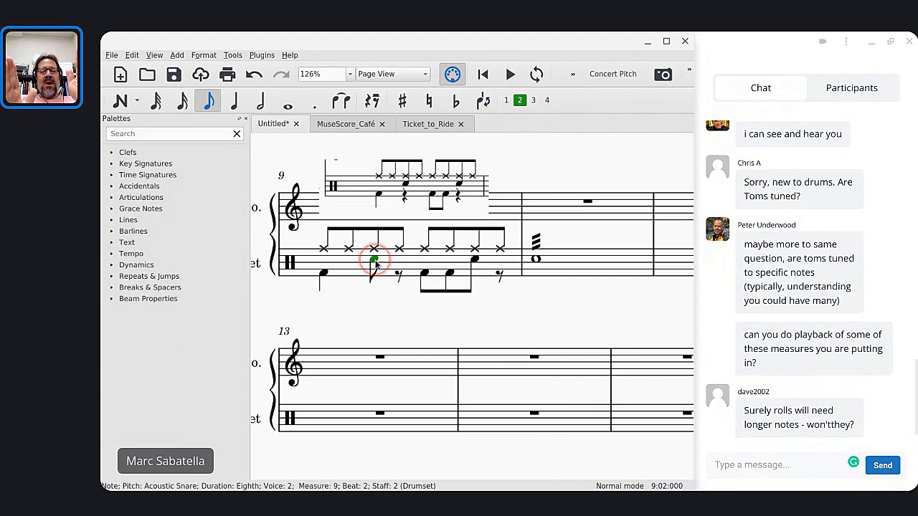
{"action": "key", "text": "5"}
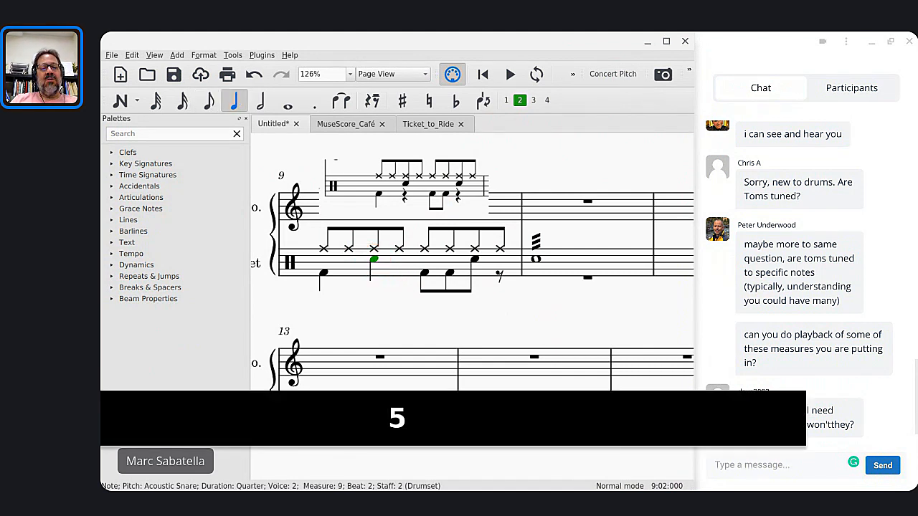
{"action": "left_click", "coordinate": [474, 261]}
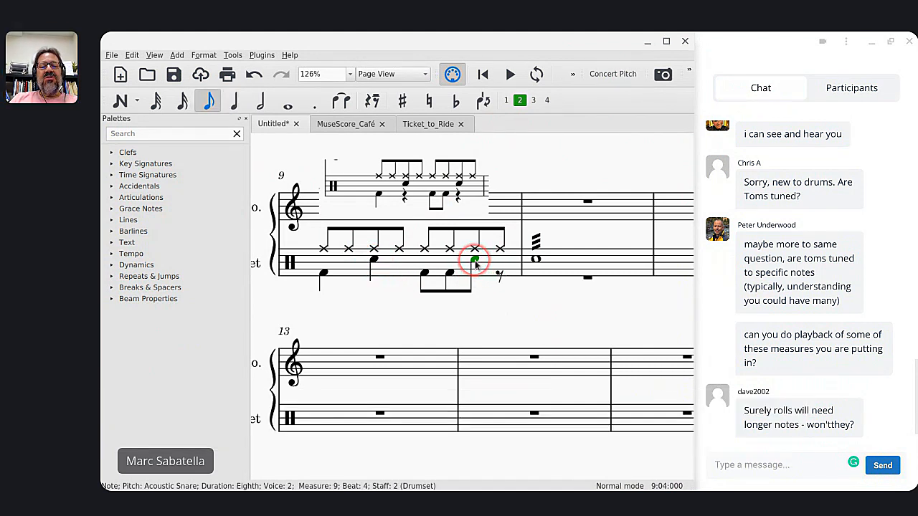
{"action": "key", "text": "5"}
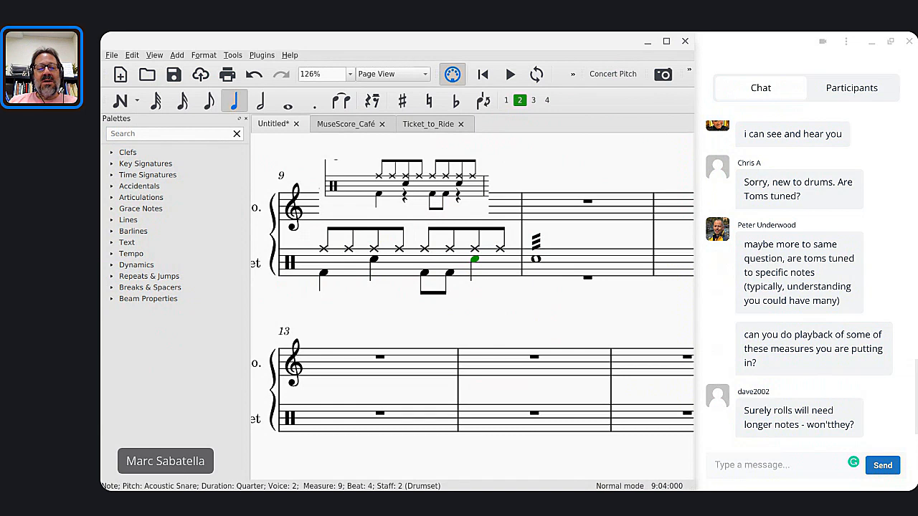
Examine the Acoustic Snare's default voice and stem direction in the drumset editor, cancel it, and leave note input
{"action": "left_click", "coordinate": [352, 268]}
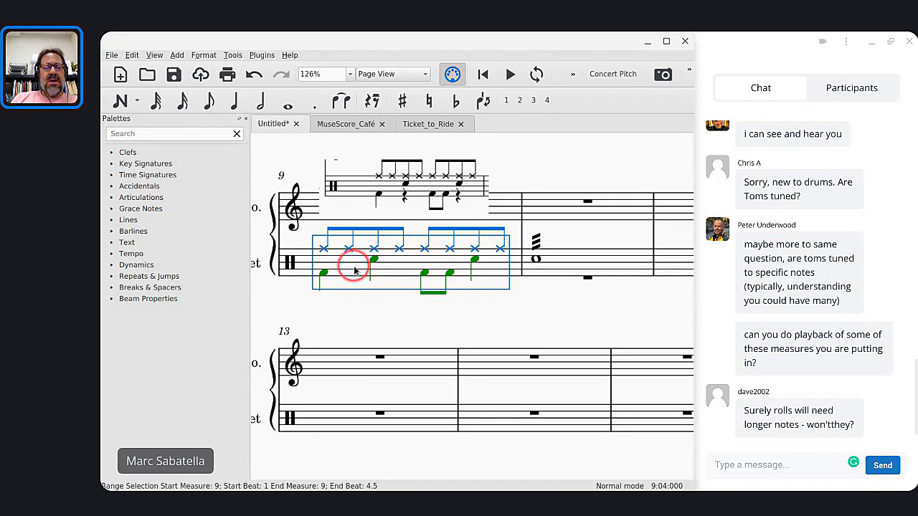
{"action": "key", "text": "n"}
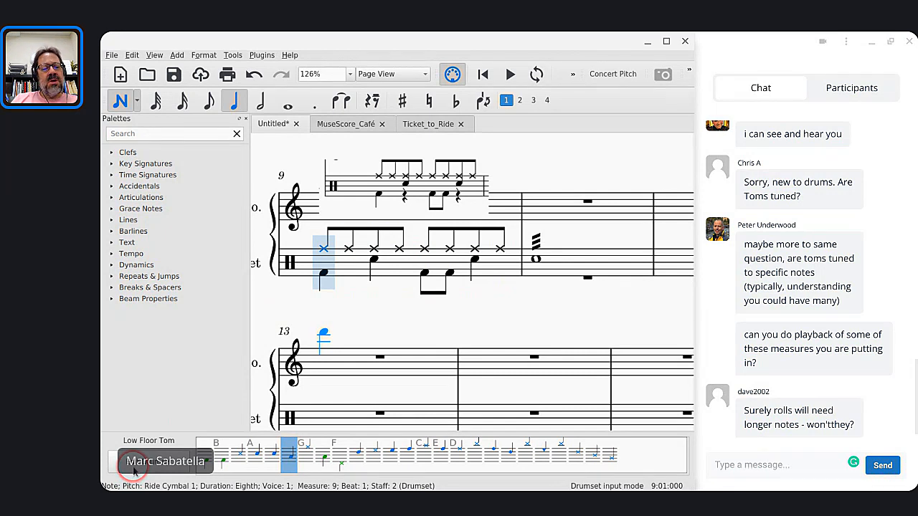
{"action": "left_click", "coordinate": [134, 470]}
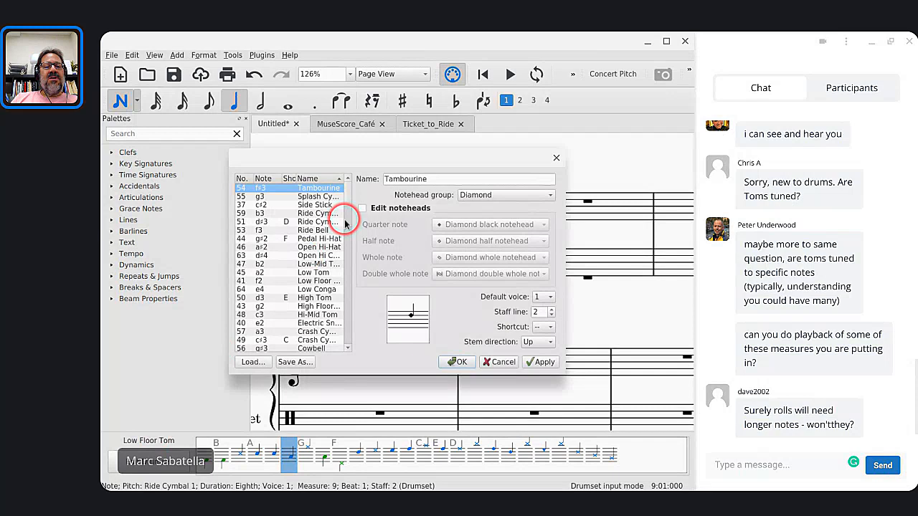
{"action": "scroll", "coordinate": [322, 240], "scroll_direction": "down", "scroll_amount": 4}
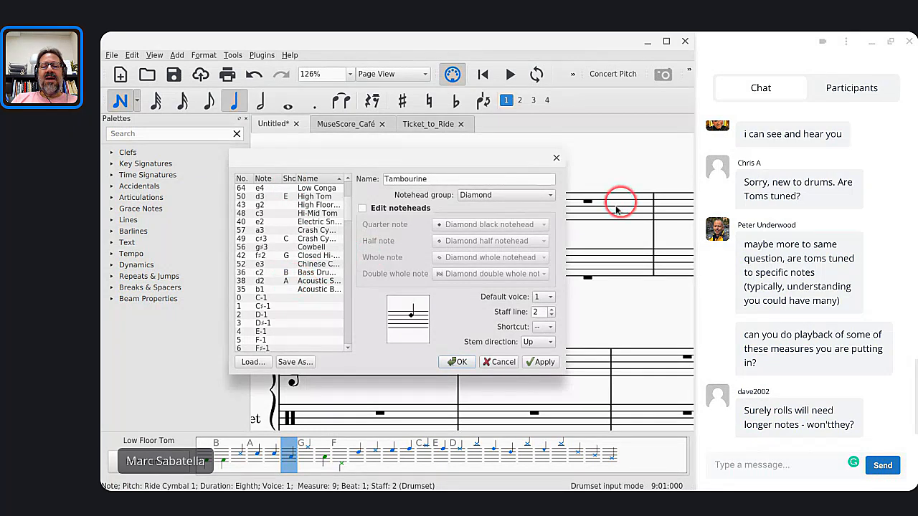
{"action": "left_click_drag", "start_coordinate": [567, 226], "coordinate": [667, 231]}
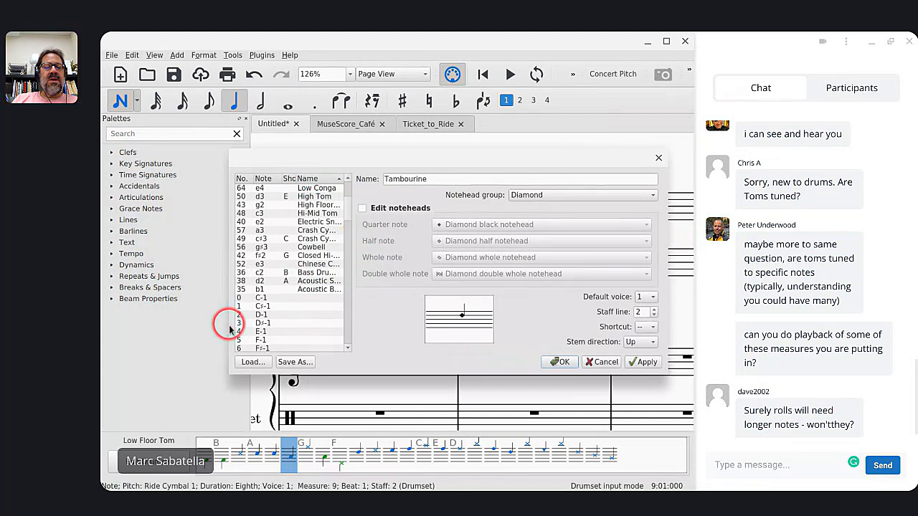
{"action": "left_click_drag", "start_coordinate": [229, 328], "coordinate": [162, 324]}
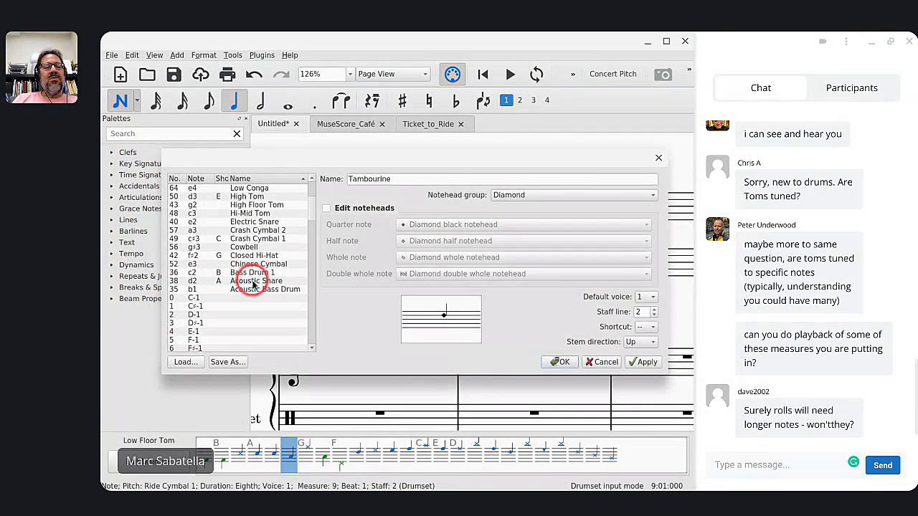
{"action": "left_click", "coordinate": [222, 281]}
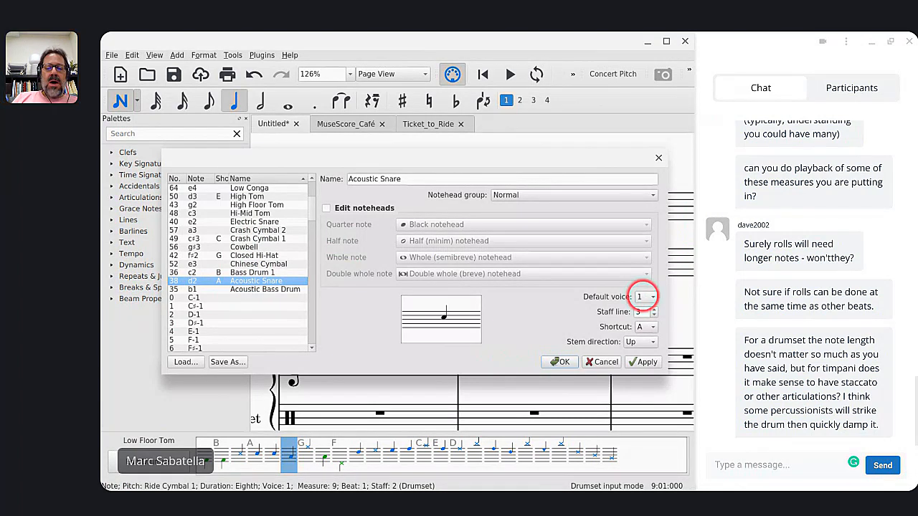
{"action": "left_click", "coordinate": [606, 363]}
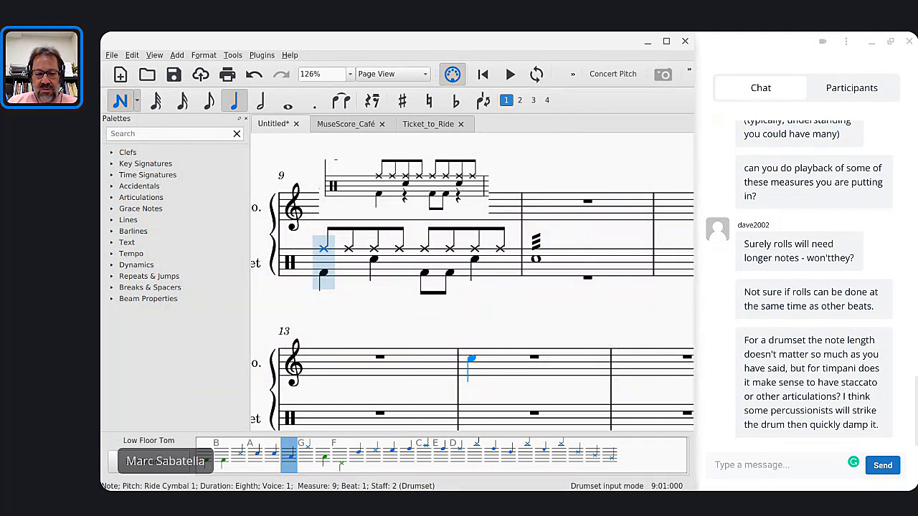
{"action": "left_click", "coordinate": [290, 458]}
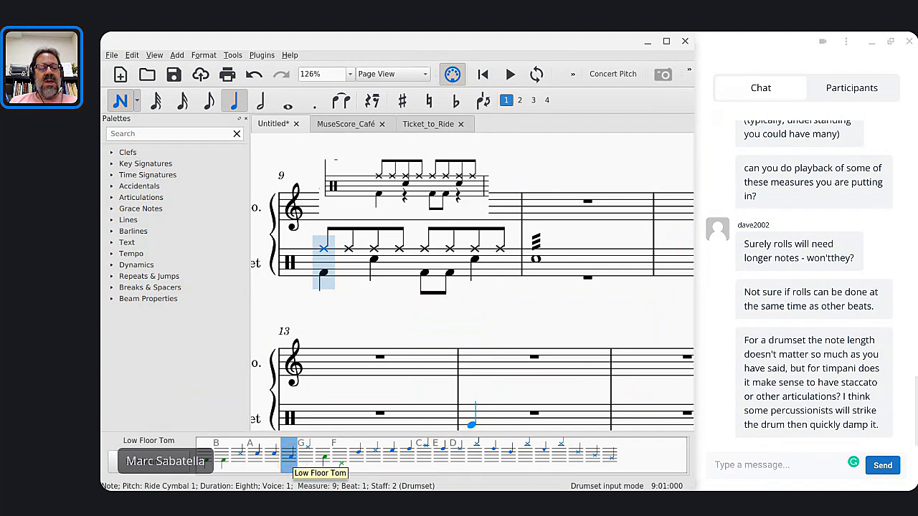
{"action": "key", "text": "Escape"}
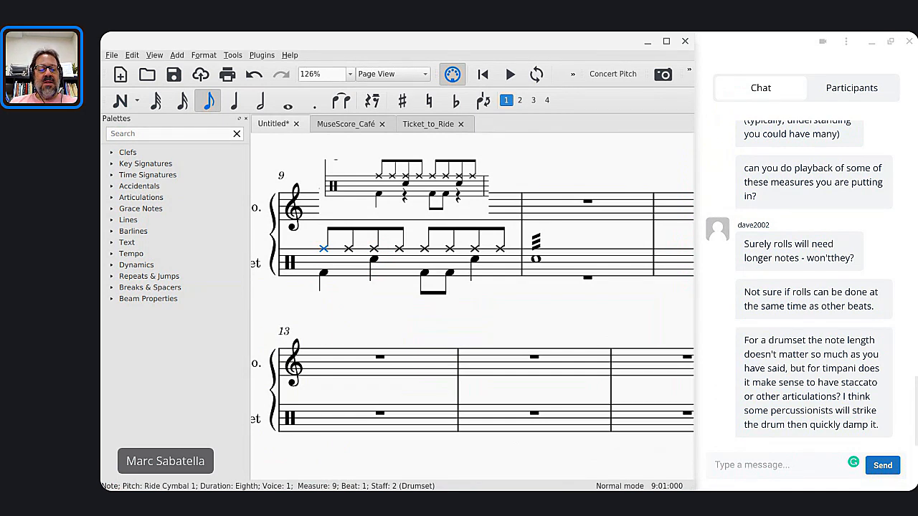
Undo the duration and voice changes made to both snare notes in Drumset measure 9
{"action": "key", "text": "ctrl+z"}
{"action": "key", "text": "ctrl+z"}
{"action": "key", "text": "ctrl+z"}
{"action": "key", "text": "ctrl+z"}
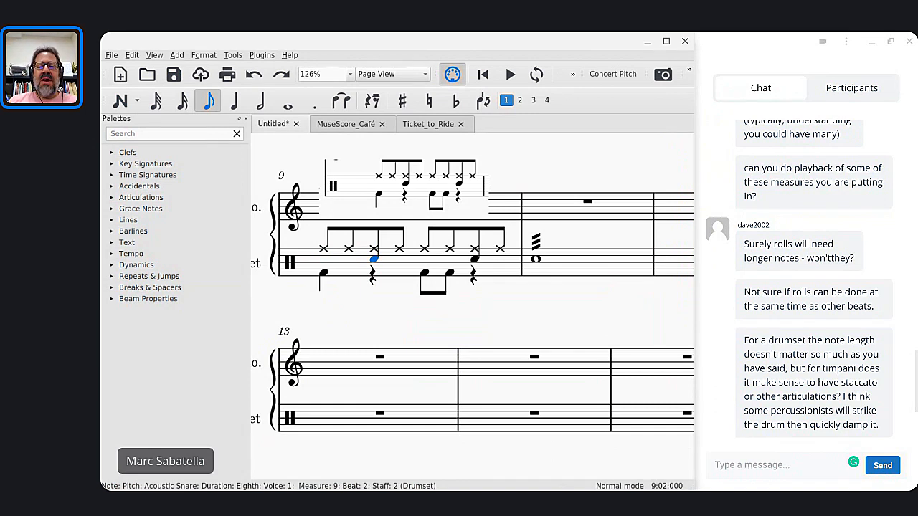
Enter a whole-note Crash Cymbal 1 at the start of Drumset measure 13 and replace it with a half note
{"action": "left_click", "coordinate": [386, 419]}
{"action": "key", "text": "n"}
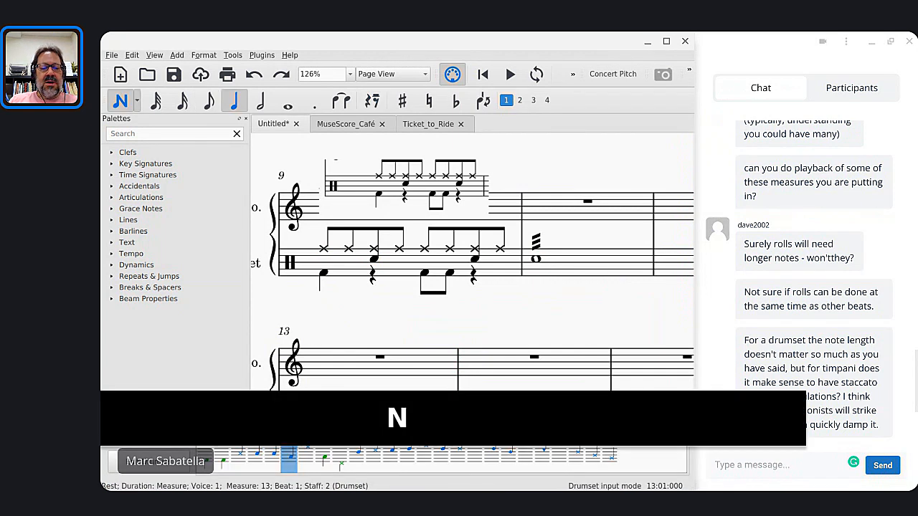
{"action": "key", "text": "7"}
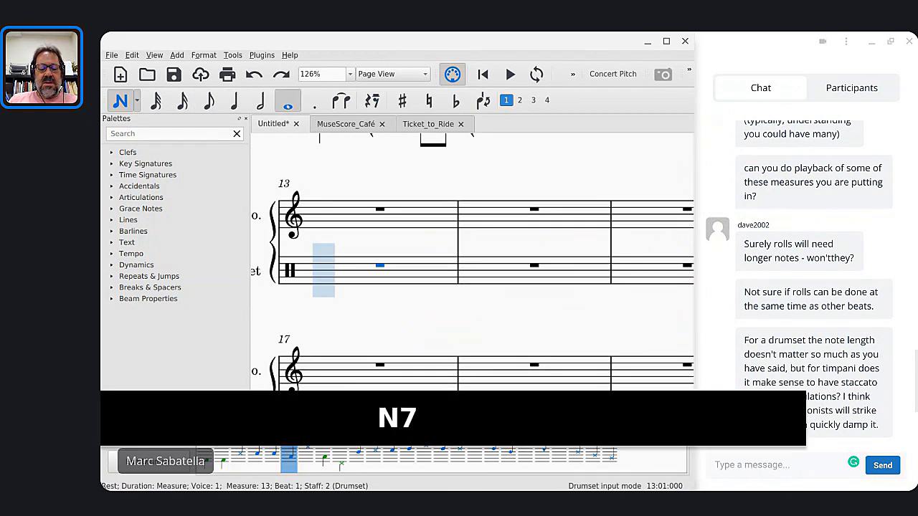
{"action": "key", "text": "c"}
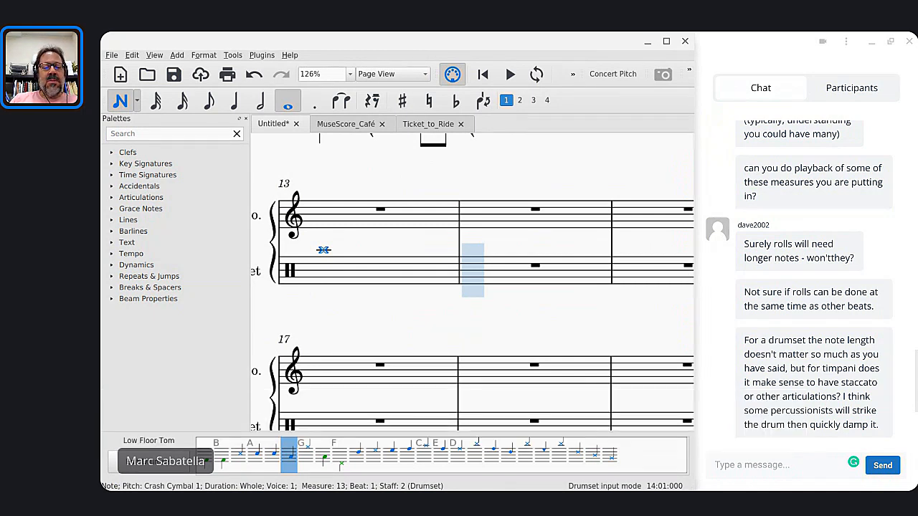
{"action": "key", "text": "Left"}
{"action": "key", "text": "6"}
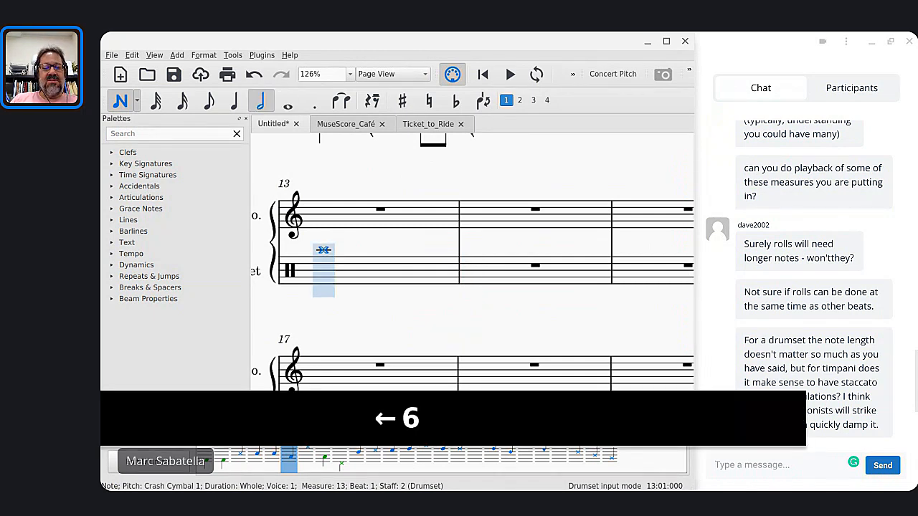
{"action": "key", "text": "c"}
{"action": "key", "text": "Escape"}
{"action": "key", "text": "Right"}
{"action": "key", "text": "BackSpace"}
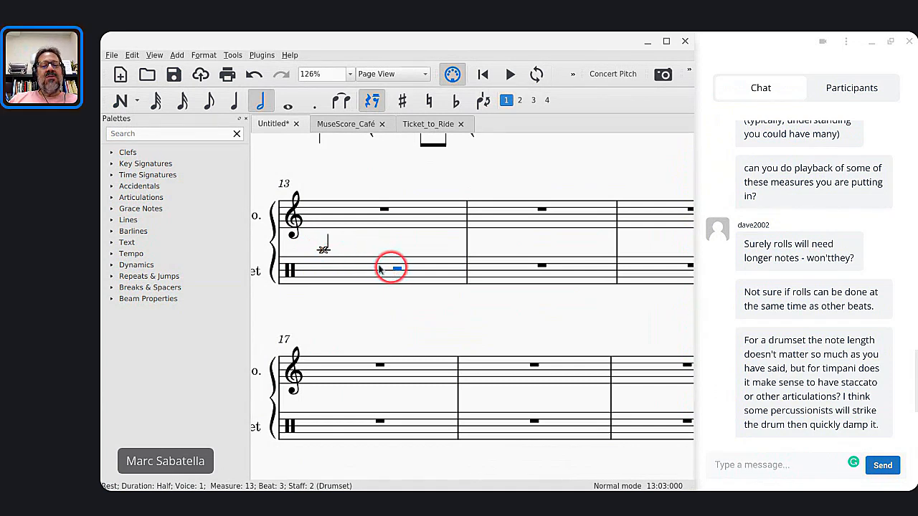
{"action": "left_click", "coordinate": [325, 251]}
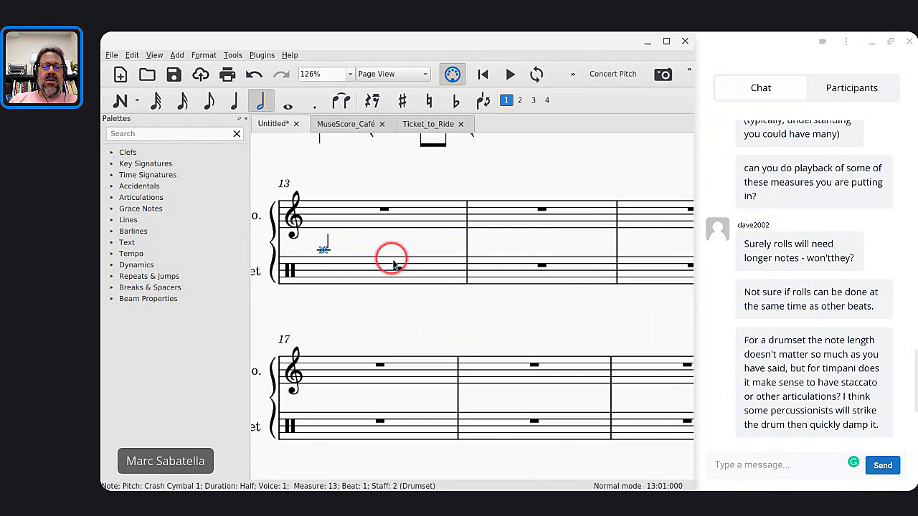
Add the staff text "(choke)" at the beat 3 rest in Drumset measure 13, try shifting it slightly left, and undo the shift
{"action": "left_click", "coordinate": [396, 269]}
{"action": "key", "text": "ctrl+t"}
{"action": "type", "text": "ch"}
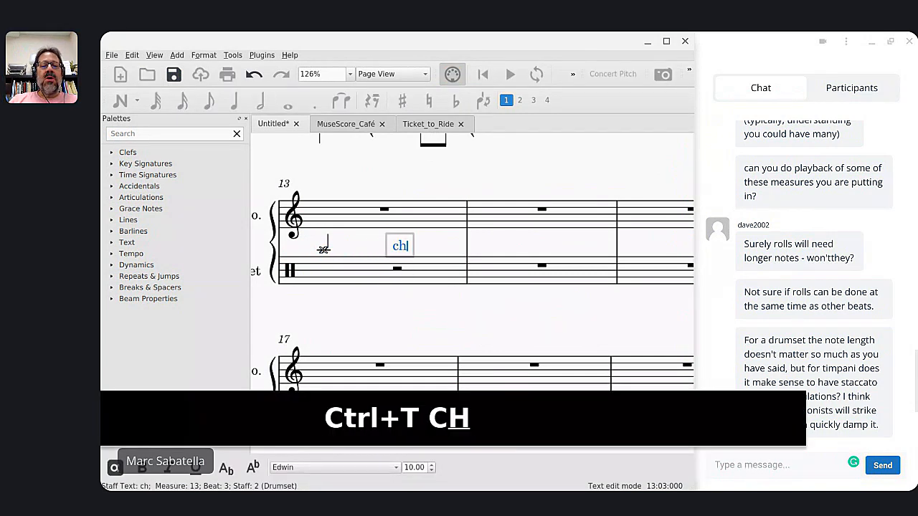
{"action": "type", "text": "oke)"}
{"action": "key", "text": "Escape"}
{"action": "left_click", "coordinate": [404, 246]}
{"action": "double_click", "coordinate": [406, 247]}
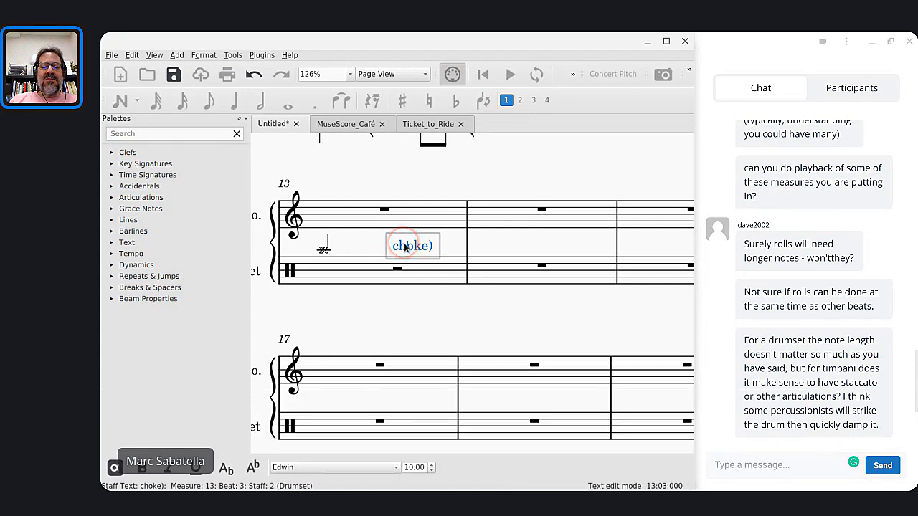
{"action": "key", "text": "Home"}
{"action": "type", "text": "("}
{"action": "key", "text": "Escape"}
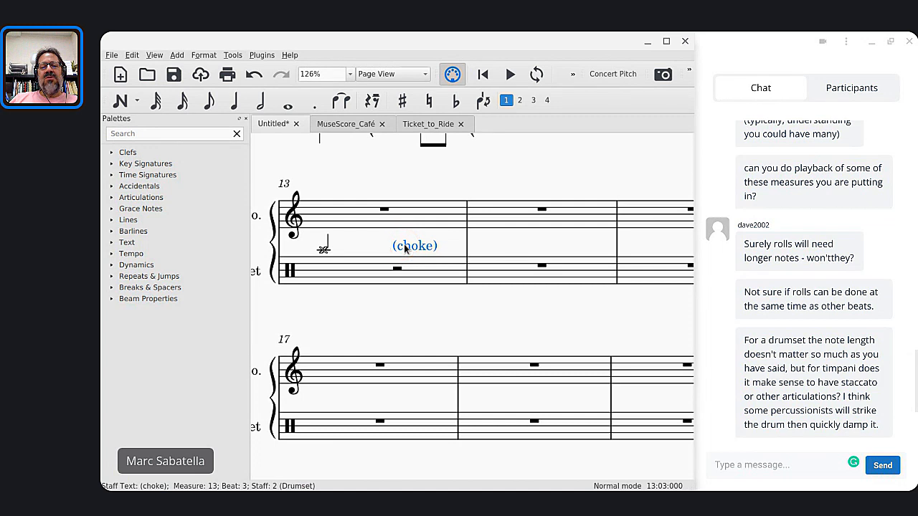
{"action": "left_click_drag", "start_coordinate": [402, 248], "coordinate": [389, 247]}
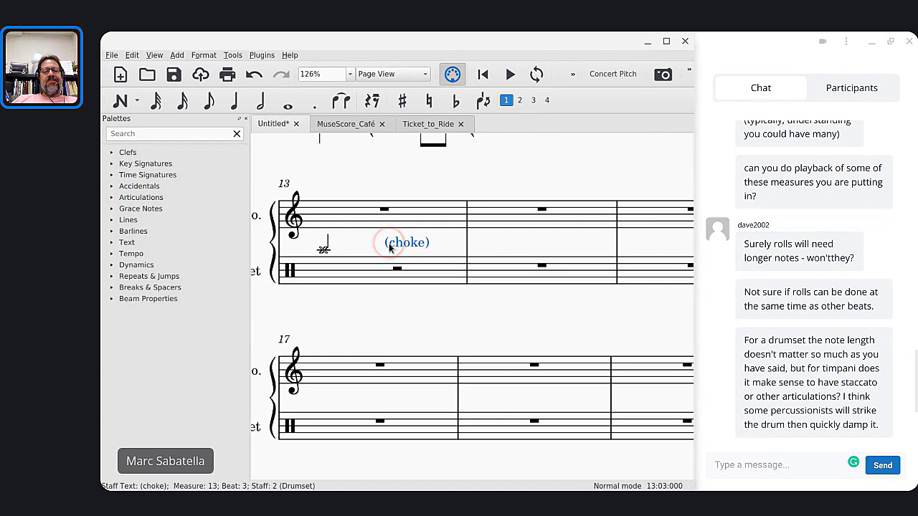
{"action": "key", "text": "ctrl+z"}
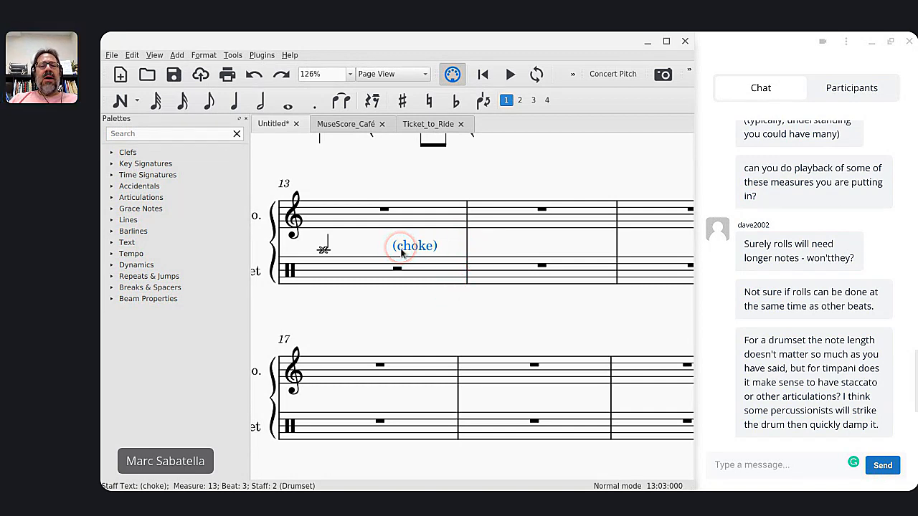
Switch to the Ticket_to_Ride score
{"action": "left_click", "coordinate": [416, 123]}
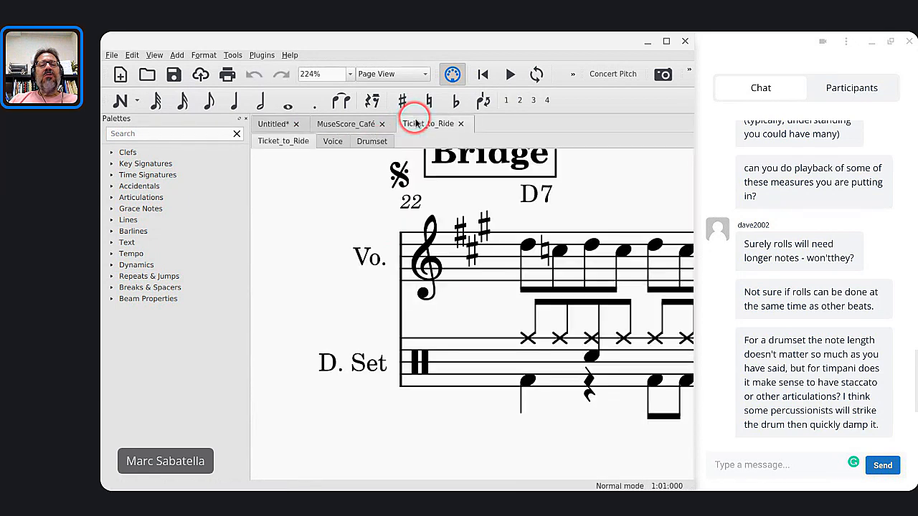
Capture a screenshot of the drumset's rhythmic slash measure at the start of the Verse, measure 5 of Ticket_to_Ride
{"action": "scroll", "coordinate": [455, 279], "scroll_direction": "right", "scroll_amount": 3}
{"action": "scroll", "coordinate": [456, 281], "scroll_direction": "down", "scroll_amount": 1}
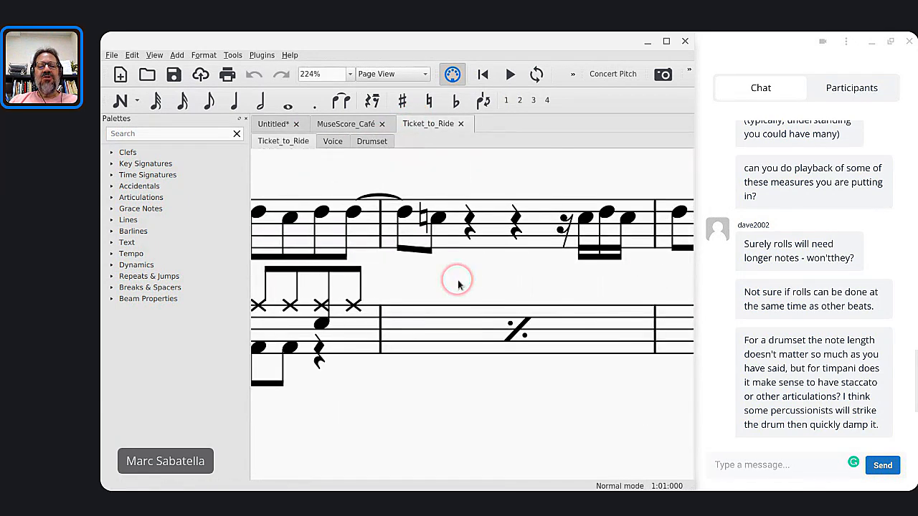
{"action": "scroll", "coordinate": [458, 279], "scroll_direction": "up", "scroll_amount": 5}
{"action": "scroll", "coordinate": [458, 280], "scroll_direction": "left", "scroll_amount": 10}
{"action": "scroll", "coordinate": [457, 280], "scroll_direction": "down", "scroll_amount": 4}
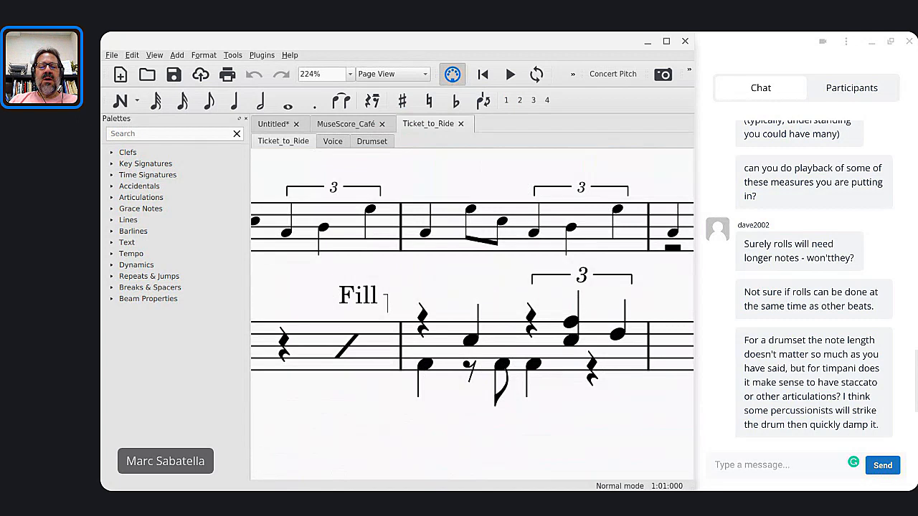
{"action": "scroll", "coordinate": [457, 280], "scroll_direction": "down", "scroll_amount": 2, "text": "ctrl"}
{"action": "scroll", "coordinate": [319, 381], "scroll_direction": "down", "scroll_amount": 5}
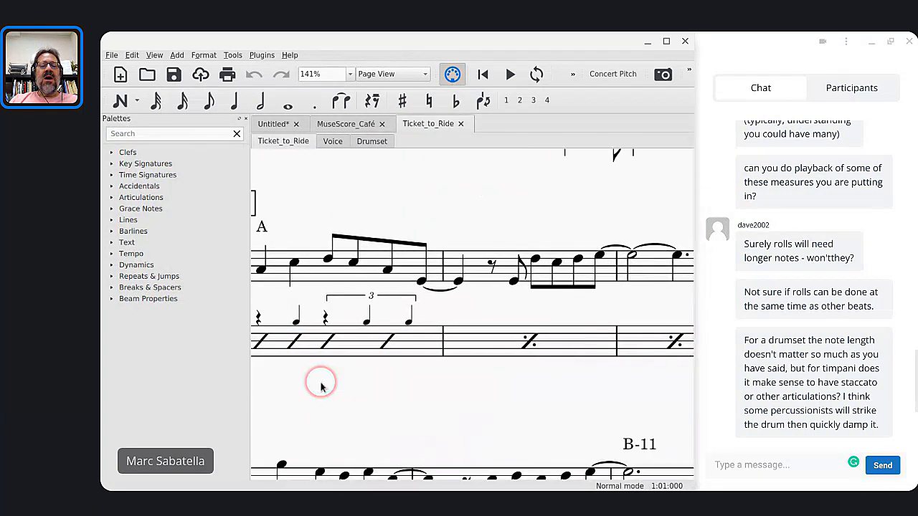
{"action": "scroll", "coordinate": [365, 336], "scroll_direction": "left", "scroll_amount": 3}
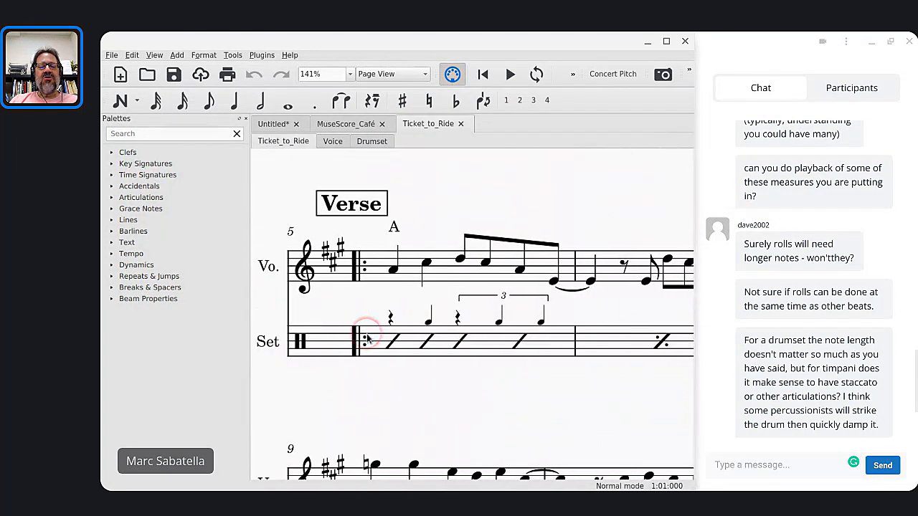
{"action": "left_click", "coordinate": [404, 346]}
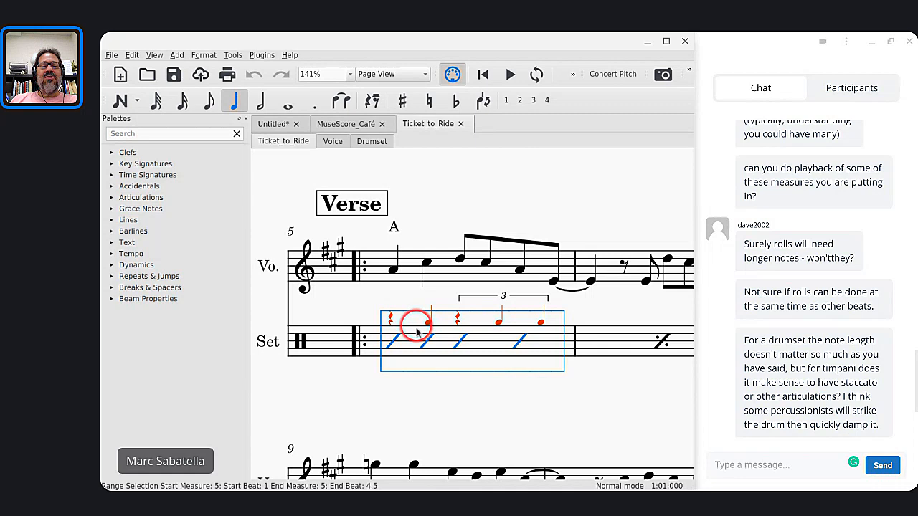
{"action": "left_click", "coordinate": [385, 402]}
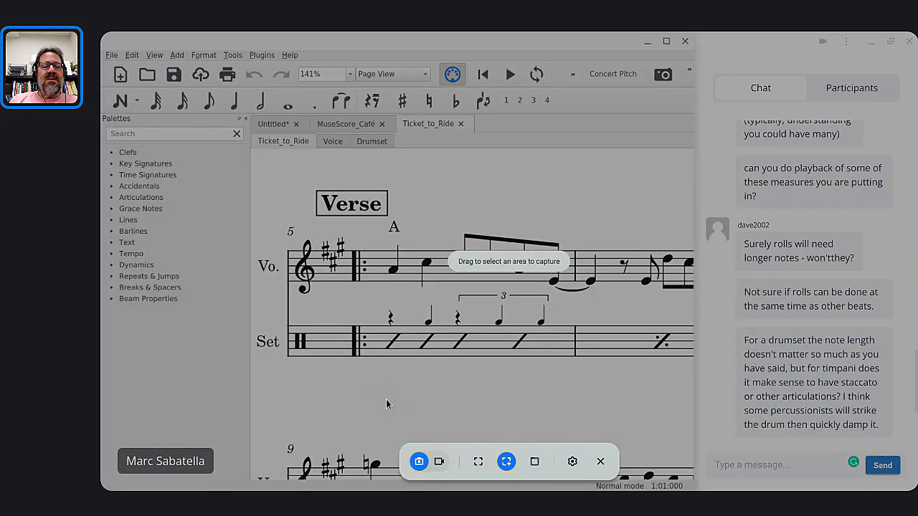
{"action": "left_click_drag", "start_coordinate": [342, 286], "coordinate": [581, 375]}
{"action": "left_click", "coordinate": [476, 331]}
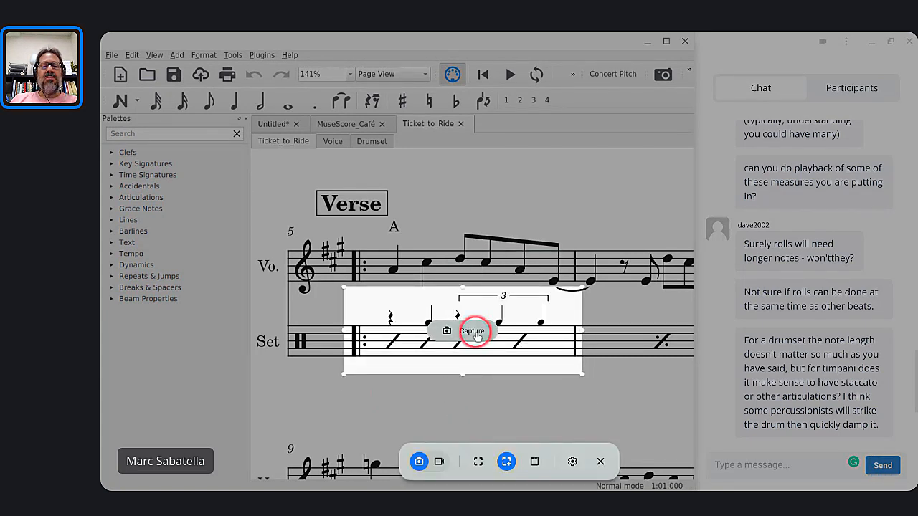
Paste the captured image at measure 17 of the Piano staff in the Untitled score and move it to the staff's upper edge
{"action": "left_click", "coordinate": [277, 123]}
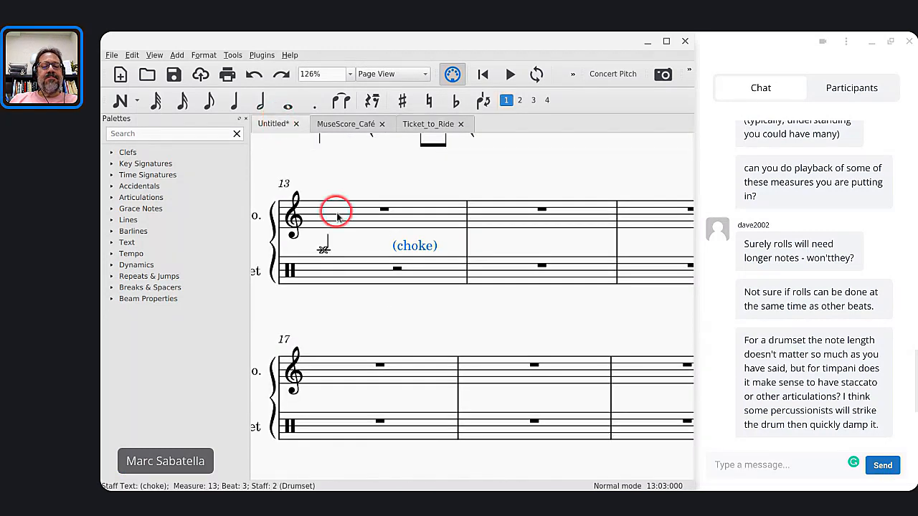
{"action": "left_click", "coordinate": [380, 365]}
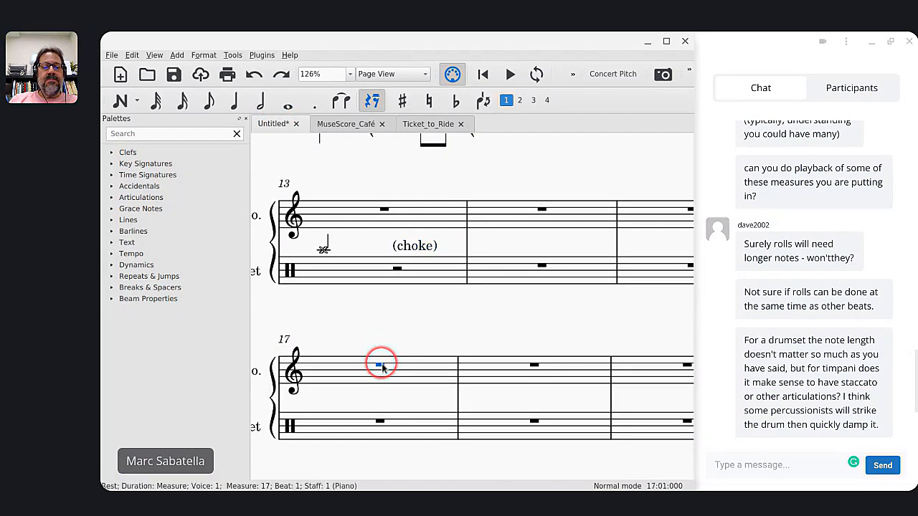
{"action": "key", "text": "ctrl+v"}
{"action": "left_click_drag", "start_coordinate": [385, 366], "coordinate": [332, 322]}
{"action": "scroll", "coordinate": [333, 322], "scroll_direction": "down", "scroll_amount": 3}
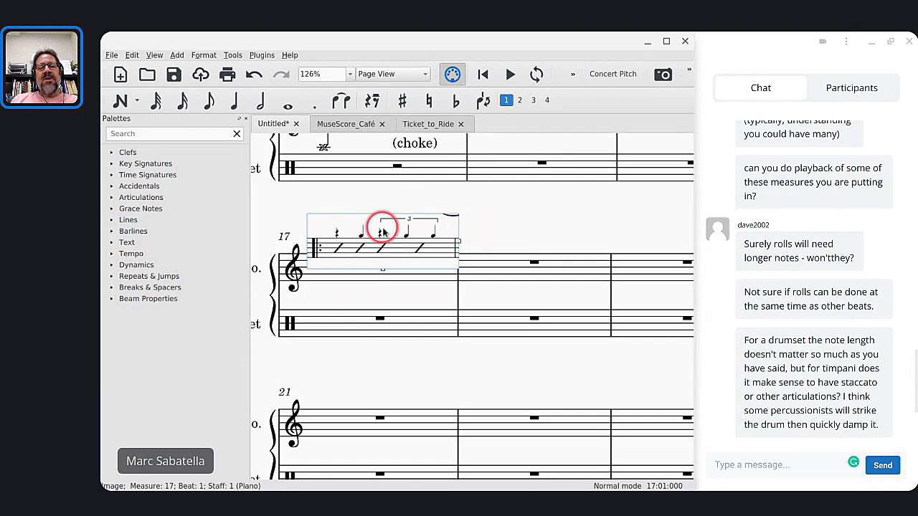
Enter a quarter rest and a quarter-note acoustic snare at the start of the drumset's measure 17
{"action": "left_click", "coordinate": [361, 323]}
{"action": "key", "text": "n"}
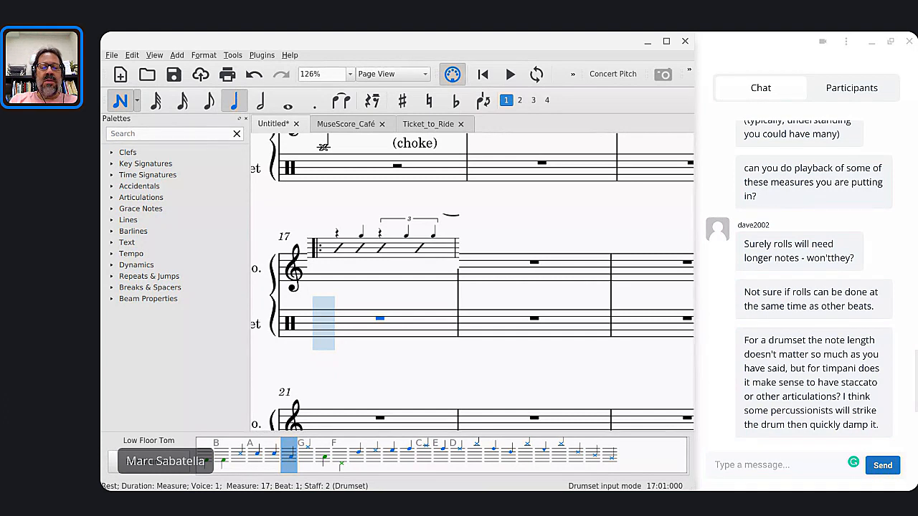
{"action": "key", "text": "5"}
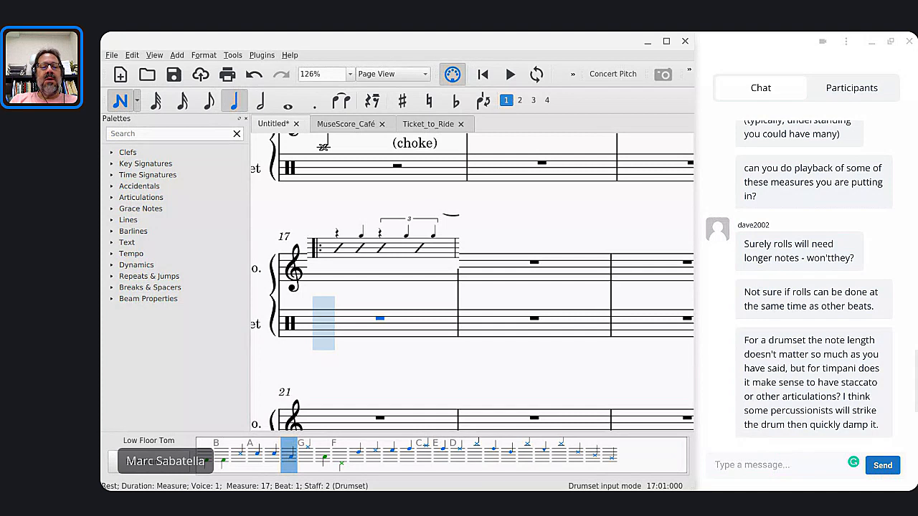
{"action": "key", "text": "0"}
{"action": "key", "text": "a"}
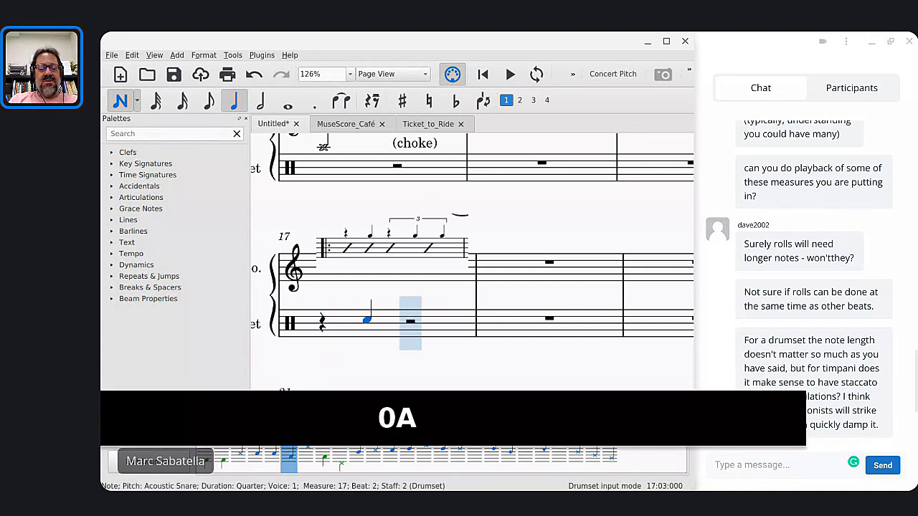
Fill beats 3 and 4 of the drumset's measure 17 with a quarter-note triplet: a rest and two ride cymbal notes
{"action": "key", "text": "6"}
{"action": "key", "text": "ctrl+3"}
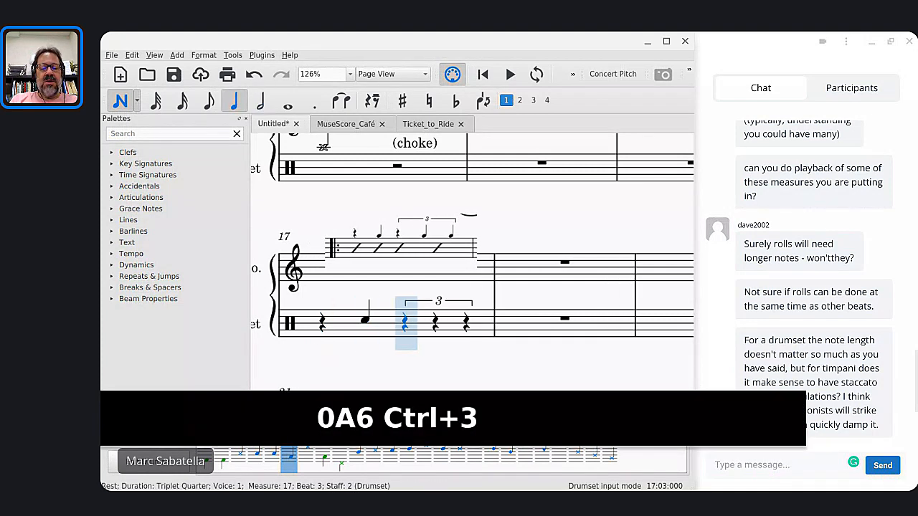
{"action": "key", "text": "d"}
{"action": "key", "text": "d"}
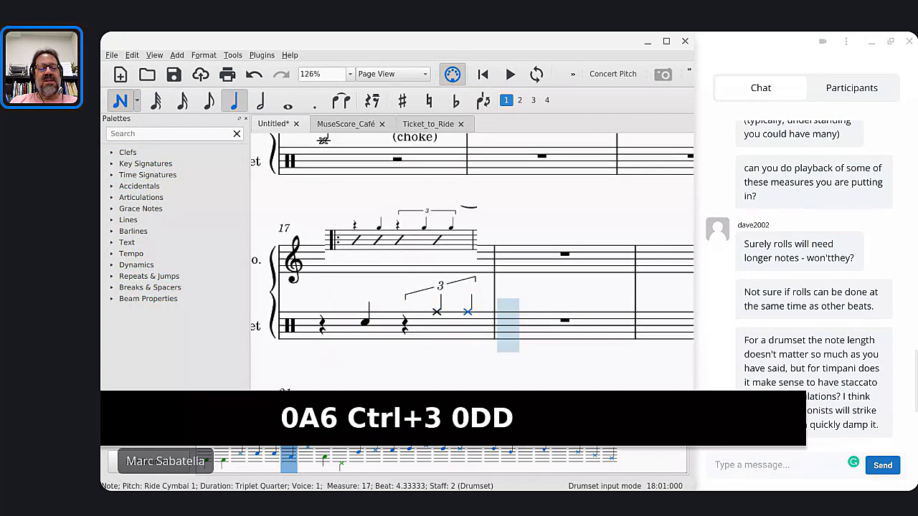
{"action": "key", "text": "Escape"}
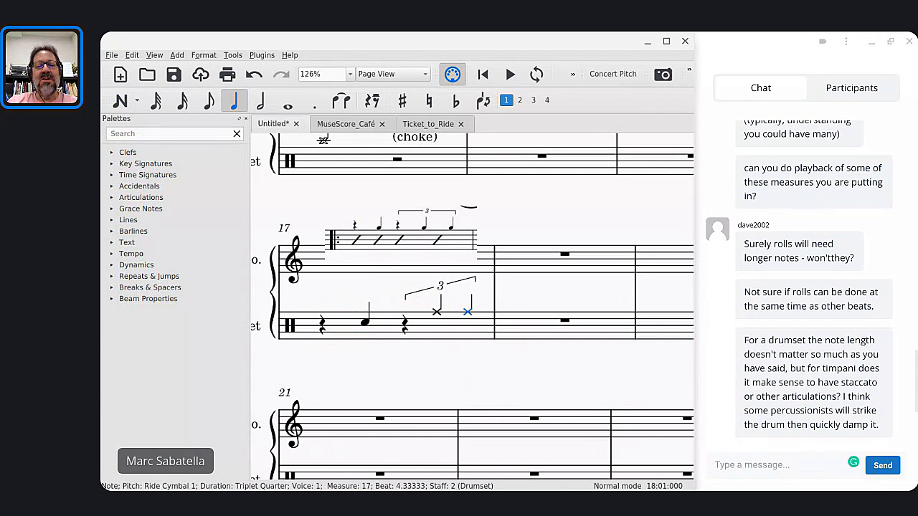
Exchange voices 1 and 3 in the drumset's measure 17 and toggle its rhythm to rhythmic slash notation
{"action": "left_click", "coordinate": [386, 328]}
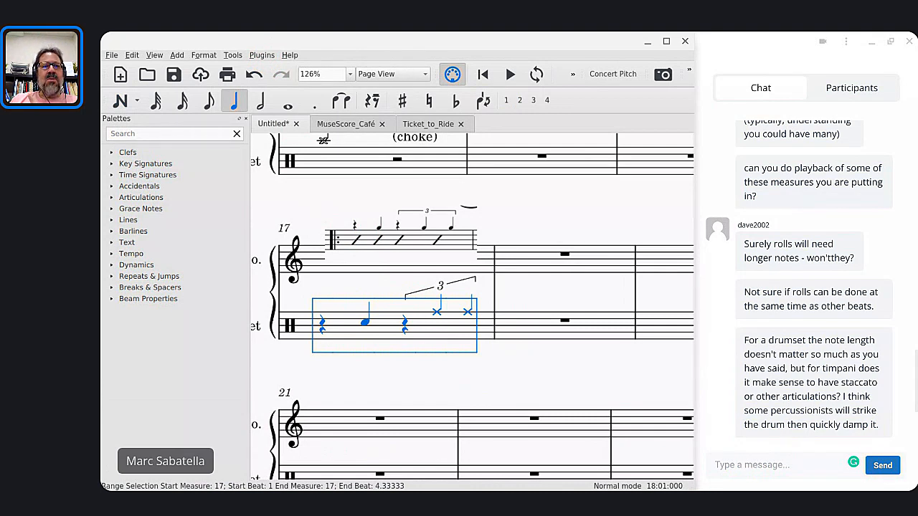
{"action": "left_click", "coordinate": [233, 55]}
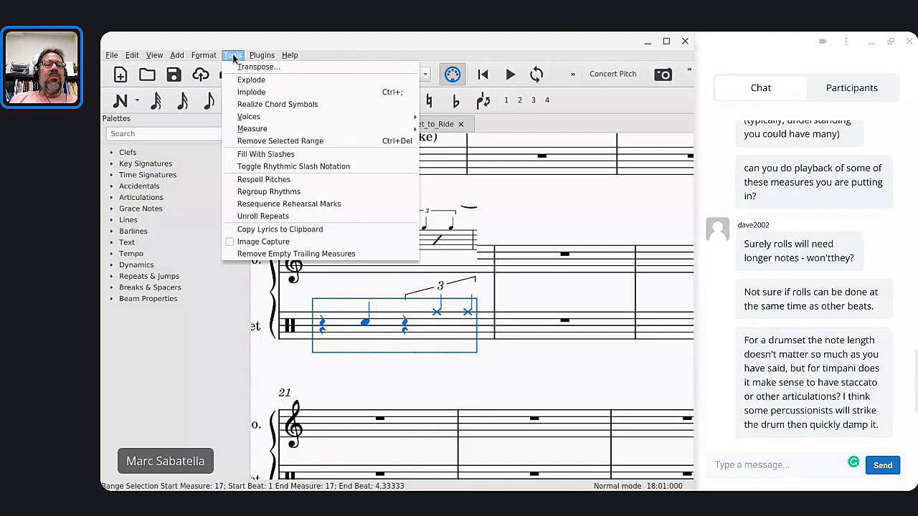
{"action": "left_click_drag", "start_coordinate": [241, 116], "coordinate": [444, 132]}
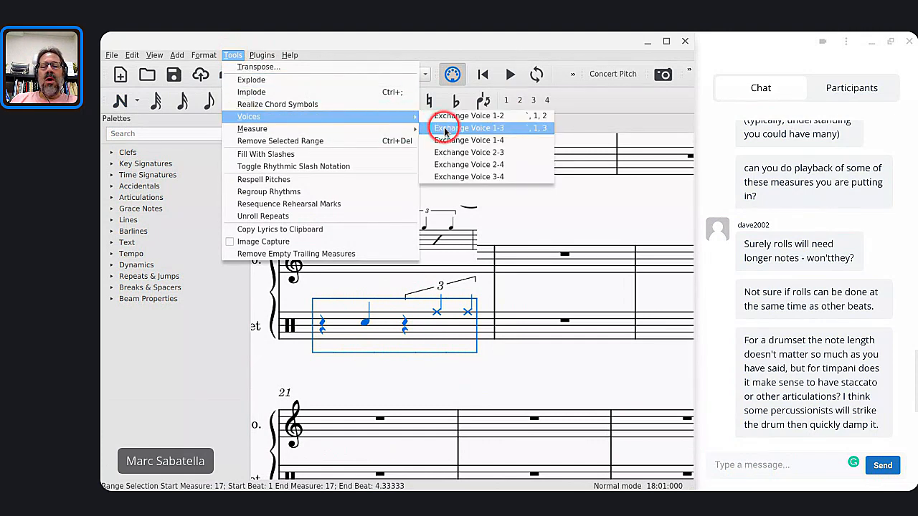
{"action": "left_click", "coordinate": [445, 128]}
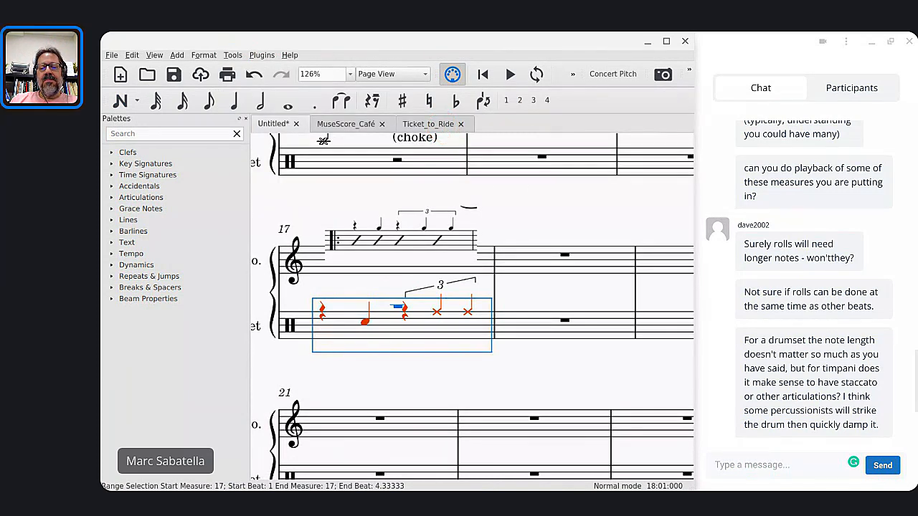
{"action": "left_click", "coordinate": [230, 56]}
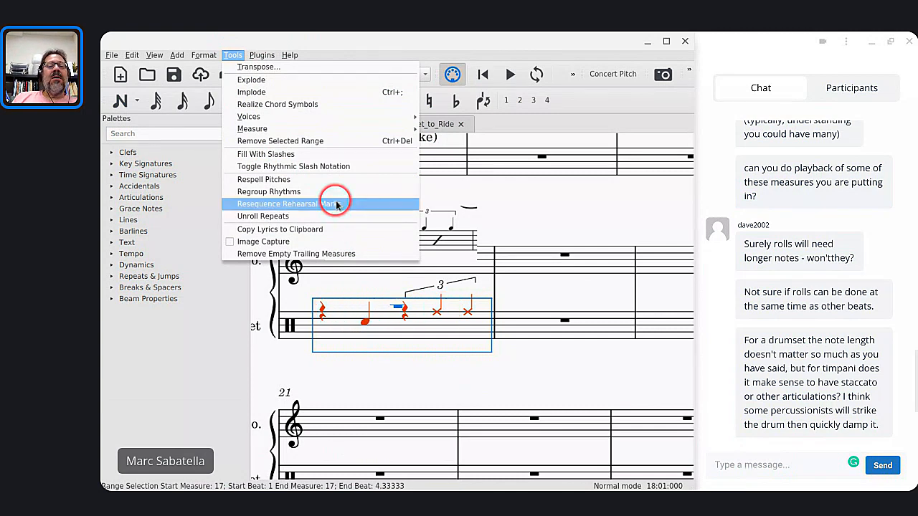
{"action": "left_click", "coordinate": [302, 167]}
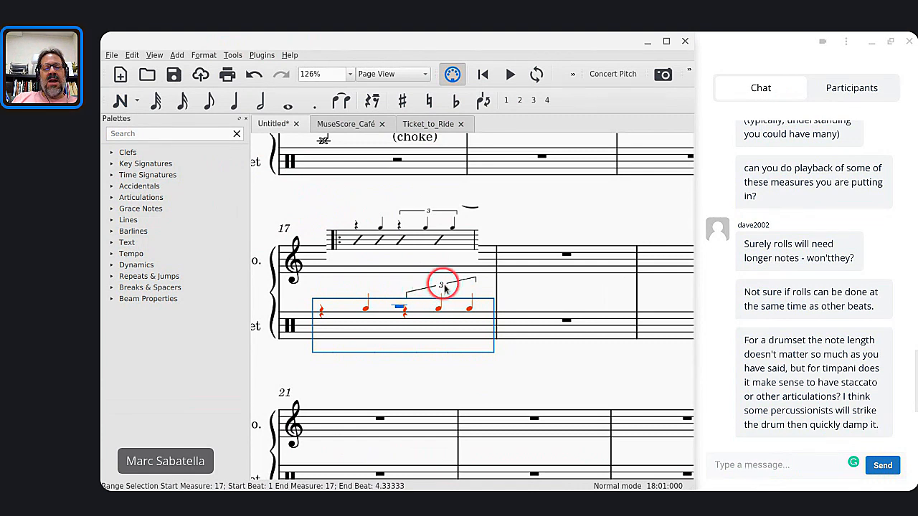
{"action": "left_click", "coordinate": [438, 308]}
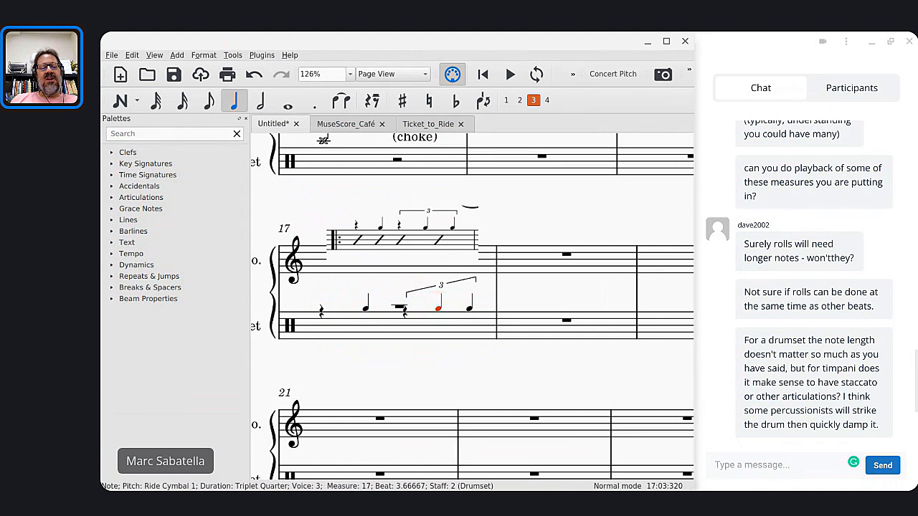
{"action": "key", "text": "n"}
{"action": "key", "text": "a"}
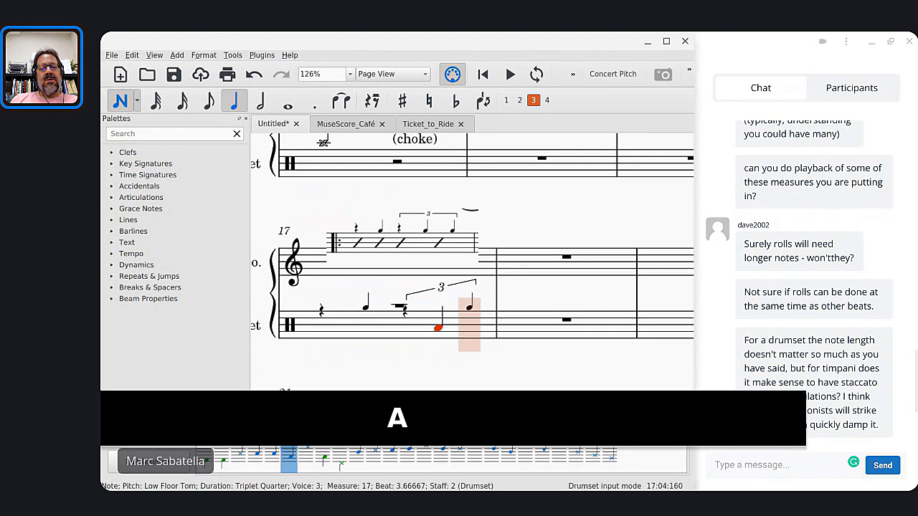
{"action": "key", "text": "ctrl+z"}
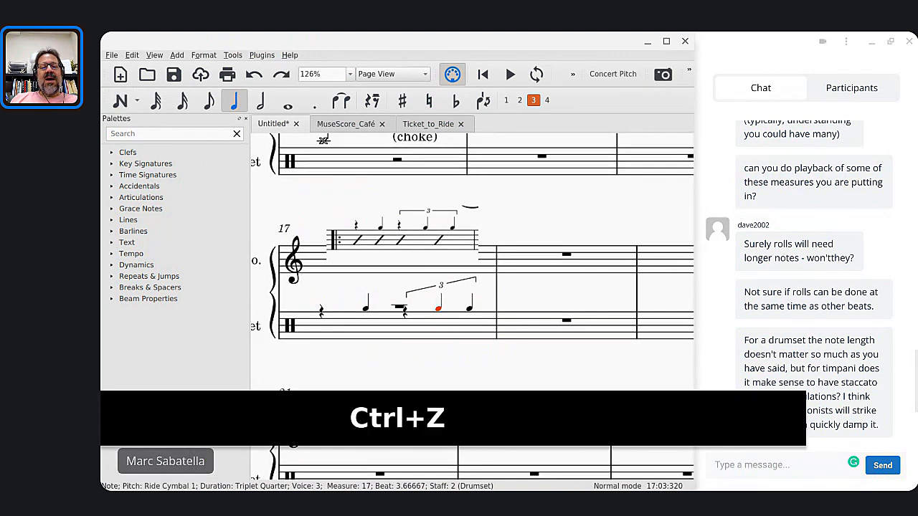
Change the pitch of the first note in the measure 17 triplet to Acoustic Snare
{"action": "key", "text": "Down"}
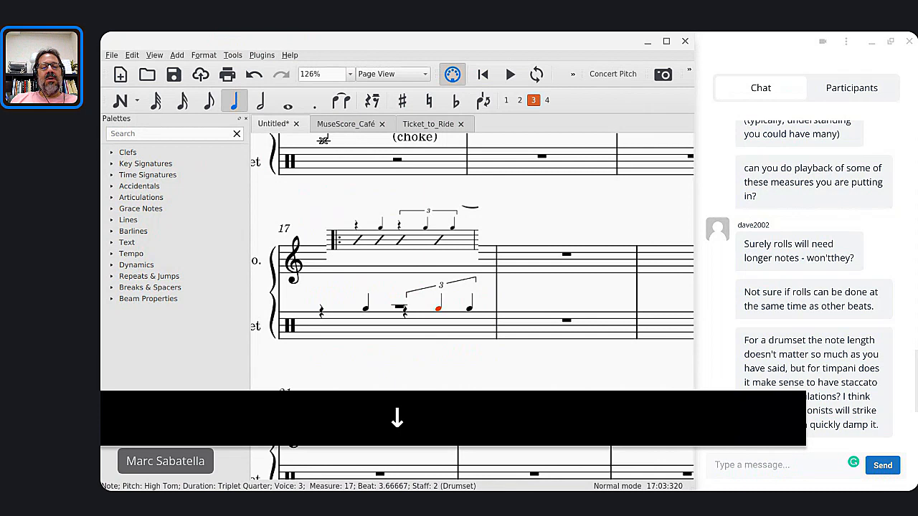
{"action": "key", "text": "Down"}
{"action": "key", "text": "Up"}
{"action": "key", "text": "Up"}
{"action": "key", "text": "Up"}
{"action": "key", "text": "Up"}
{"action": "key", "text": "Up"}
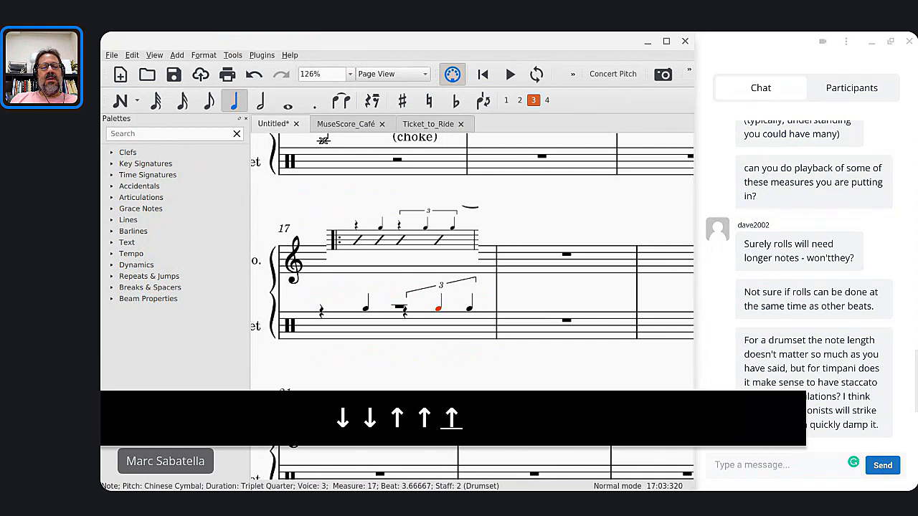
{"action": "key", "text": "Up"}
{"action": "key", "text": "Up"}
{"action": "key", "text": "Up"}
{"action": "key", "text": "Up"}
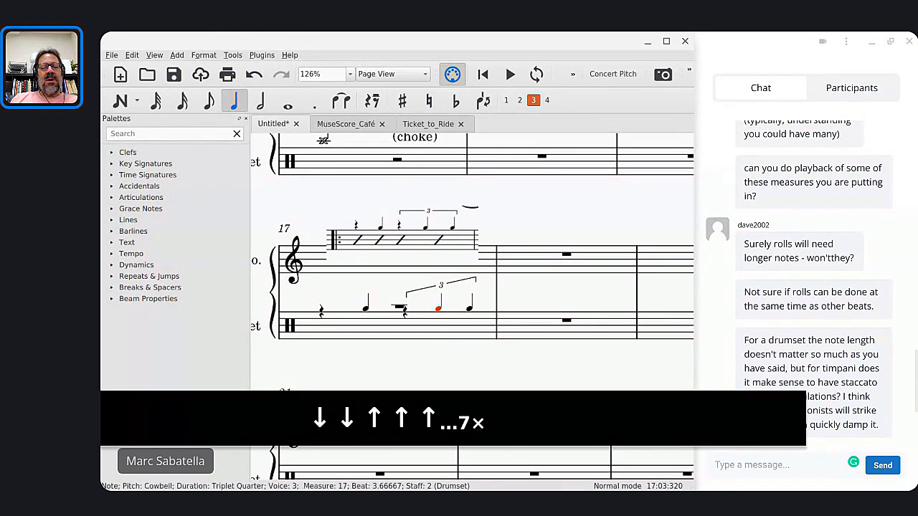
{"action": "key", "text": "Up"}
{"action": "key", "text": "Up"}
{"action": "key", "text": "Up"}
{"action": "key", "text": "Up"}
{"action": "key", "text": "Up"}
{"action": "key", "text": "Down"}
{"action": "key", "text": "Down"}
{"action": "key", "text": "Up"}
{"action": "key", "text": "Up"}
{"action": "key", "text": "Up"}
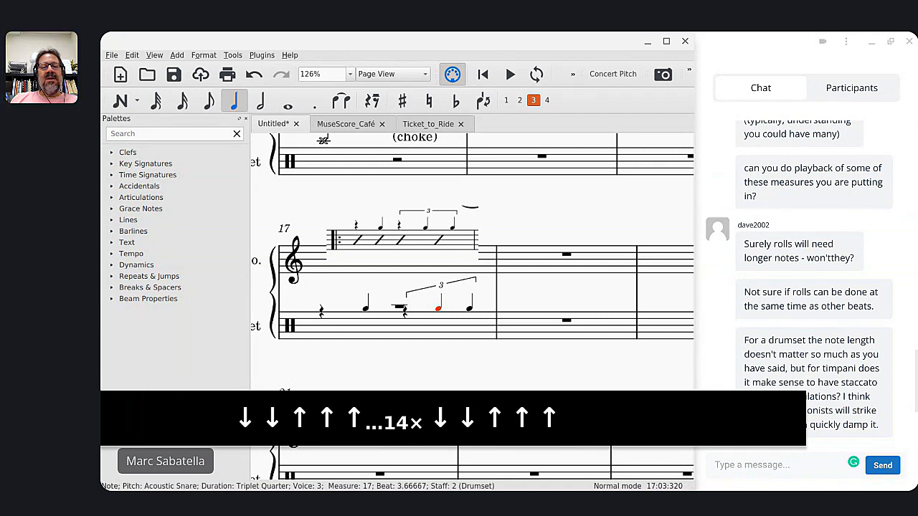
Change the last note of the measure 17 triplet to Acoustic Snare as well
{"action": "key", "text": "Right"}
{"action": "key", "text": "Up"}
{"action": "key", "text": "Up"}
{"action": "key", "text": "Up"}
{"action": "key", "text": "Up"}
{"action": "key", "text": "Up"}
{"action": "key", "text": "Up"}
{"action": "key", "text": "Up"}
{"action": "key", "text": "Up"}
{"action": "key", "text": "Up"}
{"action": "key", "text": "Up"}
{"action": "key", "text": "Up"}
{"action": "key", "text": "Up"}
{"action": "key", "text": "Up"}
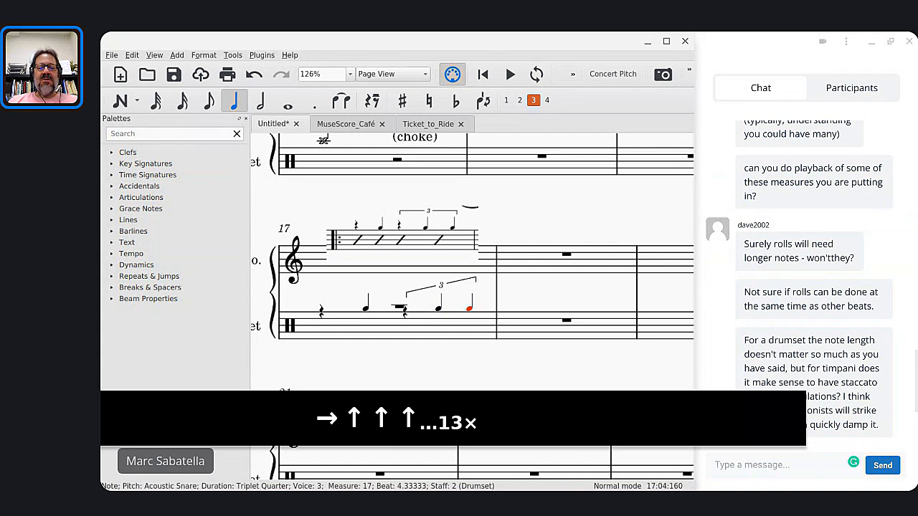
Lower the end of the triplet bracket slightly over the last note of the drumset's measure 17
{"action": "left_click", "coordinate": [425, 289]}
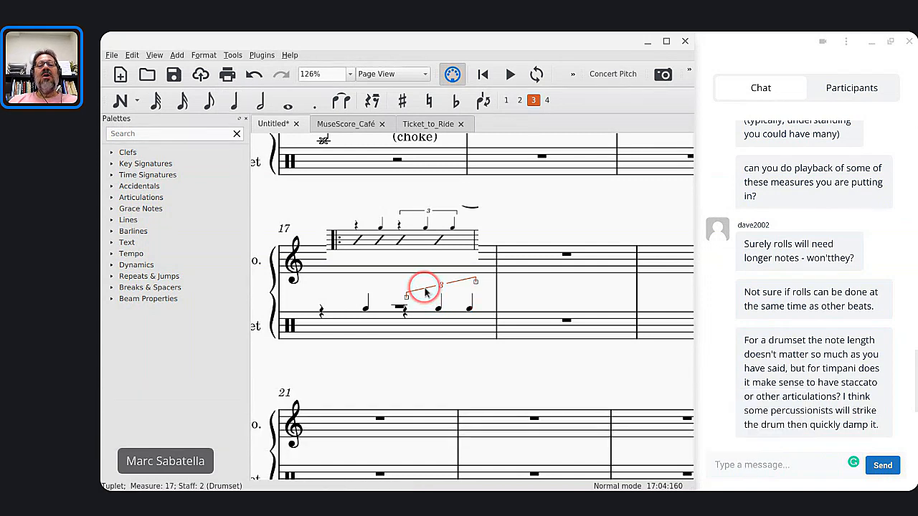
{"action": "key", "text": "Escape"}
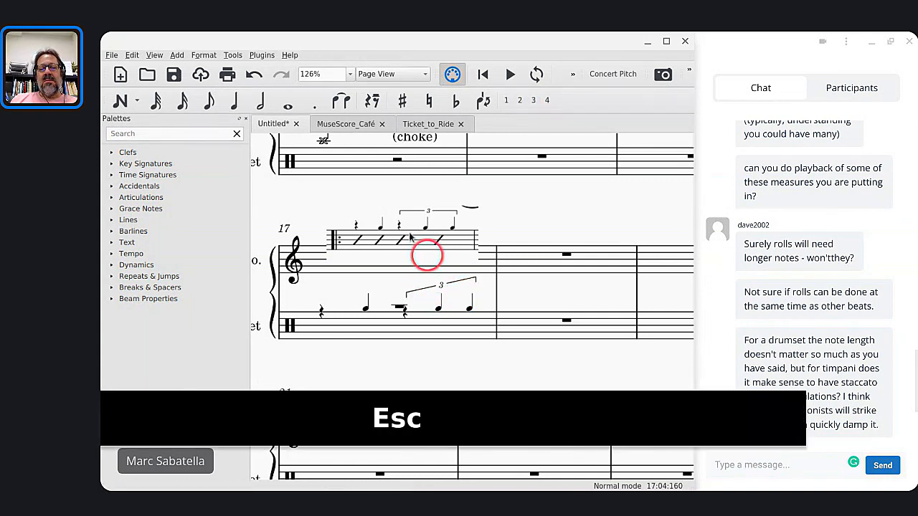
{"action": "left_click", "coordinate": [436, 288]}
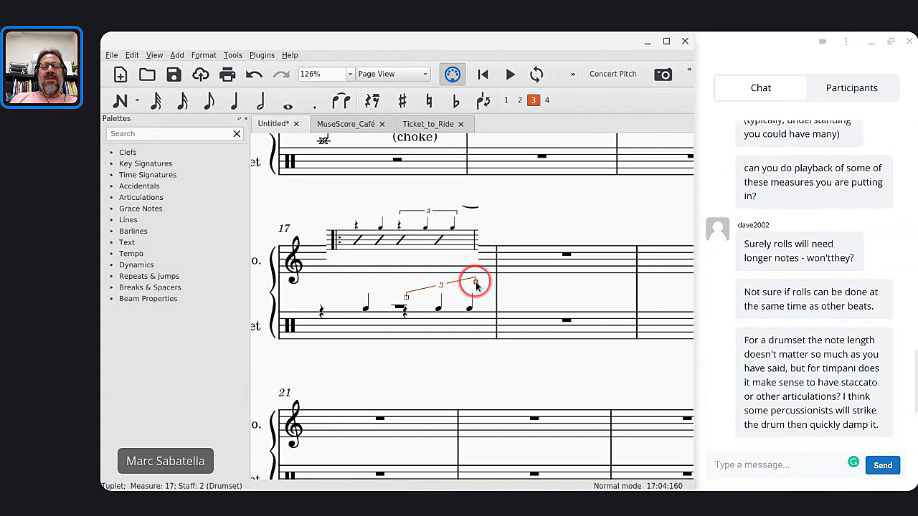
{"action": "mouse_move", "coordinate": [476, 282]}
{"action": "left_mouse_down"}
{"action": "mouse_move", "coordinate": [473, 301]}
{"action": "mouse_move", "coordinate": [473, 286]}
{"action": "left_mouse_up"}
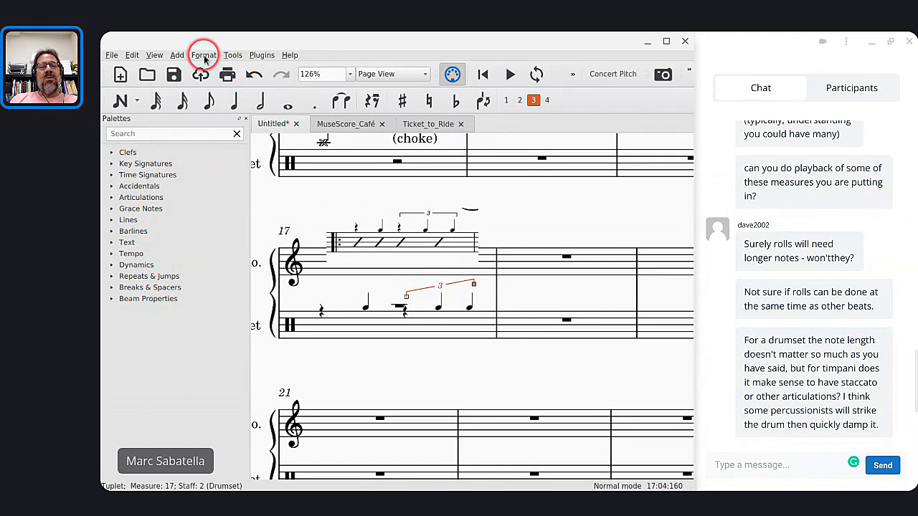
Reset the triplet bracket in the drumset's measure 17 to its default shape and position
{"action": "left_click", "coordinate": [205, 58]}
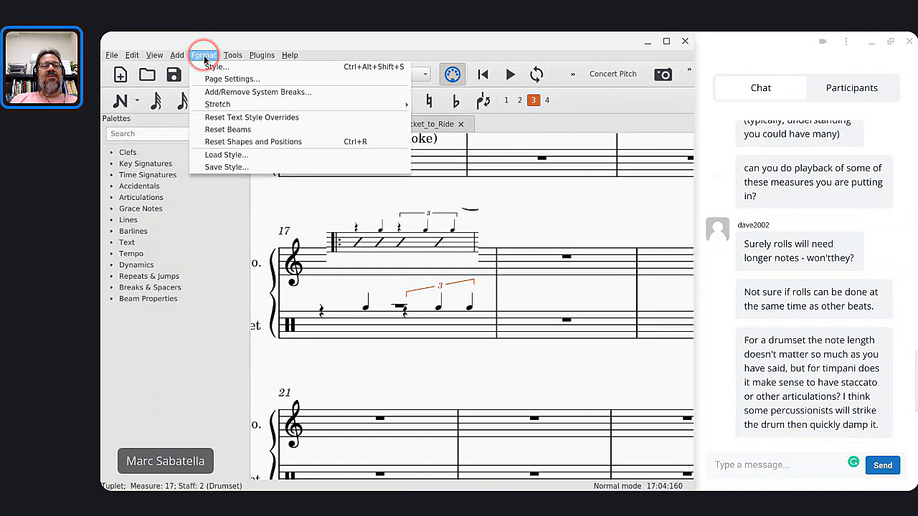
{"action": "left_click", "coordinate": [439, 288]}
{"action": "key", "text": "ctrl+r"}
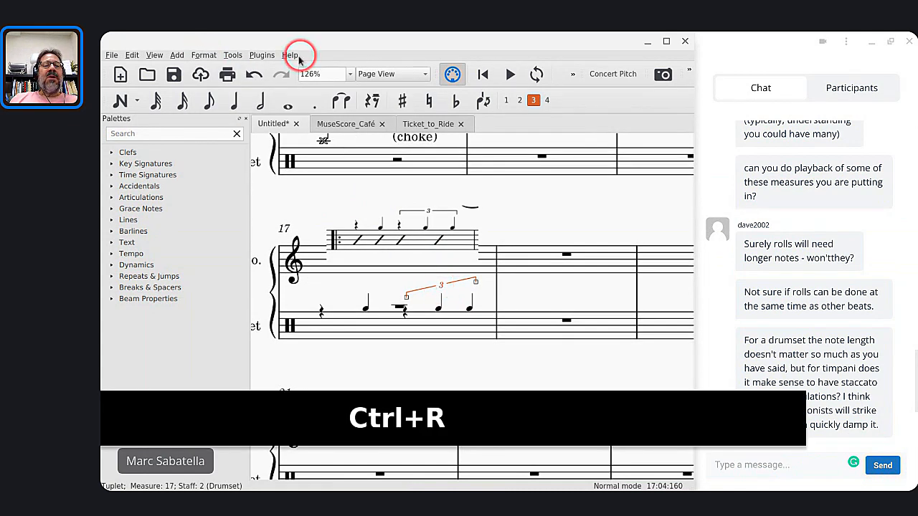
Set the maximum slope for tuplets to 0 sp in the score's style settings
{"action": "left_click", "coordinate": [231, 57]}
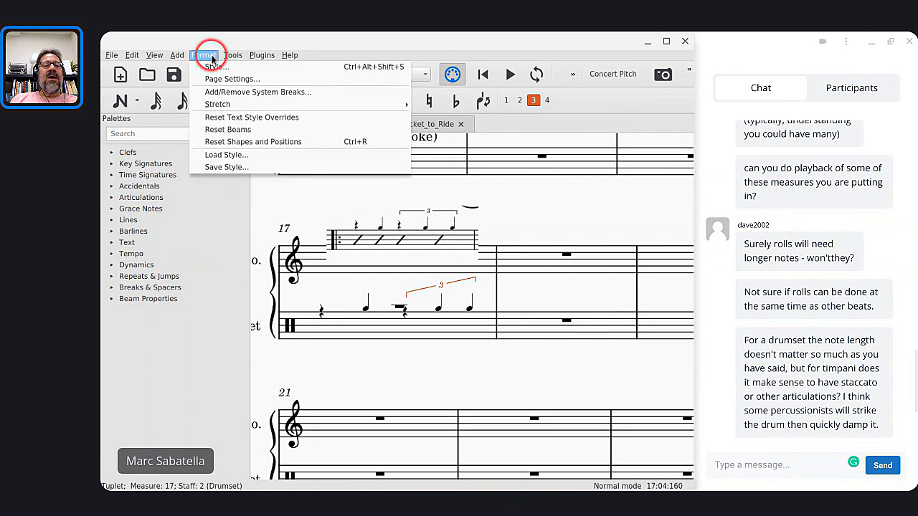
{"action": "left_click", "coordinate": [214, 69]}
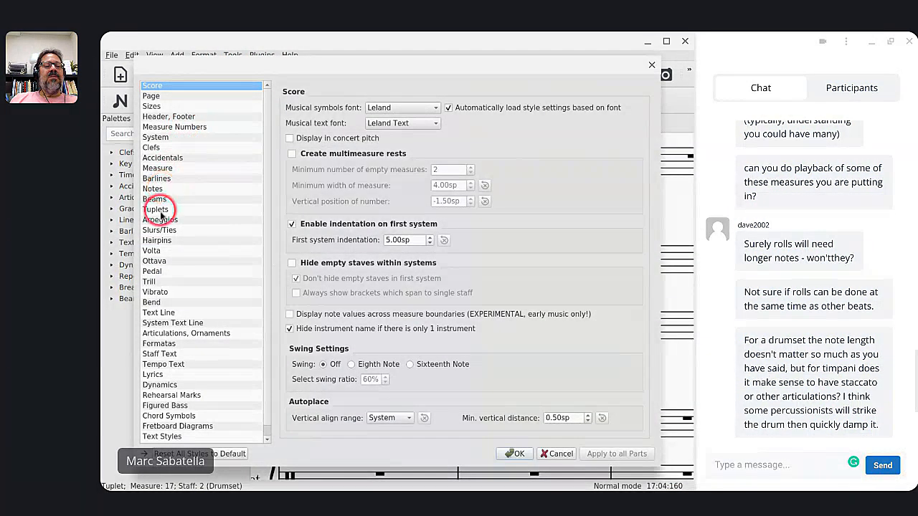
{"action": "left_click", "coordinate": [161, 209]}
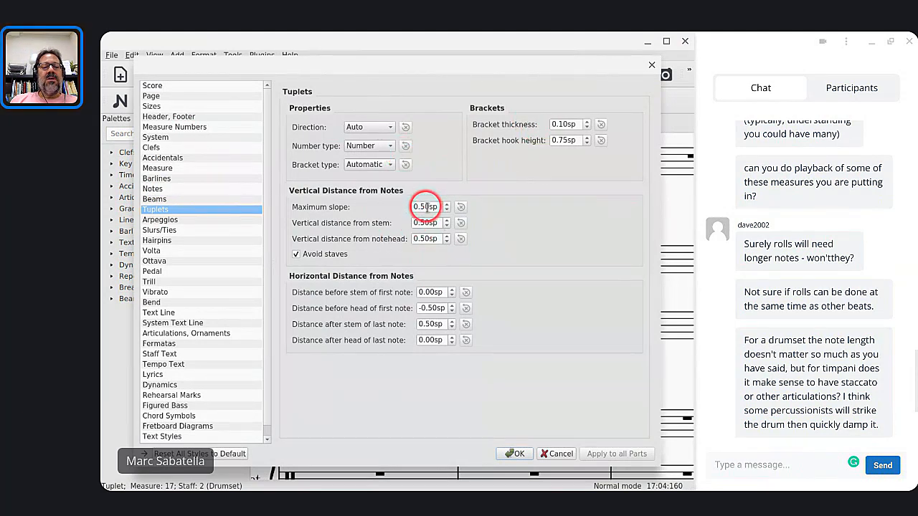
{"action": "key", "text": "ctrl+a"}
{"action": "type", "text": "0"}
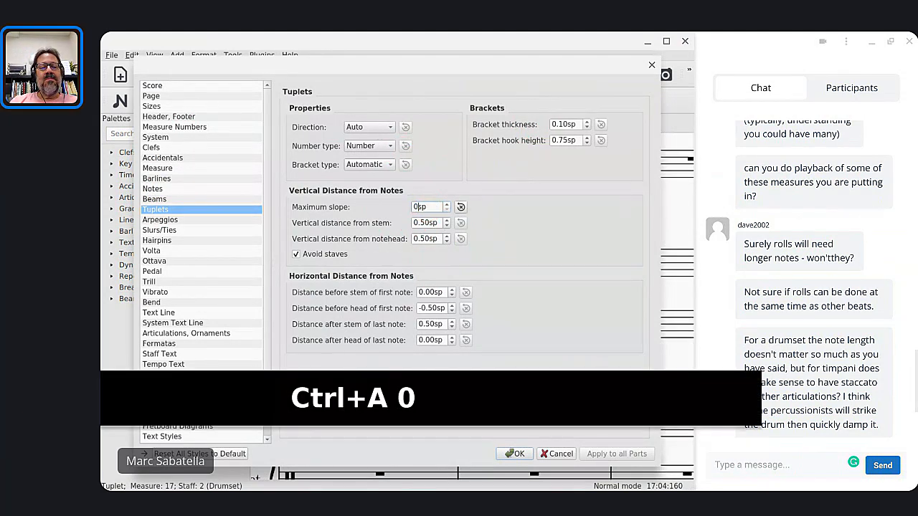
{"action": "left_click", "coordinate": [515, 453]}
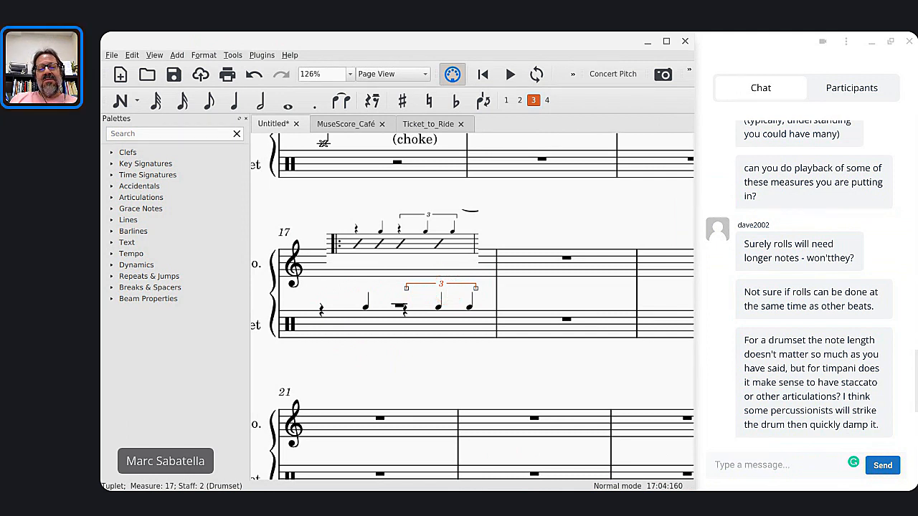
Undo the style, bracket, pitch, slash notation and voice edits in the drumset's measure 17, back to before the voice exchange
{"action": "left_click", "coordinate": [441, 284]}
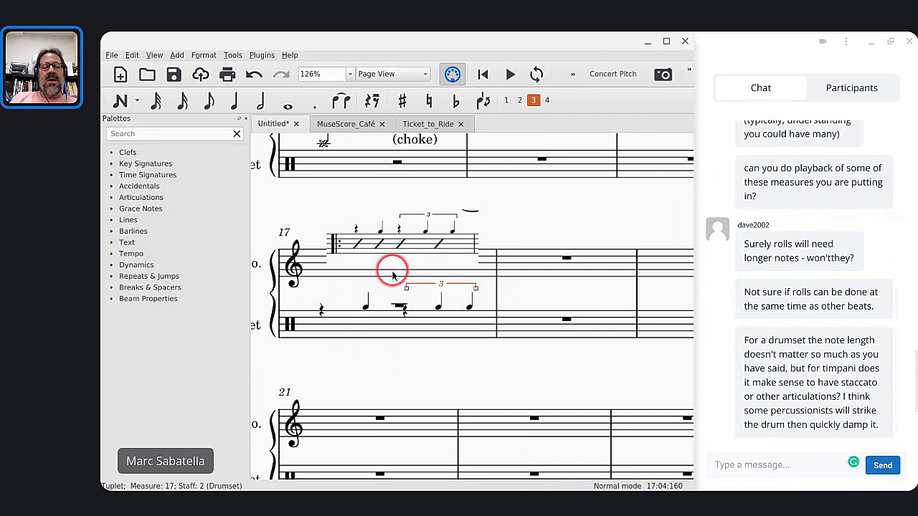
{"action": "left_click", "coordinate": [378, 320]}
{"action": "key", "text": "ctrl+z"}
{"action": "key", "text": "ctrl+z"}
{"action": "key", "text": "ctrl+z"}
{"action": "key", "text": "ctrl+z"}
{"action": "key", "text": "ctrl+z"}
{"action": "key", "text": "ctrl+z"}
{"action": "key", "text": "ctrl+z"}
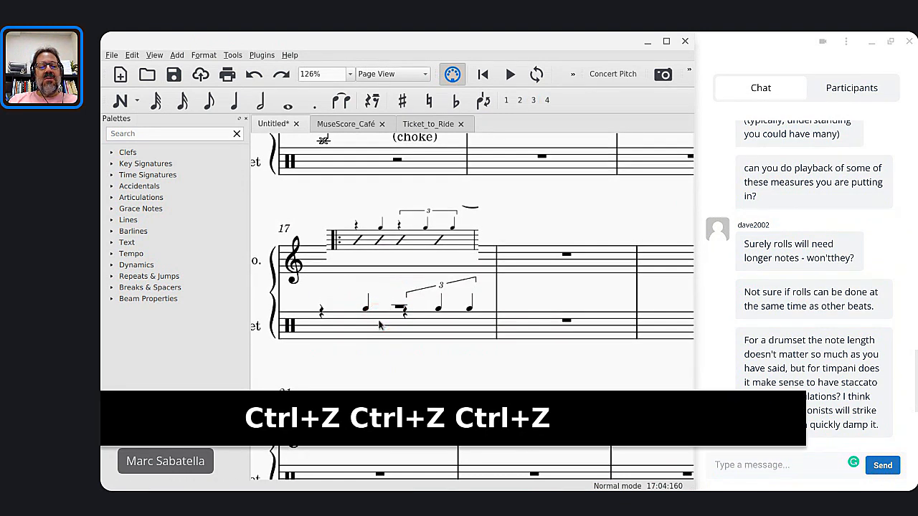
{"action": "key", "text": "ctrl+z"}
{"action": "key", "text": "ctrl+z"}
{"action": "key", "text": "ctrl+z"}
{"action": "key", "text": "ctrl+z"}
{"action": "key", "text": "ctrl+z"}
{"action": "key", "text": "ctrl+z"}
{"action": "key", "text": "ctrl+z"}
{"action": "key", "text": "ctrl+z"}
{"action": "key", "text": "ctrl+z"}
{"action": "key", "text": "ctrl+z"}
{"action": "key", "text": "ctrl+z"}
{"action": "key", "text": "ctrl+z"}
{"action": "key", "text": "ctrl+z"}
{"action": "key", "text": "ctrl+z"}
{"action": "key", "text": "ctrl+z"}
{"action": "key", "text": "ctrl+z"}
{"action": "key", "text": "ctrl+z"}
{"action": "key", "text": "ctrl+z"}
{"action": "key", "text": "ctrl+z"}
{"action": "key", "text": "ctrl+z"}
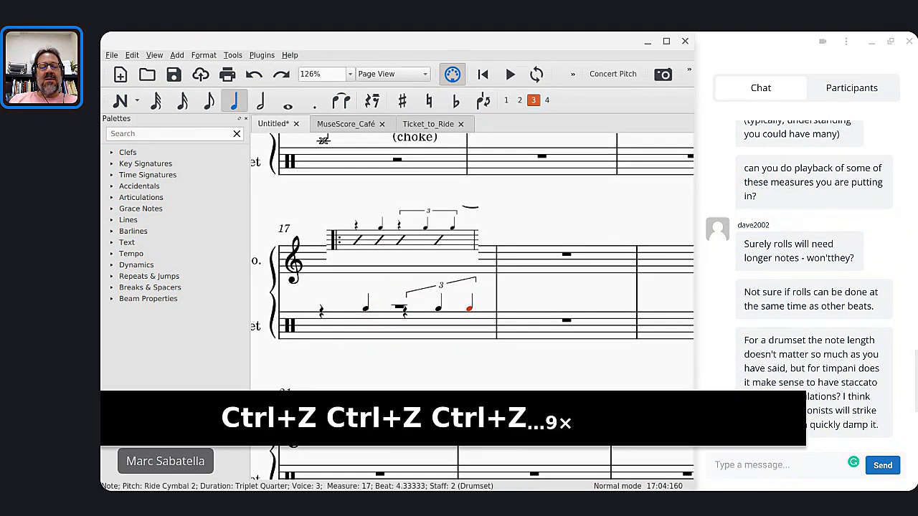
{"action": "key", "text": "ctrl+z"}
{"action": "key", "text": "ctrl+z"}
{"action": "key", "text": "ctrl+z"}
{"action": "key", "text": "ctrl+z"}
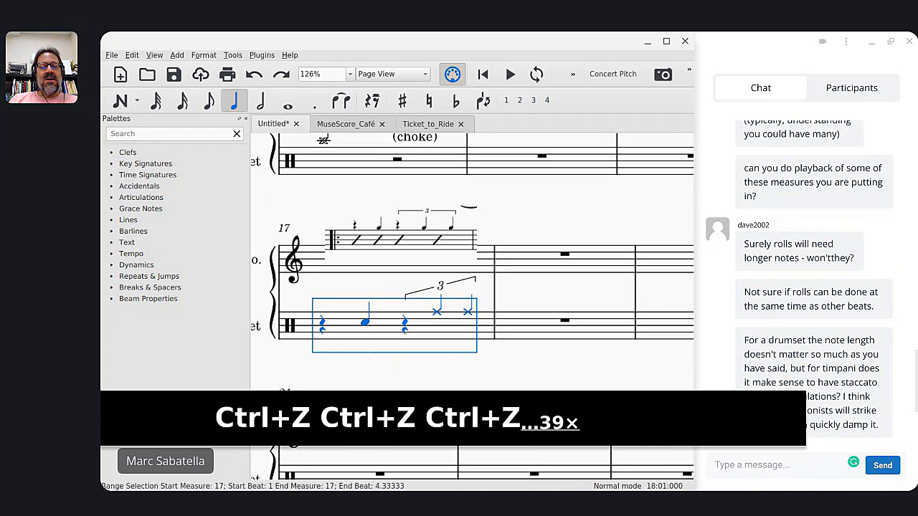
Redo the exchange of voices 1 and 3 and the rhythmic slash notation in the drumset's measure 17
{"action": "key", "text": "ctrl+shift+z"}
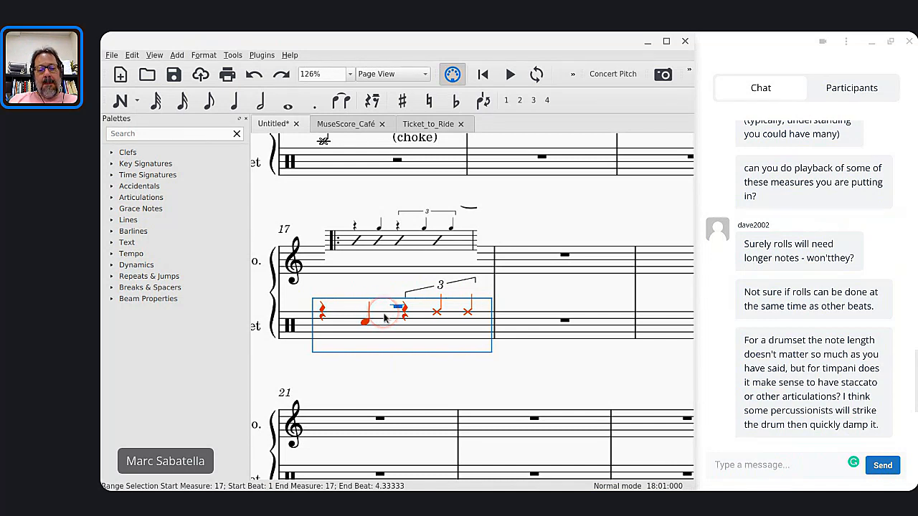
{"action": "key", "text": "ctrl+shift+z"}
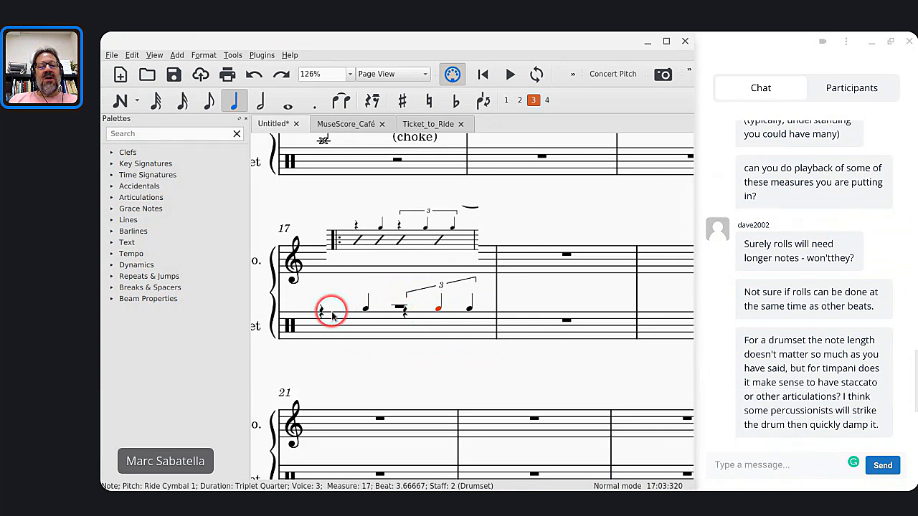
{"action": "key", "text": "ctrl+z"}
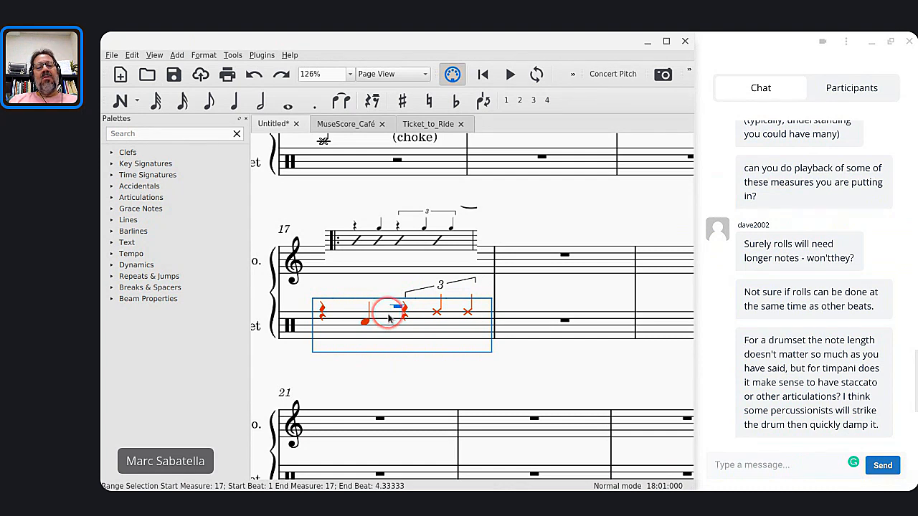
{"action": "key", "text": "ctrl+shift+z"}
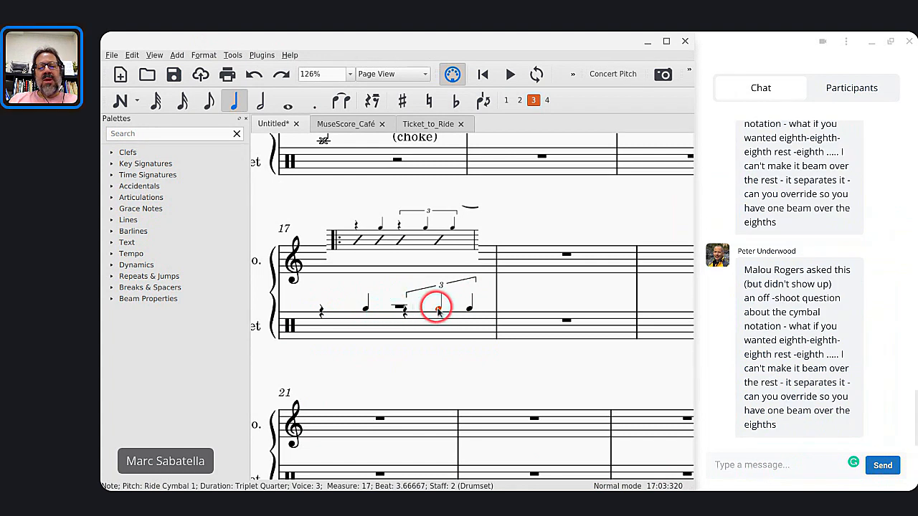
Select the drumset's measure 17 and undo its rhythmic slash notation and voice exchange
{"action": "left_click", "coordinate": [360, 335]}
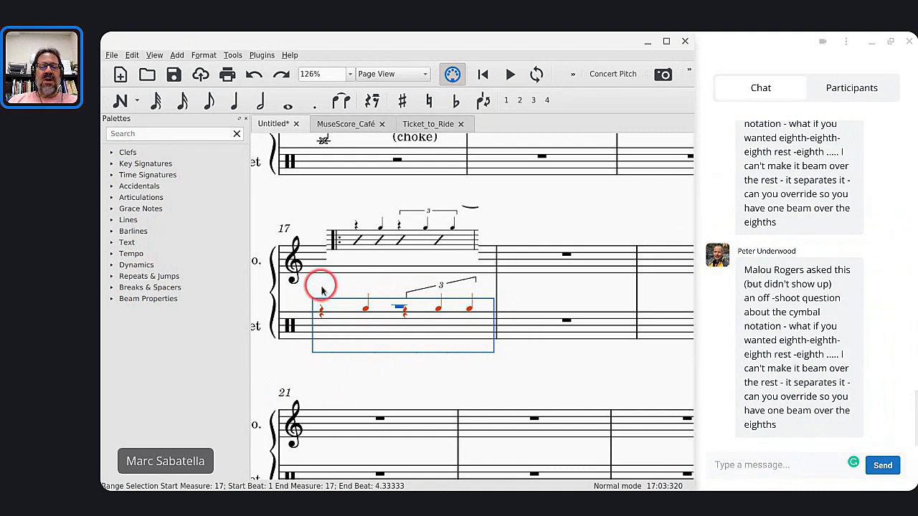
{"action": "scroll", "coordinate": [322, 290], "scroll_direction": "up", "scroll_amount": 2, "text": "ctrl"}
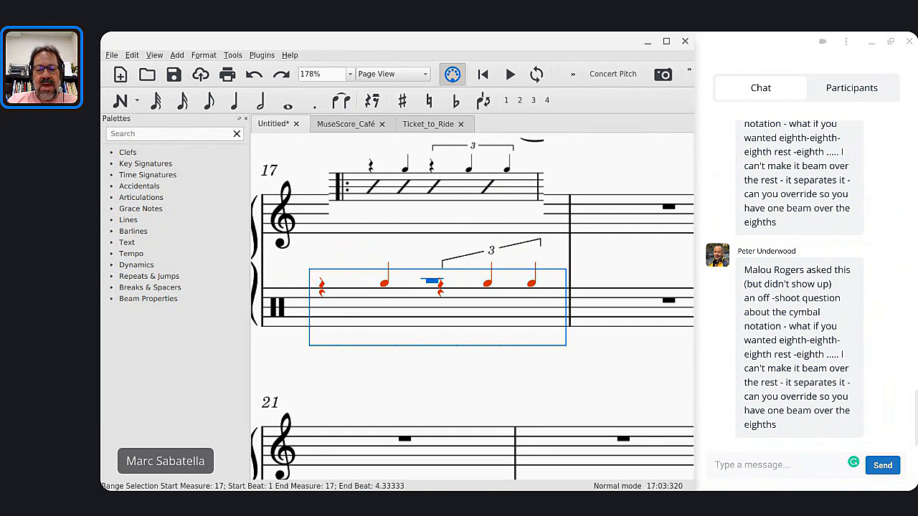
{"action": "key", "text": "ctrl+z"}
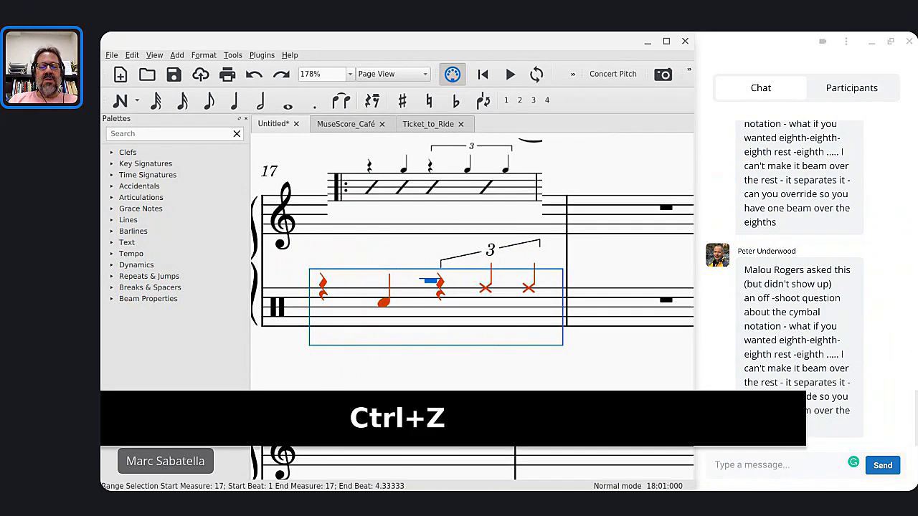
{"action": "key", "text": "ctrl+z"}
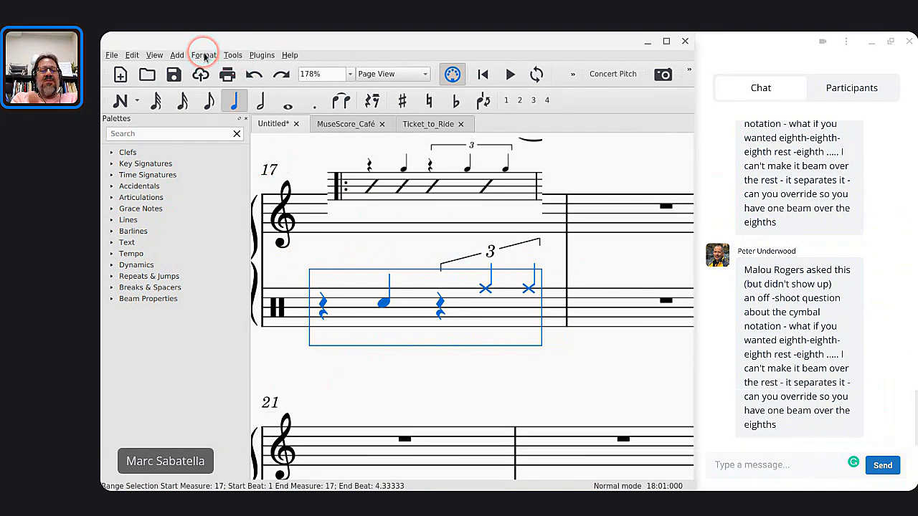
Exchange voices 1 and 3 in the selected drumset measure 17 and toggle its rhythm to rhythmic slash notation
{"action": "left_click", "coordinate": [233, 55]}
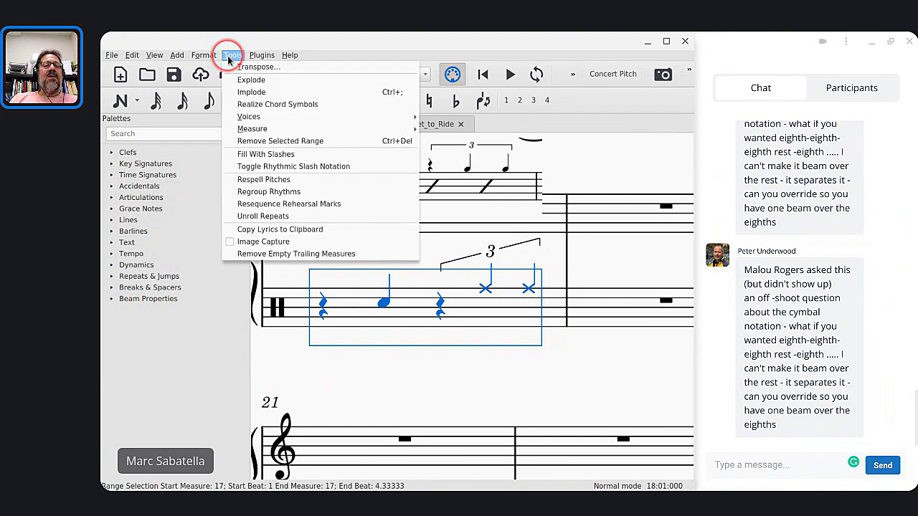
{"action": "left_click", "coordinate": [537, 127]}
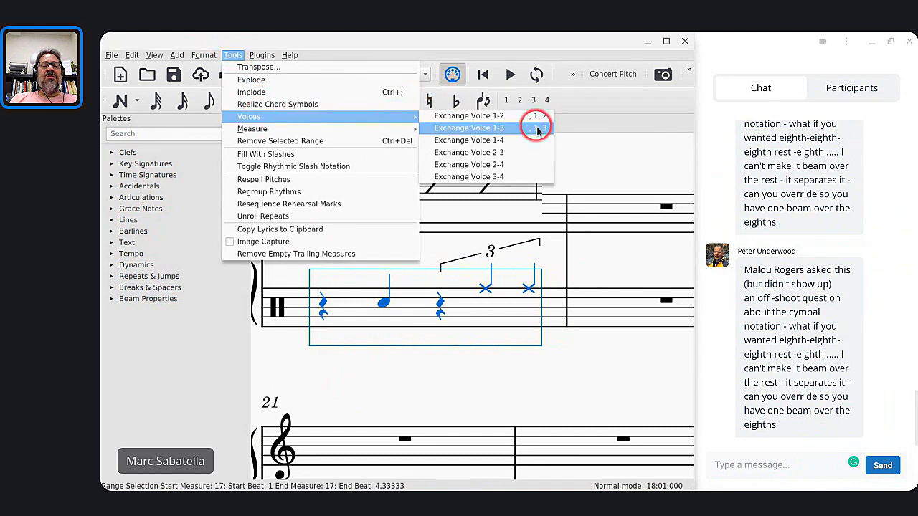
{"action": "left_click", "coordinate": [232, 55]}
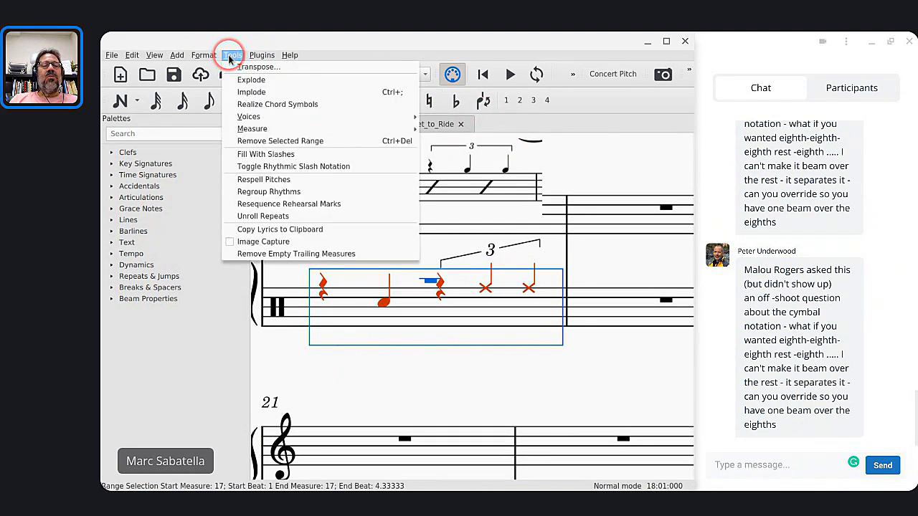
{"action": "left_click", "coordinate": [273, 166]}
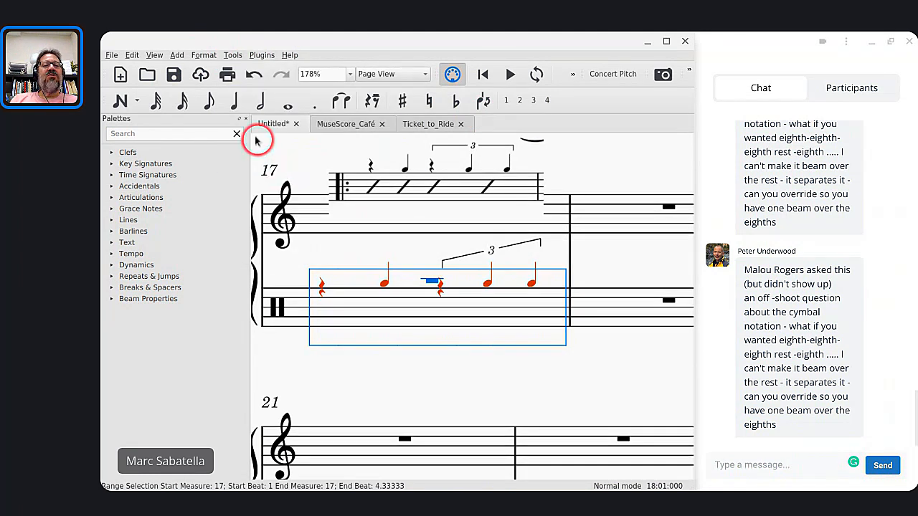
Fill the drumset's measure 17 with beat slashes beneath the voice 3 cue rhythm
{"action": "left_click", "coordinate": [232, 55]}
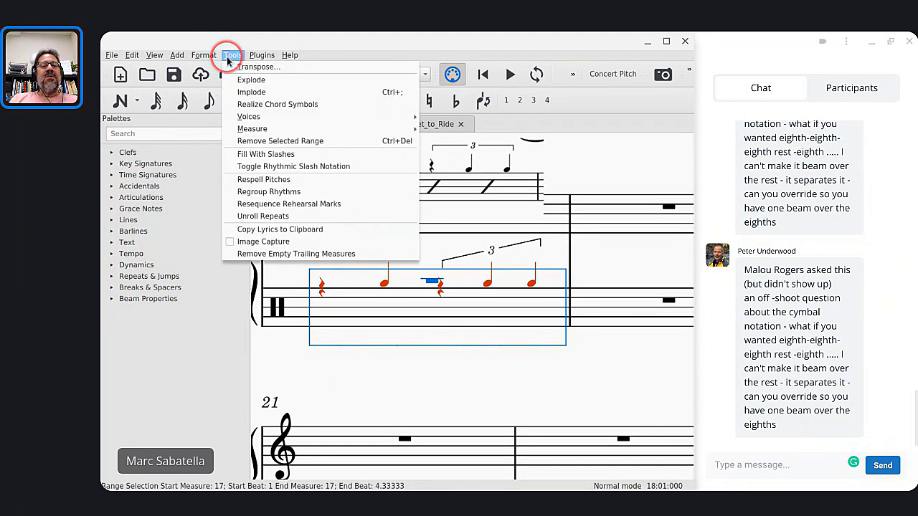
{"action": "left_click", "coordinate": [246, 154]}
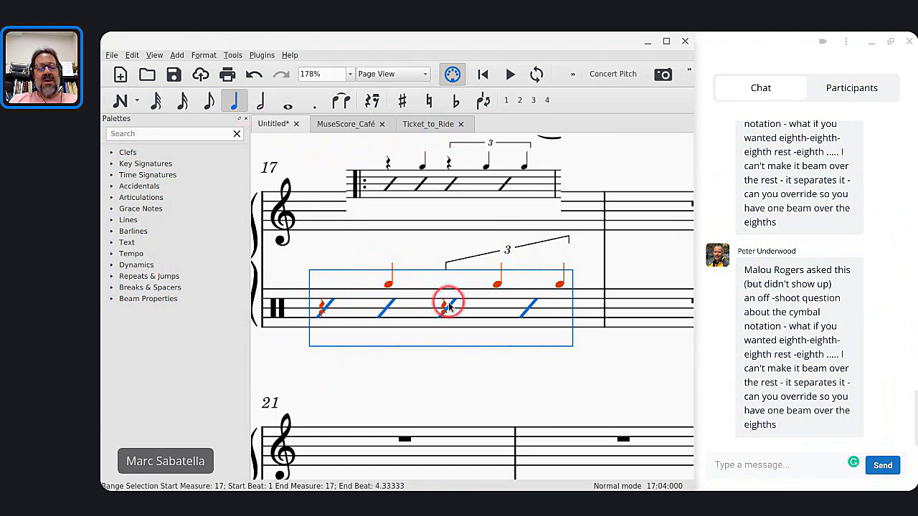
{"action": "key", "text": "ctrl+z"}
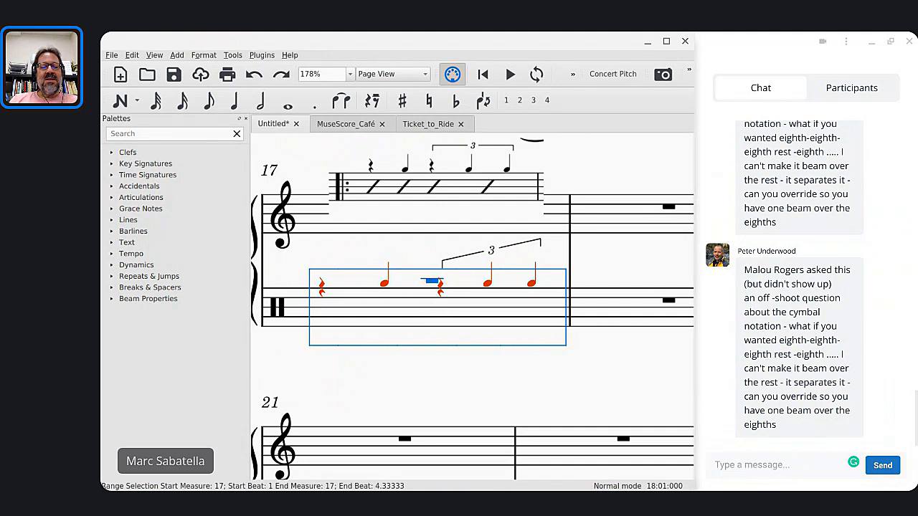
{"action": "key", "text": "ctrl+shift+z"}
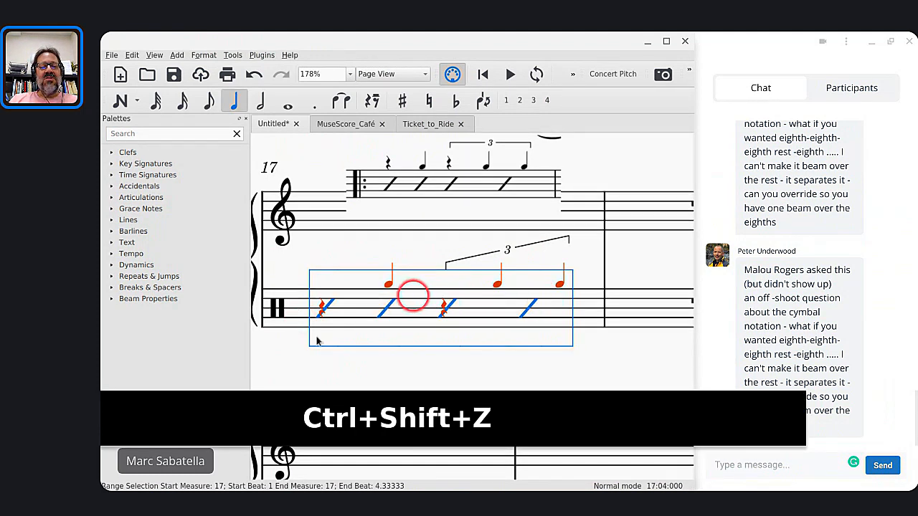
Move the voice 3 quarter rest on beat 1 of the drumset's measure 17 up above the staff
{"action": "left_click", "coordinate": [319, 302]}
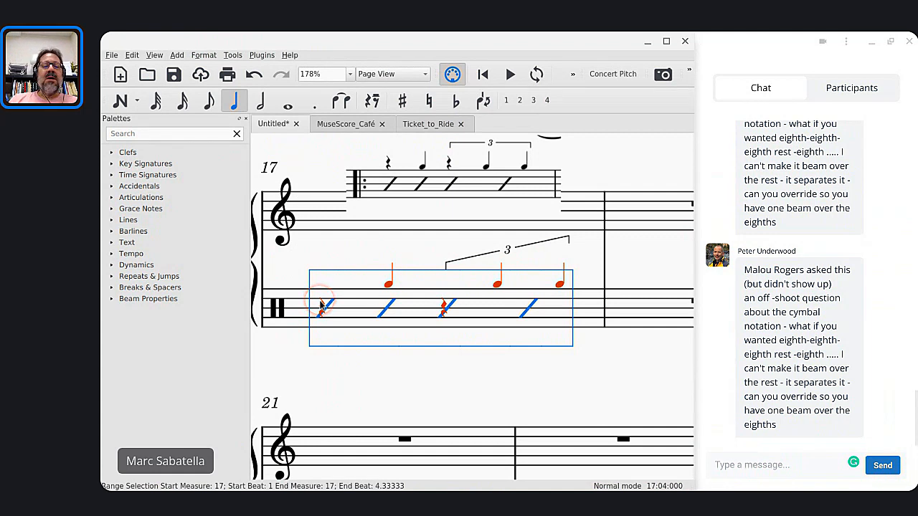
{"action": "left_click", "coordinate": [320, 302]}
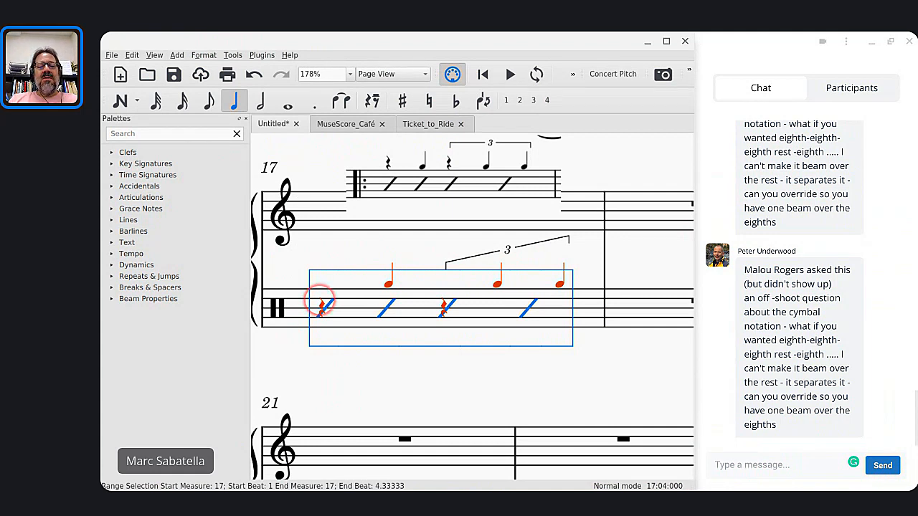
{"action": "scroll", "coordinate": [320, 301], "scroll_direction": "up", "scroll_amount": 5, "text": "ctrl"}
{"action": "left_click", "coordinate": [322, 307]}
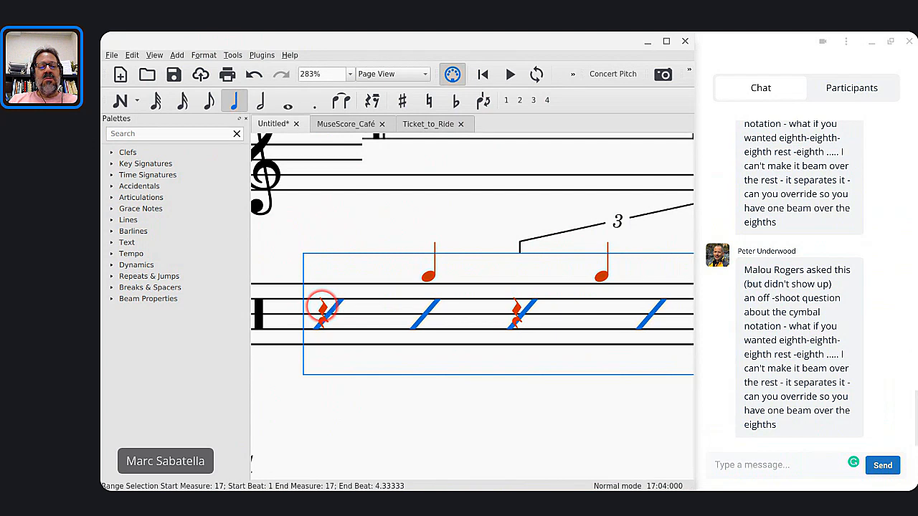
{"action": "left_click", "coordinate": [323, 307]}
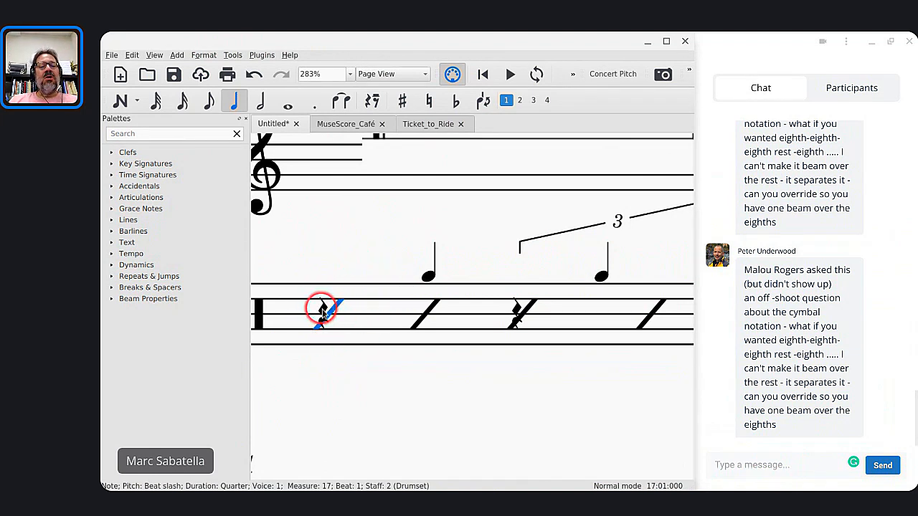
{"action": "left_click", "coordinate": [322, 311]}
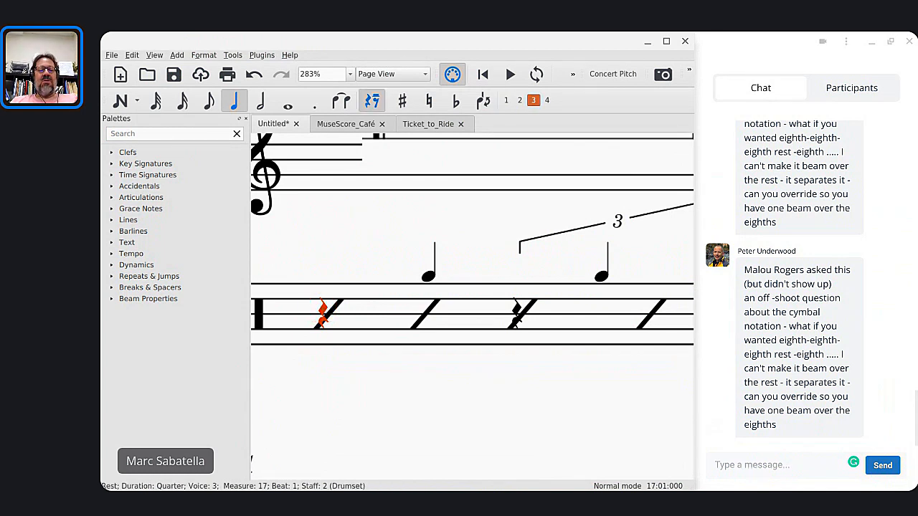
{"action": "key", "text": "Up"}
{"action": "key", "text": "Up"}
{"action": "key", "text": "Up"}
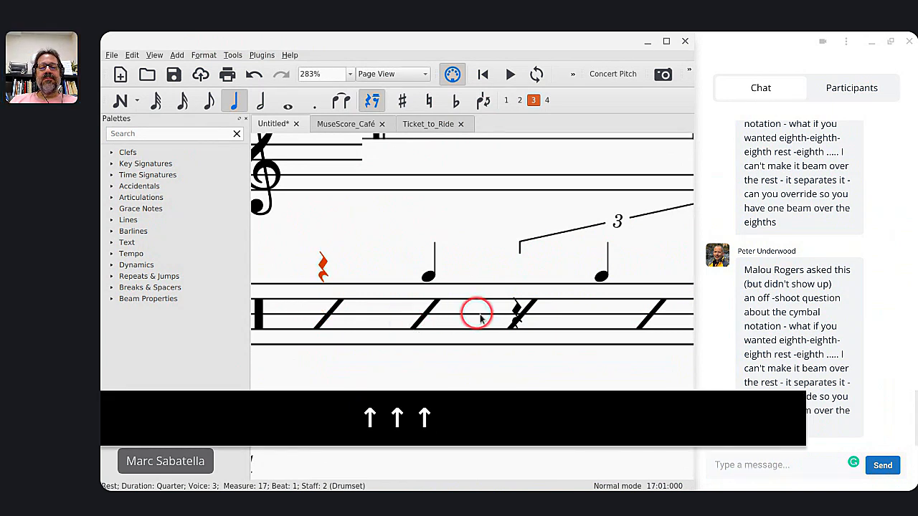
Move the voice 3 triplet quarter rest on beat 3 of the drumset's measure 17 up above the staff
{"action": "left_click", "coordinate": [516, 312]}
{"action": "left_click", "coordinate": [517, 307]}
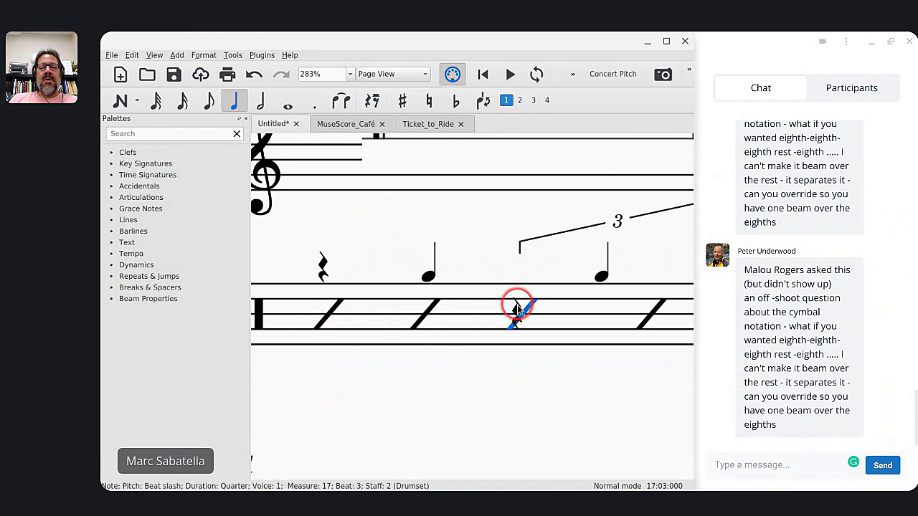
{"action": "left_click", "coordinate": [517, 307]}
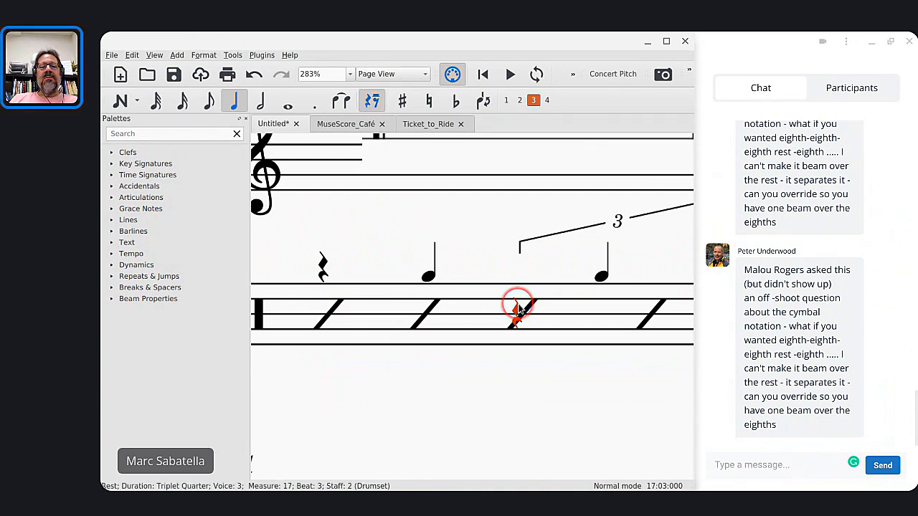
{"action": "key", "text": "Up"}
{"action": "key", "text": "Up"}
{"action": "key", "text": "Up"}
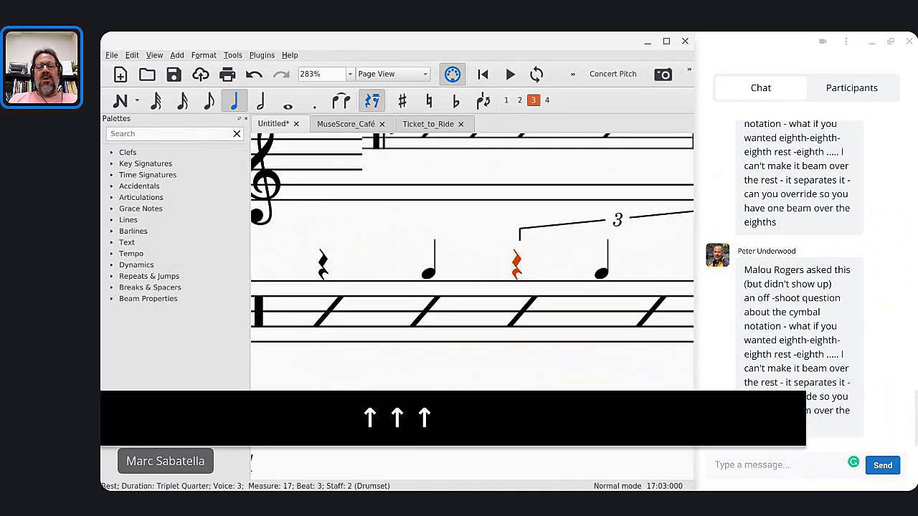
{"action": "key", "text": "Escape"}
{"action": "scroll", "coordinate": [445, 387], "scroll_direction": "down", "scroll_amount": 2}
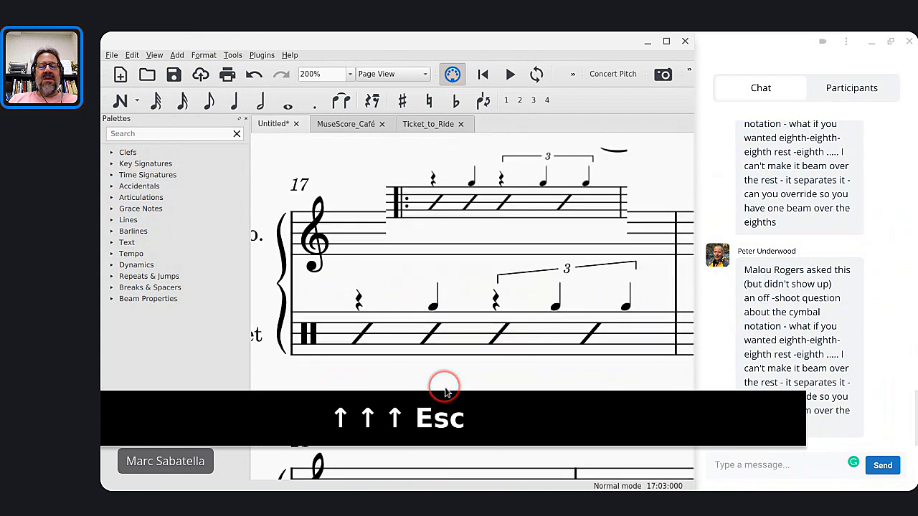
Select all rests in the same voice as the drumset's beat 1 cue rest in measure 17
{"action": "right_click", "coordinate": [361, 301]}
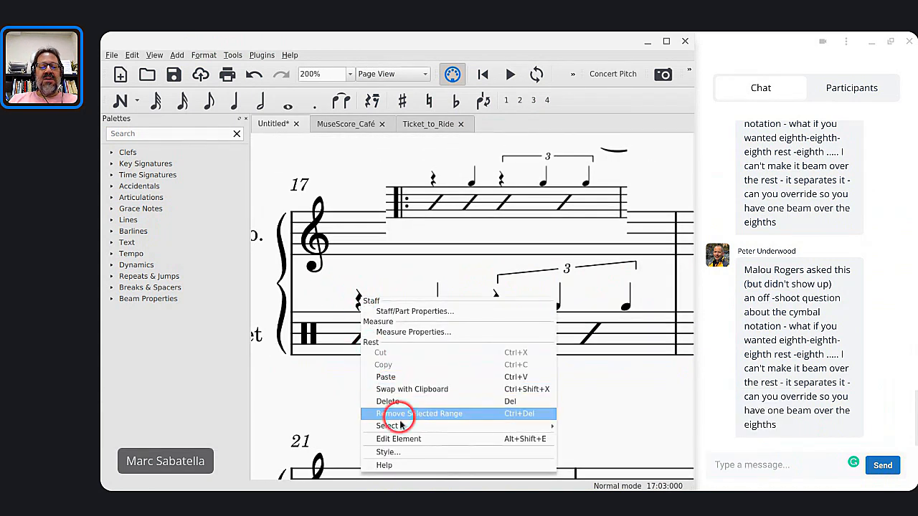
{"action": "mouse_move", "coordinate": [395, 425]}
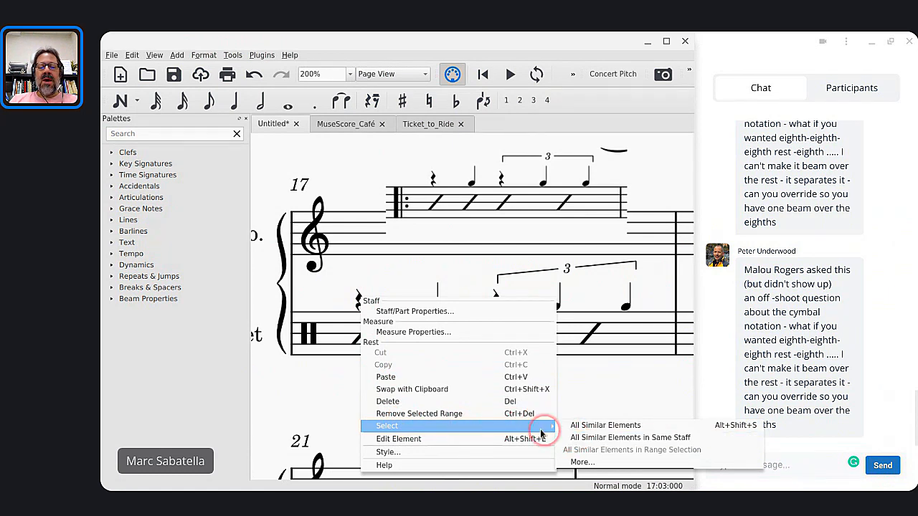
{"action": "left_click", "coordinate": [568, 464]}
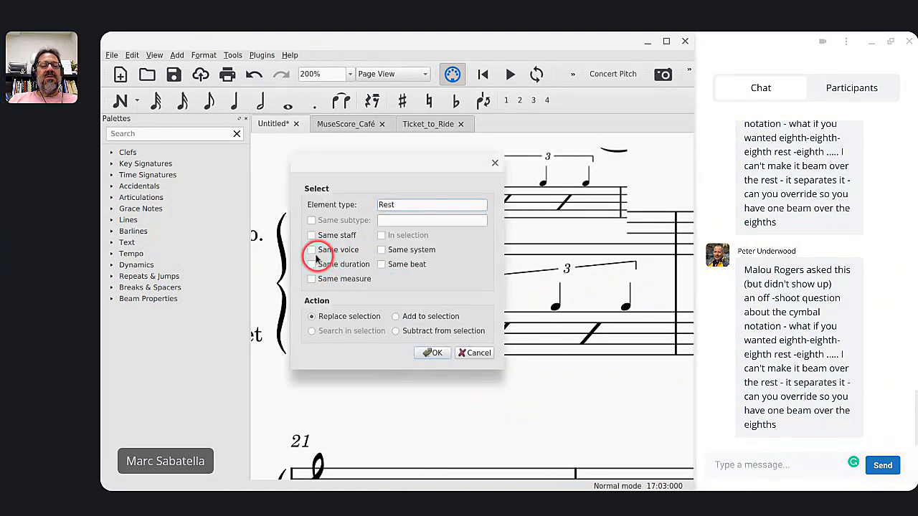
{"action": "left_click", "coordinate": [311, 249]}
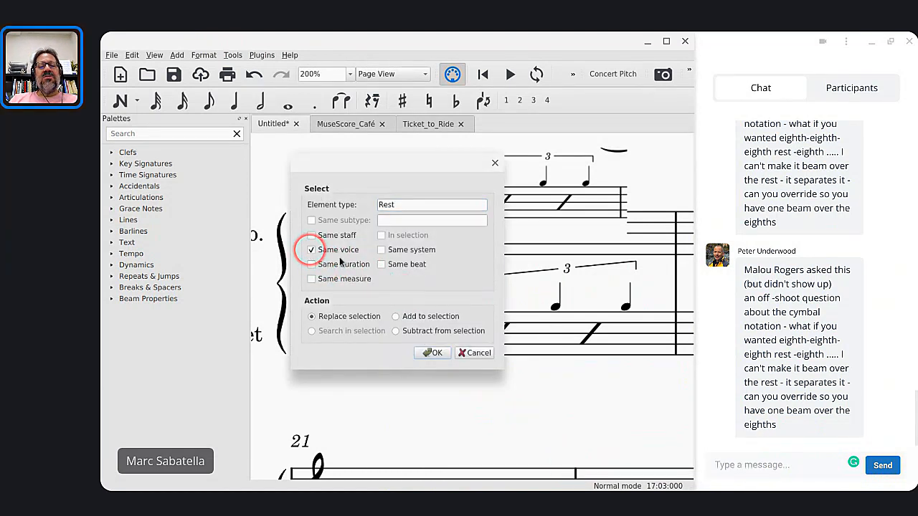
{"action": "left_click", "coordinate": [433, 353]}
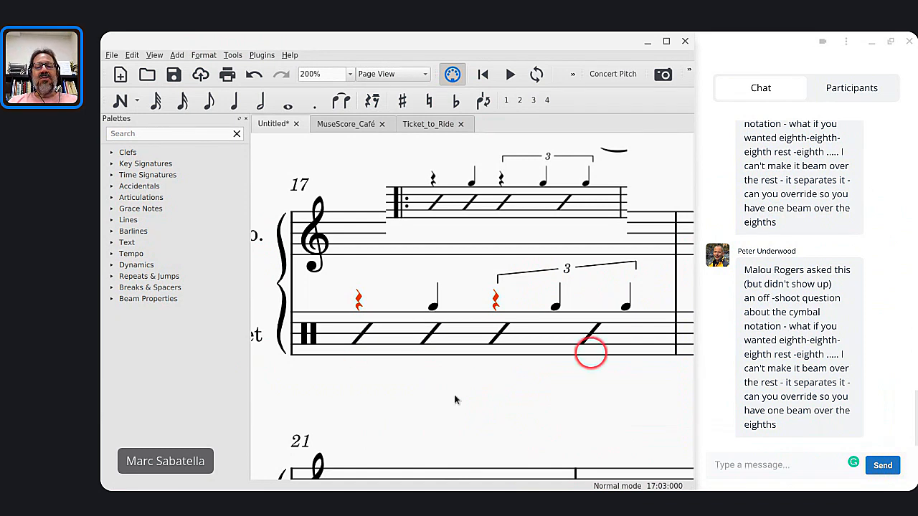
{"action": "scroll", "coordinate": [522, 343], "scroll_direction": "down", "scroll_amount": 2, "text": "ctrl"}
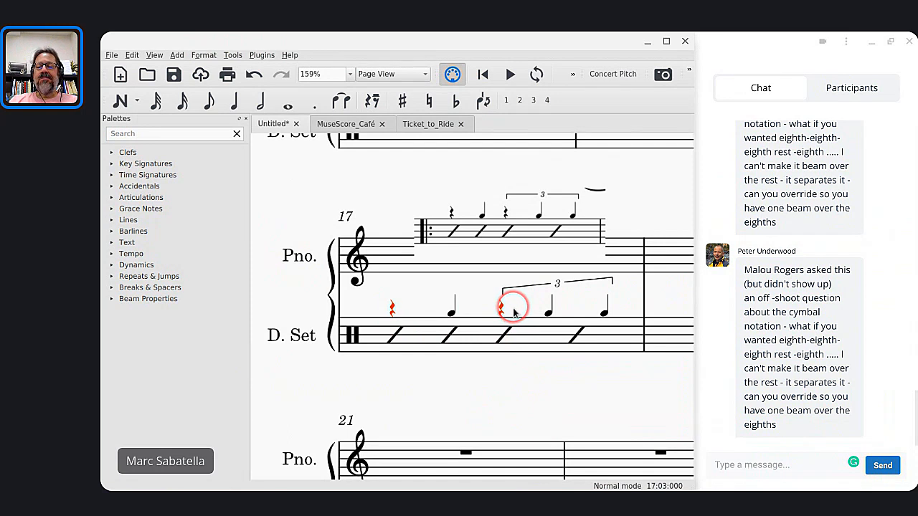
Read through the chat questions about cymbal beaming, drum rolls, tom tuning and measure playback
{"action": "scroll", "coordinate": [539, 355], "scroll_direction": "right", "scroll_amount": 5}
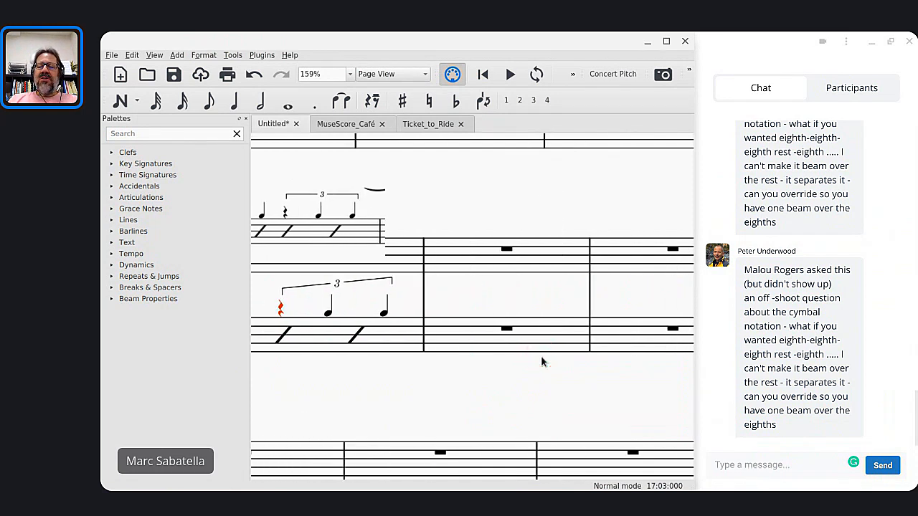
{"action": "scroll", "coordinate": [760, 269], "scroll_direction": "up", "scroll_amount": 5}
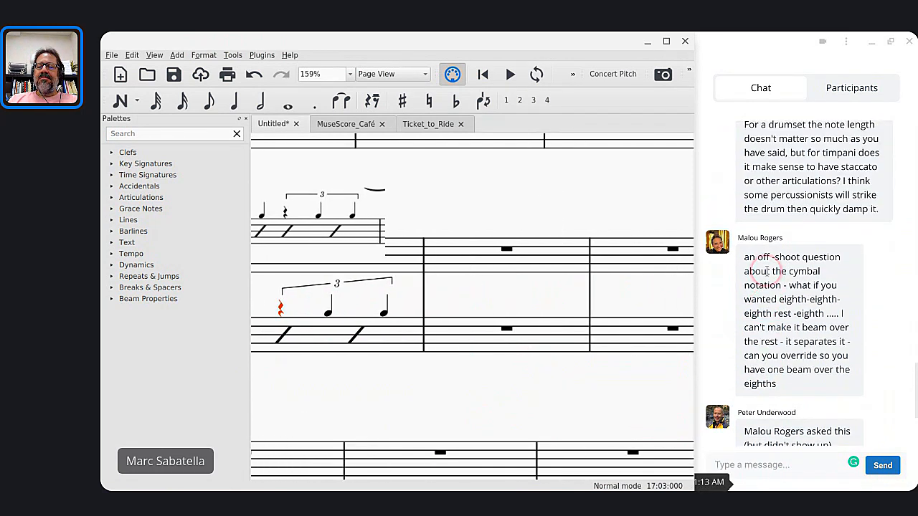
{"action": "scroll", "coordinate": [789, 287], "scroll_direction": "down", "scroll_amount": 4}
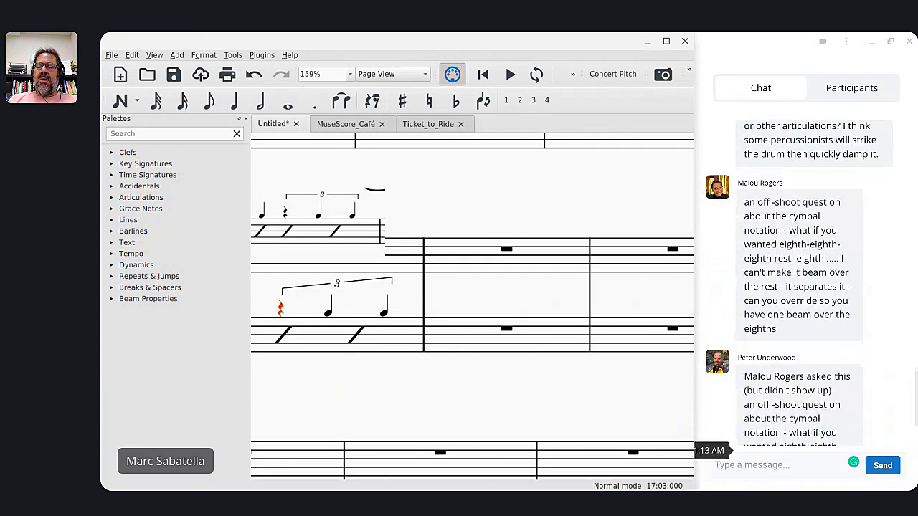
{"action": "scroll", "coordinate": [788, 322], "scroll_direction": "down", "scroll_amount": 2}
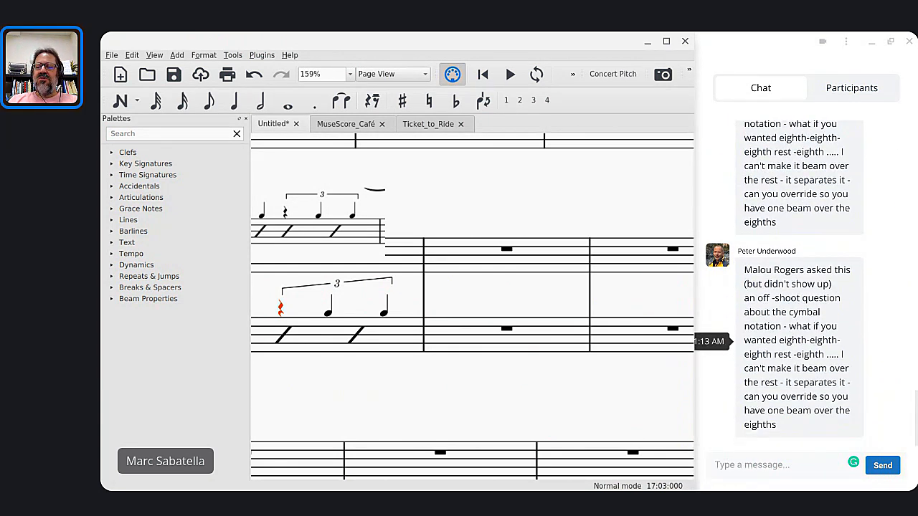
{"action": "scroll", "coordinate": [795, 341], "scroll_direction": "up", "scroll_amount": 10}
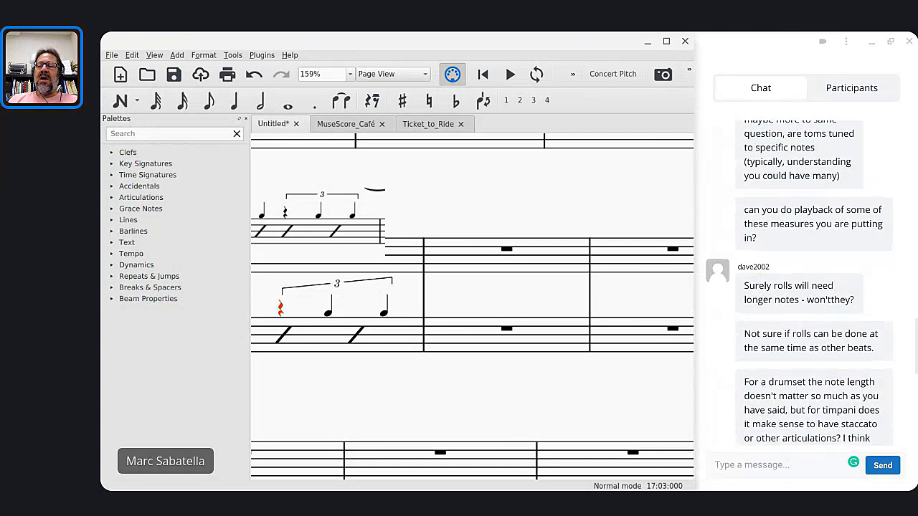
{"action": "scroll", "coordinate": [796, 287], "scroll_direction": "up", "scroll_amount": 1}
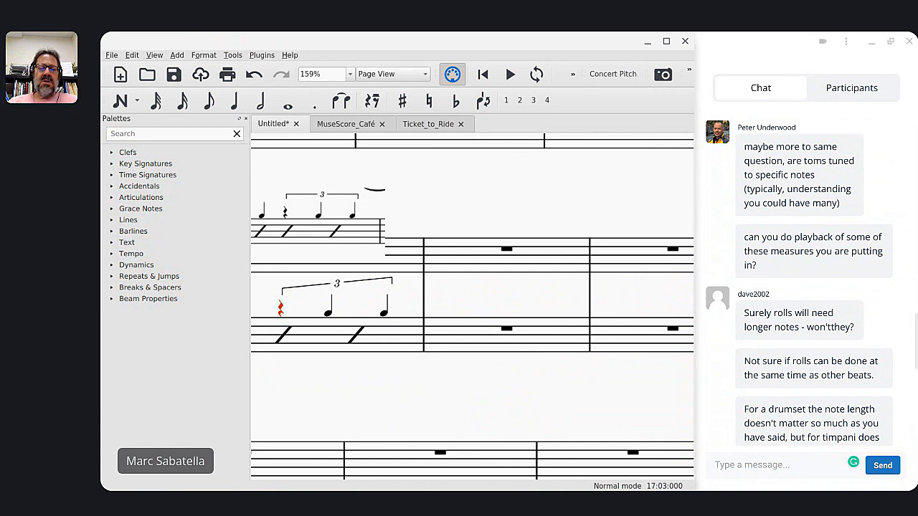
Enter seven quarter-note Crash Cymbal 1 hits in the drumset staff from measure 18 beat 1 through measure 19 beat 3
{"action": "left_click", "coordinate": [506, 329]}
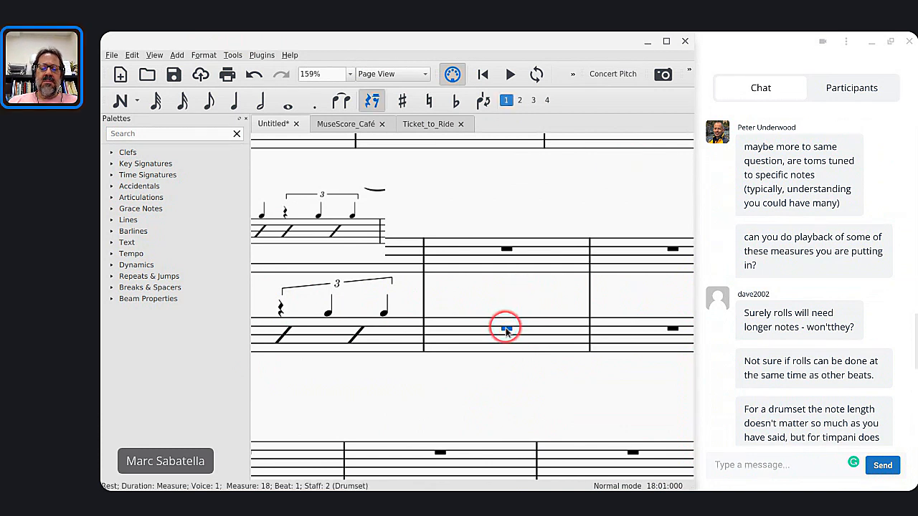
{"action": "key", "text": "n"}
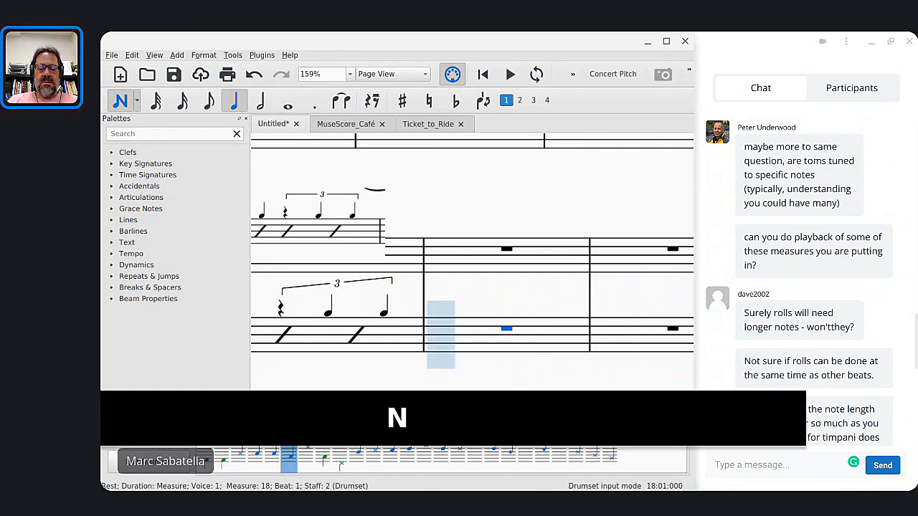
{"action": "key", "text": "5"}
{"action": "key", "text": "c"}
{"action": "key", "text": "c"}
{"action": "key", "text": "c"}
{"action": "key", "text": "c"}
{"action": "key", "text": "c"}
{"action": "key", "text": "c"}
{"action": "key", "text": "c"}
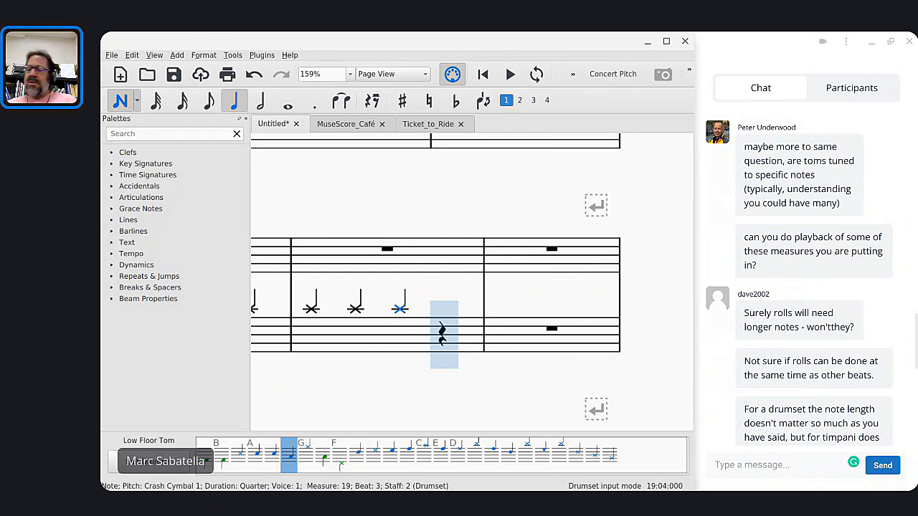
{"action": "left_click", "coordinate": [459, 264]}
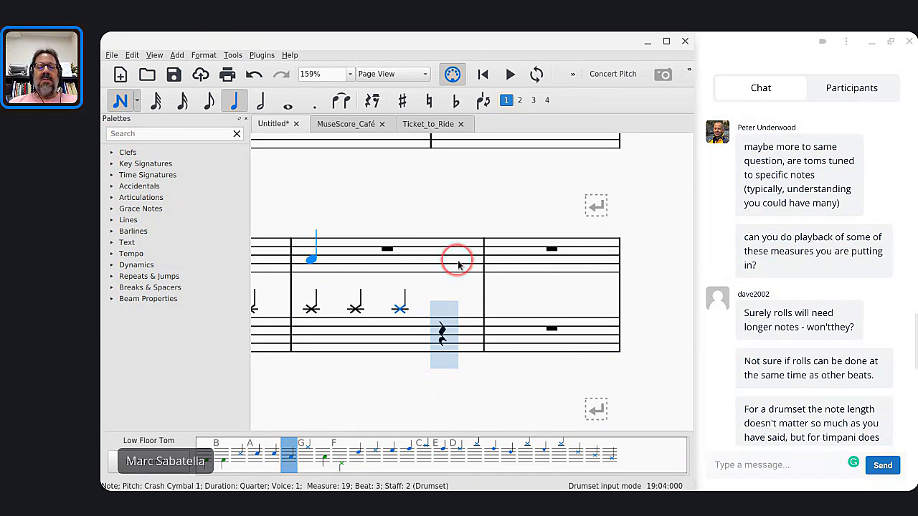
{"action": "key", "text": "Escape"}
{"action": "scroll", "coordinate": [459, 264], "scroll_direction": "down", "scroll_amount": 4}
{"action": "left_click", "coordinate": [793, 251]}
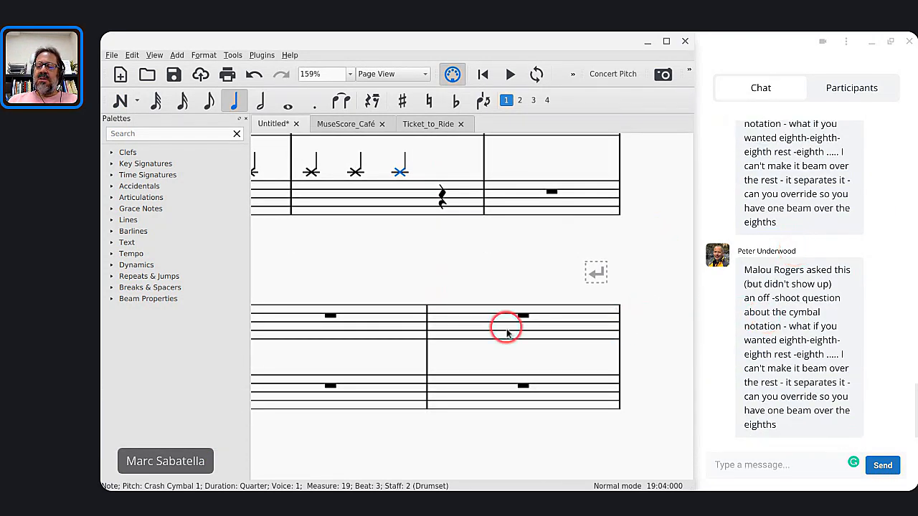
{"action": "scroll", "coordinate": [507, 332], "scroll_direction": "down", "scroll_amount": 3}
{"action": "scroll", "coordinate": [506, 332], "scroll_direction": "left", "scroll_amount": 8}
{"action": "scroll", "coordinate": [506, 332], "scroll_direction": "up", "scroll_amount": 2}
{"action": "scroll", "coordinate": [506, 332], "scroll_direction": "left", "scroll_amount": 3}
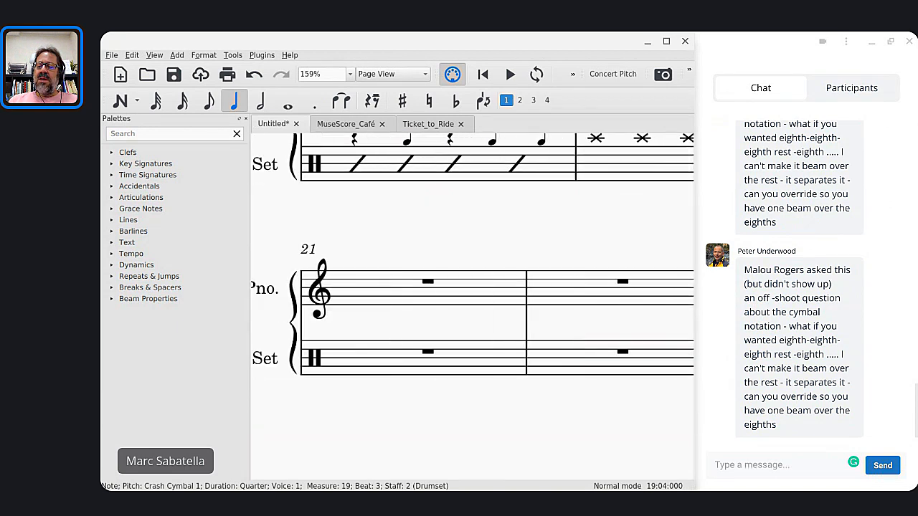
{"action": "left_click", "coordinate": [378, 351]}
{"action": "key", "text": "n"}
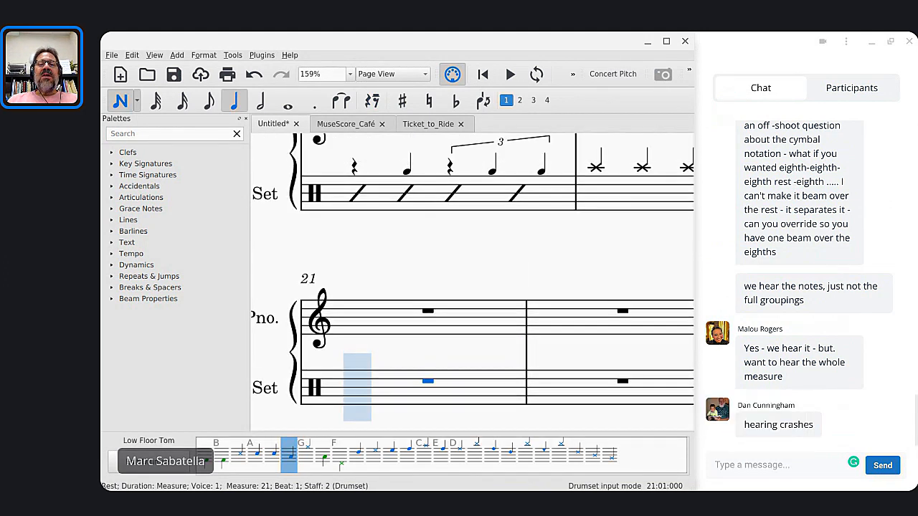
{"action": "key", "text": "Escape"}
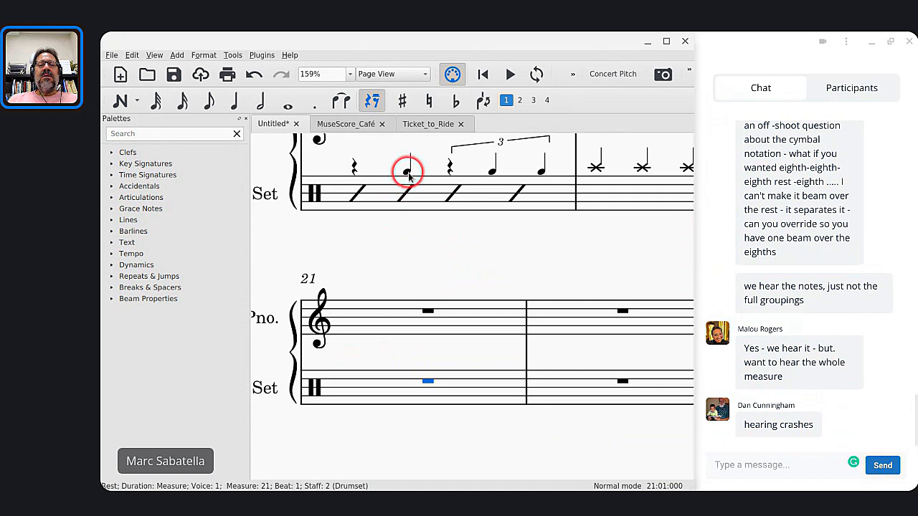
Select the drumset's measure 17 and play it back to check how the slash notation sounds
{"action": "left_click", "coordinate": [354, 196]}
{"action": "left_click", "coordinate": [400, 204]}
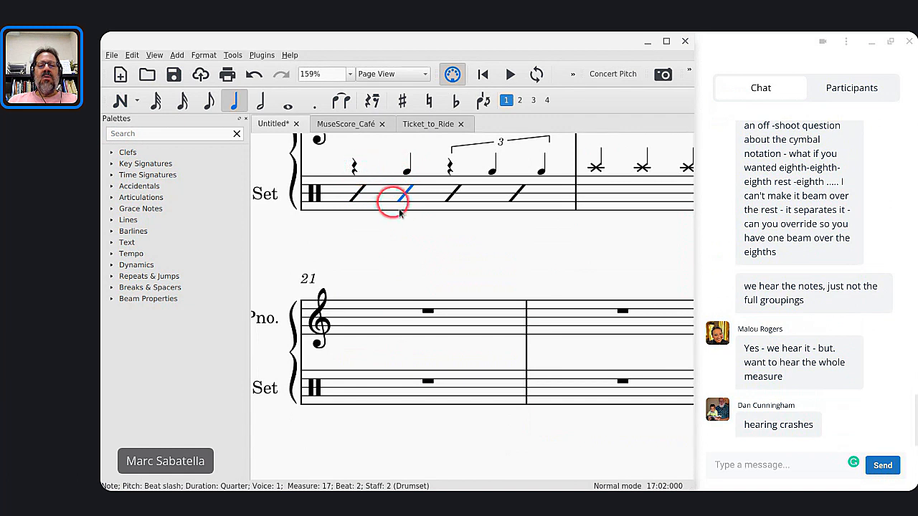
{"action": "left_click", "coordinate": [383, 194]}
{"action": "key", "text": "space"}
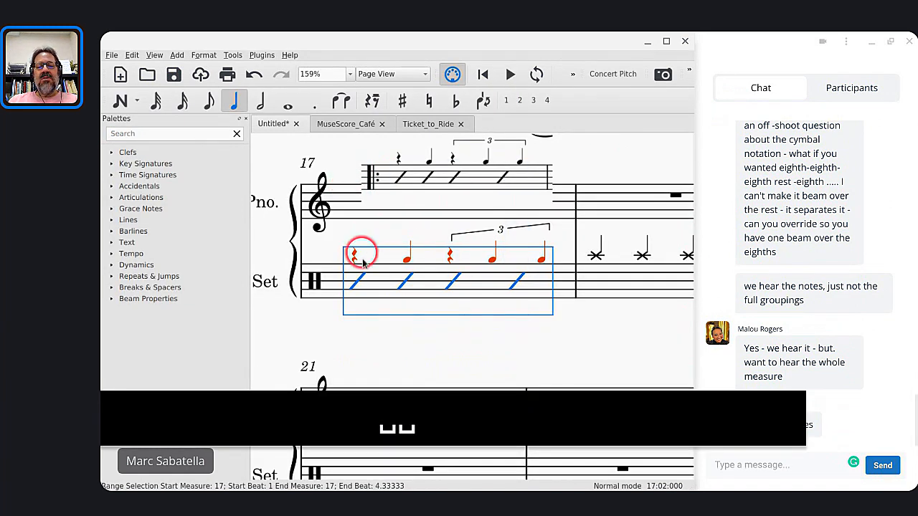
Enable playback for the voice 3 cue note on beat 2 of the drumset's measure 17
{"action": "left_click", "coordinate": [406, 261]}
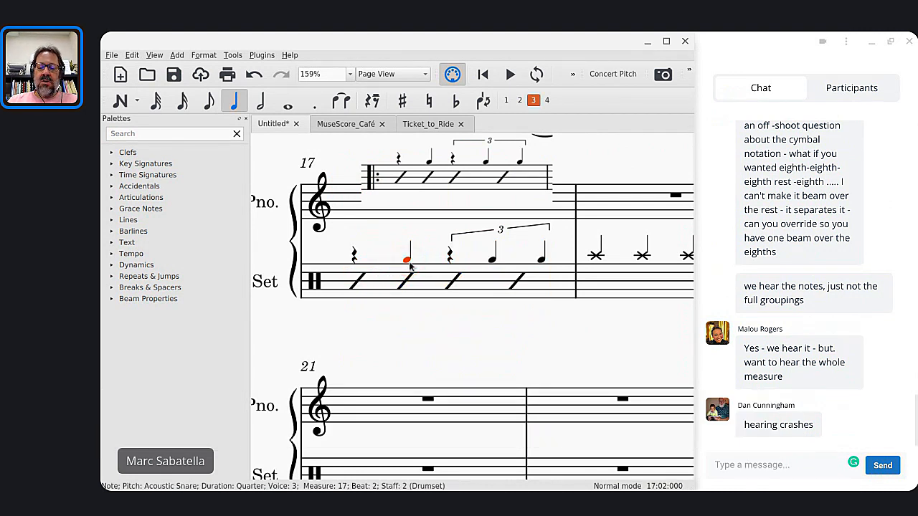
{"action": "key", "text": "F10"}
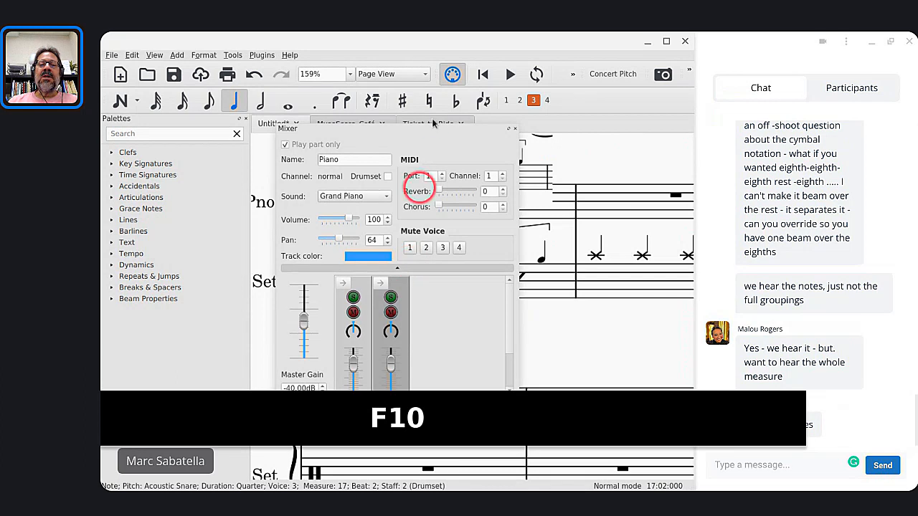
{"action": "left_click", "coordinate": [514, 129]}
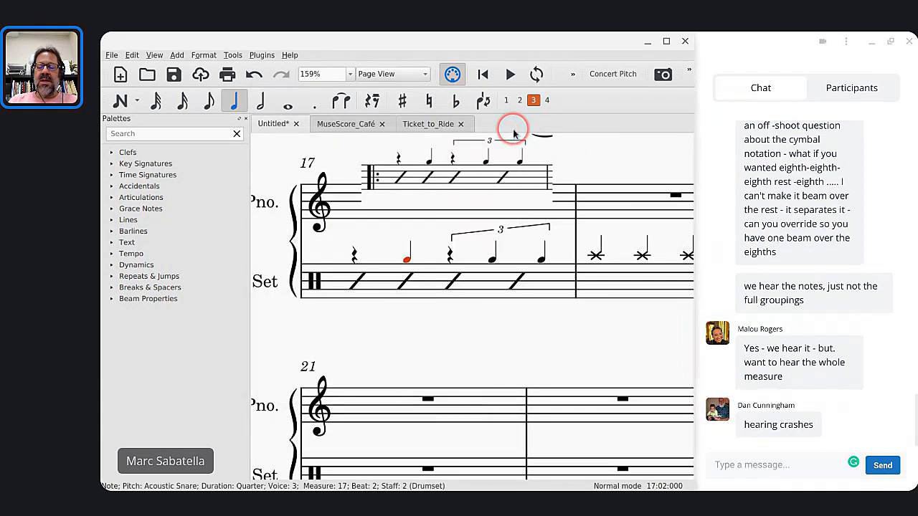
{"action": "key", "text": "F8"}
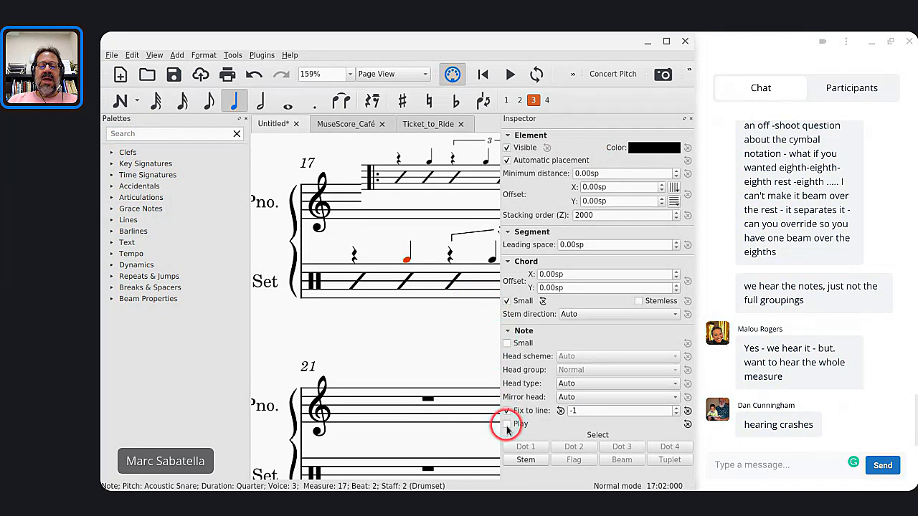
{"action": "left_click", "coordinate": [507, 425]}
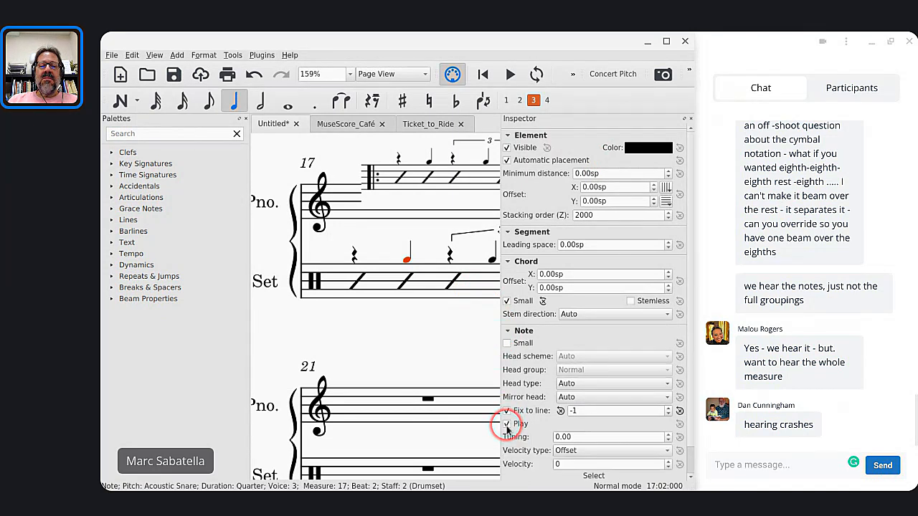
Play back the drumset's measure 17 again with the beat 2 cue note enabled and hide the element properties
{"action": "left_click", "coordinate": [377, 287]}
{"action": "key", "text": "space"}
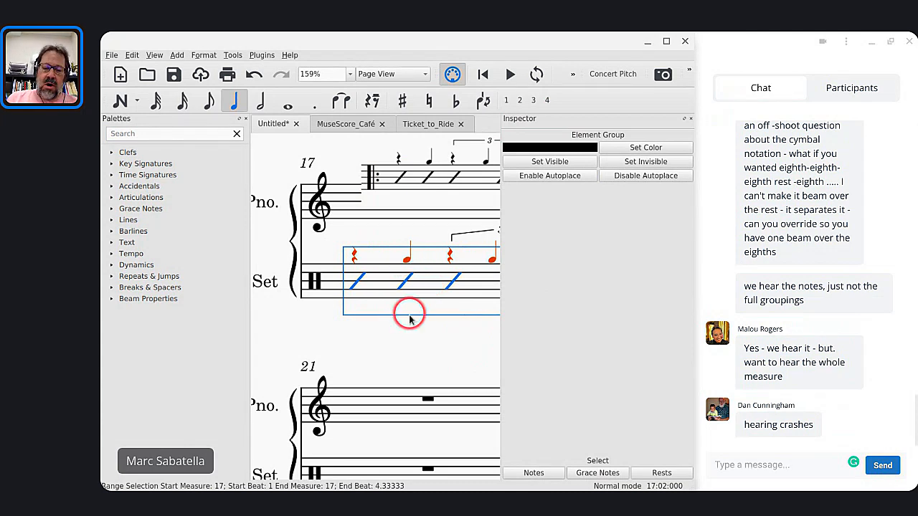
{"action": "left_click", "coordinate": [691, 119]}
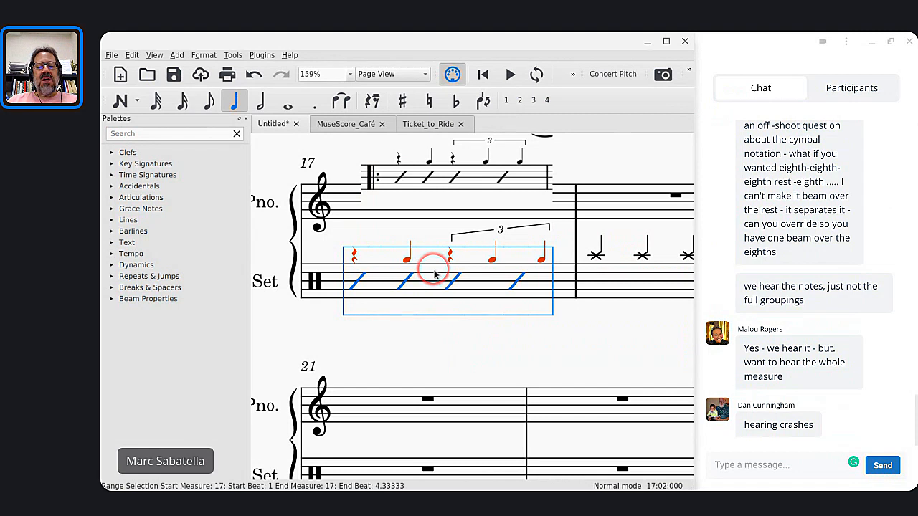
{"action": "scroll", "coordinate": [434, 275], "scroll_direction": "down", "scroll_amount": 2}
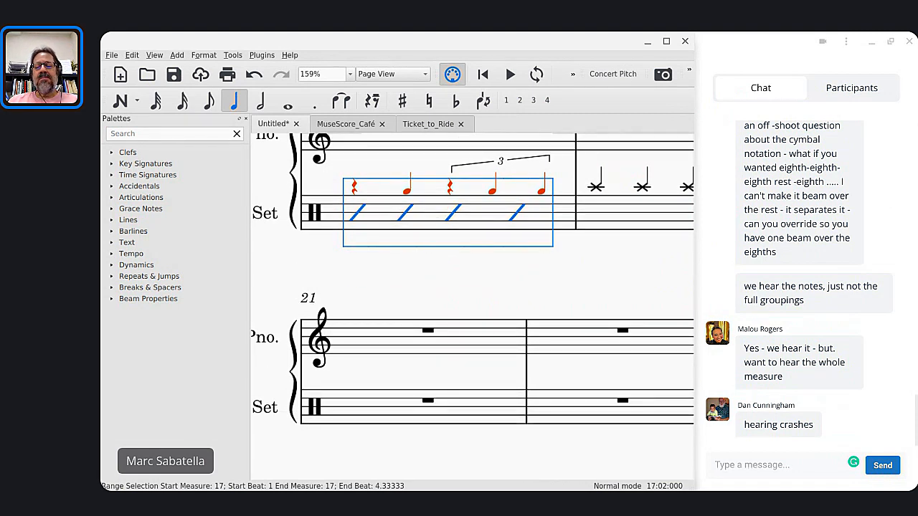
{"action": "scroll", "coordinate": [394, 385], "scroll_direction": "down", "scroll_amount": 2}
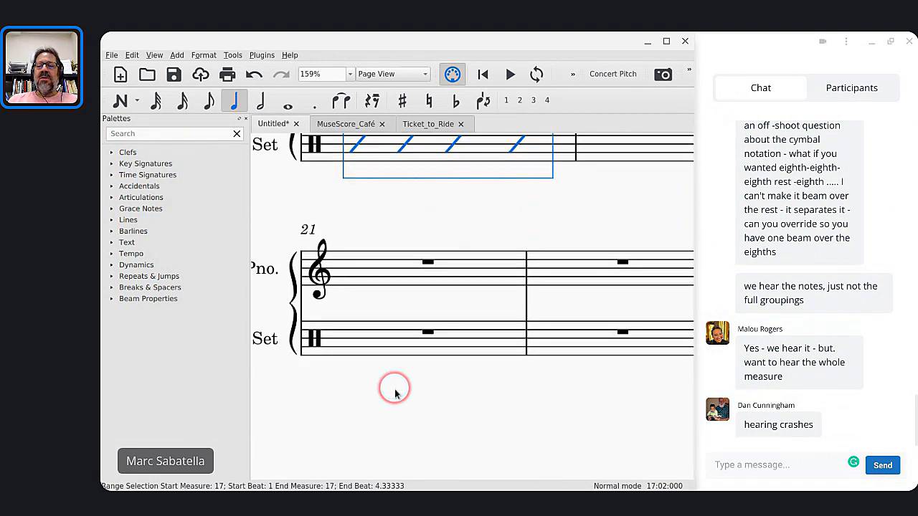
Enter two Ride Cymbal 1 eighth notes, an eighth rest and another Ride Cymbal 1 eighth on beats 1 and 2 of the drumset's measure 21
{"action": "left_click", "coordinate": [382, 337]}
{"action": "key", "text": "n"}
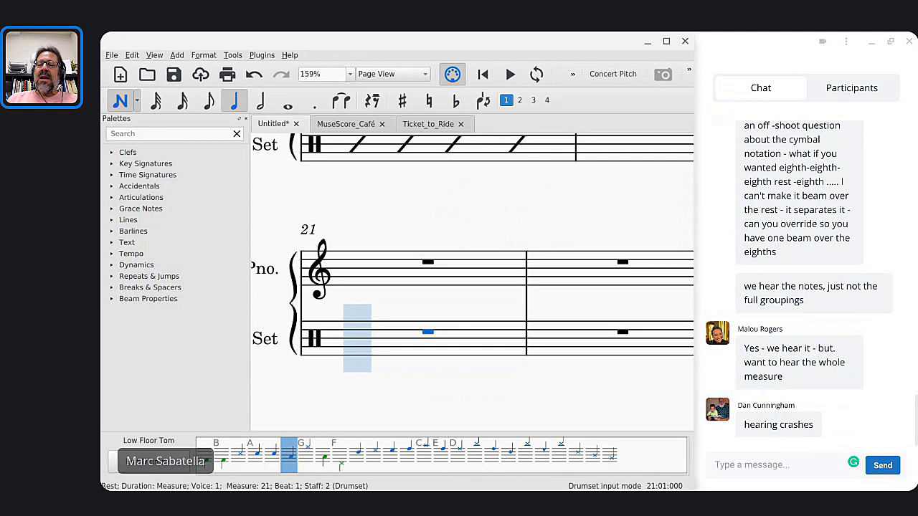
{"action": "key", "text": "4"}
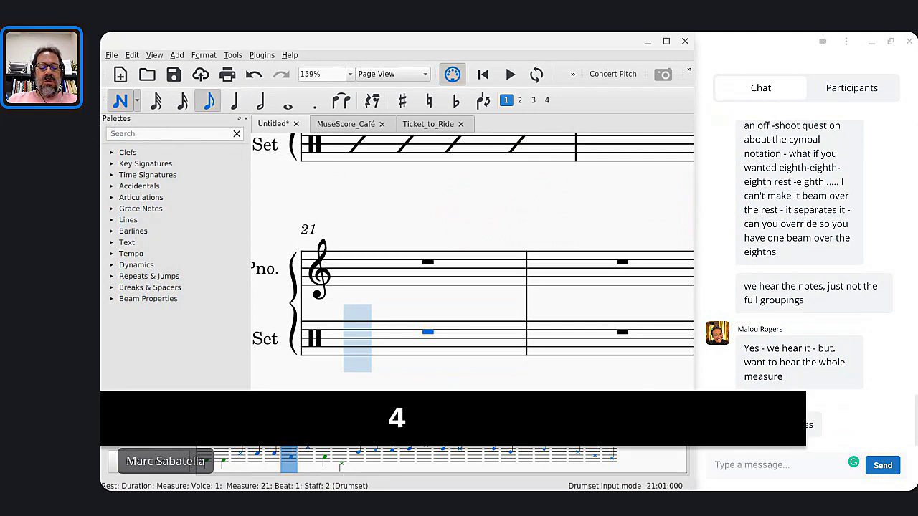
{"action": "key", "text": "d"}
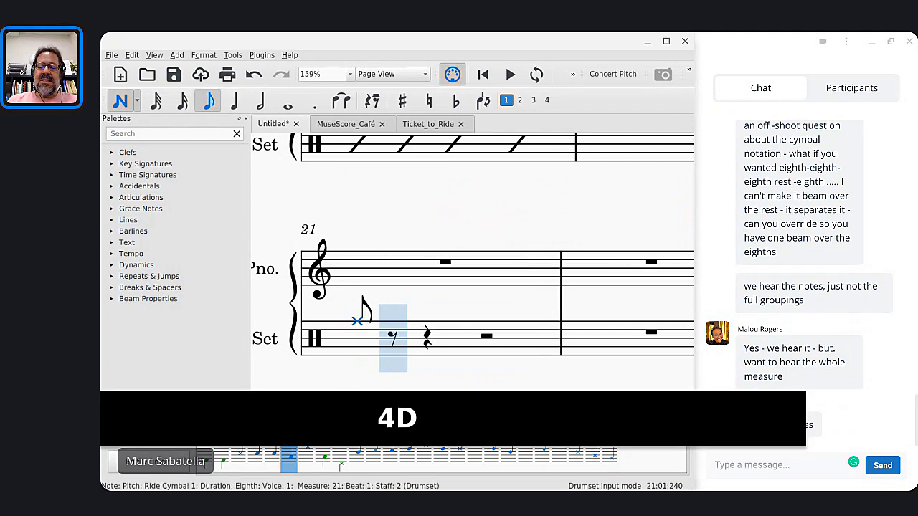
{"action": "key", "text": "d"}
{"action": "key", "text": "0"}
{"action": "key", "text": "d"}
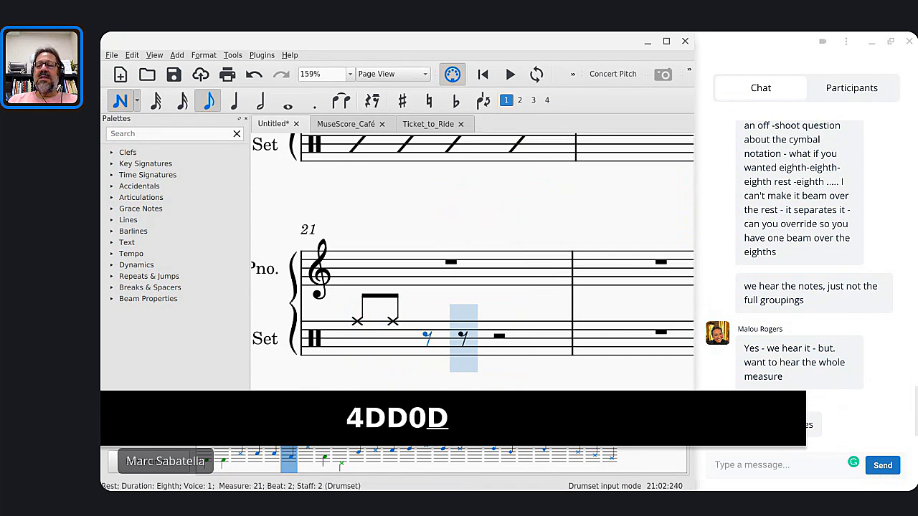
{"action": "key", "text": "Escape"}
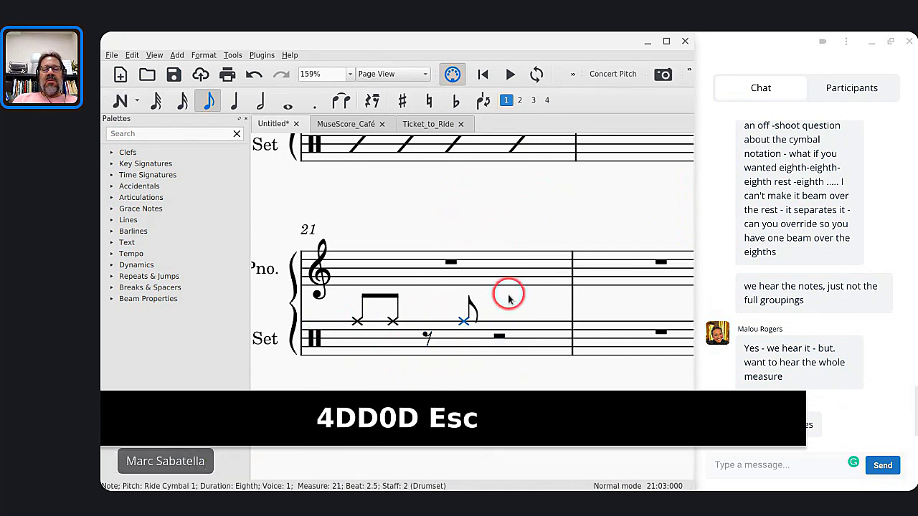
Fill beats 3 and 4 of the drumset's measure 21 with the same Ride Cymbal 1 pattern: two eighths, an eighth rest, one eighth
{"action": "left_click", "coordinate": [426, 337]}
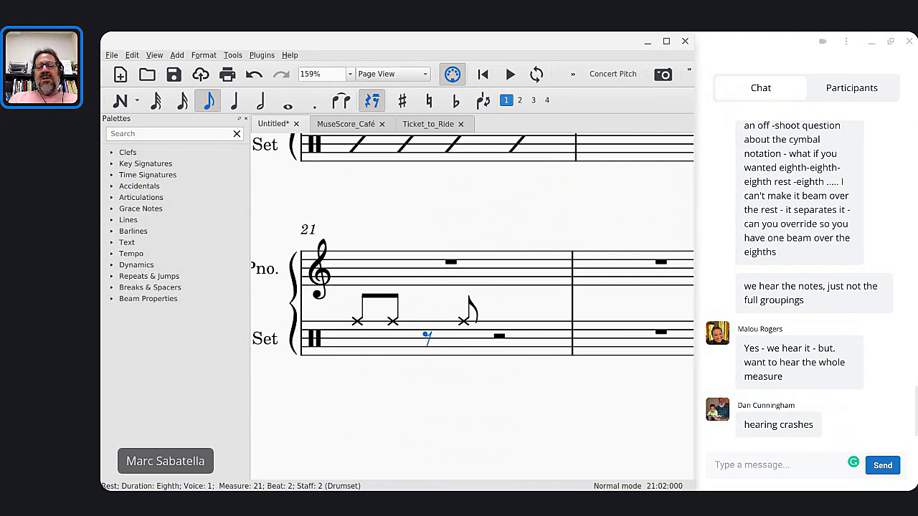
{"action": "key", "text": "n"}
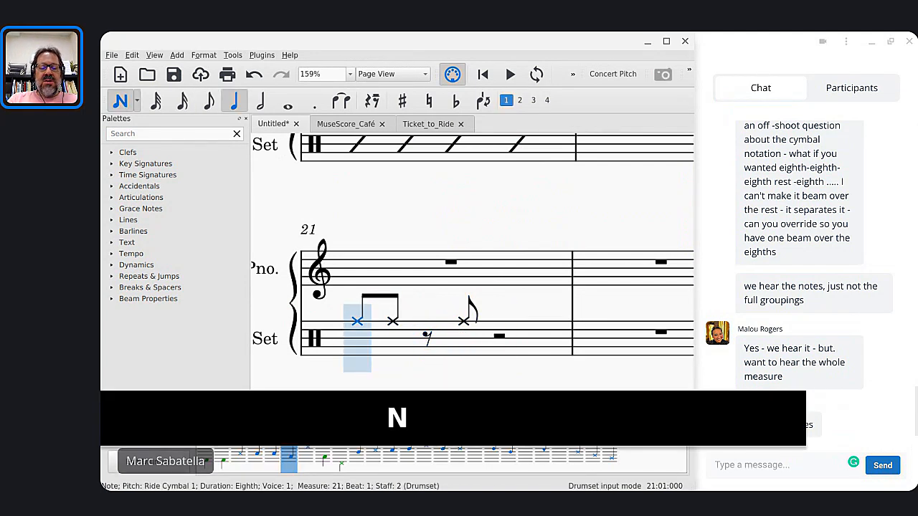
{"action": "key", "text": "Right"}
{"action": "key", "text": "Right"}
{"action": "key", "text": "Right"}
{"action": "key", "text": "Right"}
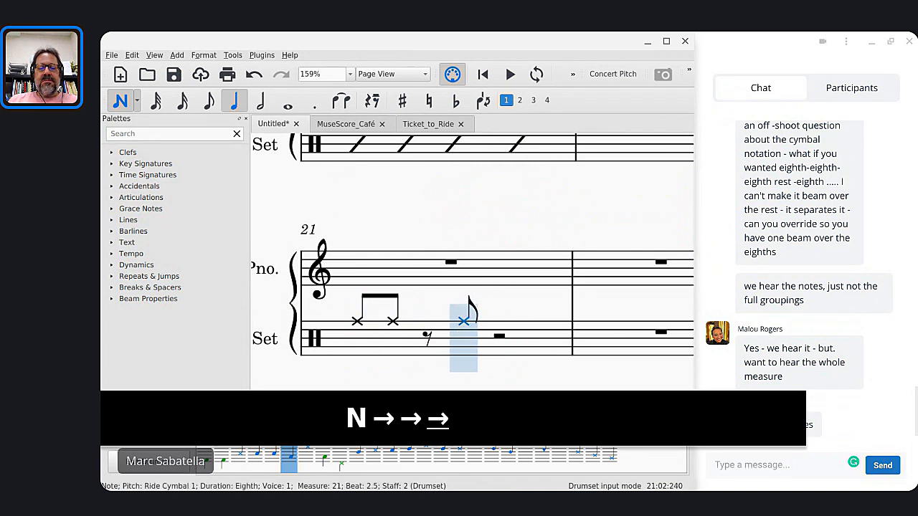
{"action": "key", "text": "4"}
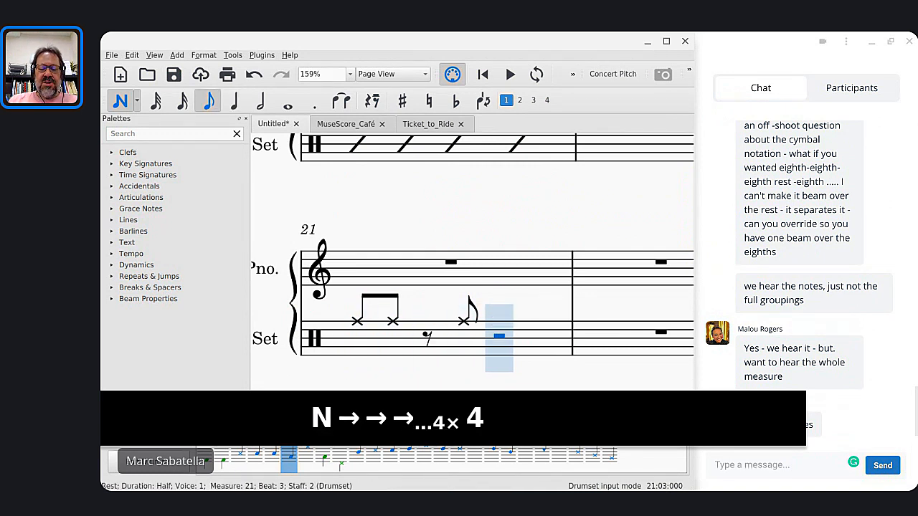
{"action": "key", "text": "d"}
{"action": "key", "text": "d"}
{"action": "key", "text": "0"}
{"action": "key", "text": "d"}
{"action": "key", "text": "Escape"}
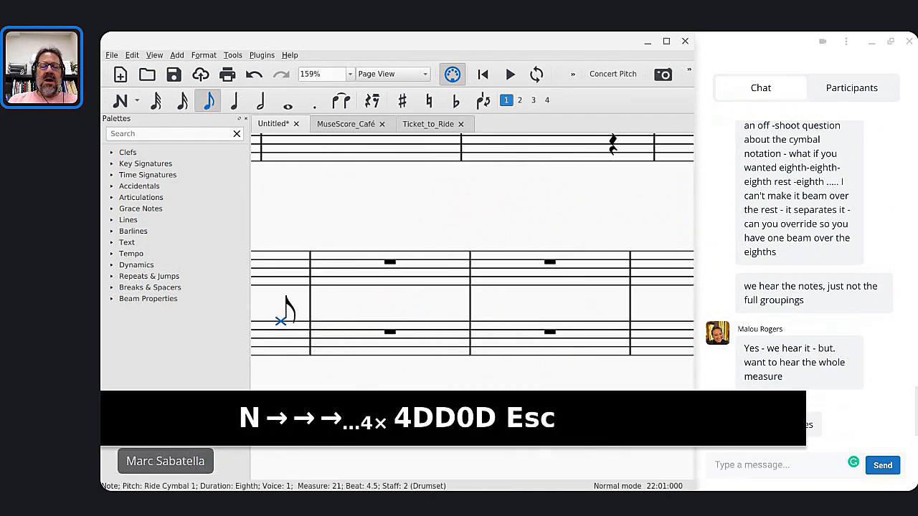
Add voice 2 quarter-note bass drum hits on beats 1 and 3 of the drumset's measure 21, with quarter rests on beats 2 and 4
{"action": "left_click", "coordinate": [383, 315]}
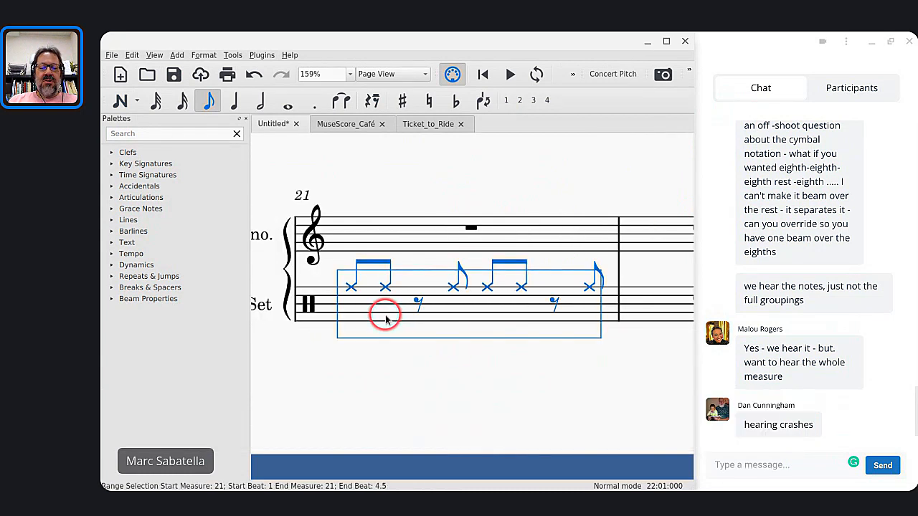
{"action": "key", "text": "n"}
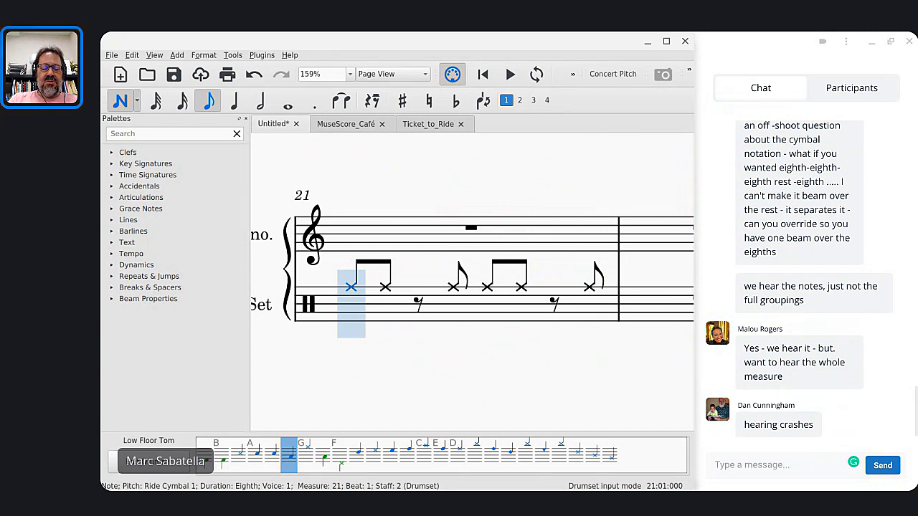
{"action": "key", "text": "5"}
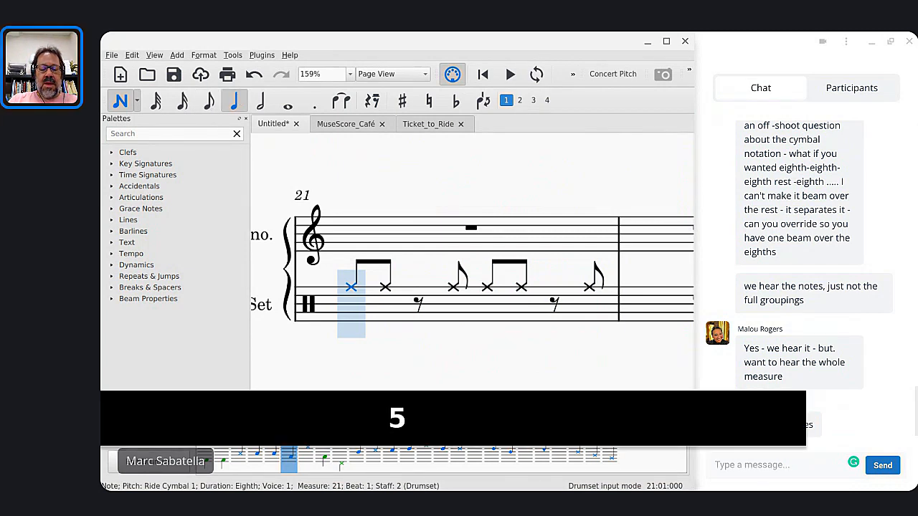
{"action": "key", "text": "b"}
{"action": "key", "text": "0"}
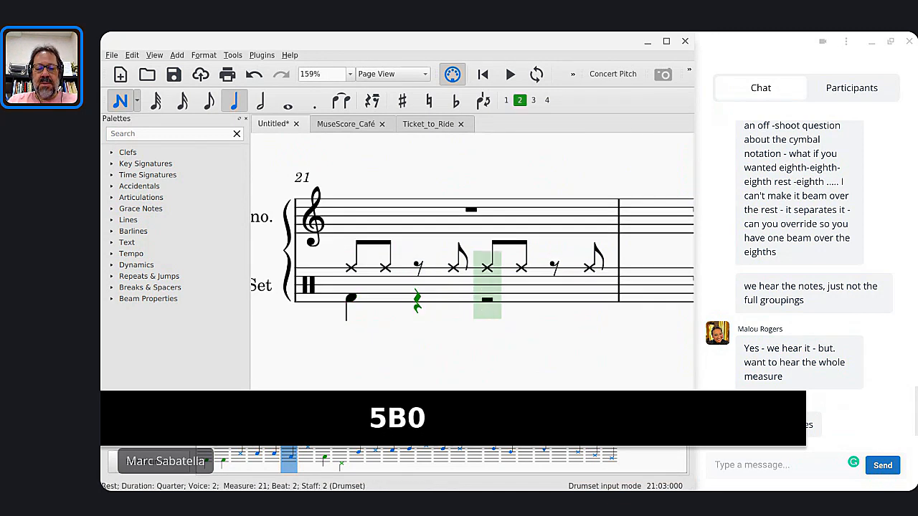
{"action": "key", "text": "b"}
{"action": "key", "text": "0"}
{"action": "key", "text": "Escape"}
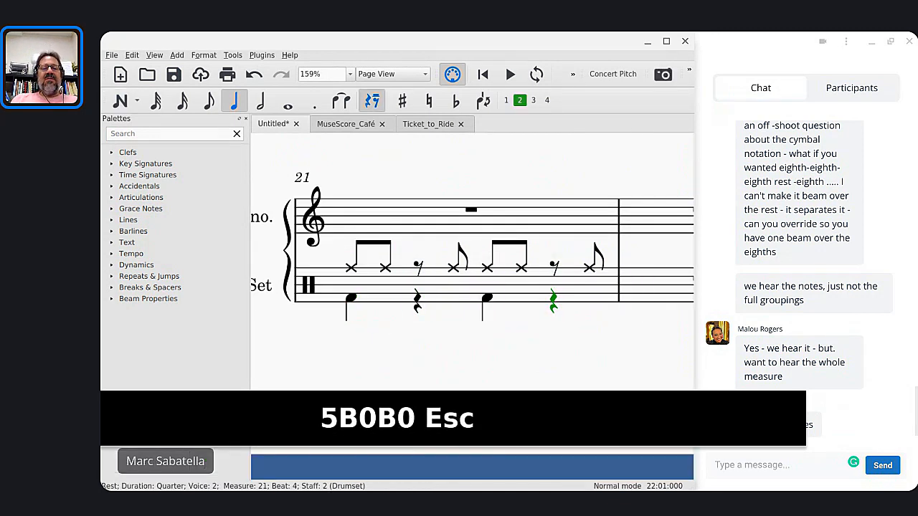
Select the drumset's measure 21 and play it back to check the cymbal and bass drum pattern
{"action": "left_click", "coordinate": [375, 295]}
{"action": "key", "text": "space"}
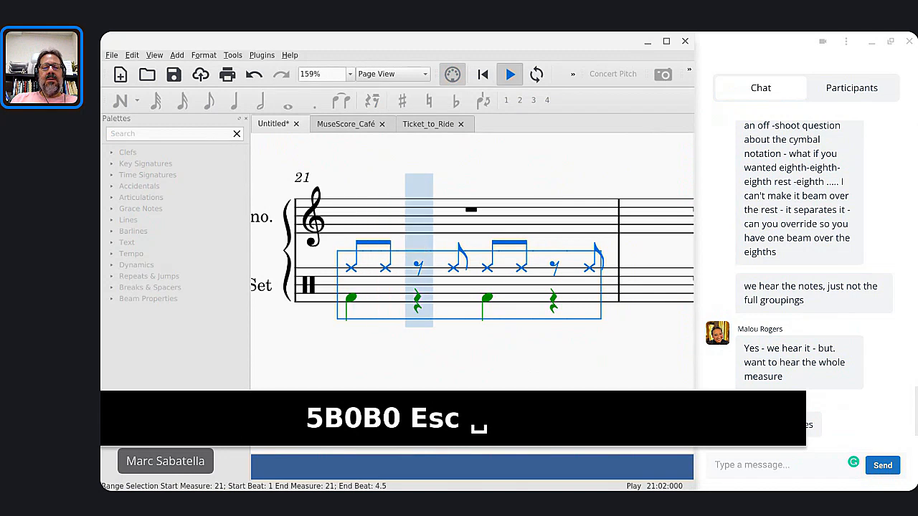
{"action": "key", "text": "space"}
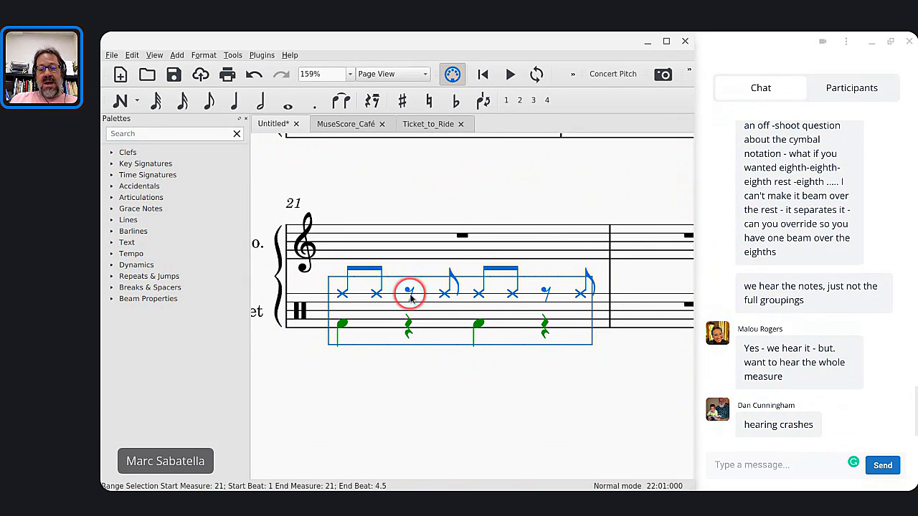
{"action": "left_click", "coordinate": [409, 291]}
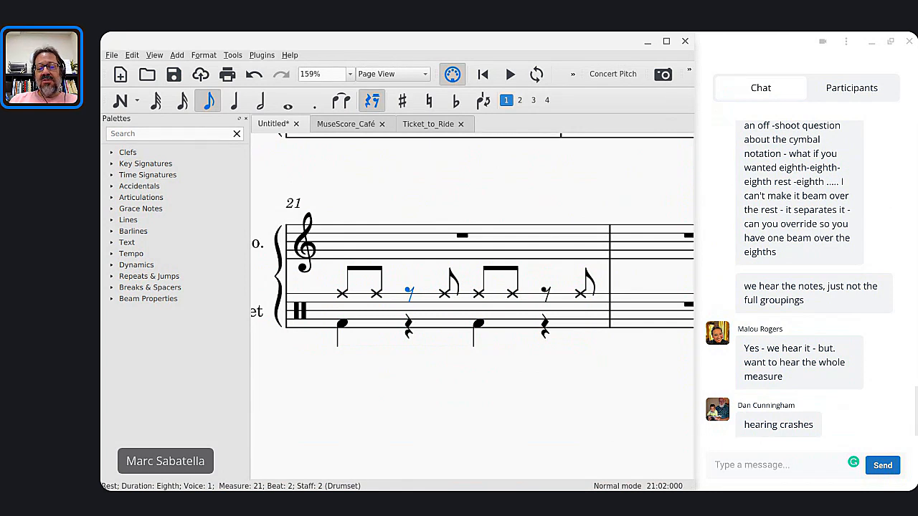
{"action": "key", "text": "n"}
{"action": "key", "text": "a"}
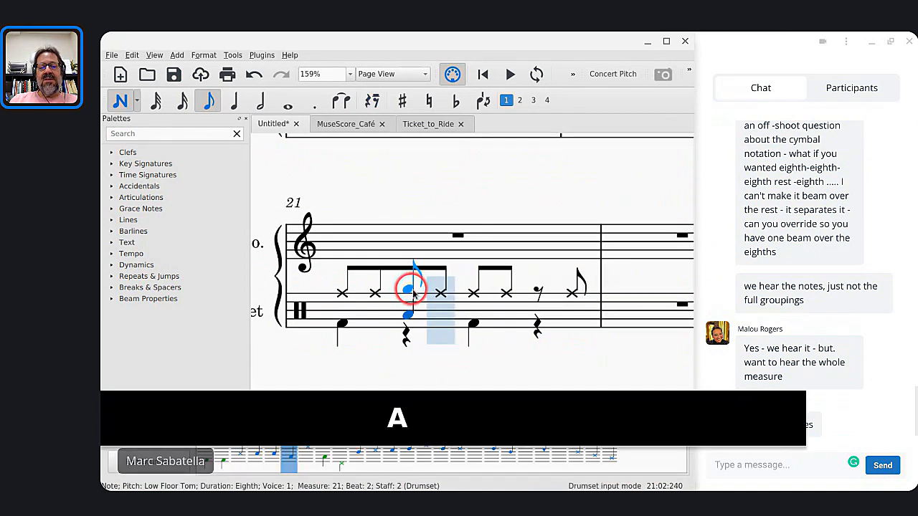
{"action": "left_click", "coordinate": [532, 293]}
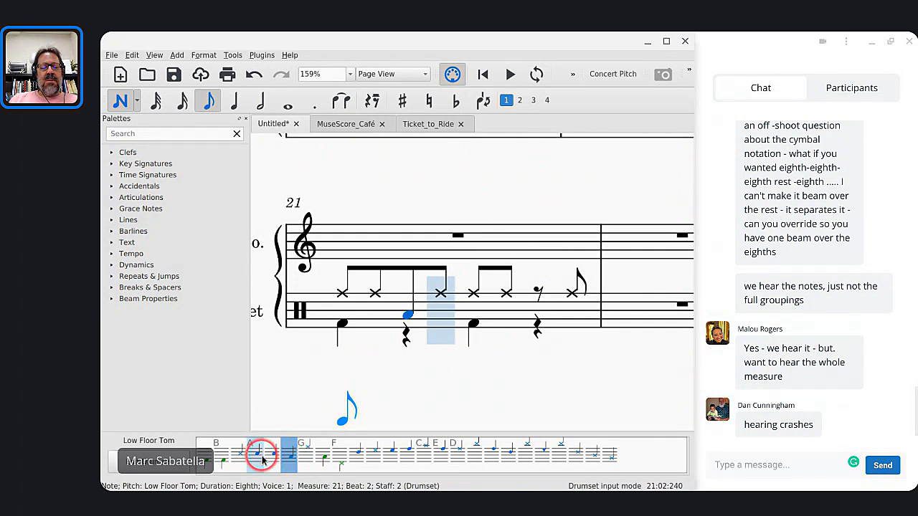
{"action": "key", "text": "ctrl+z"}
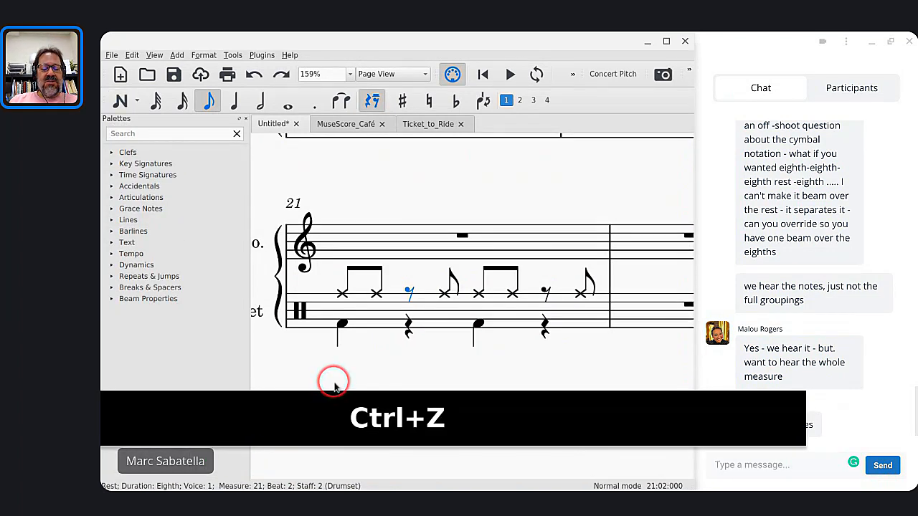
Replace the eighth rests on beats 2 and 4 of the drumset's measure 21 with Acoustic Snare eighth notes
{"action": "key", "text": "n"}
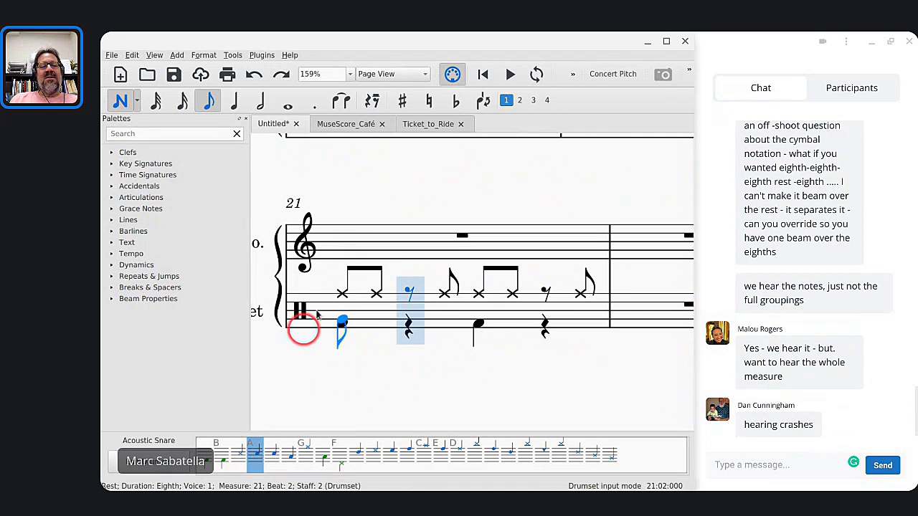
{"action": "key", "text": "a"}
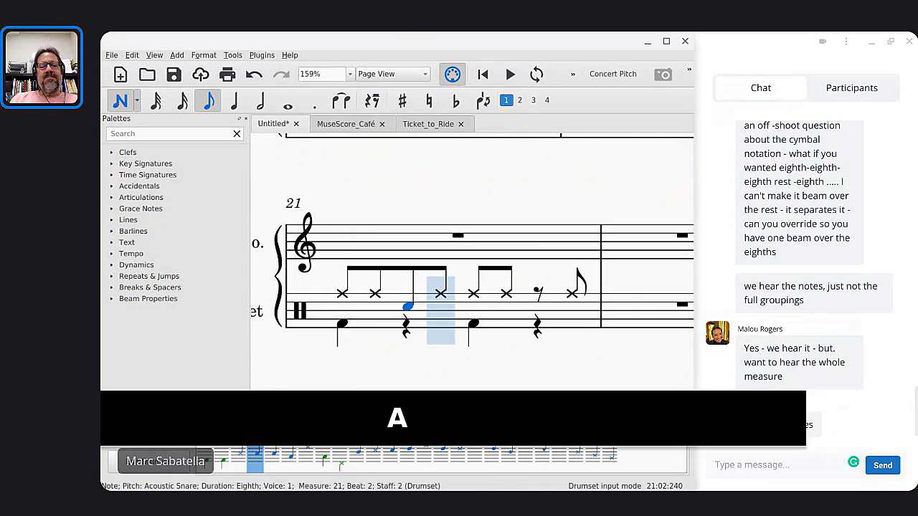
{"action": "key", "text": "Right"}
{"action": "key", "text": "Right"}
{"action": "key", "text": "Right"}
{"action": "key", "text": "Right"}
{"action": "key", "text": "a"}
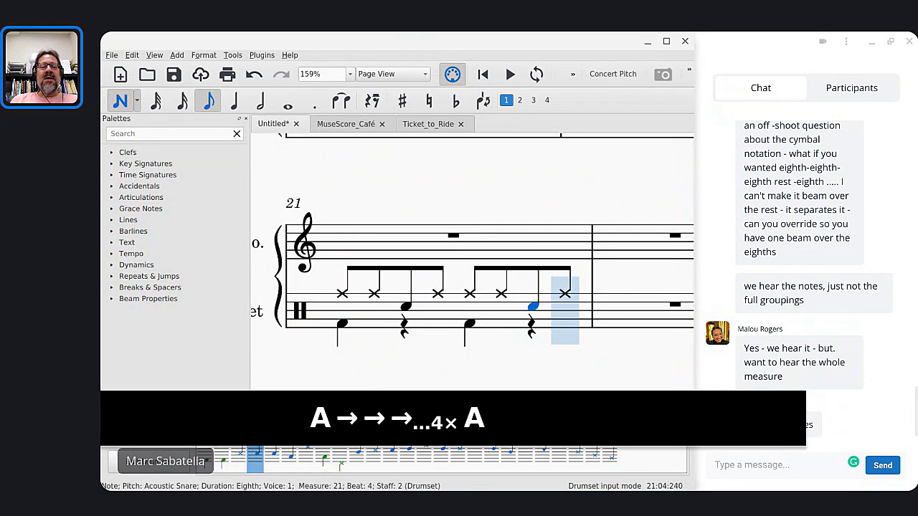
Play back the drumset's measure 21 from beat 1 to hear the groove with the snare hits
{"action": "key", "text": "Escape"}
{"action": "left_click", "coordinate": [344, 293]}
{"action": "key", "text": "space"}
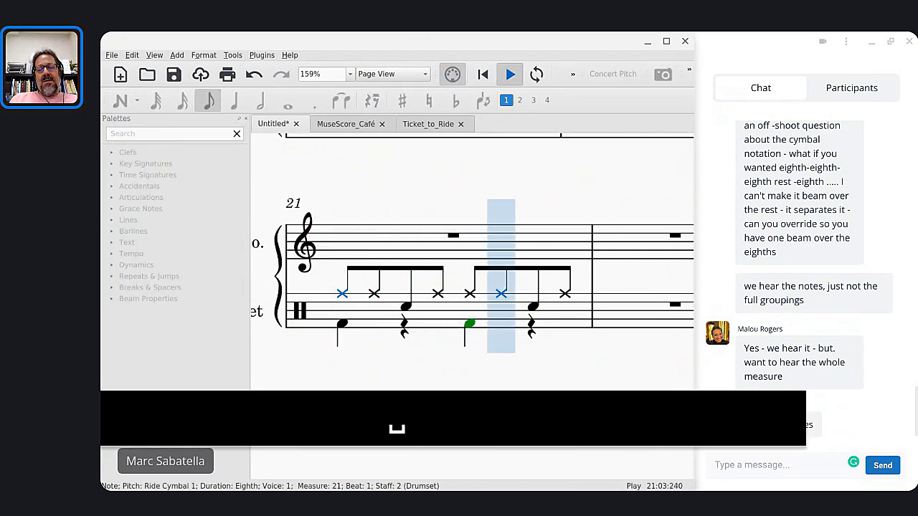
{"action": "key", "text": "space"}
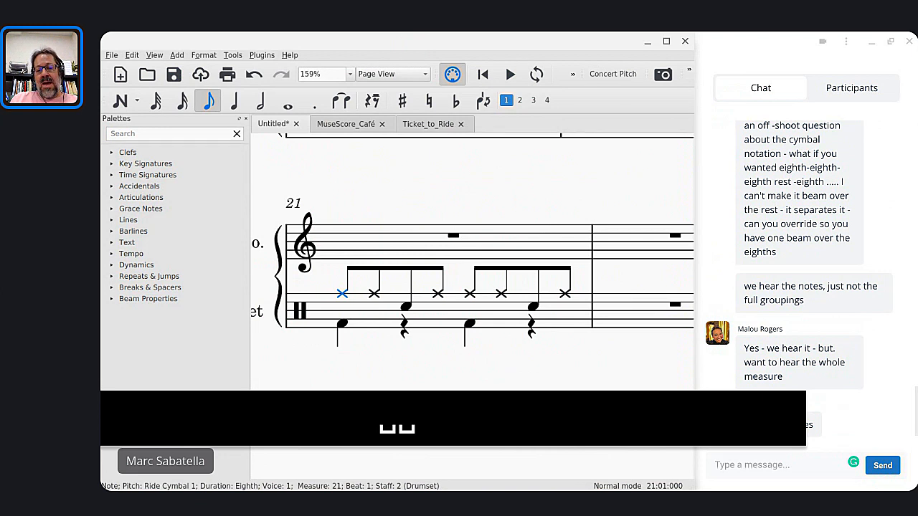
Delete the Acoustic Snare notes on beats 2 and 4 of the drumset's measure 21
{"action": "left_click", "coordinate": [406, 308]}
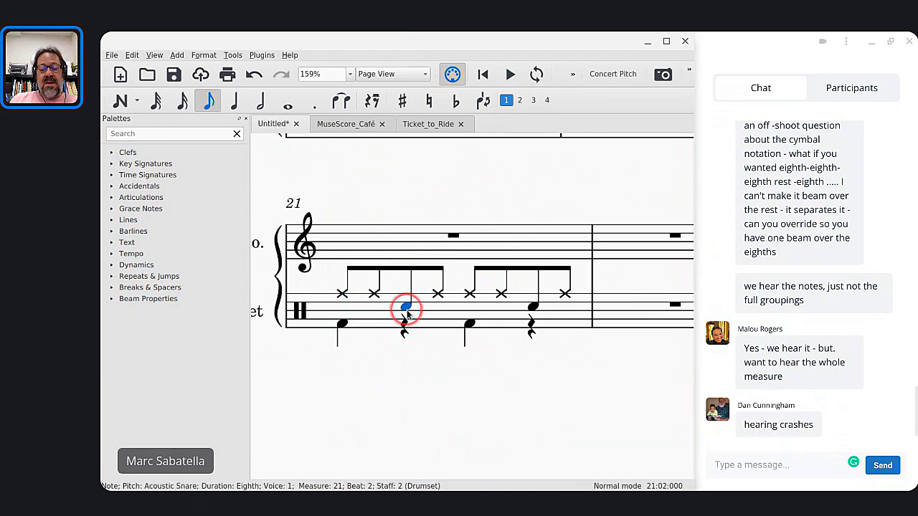
{"action": "key", "text": "BackSpace"}
{"action": "left_click", "coordinate": [538, 306]}
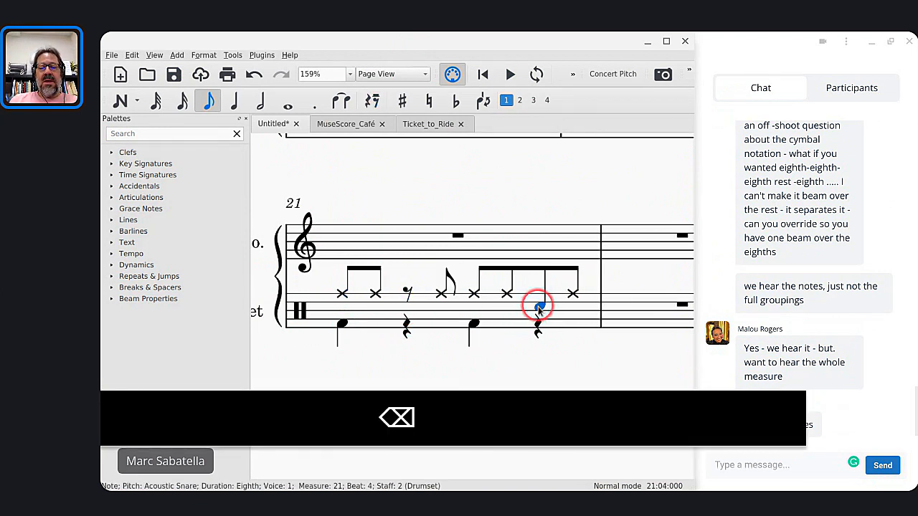
{"action": "key", "text": "BackSpace"}
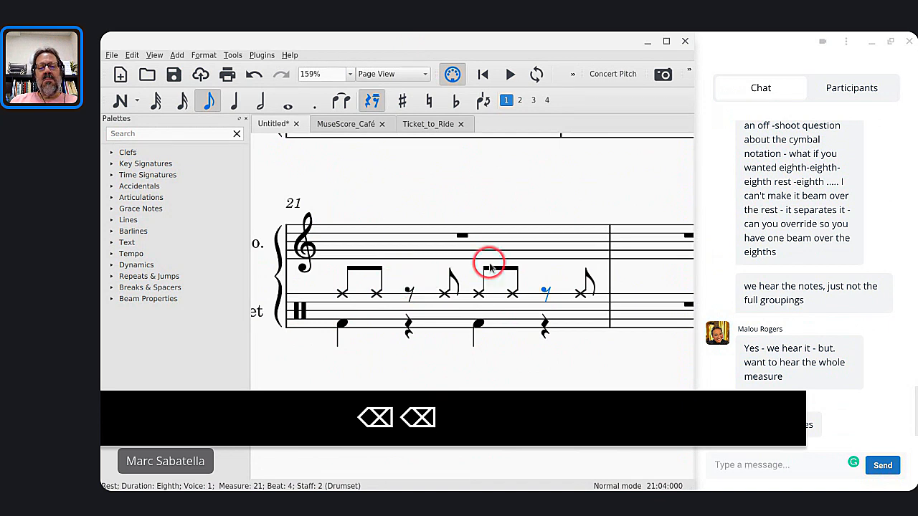
Set the beam properties of the eighth rests on beats 2 and 4 of measure 21 so each four-eighth group is beamed across its rest
{"action": "left_click", "coordinate": [409, 292]}
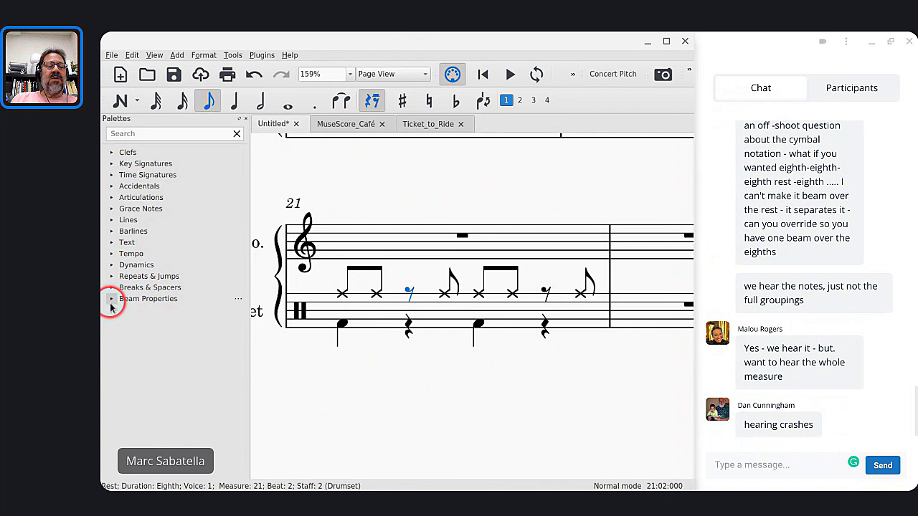
{"action": "left_click", "coordinate": [111, 299]}
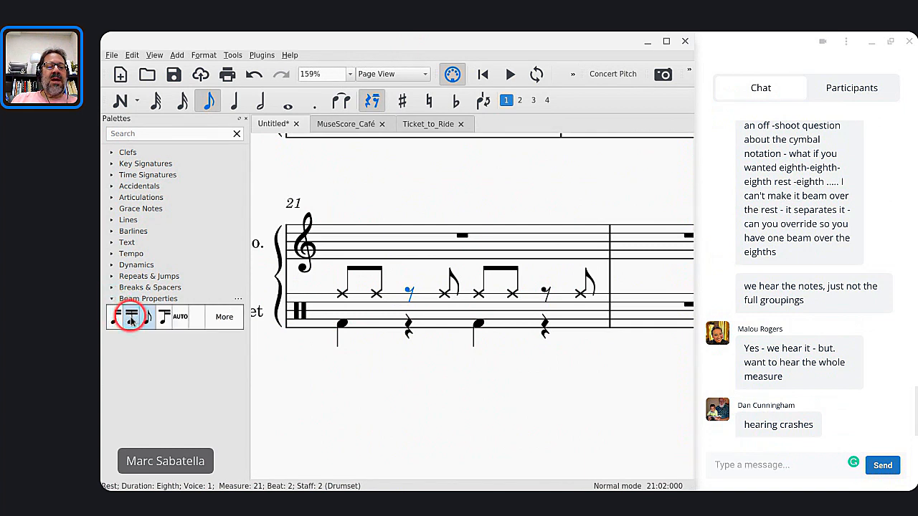
{"action": "left_click", "coordinate": [131, 320]}
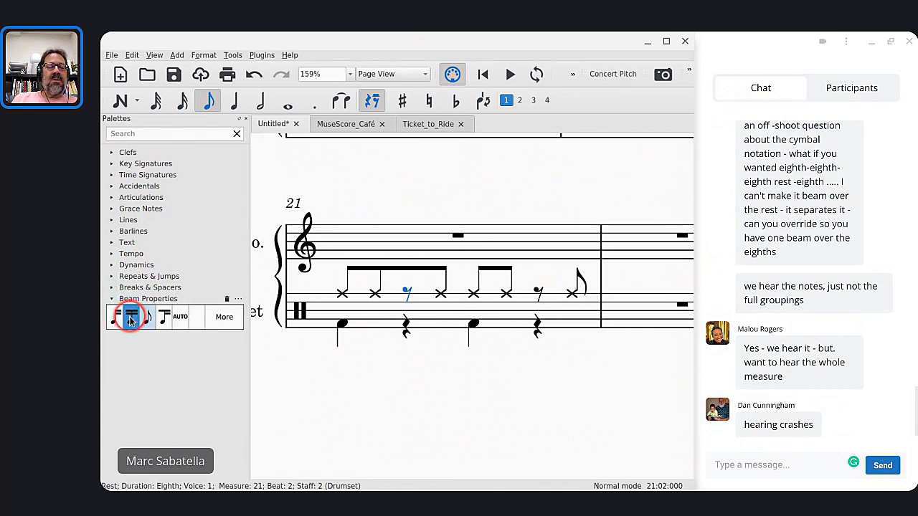
{"action": "left_click", "coordinate": [539, 293]}
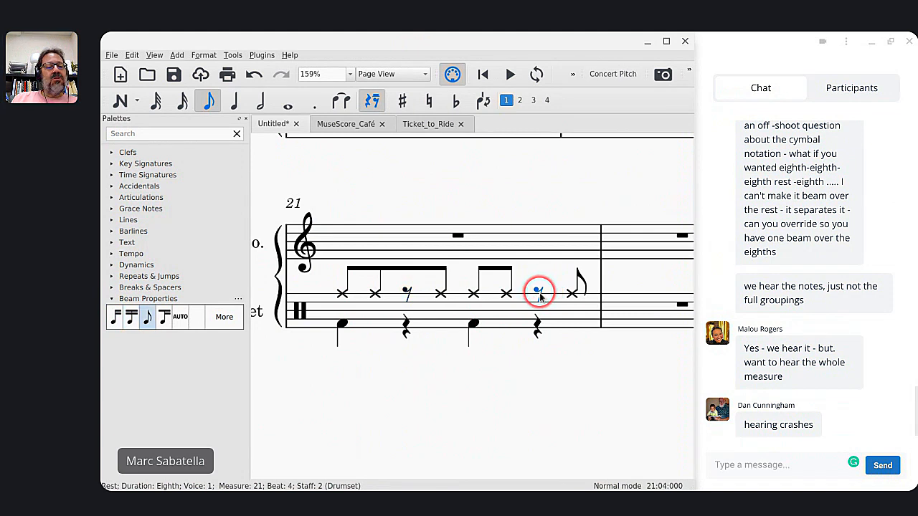
{"action": "left_click", "coordinate": [131, 320]}
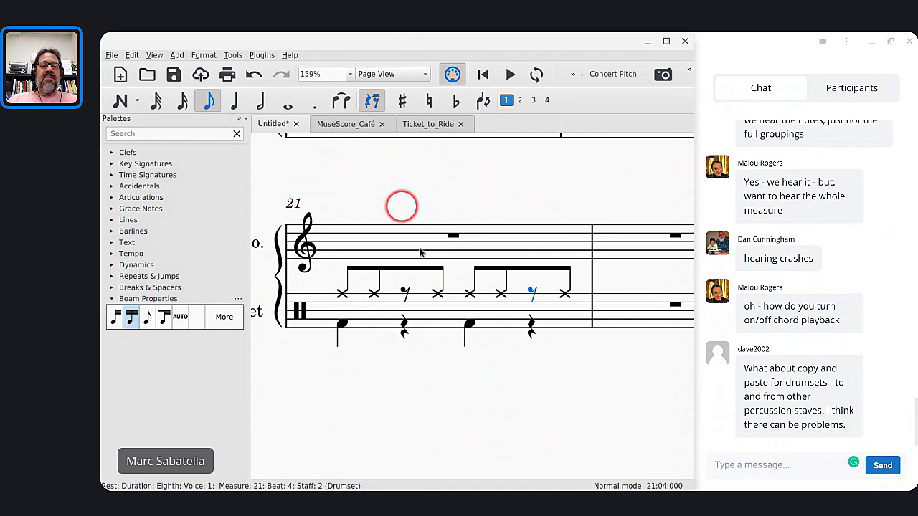
Add a C7 chord symbol above beat 1 of the piano's measure 21
{"action": "left_click", "coordinate": [453, 236]}
{"action": "key", "text": "ctrl+k"}
{"action": "type", "text": "C7"}
{"action": "key", "text": "Escape"}
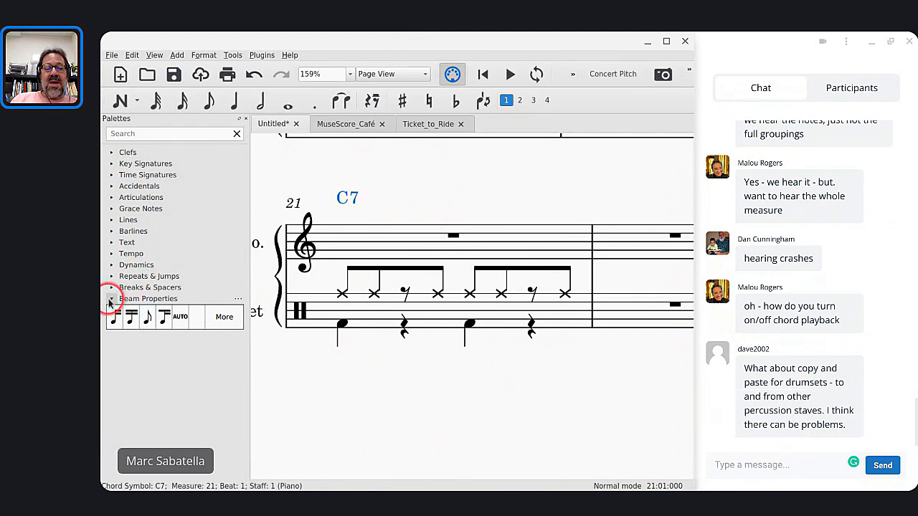
Turn off playback for the C7 chord symbol above the piano's measure 21
{"action": "left_click", "coordinate": [111, 300]}
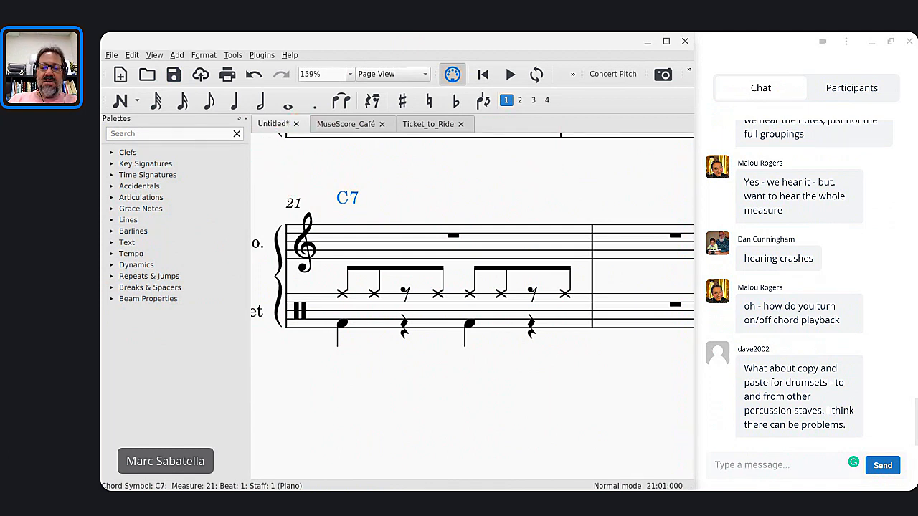
{"action": "key", "text": "F8"}
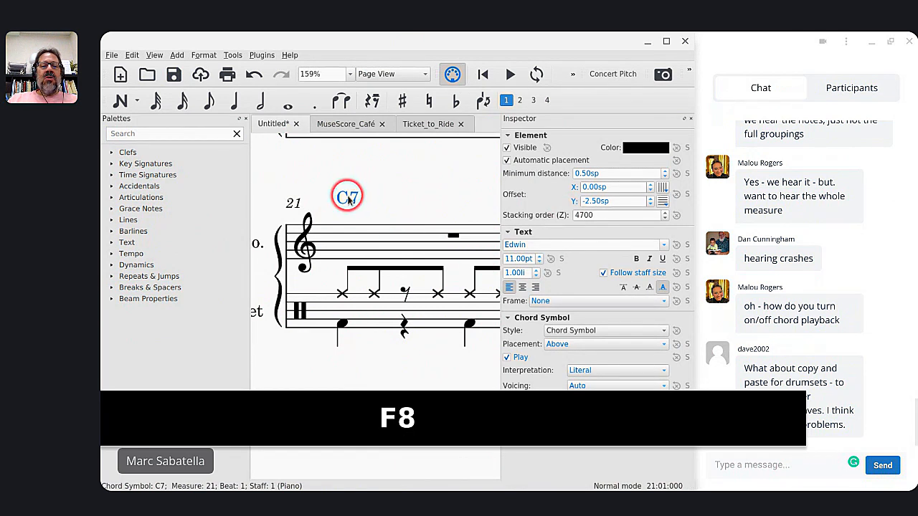
{"action": "left_click", "coordinate": [506, 358]}
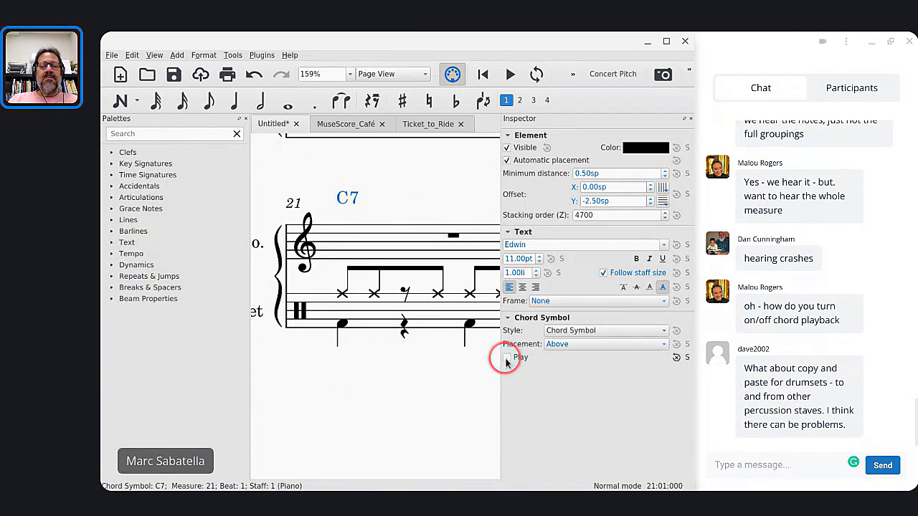
Play back the piano's measure 21 to check the chord symbol's playback, and close the chord symbol's properties
{"action": "left_click", "coordinate": [399, 242]}
{"action": "key", "text": "space"}
{"action": "key", "text": "space"}
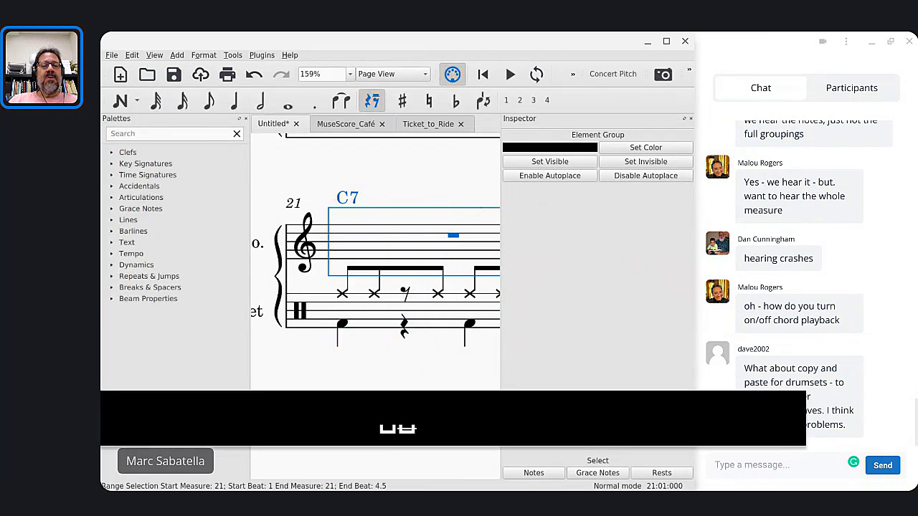
{"action": "left_click", "coordinate": [347, 199]}
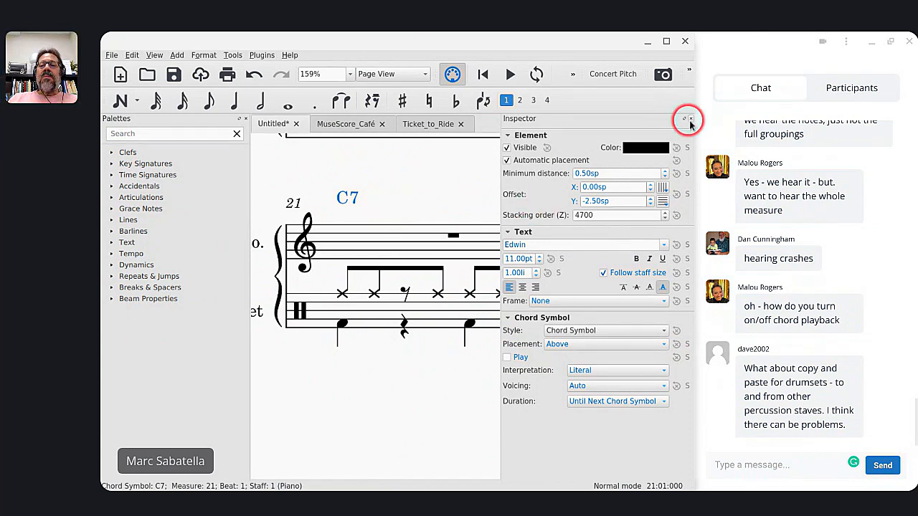
{"action": "left_click", "coordinate": [692, 121]}
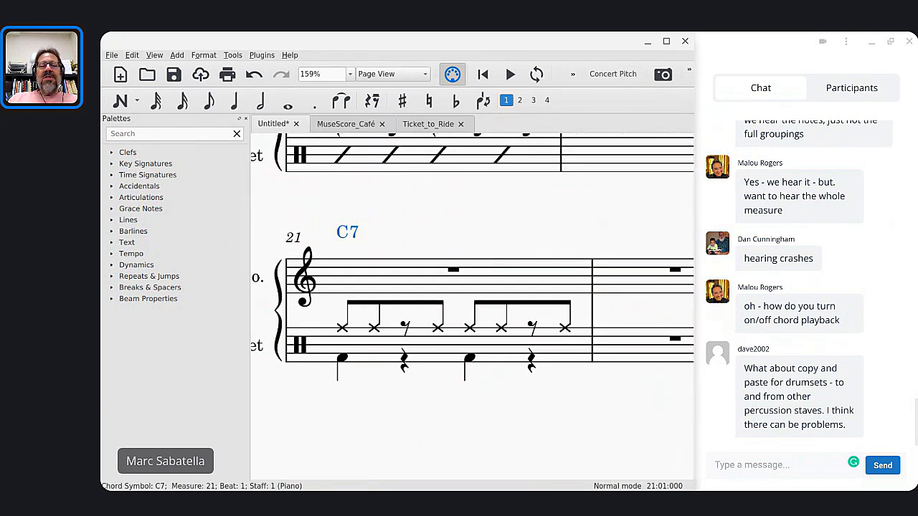
Copy the drumset's measure 21 into the drumset's measure 22
{"action": "left_click", "coordinate": [416, 354]}
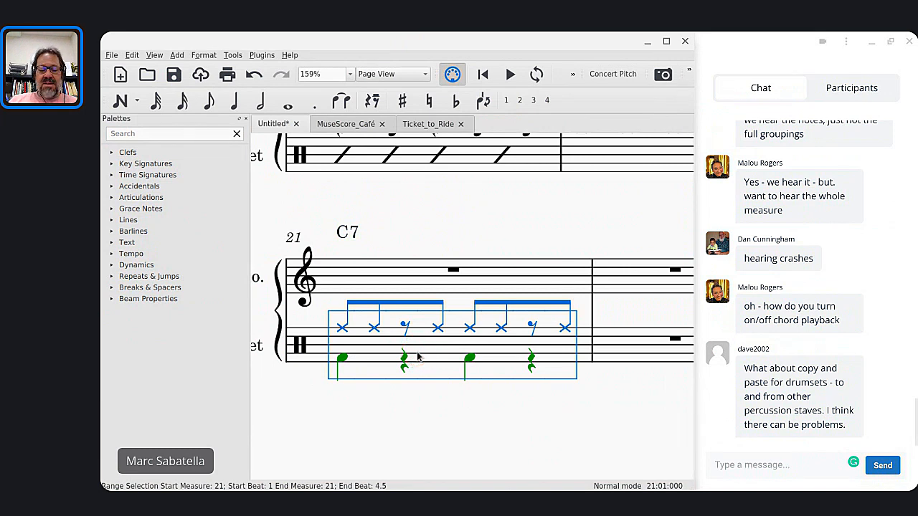
{"action": "scroll", "coordinate": [416, 353], "scroll_direction": "right", "scroll_amount": 1}
{"action": "key", "text": "ctrl+c"}
{"action": "left_click", "coordinate": [579, 354]}
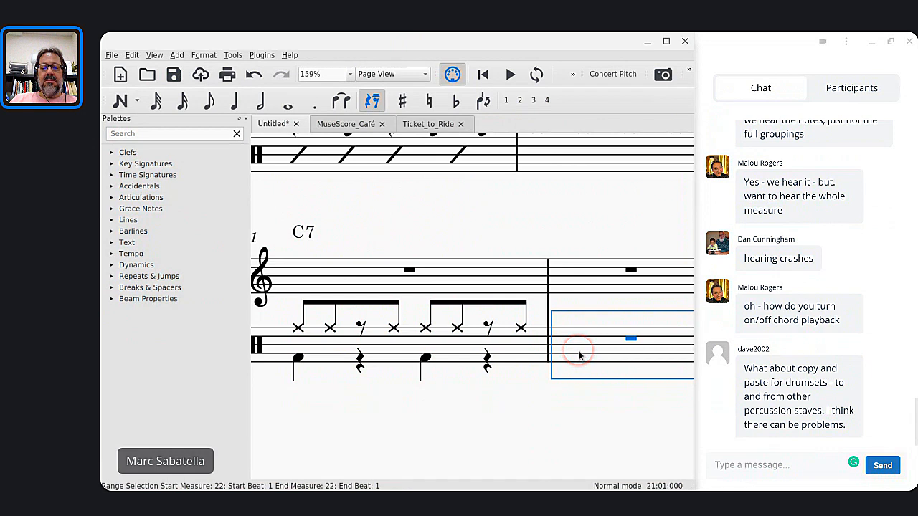
{"action": "key", "text": "ctrl+v"}
Play back the drumset from measure 21 into the pasted measure 22
{"action": "left_click", "coordinate": [268, 352]}
{"action": "key", "text": "space"}
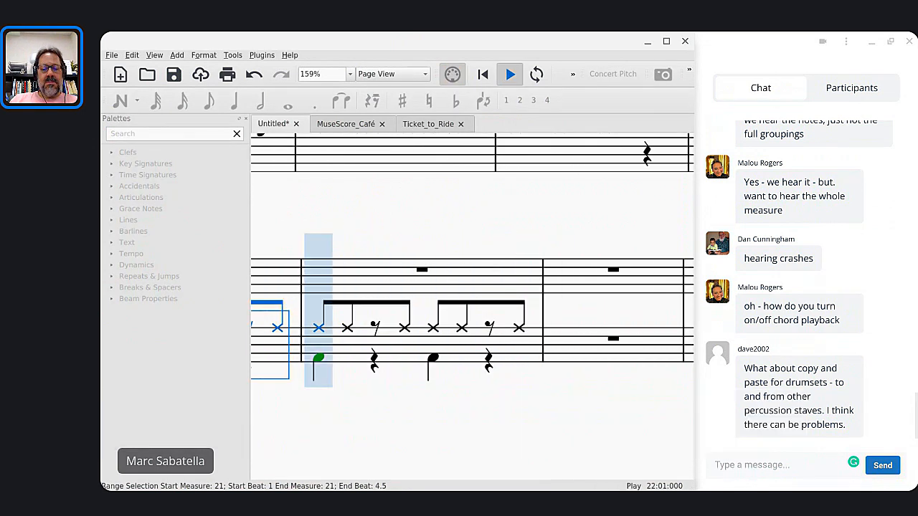
{"action": "key", "text": "space"}
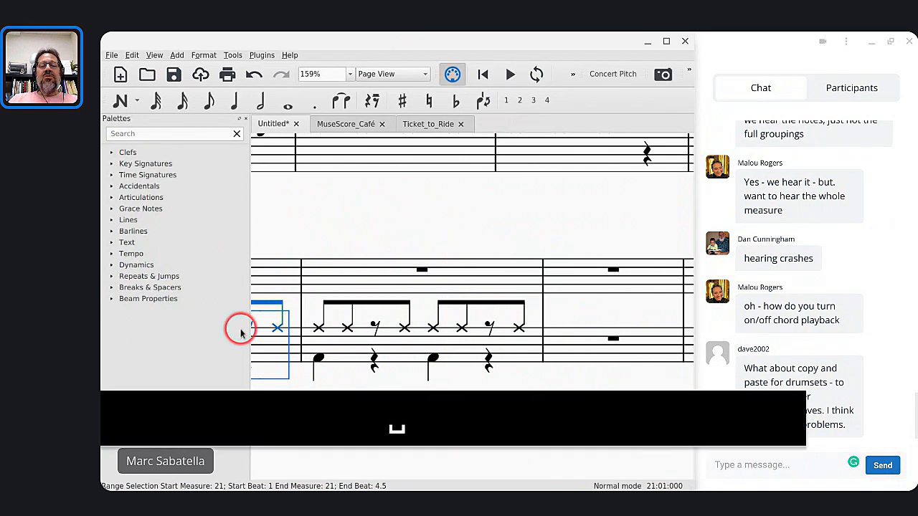
Compare the beat 1 ride cymbal and bass drum notes in the drumset's measures 21 and 22
{"action": "scroll", "coordinate": [270, 330], "scroll_direction": "down", "scroll_amount": 4, "text": "ctrl"}
{"action": "scroll", "coordinate": [271, 330], "scroll_direction": "down", "scroll_amount": 2, "text": "ctrl"}
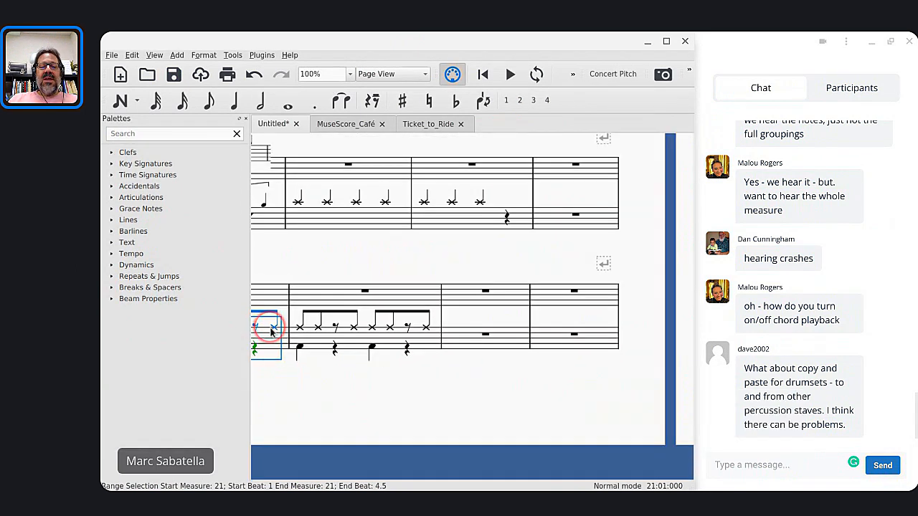
{"action": "left_click", "coordinate": [368, 328]}
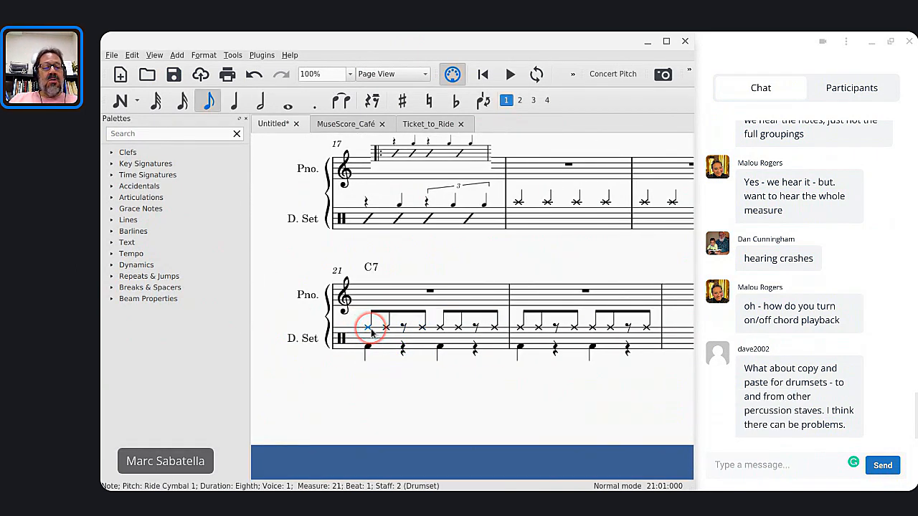
{"action": "left_click", "coordinate": [519, 328]}
{"action": "left_click", "coordinate": [368, 349]}
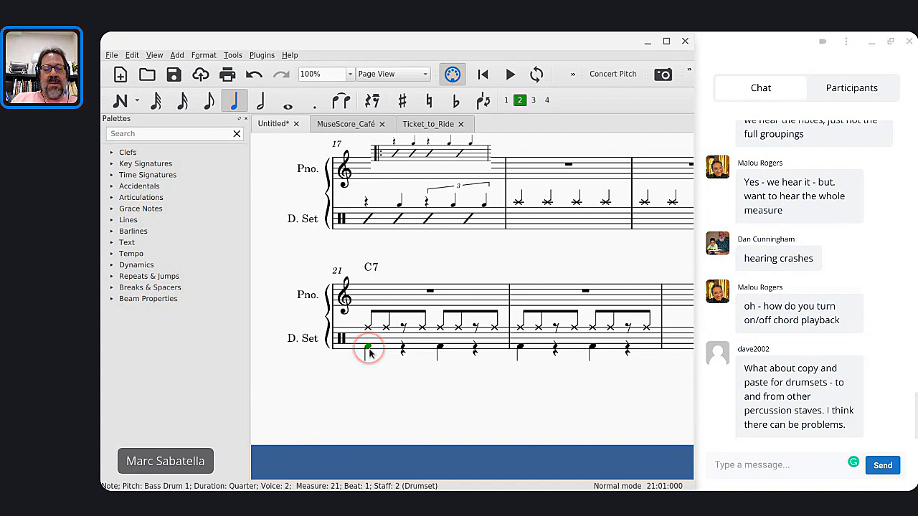
{"action": "left_click", "coordinate": [521, 349]}
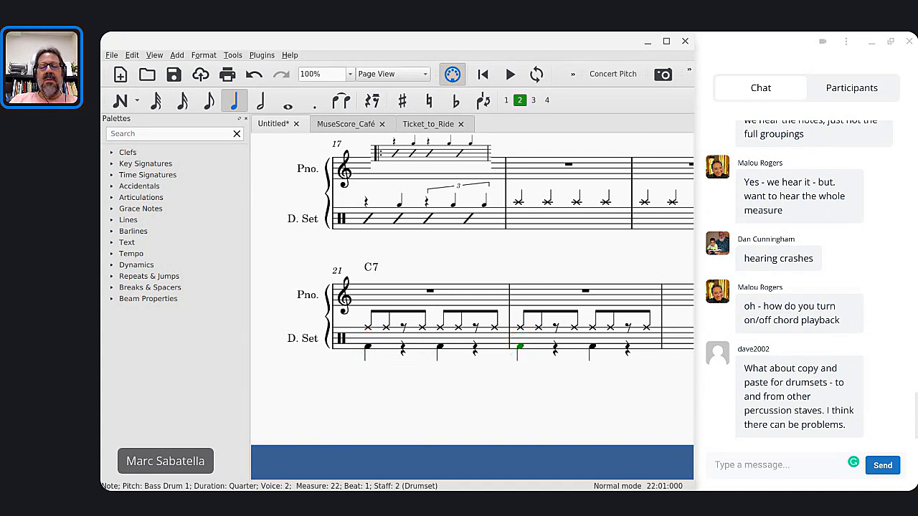
Add a Triangle from the unpitched percussion instruments to the score below the drumset
{"action": "key", "text": "i"}
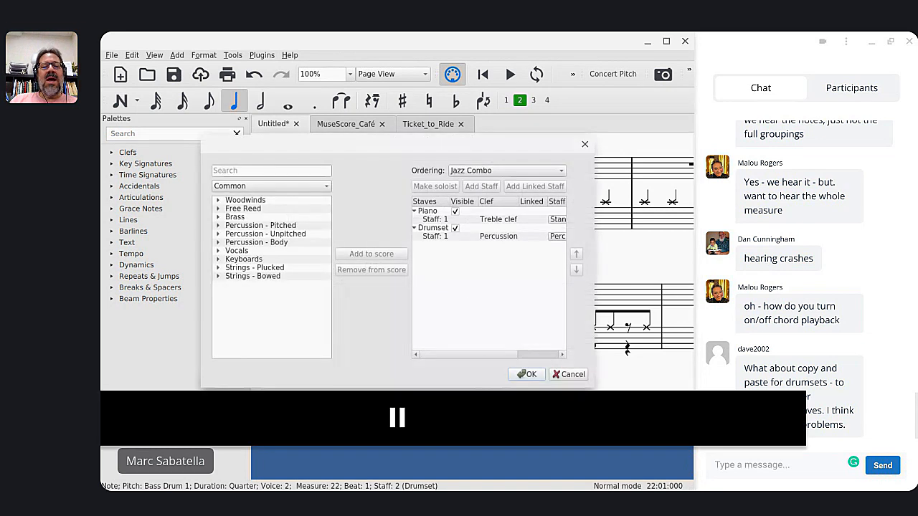
{"action": "left_click", "coordinate": [217, 235]}
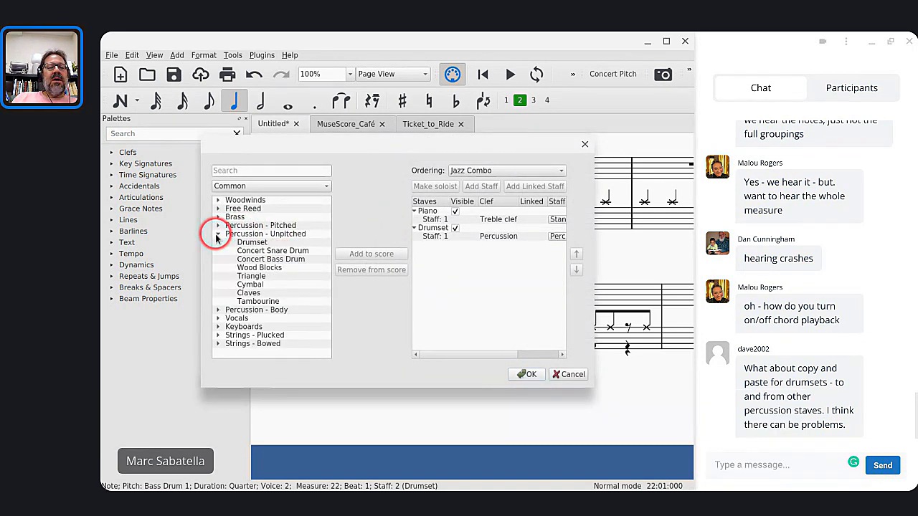
{"action": "left_click", "coordinate": [251, 251]}
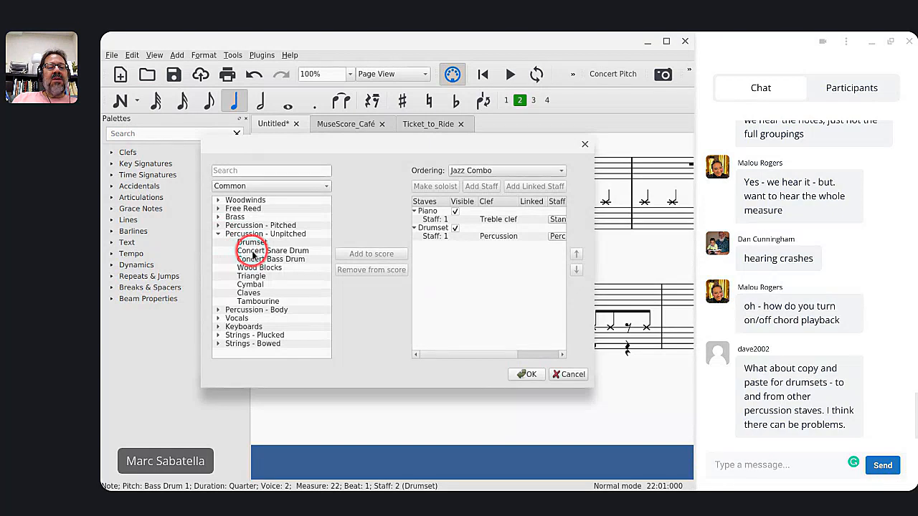
{"action": "double_click", "coordinate": [248, 277]}
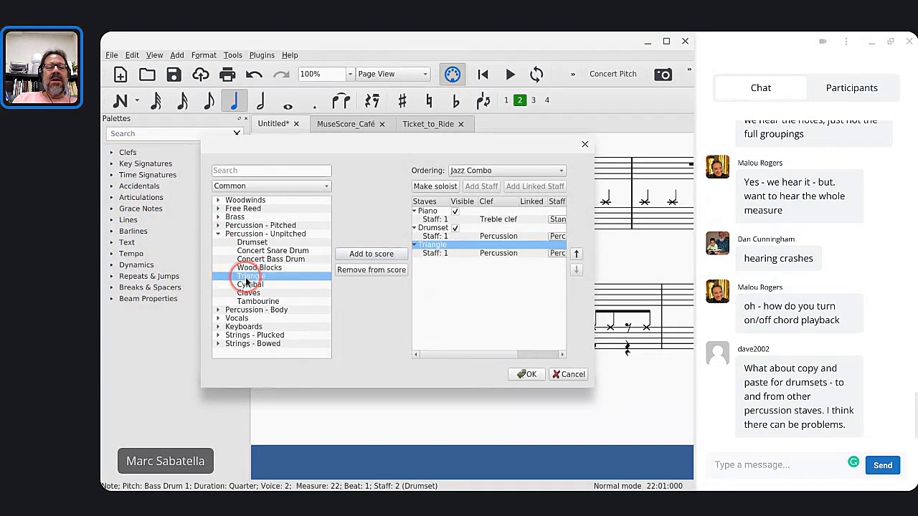
{"action": "left_click", "coordinate": [527, 374]}
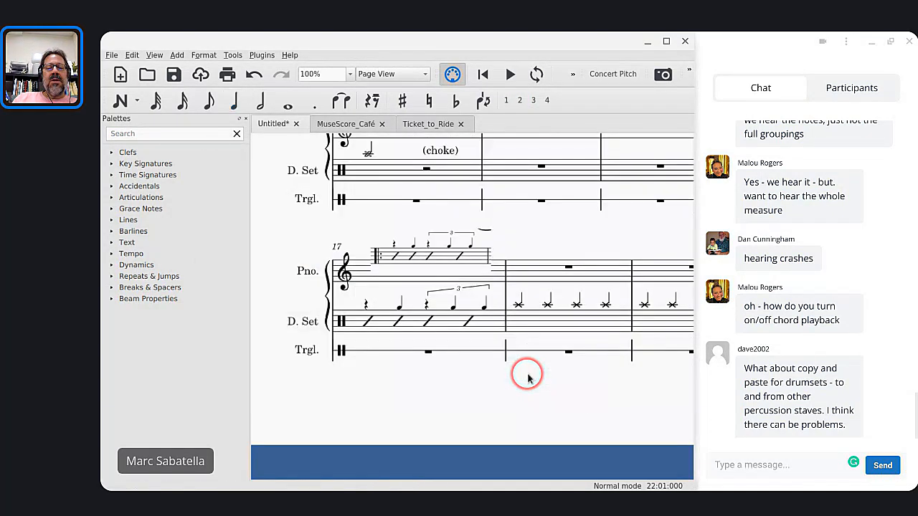
Copy the drumset's measure 21 and paste it into the triangle's measure 25
{"action": "left_click", "coordinate": [440, 325]}
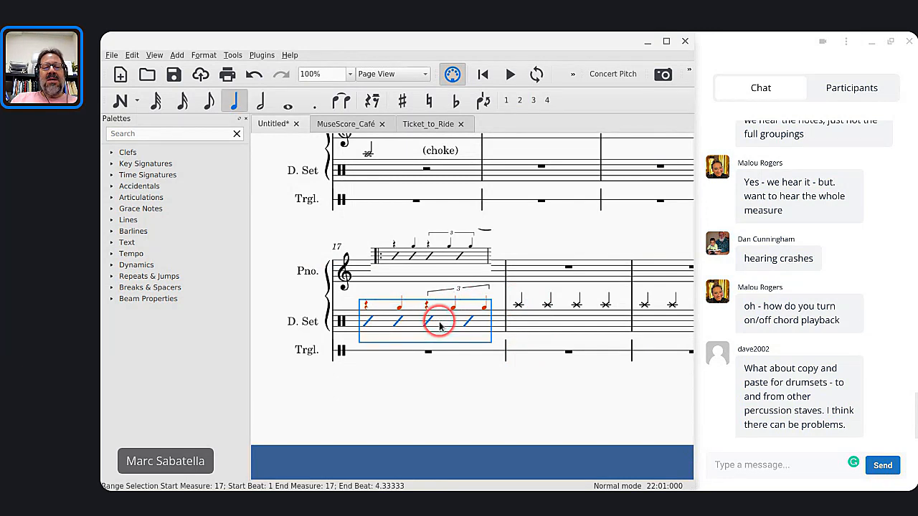
{"action": "scroll", "coordinate": [453, 236], "scroll_direction": "down", "scroll_amount": 3}
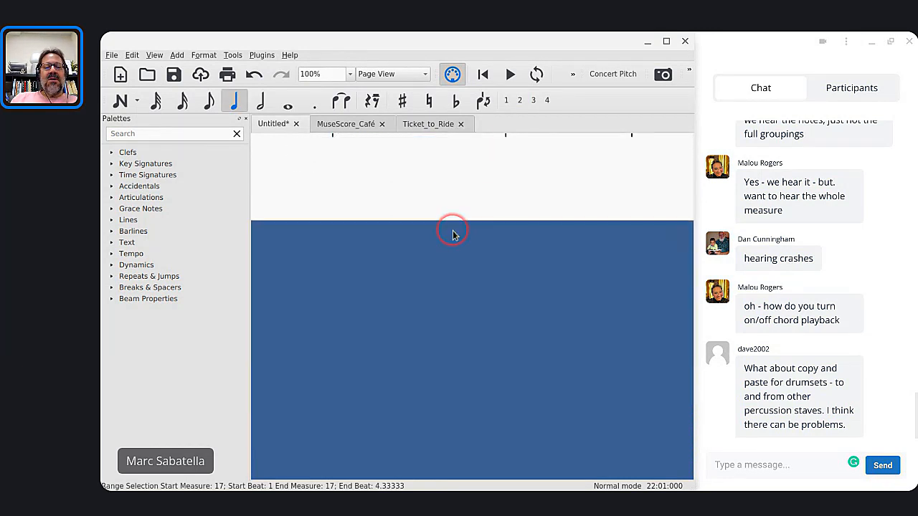
{"action": "scroll", "coordinate": [453, 235], "scroll_direction": "down", "scroll_amount": 10}
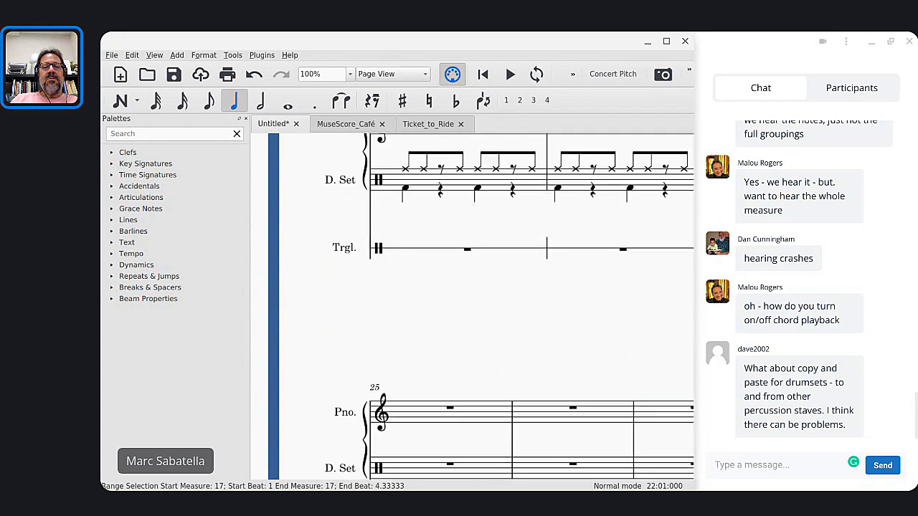
{"action": "scroll", "coordinate": [452, 273], "scroll_direction": "up", "scroll_amount": 3}
{"action": "left_click", "coordinate": [459, 289]}
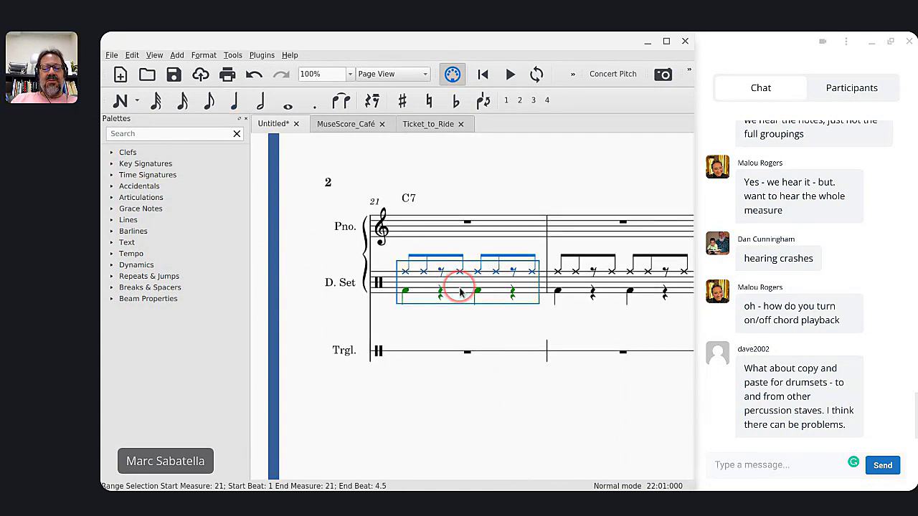
{"action": "key", "text": "ctrl+c"}
{"action": "scroll", "coordinate": [467, 352], "scroll_direction": "down", "scroll_amount": 5}
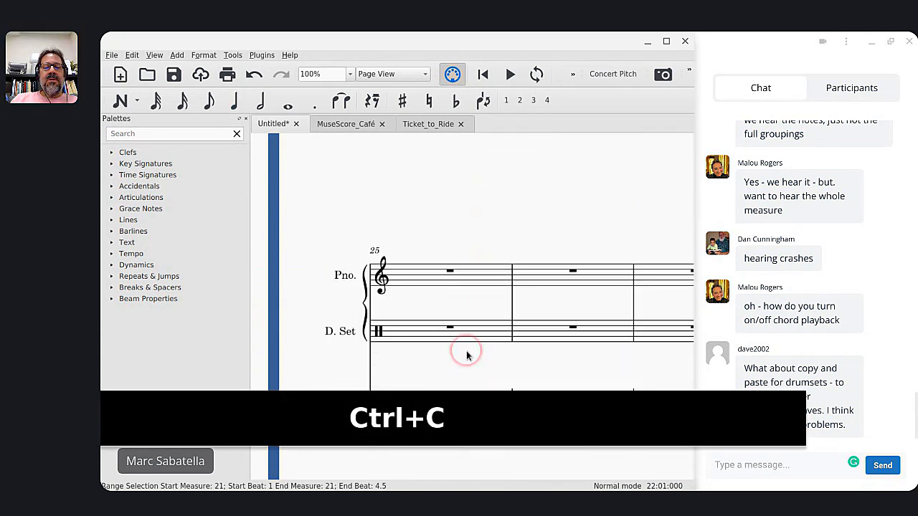
{"action": "left_click", "coordinate": [449, 399]}
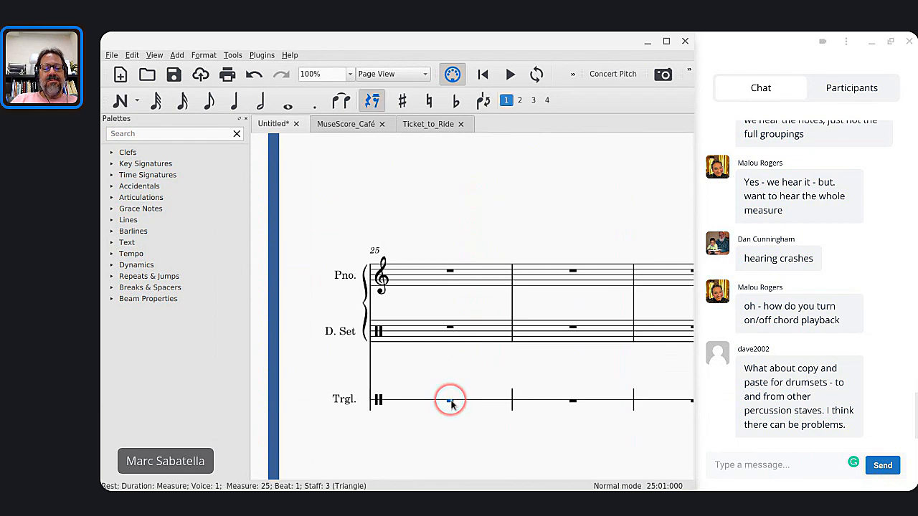
{"action": "key", "text": "ctrl+v"}
{"action": "scroll", "coordinate": [451, 400], "scroll_direction": "down", "scroll_amount": 3}
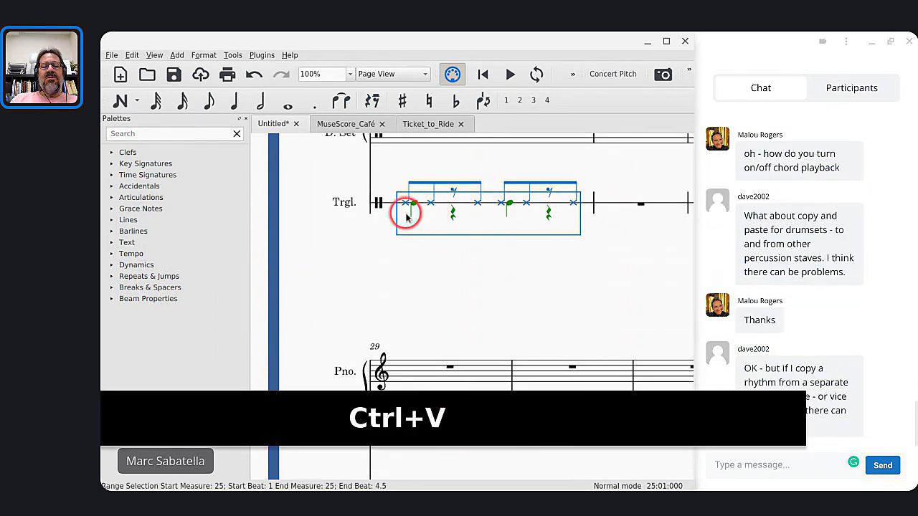
Move through the pasted notes in the triangle's measure 25 to beat 3 and play back from there
{"action": "left_click", "coordinate": [406, 203]}
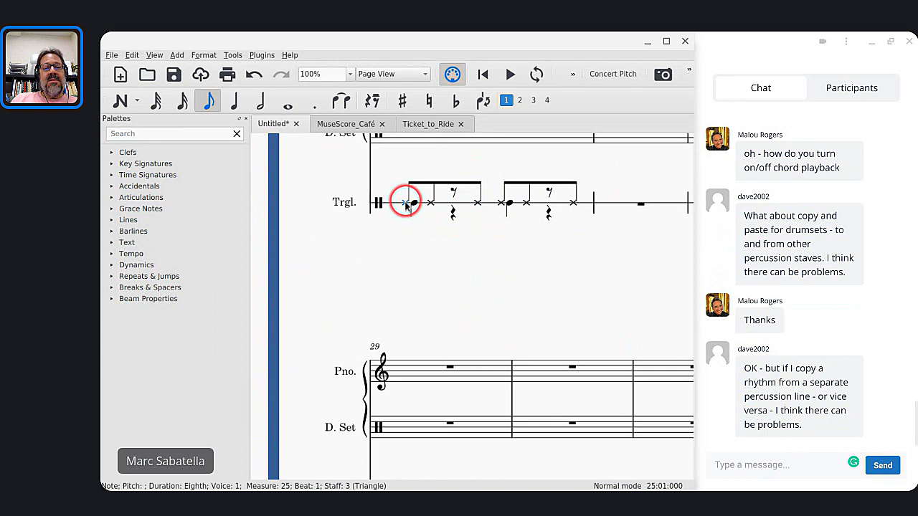
{"action": "key", "text": "Right"}
{"action": "key", "text": "Right"}
{"action": "key", "text": "Right"}
{"action": "key", "text": "Right"}
{"action": "key", "text": "space"}
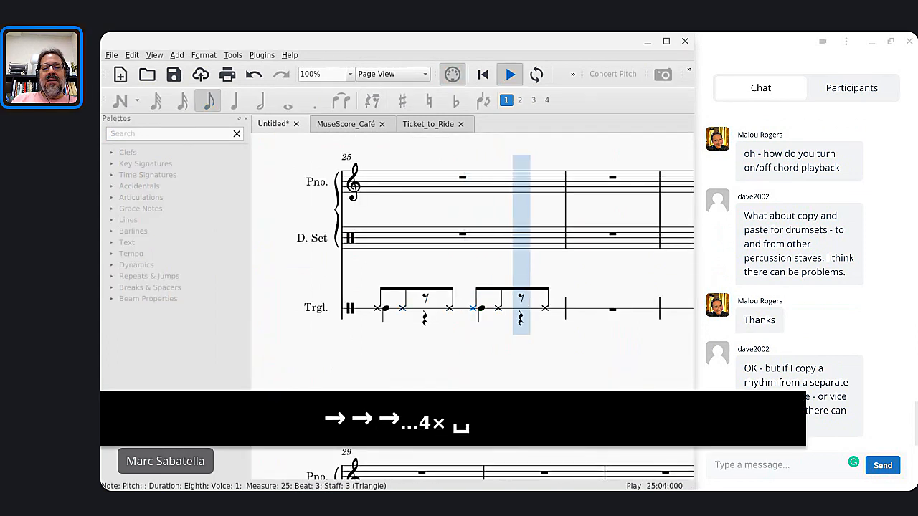
{"action": "key", "text": "space"}
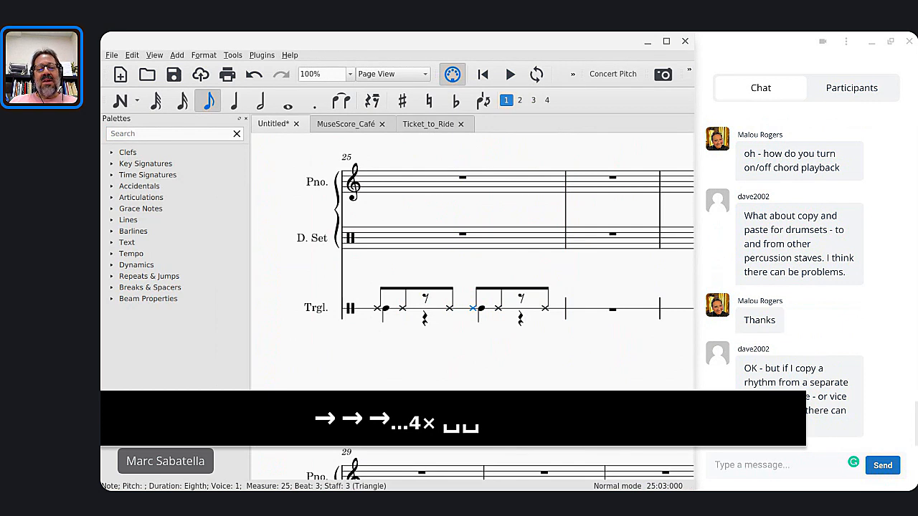
Compare the beat 1 notes of the drumset's measure 21 with the pasted beat 1 notes in the triangle's measure 25
{"action": "scroll", "coordinate": [494, 301], "scroll_direction": "up", "scroll_amount": 5}
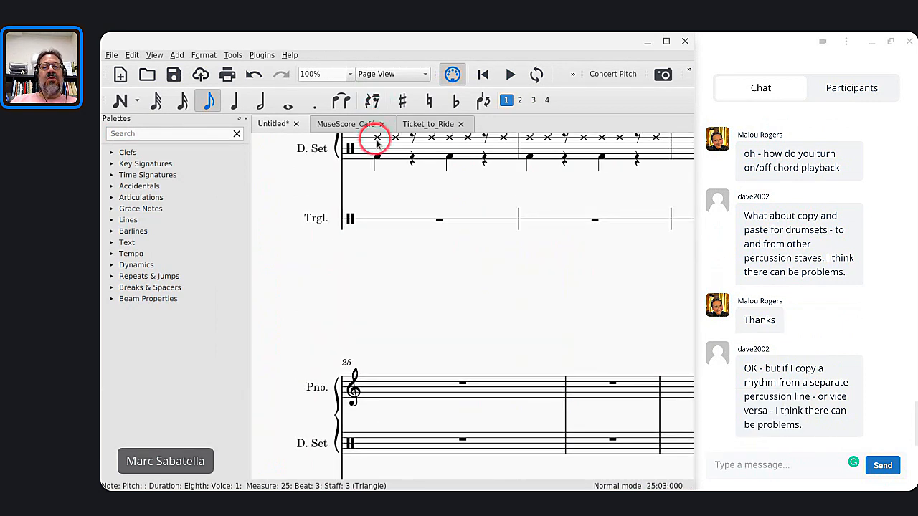
{"action": "left_click", "coordinate": [377, 138]}
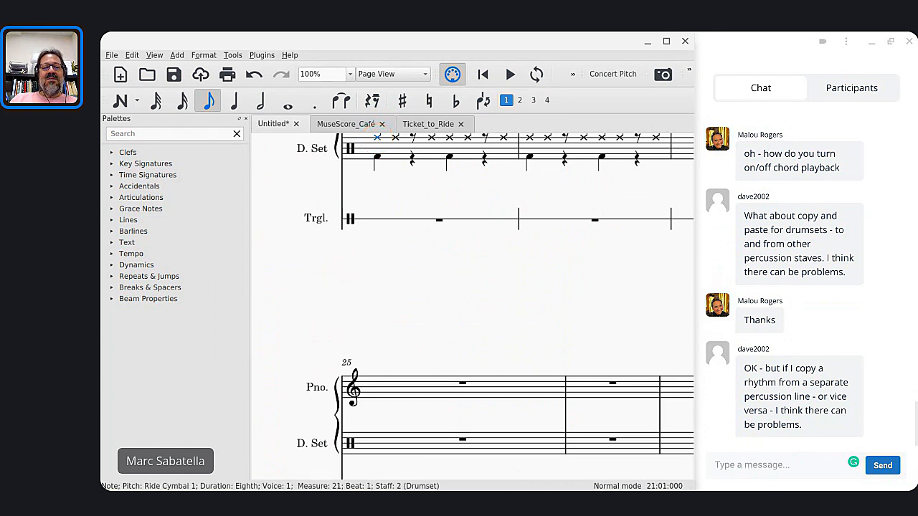
{"action": "left_click", "coordinate": [378, 157]}
{"action": "scroll", "coordinate": [380, 160], "scroll_direction": "down", "scroll_amount": 3}
{"action": "left_click", "coordinate": [370, 244]}
{"action": "left_click", "coordinate": [377, 310]}
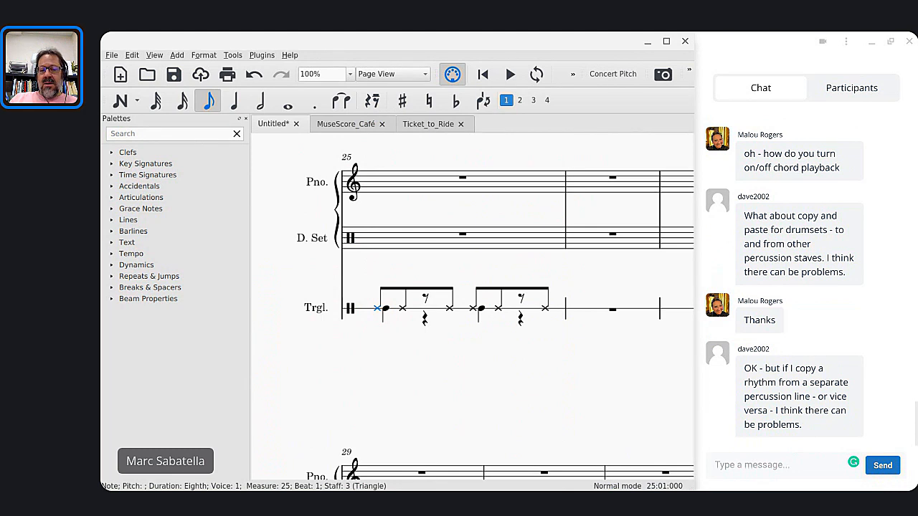
{"action": "left_click", "coordinate": [385, 309]}
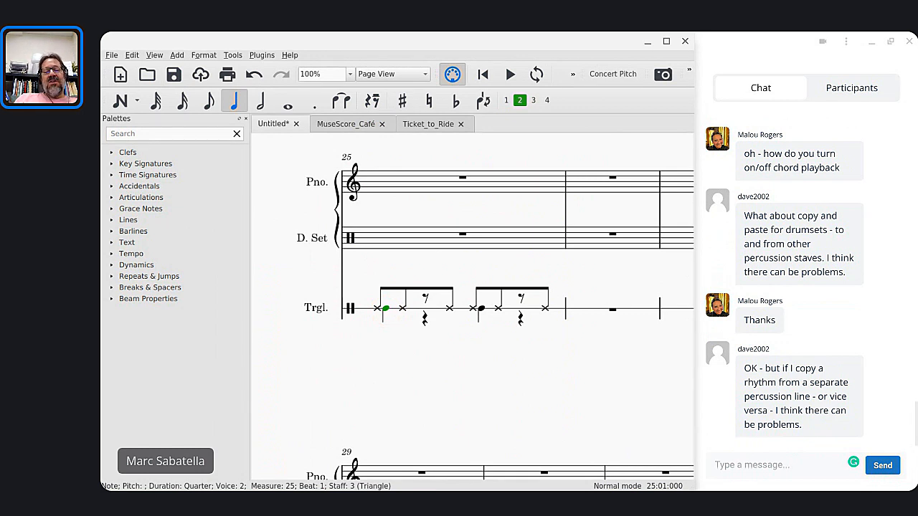
Open the Mixer, check the Drumset and Triangle channels, set the Triangle's sound to Standard, and close the Mixer
{"action": "key", "text": "F10"}
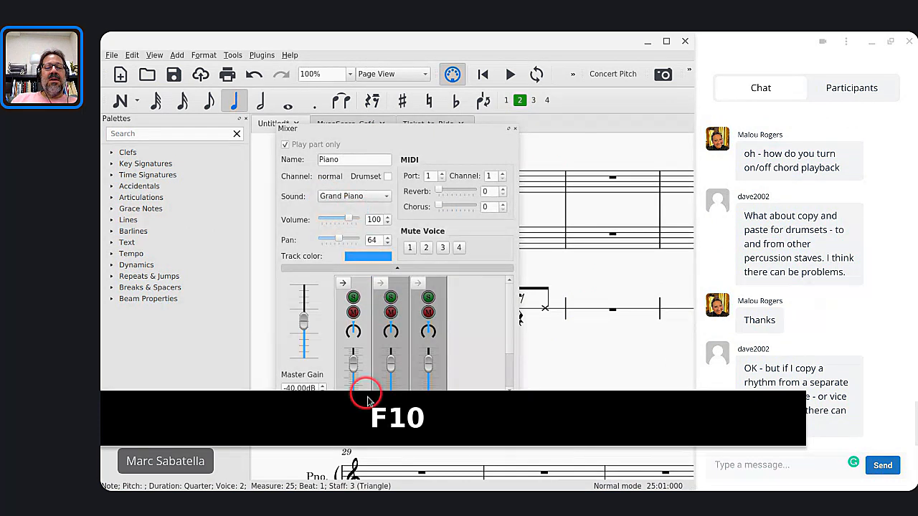
{"action": "left_click", "coordinate": [389, 348]}
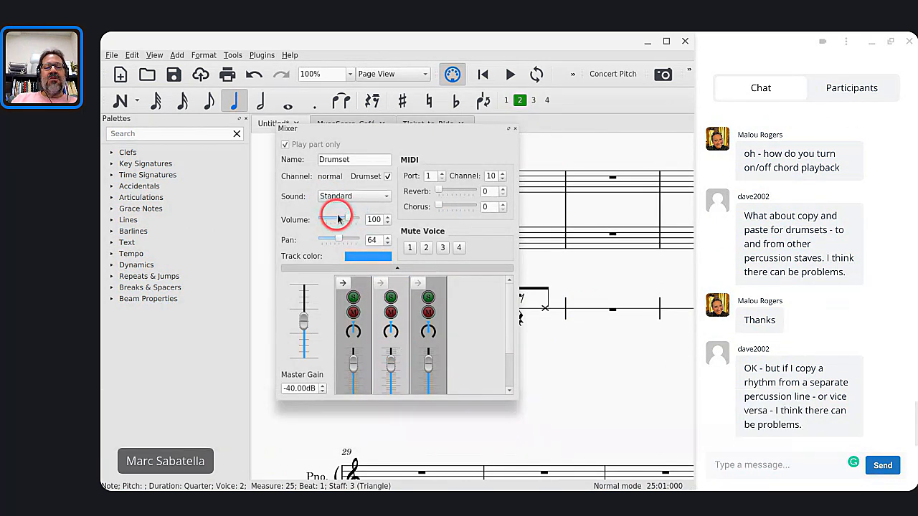
{"action": "left_click", "coordinate": [441, 348]}
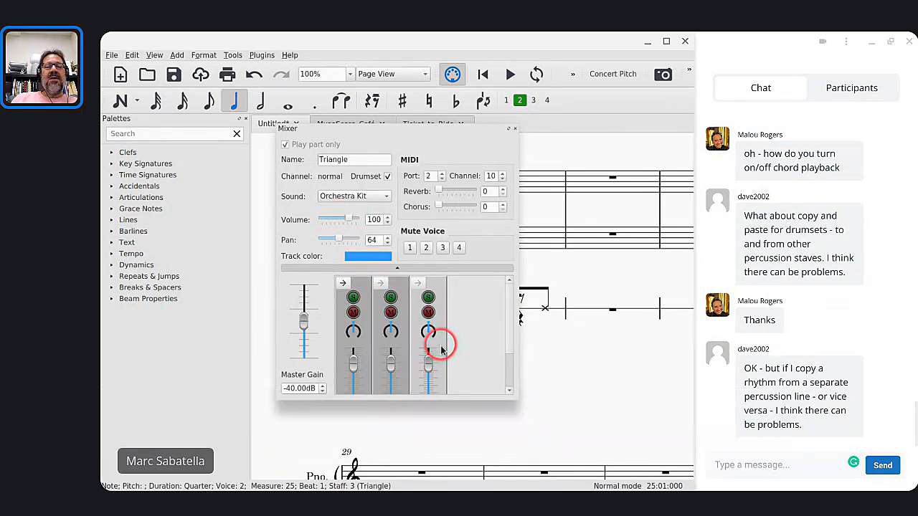
{"action": "left_click", "coordinate": [352, 204]}
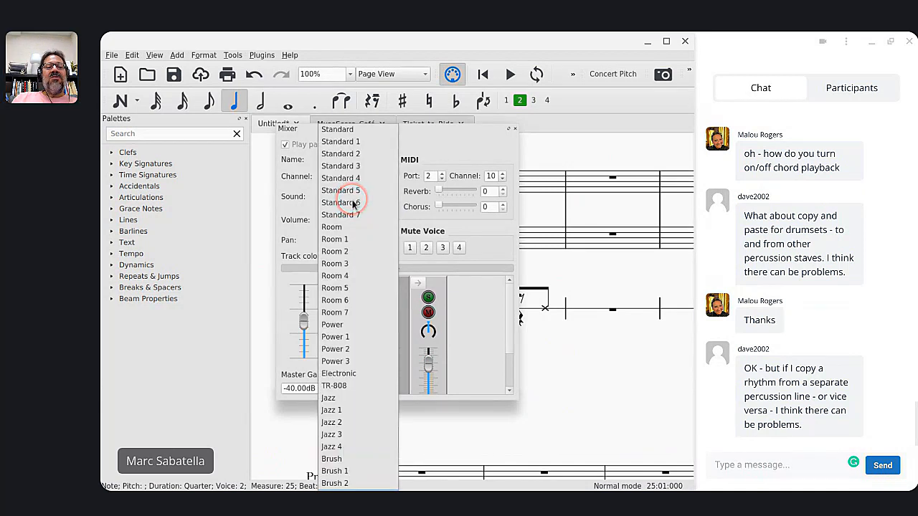
{"action": "left_click", "coordinate": [332, 136]}
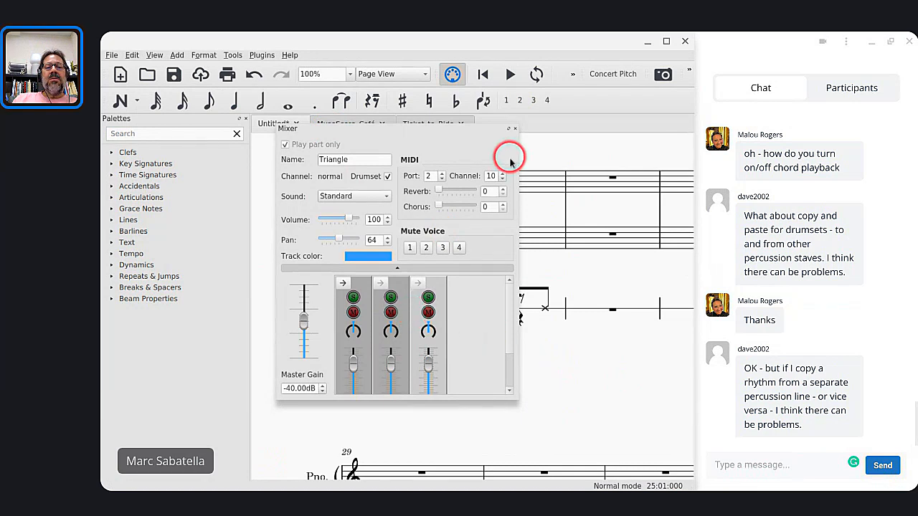
{"action": "left_click", "coordinate": [515, 130]}
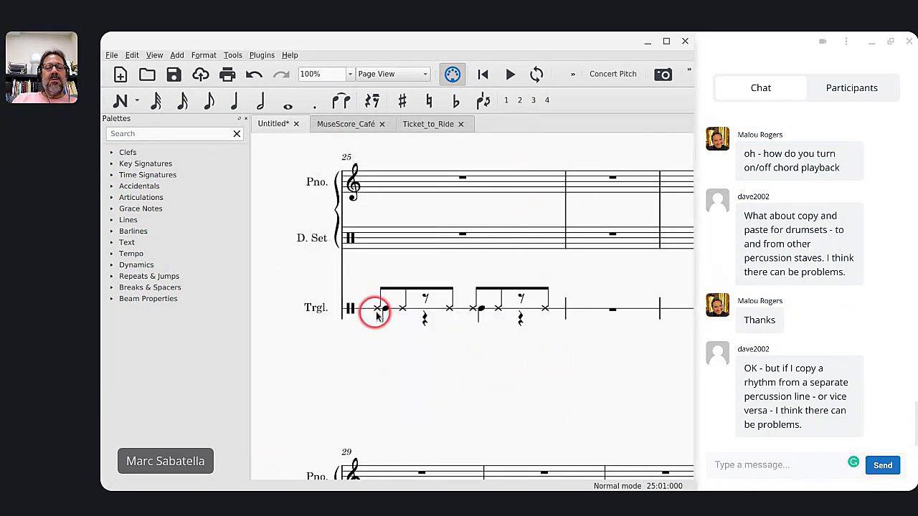
Move through the pasted notes and rest in the triangle's measure 25 from beat 1 to beat 2
{"action": "left_click", "coordinate": [377, 310]}
{"action": "key", "text": "Right"}
{"action": "key", "text": "Right"}
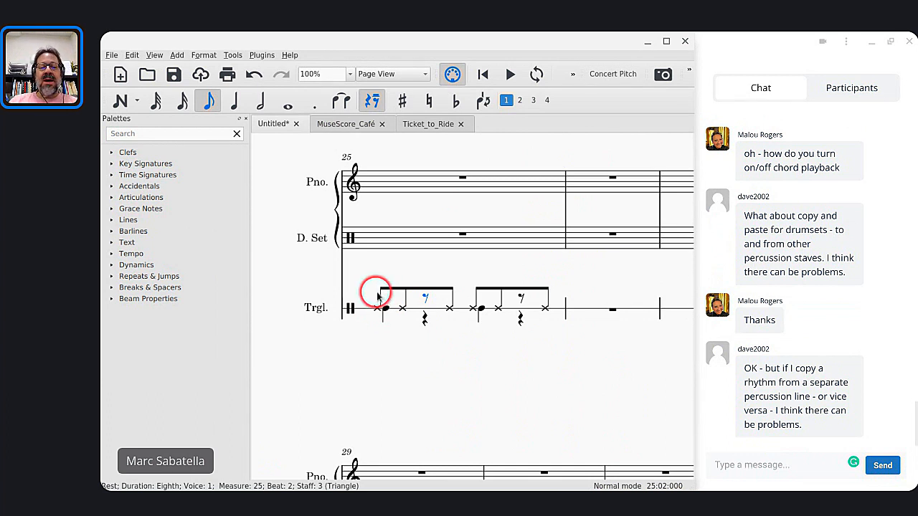
Cycle all notes in the triangle's measure 25 through the available triangle sounds, ending on Mute Triangle
{"action": "left_click", "coordinate": [427, 309]}
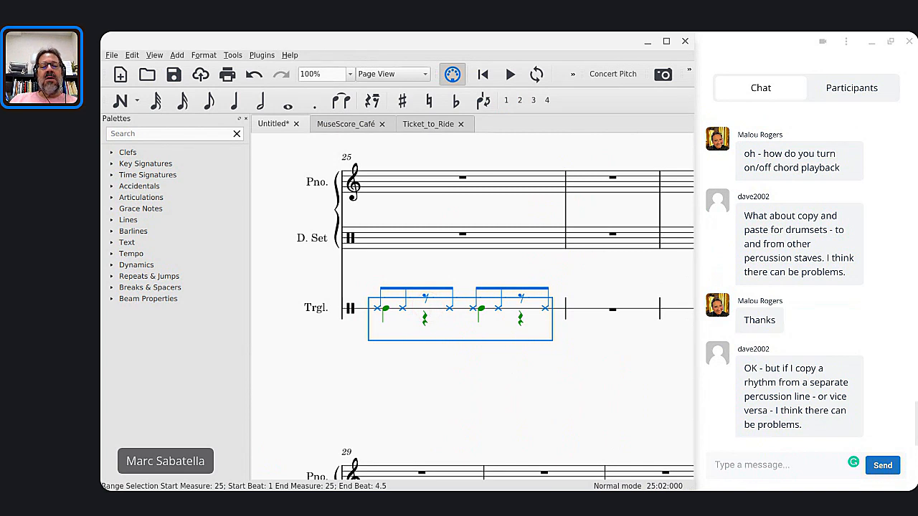
{"action": "key", "text": "Up"}
{"action": "key", "text": "Down"}
{"action": "key", "text": "Up"}
{"action": "key", "text": "Down"}
{"action": "key", "text": "Up"}
{"action": "key", "text": "Down"}
{"action": "key", "text": "Up"}
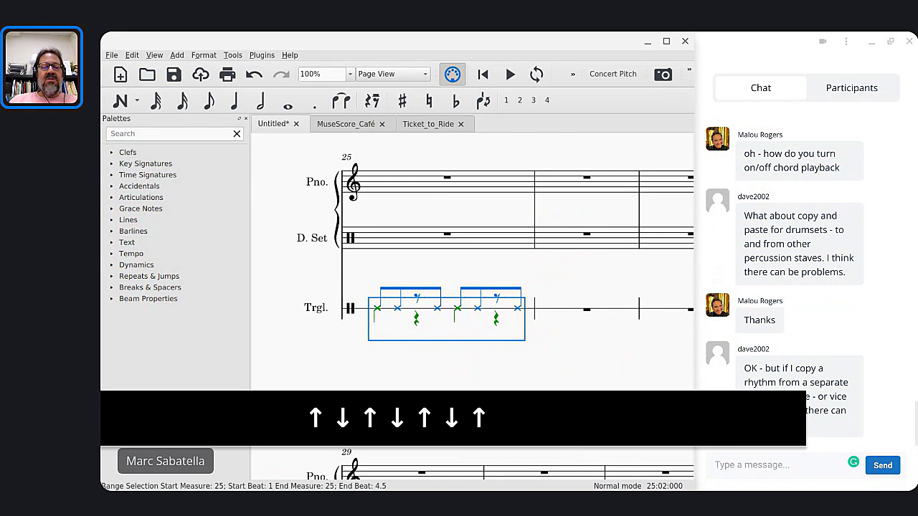
Inspect the sounds offered for the triangle staff in note input at measure 25, and leave note input
{"action": "left_click", "coordinate": [377, 310]}
{"action": "key", "text": "n"}
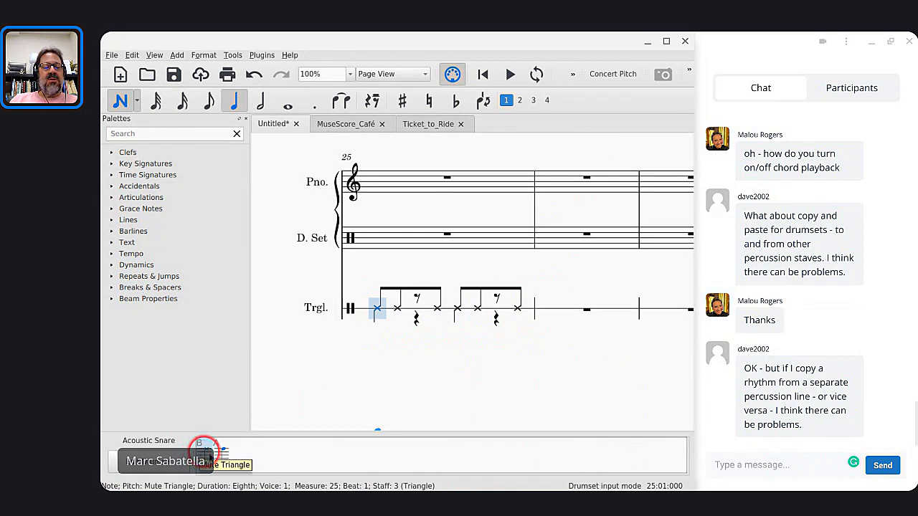
{"action": "left_click", "coordinate": [407, 371]}
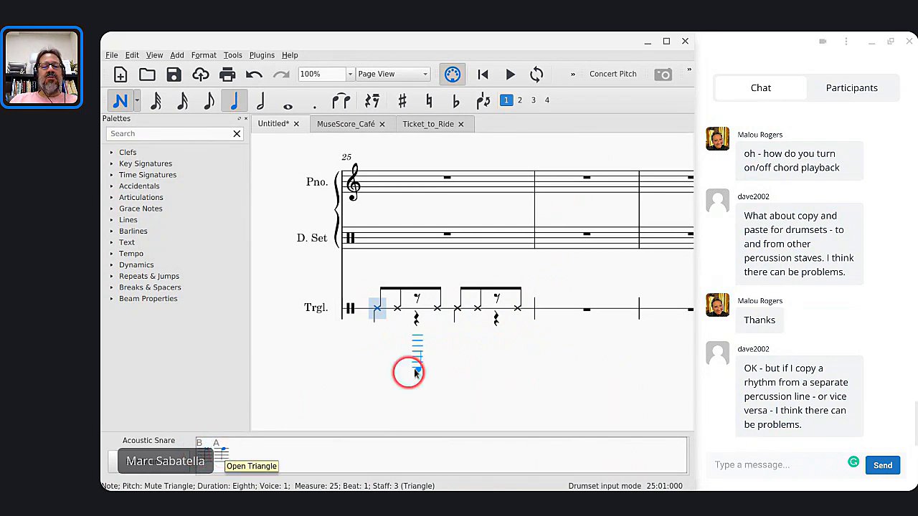
{"action": "key", "text": "Escape"}
Alternate the whole triangle measure 25 between Mute Triangle and Open Triangle repeatedly, ending on Open Triangle
{"action": "left_click", "coordinate": [411, 308]}
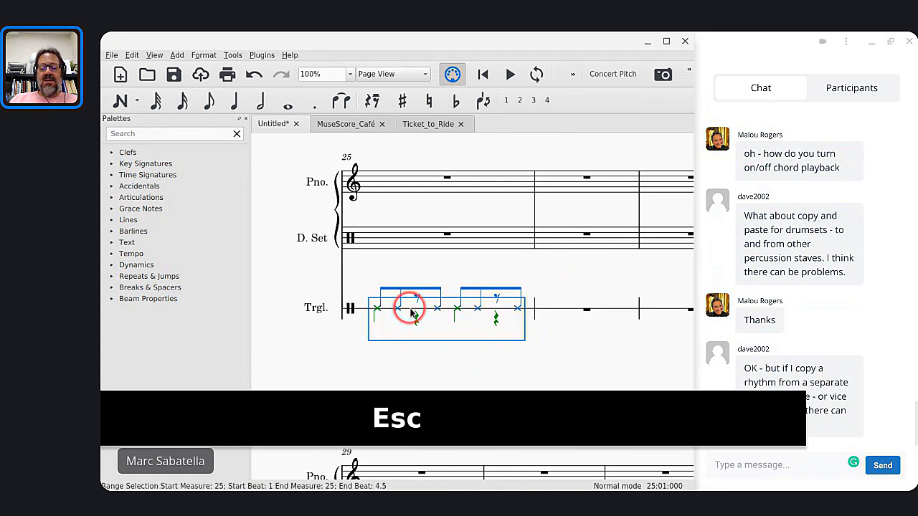
{"action": "key", "text": "Down"}
{"action": "key", "text": "Up"}
{"action": "key", "text": "Down"}
{"action": "key", "text": "Up"}
{"action": "key", "text": "Down"}
{"action": "key", "text": "Up"}
{"action": "key", "text": "Down"}
{"action": "key", "text": "Up"}
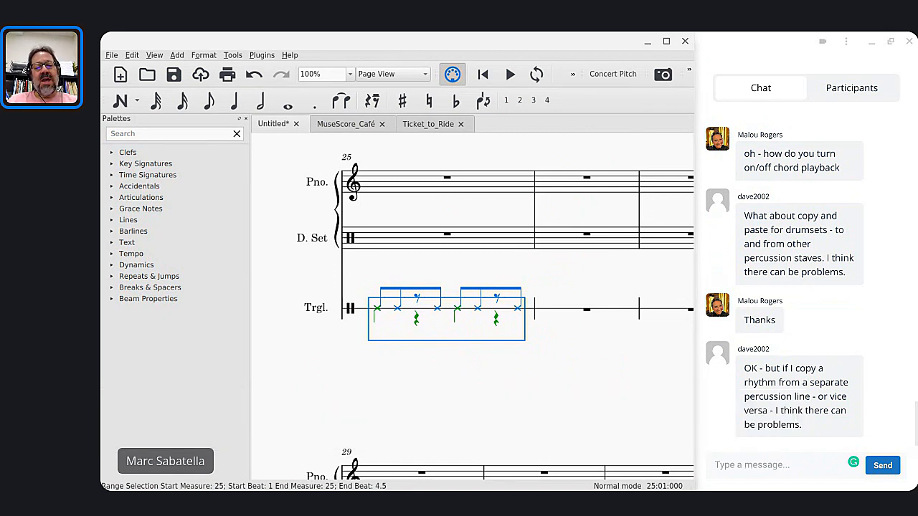
{"action": "key", "text": "Down"}
{"action": "key", "text": "Up"}
{"action": "key", "text": "Down"}
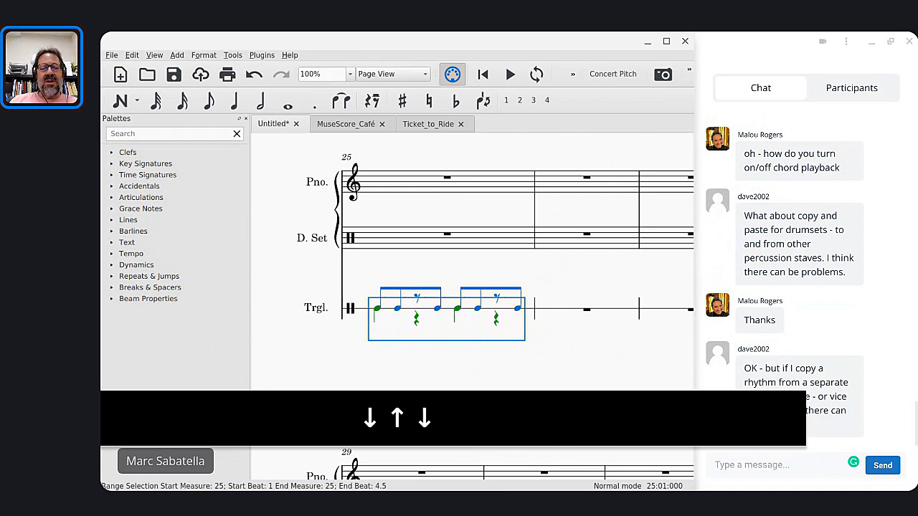
Compare the hi-hat and bass drum notes in the drumset's measure 21 with the notes in the triangle's measure 25
{"action": "scroll", "coordinate": [474, 287], "scroll_direction": "up", "scroll_amount": 3}
{"action": "left_click", "coordinate": [377, 172]}
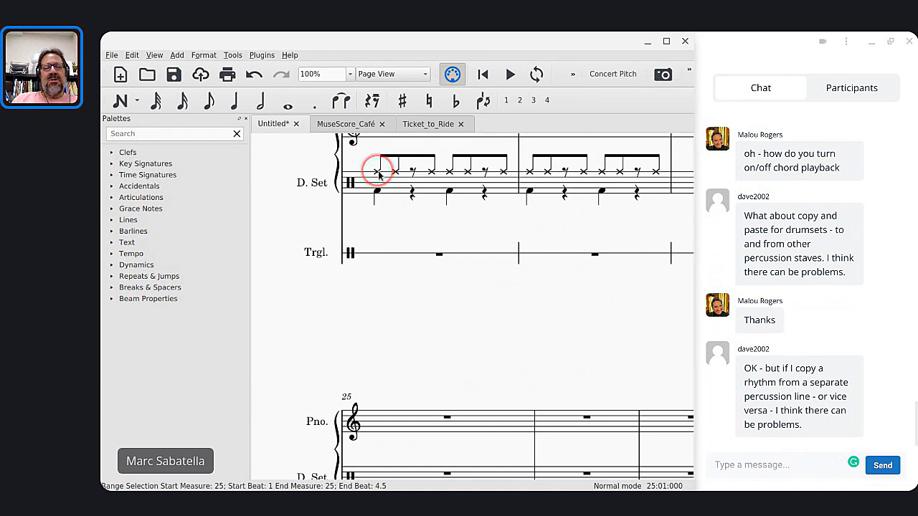
{"action": "left_click", "coordinate": [378, 192]}
{"action": "scroll", "coordinate": [377, 193], "scroll_direction": "down", "scroll_amount": 2}
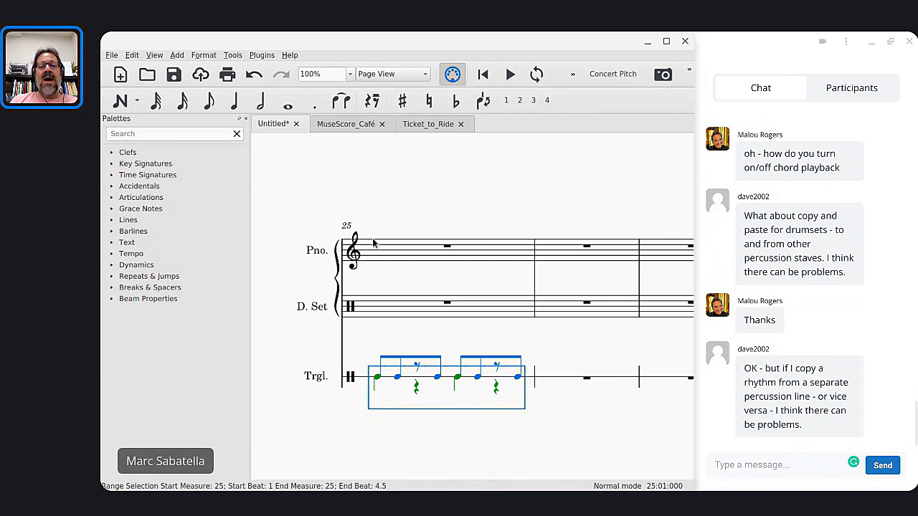
Play back the open triangle notes from beat 1 of measure 25 and stop playback
{"action": "left_click", "coordinate": [379, 381]}
{"action": "key", "text": "space"}
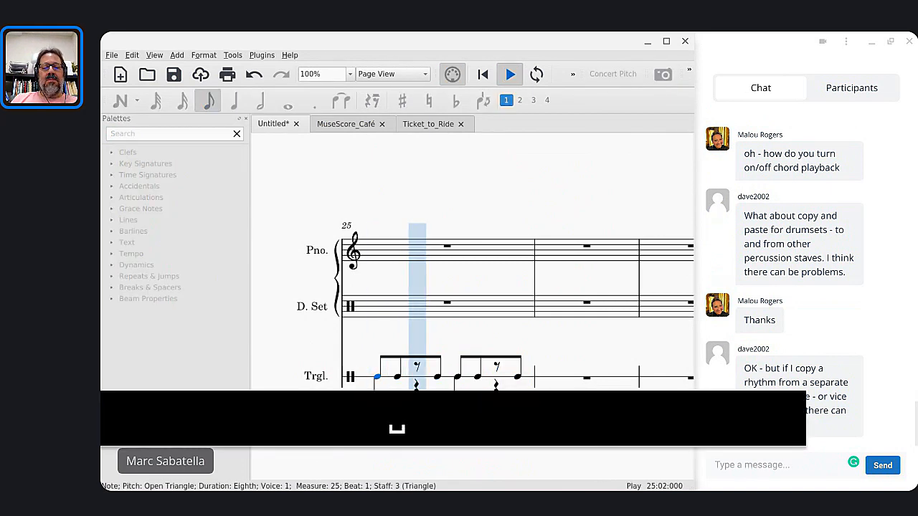
{"action": "key", "text": "space"}
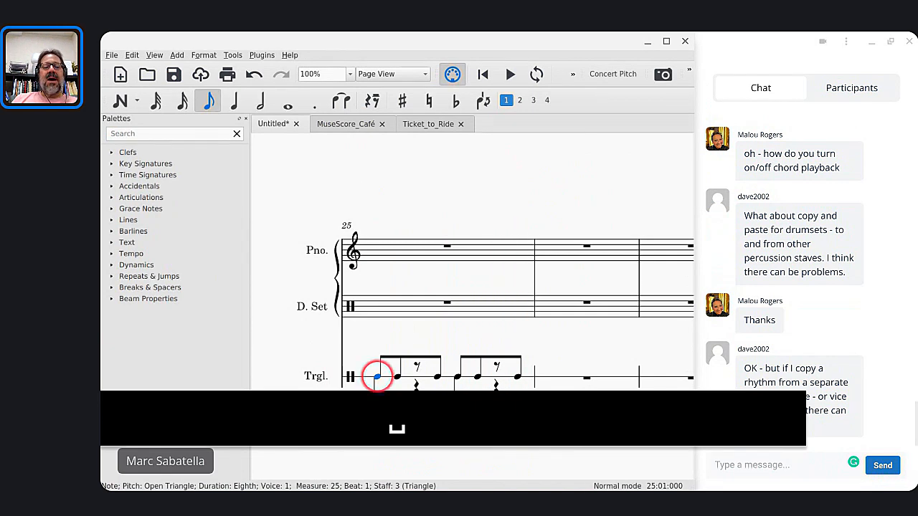
Change all notes in the triangle's measure 25 to Mute Triangle and play the measure back
{"action": "left_click", "coordinate": [405, 378]}
{"action": "key", "text": "Down"}
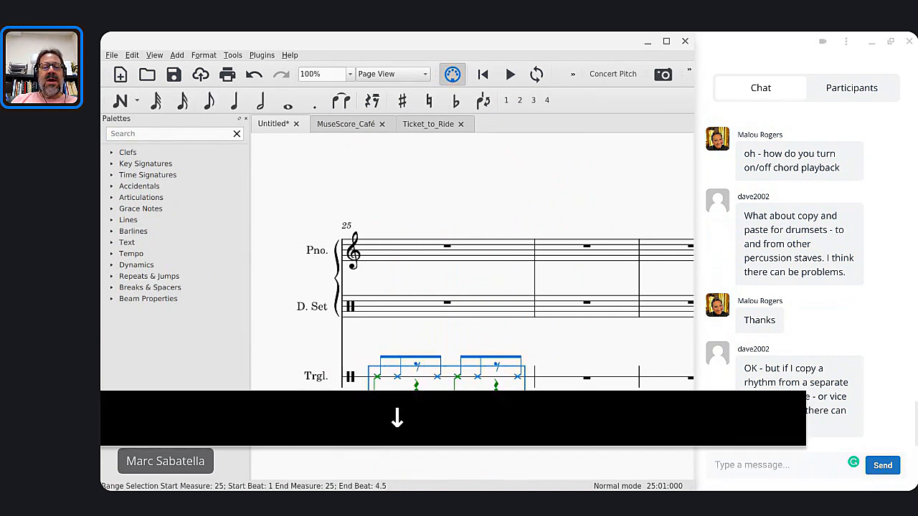
{"action": "key", "text": "space"}
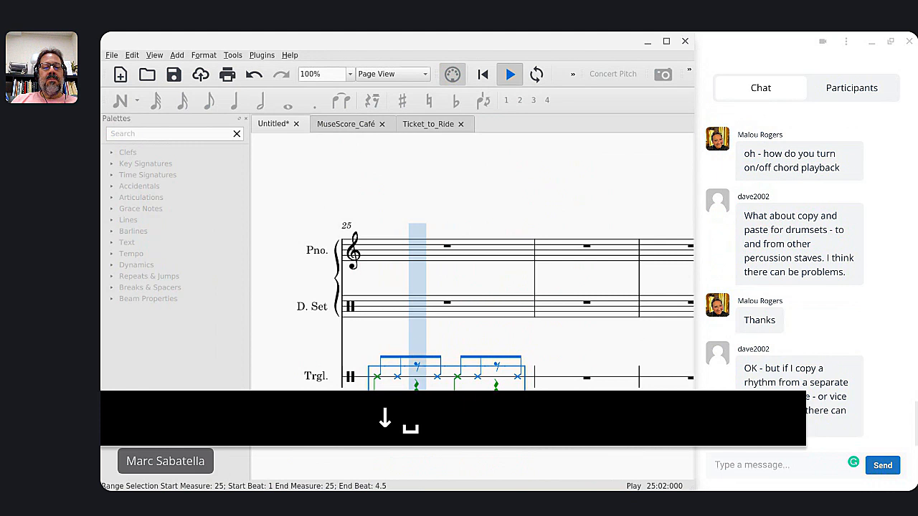
{"action": "key", "text": "space"}
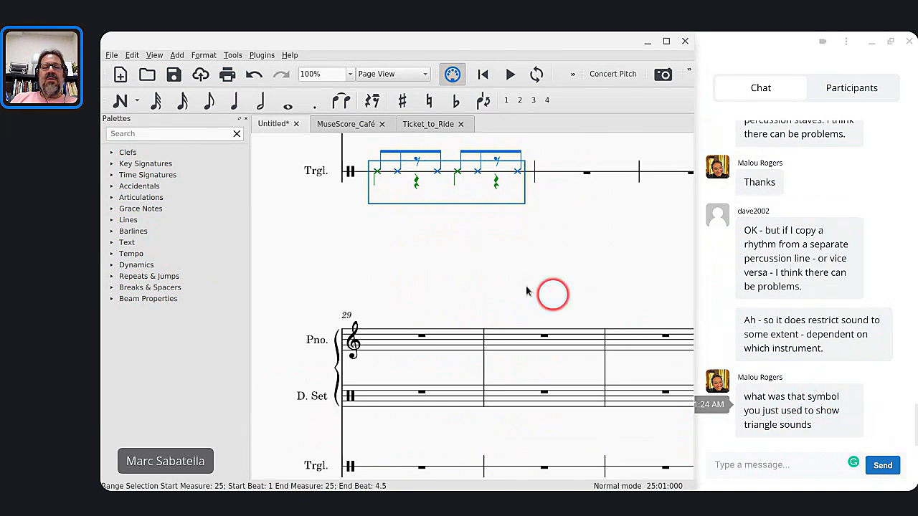
Start note input at beat 1 of the triangle's measure 25 to show the available triangle sounds
{"action": "key", "text": "Escape"}
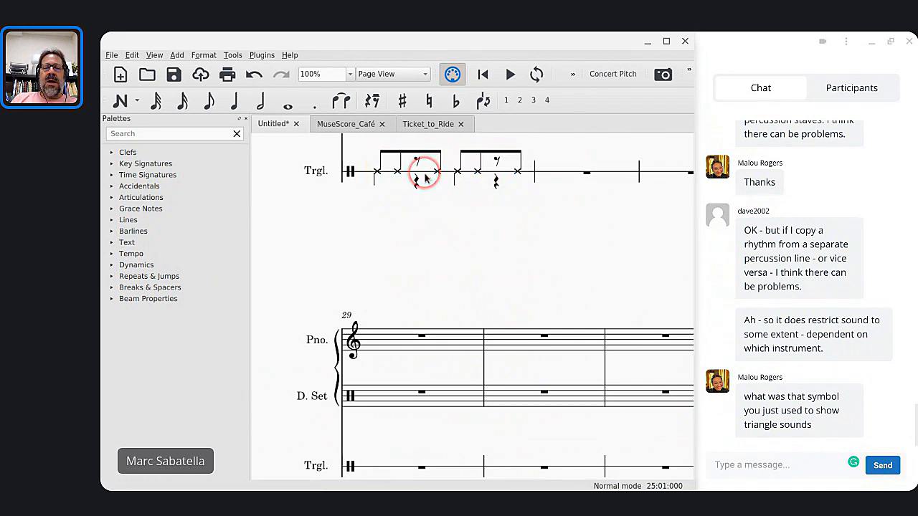
{"action": "left_click", "coordinate": [422, 176]}
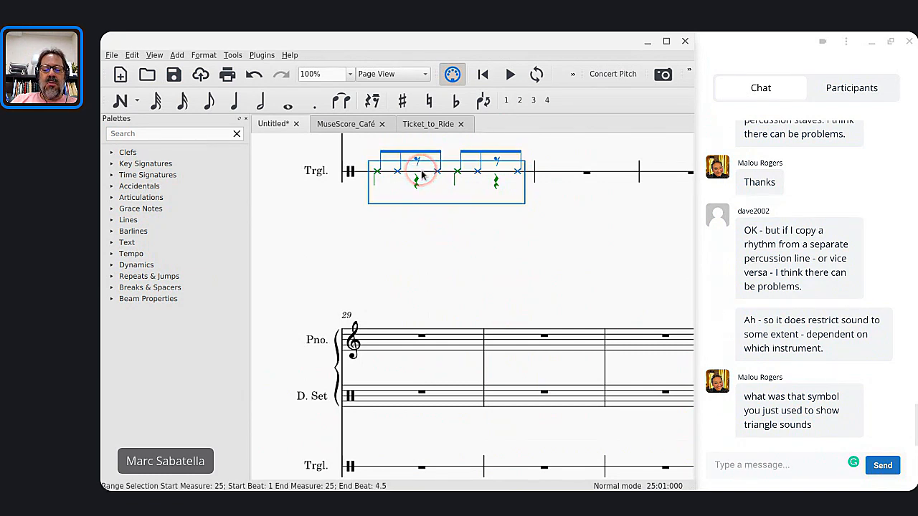
{"action": "key", "text": "n"}
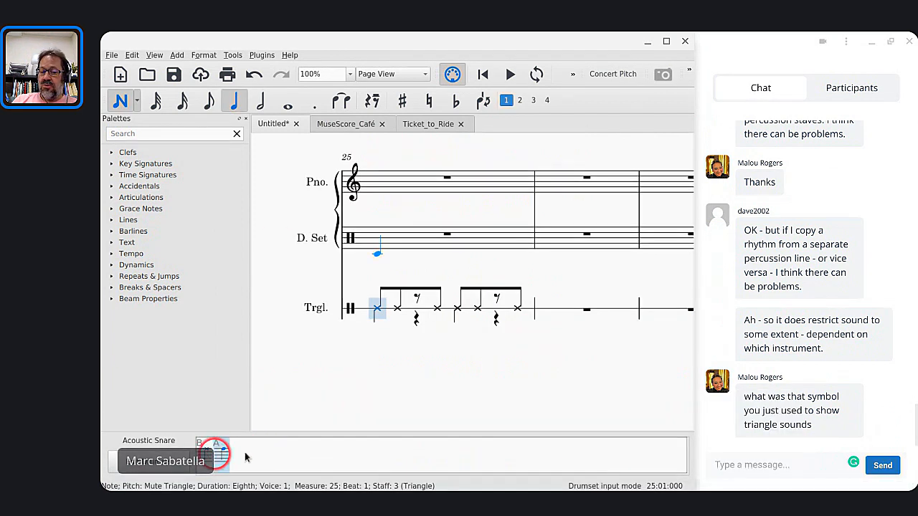
Enter two Open Triangle quarter notes followed by two Mute Triangle quarter notes in the triangle's measure 26
{"action": "key", "text": "Right"}
{"action": "key", "text": "Right"}
{"action": "key", "text": "Right"}
{"action": "key", "text": "Right"}
{"action": "key", "text": "Right"}
{"action": "key", "text": "Right"}
{"action": "key", "text": "Right"}
{"action": "key", "text": "Right"}
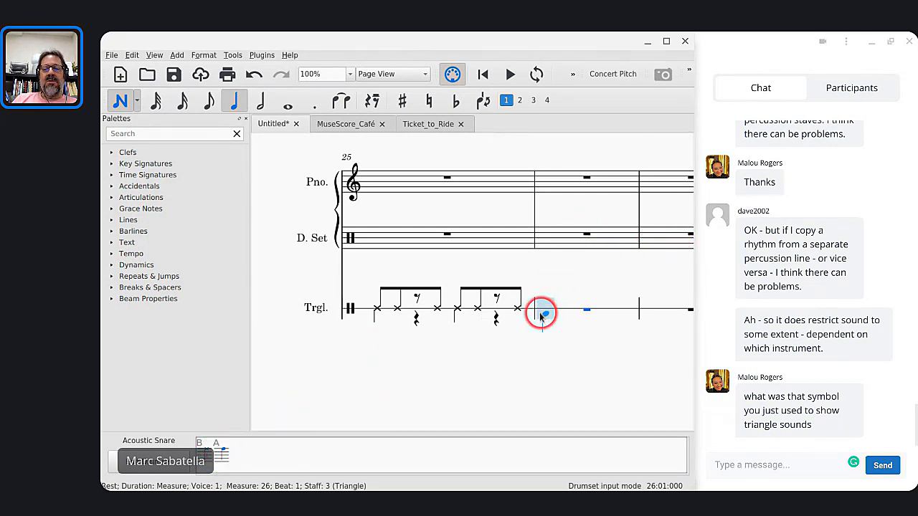
{"action": "double_click", "coordinate": [225, 456]}
{"action": "double_click", "coordinate": [225, 456]}
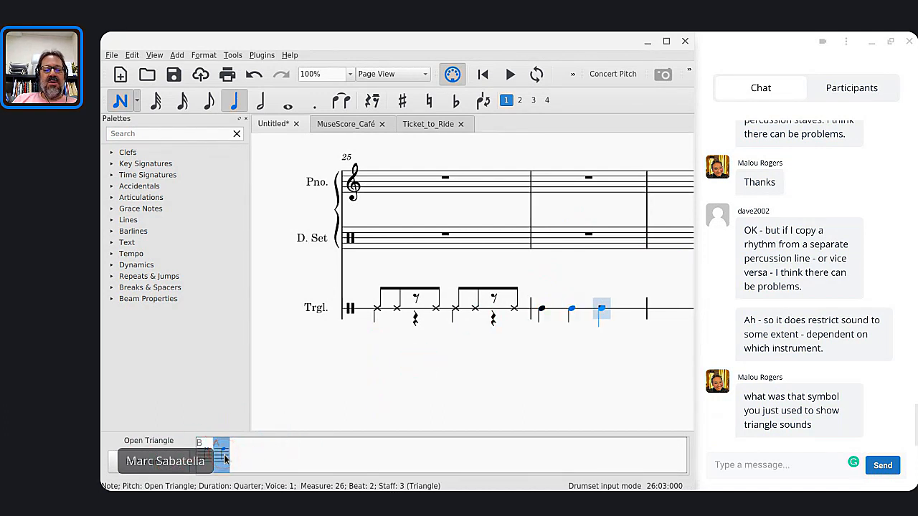
{"action": "double_click", "coordinate": [205, 446]}
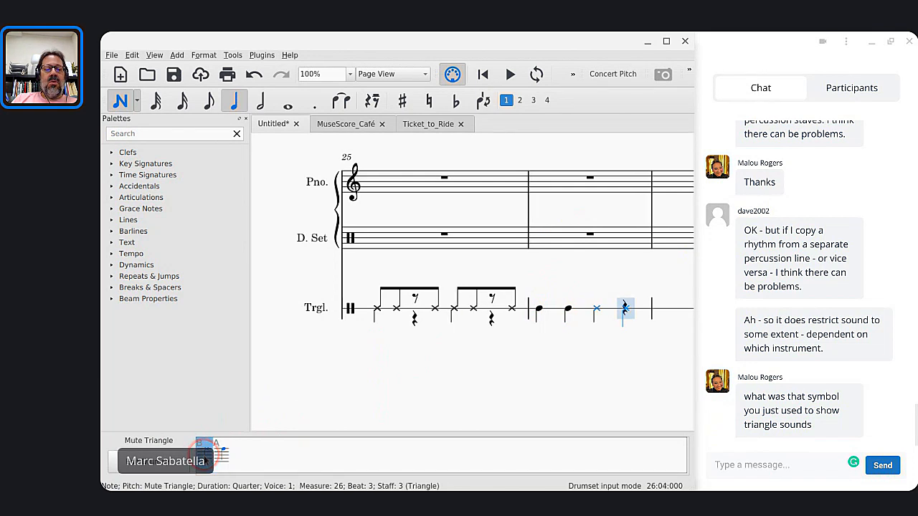
{"action": "double_click", "coordinate": [205, 461]}
Enter Open Triangle quarter notes on beats 1 and 2 of the triangle's measure 27
{"action": "left_click", "coordinate": [222, 459]}
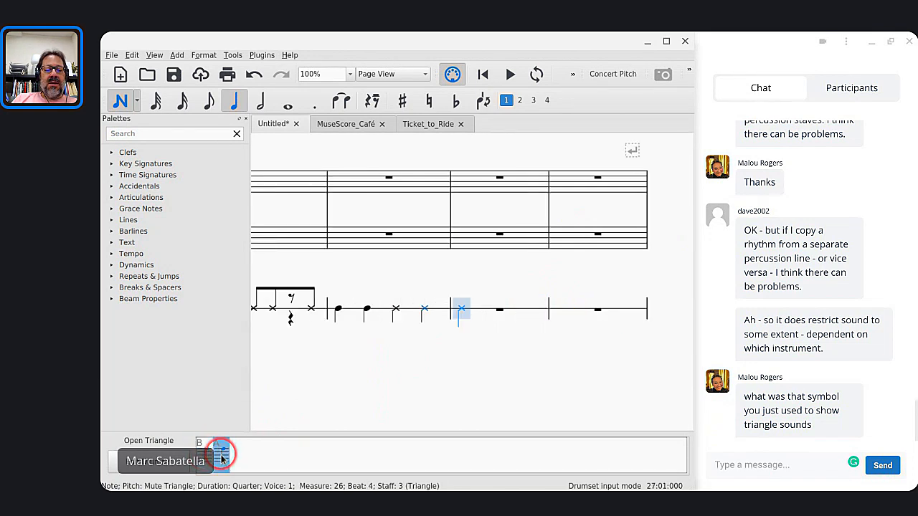
{"action": "left_click", "coordinate": [455, 308]}
{"action": "left_click", "coordinate": [464, 314]}
{"action": "left_click", "coordinate": [223, 453]}
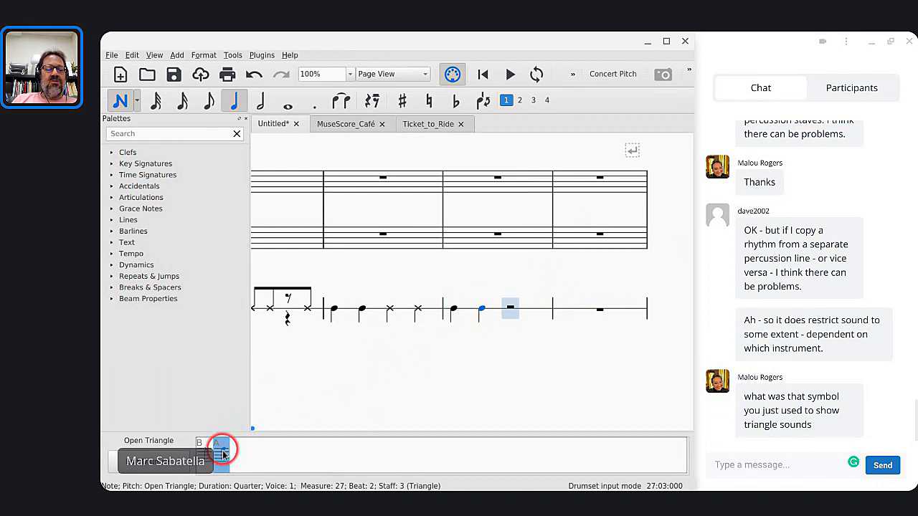
Enter alternating Open Triangle and Mute Triangle quarter notes from measure 27 beat 3 through measure 28 beat 2, and leave note input
{"action": "key", "text": "a"}
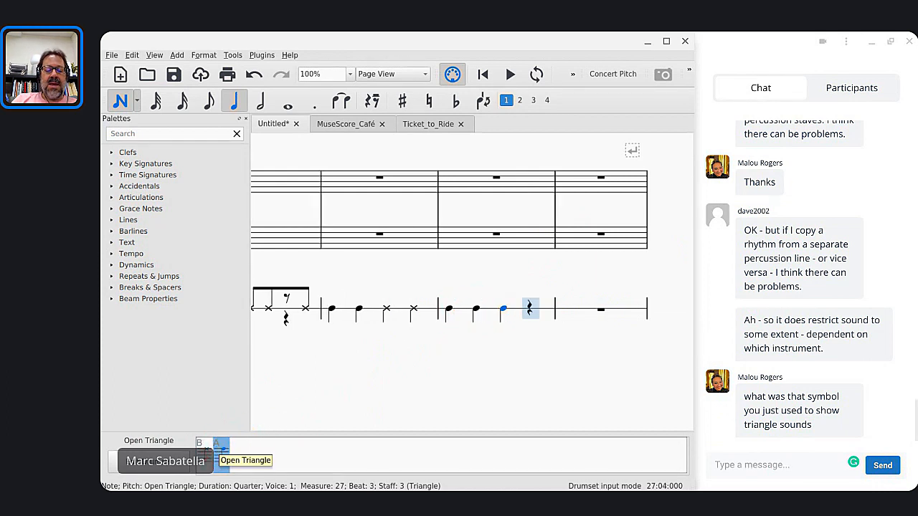
{"action": "key", "text": "b"}
{"action": "key", "text": "a"}
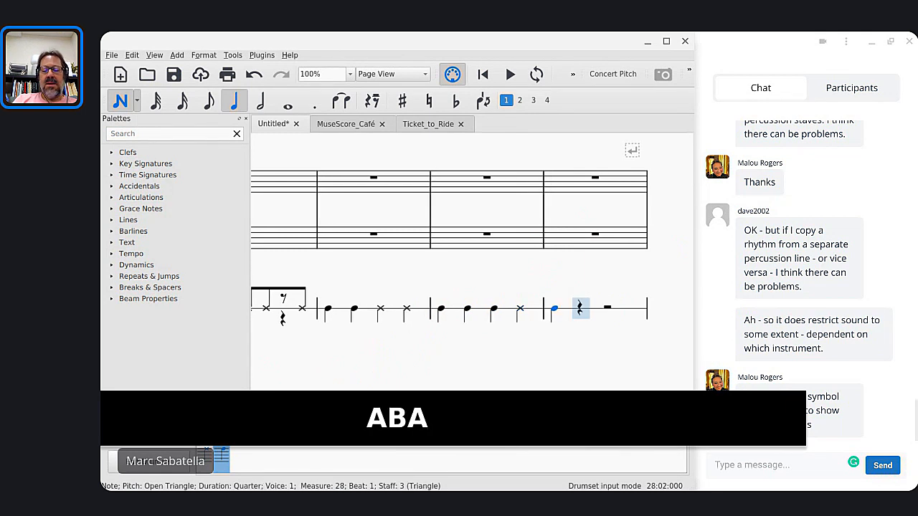
{"action": "key", "text": "b"}
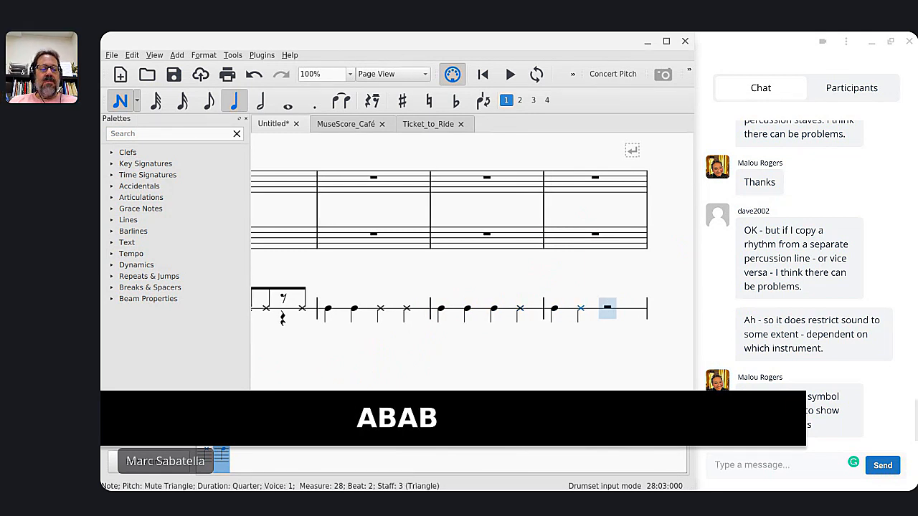
{"action": "key", "text": "Escape"}
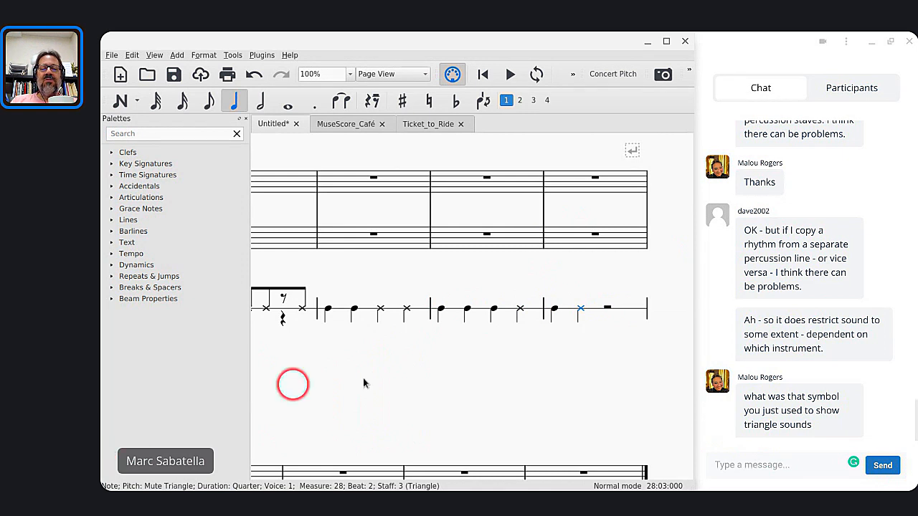
{"action": "scroll", "coordinate": [395, 371], "scroll_direction": "down", "scroll_amount": 3}
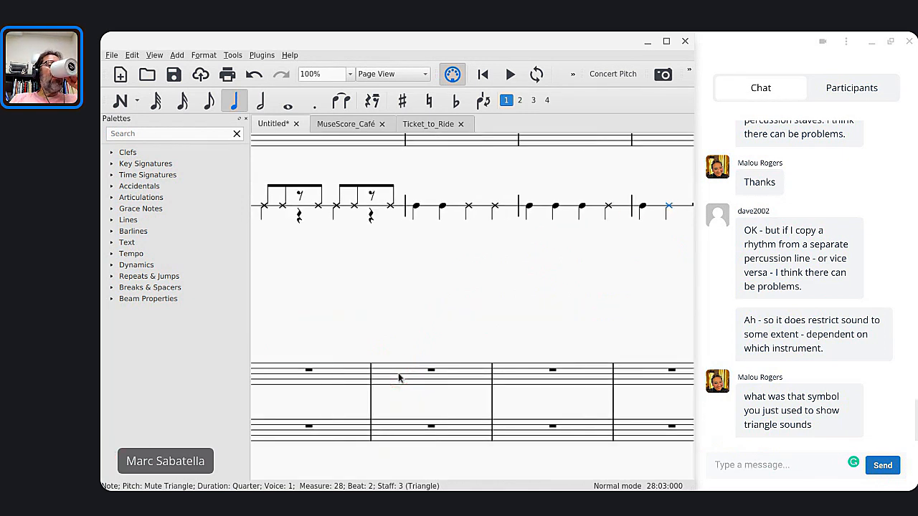
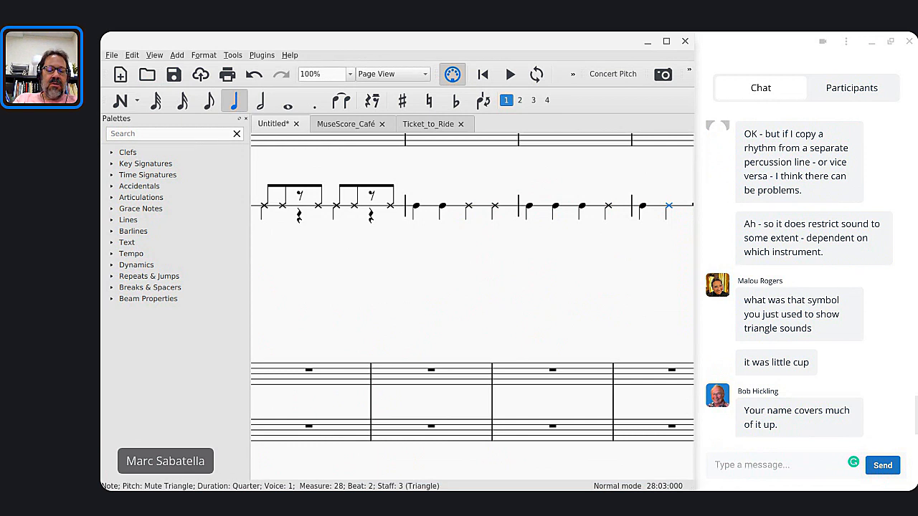
Switch to the MuseScore_Café score and select measure 1 of its Drums staff
{"action": "left_click", "coordinate": [452, 306]}
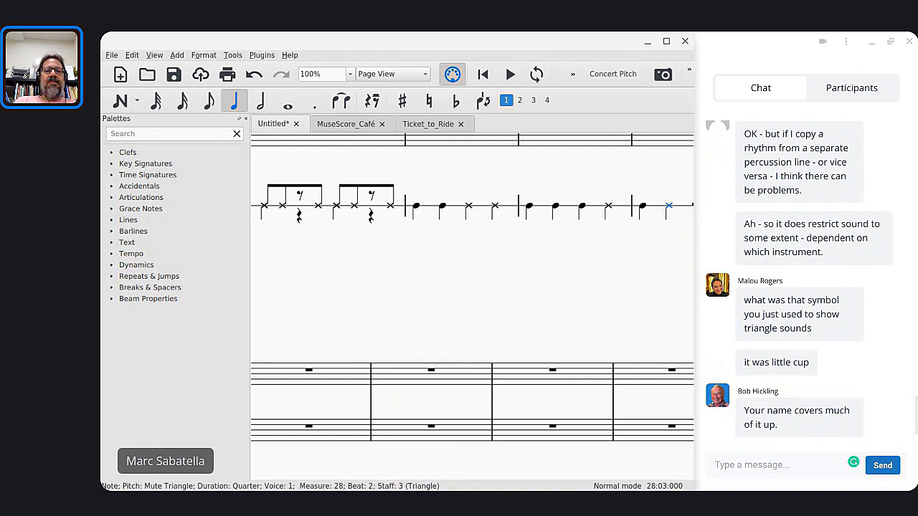
{"action": "left_click", "coordinate": [344, 123]}
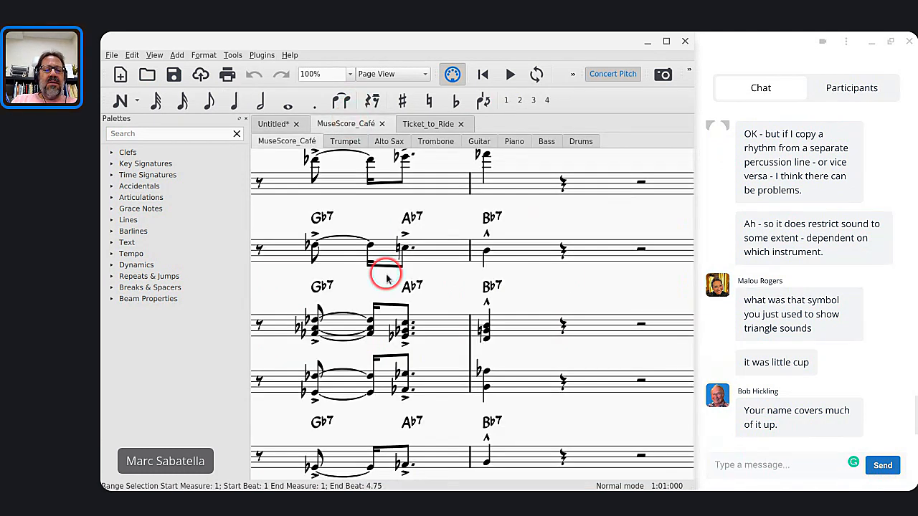
{"action": "scroll", "coordinate": [385, 268], "scroll_direction": "down", "scroll_amount": 10}
{"action": "scroll", "coordinate": [386, 279], "scroll_direction": "down", "scroll_amount": 10}
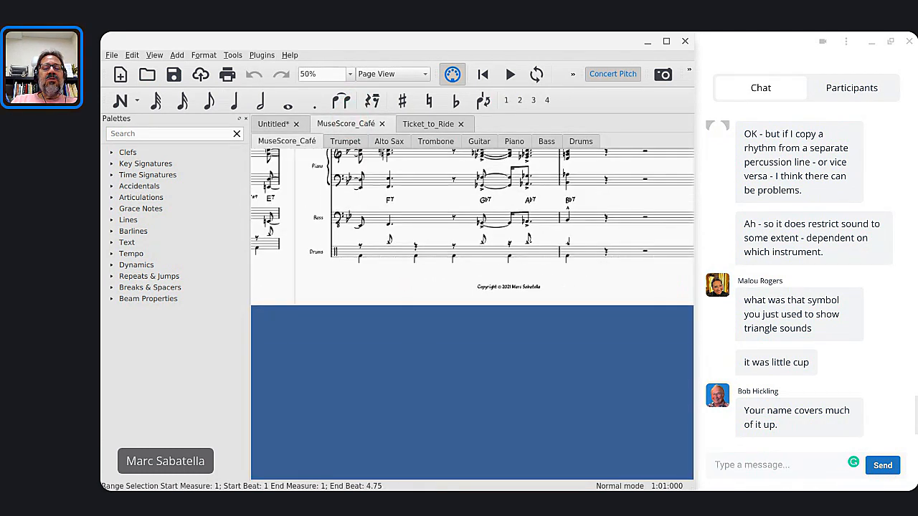
{"action": "scroll", "coordinate": [387, 279], "scroll_direction": "left", "scroll_amount": 19}
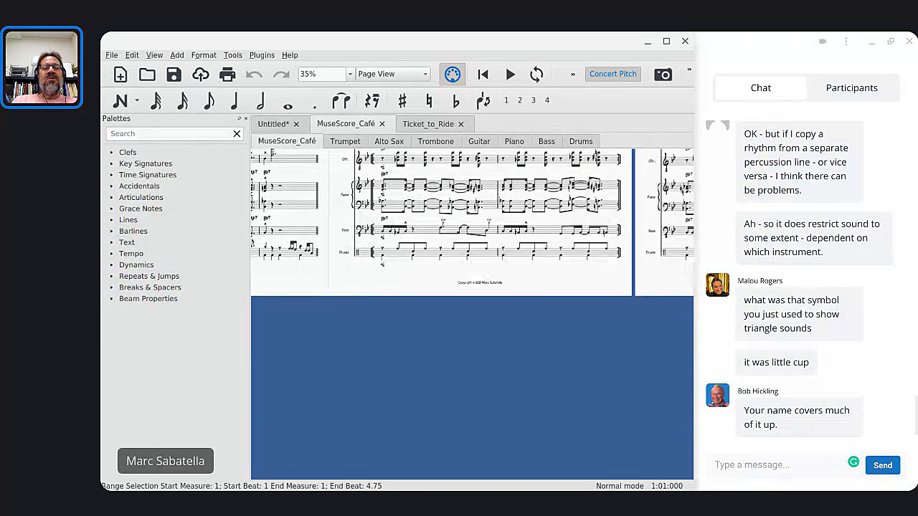
{"action": "scroll", "coordinate": [387, 278], "scroll_direction": "left", "scroll_amount": 4}
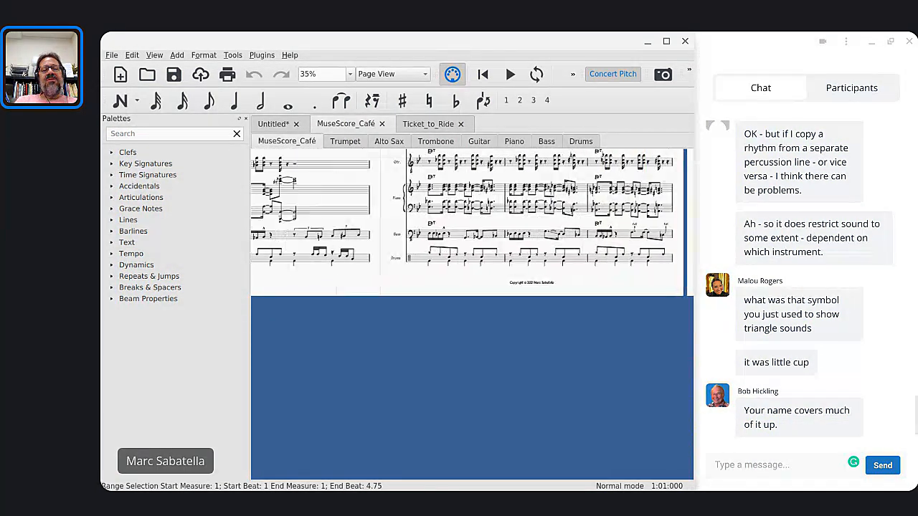
{"action": "scroll", "coordinate": [472, 222], "scroll_direction": "left", "scroll_amount": 6}
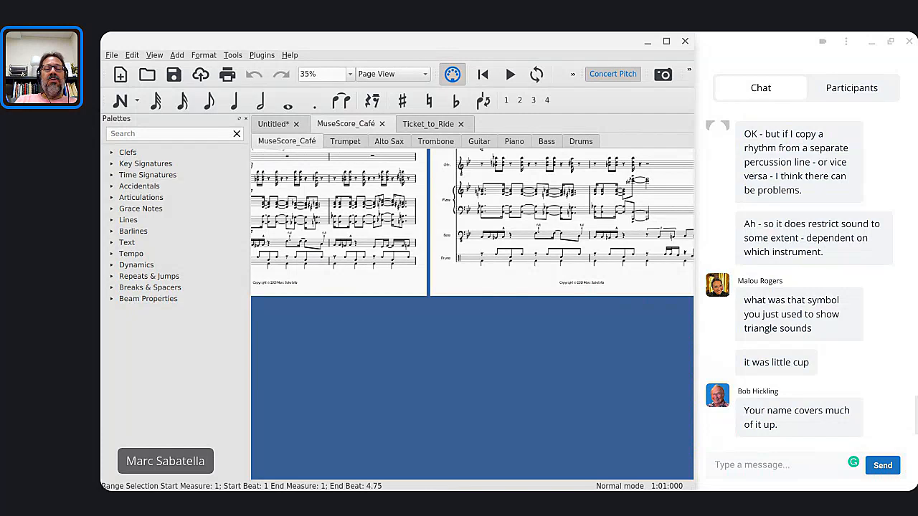
{"action": "scroll", "coordinate": [387, 279], "scroll_direction": "left", "scroll_amount": 10}
{"action": "scroll", "coordinate": [386, 279], "scroll_direction": "up", "scroll_amount": 5}
{"action": "scroll", "coordinate": [386, 279], "scroll_direction": "right", "scroll_amount": 7}
{"action": "left_click", "coordinate": [472, 252]}
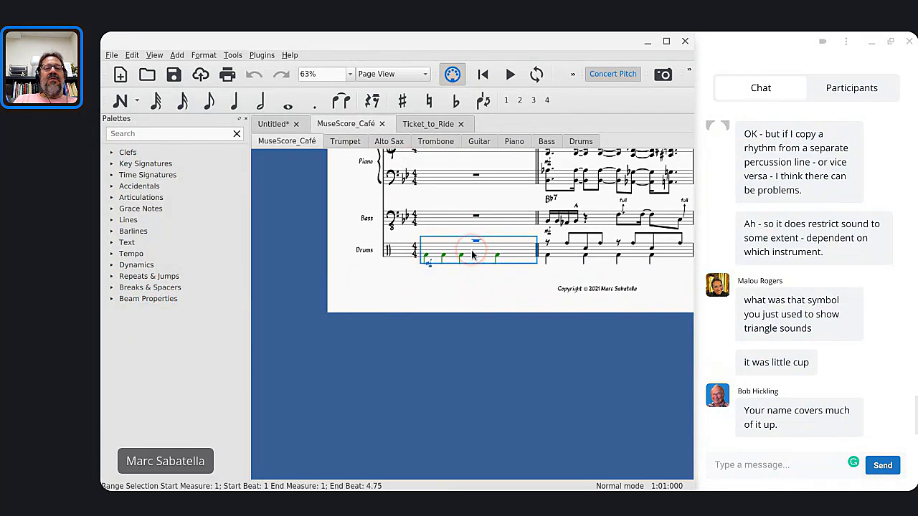
Display the score in Continuous View at 112% with the Drums staff in sight
{"action": "left_click", "coordinate": [379, 76]}
{"action": "left_click", "coordinate": [384, 85]}
{"action": "scroll", "coordinate": [398, 324], "scroll_direction": "down", "scroll_amount": 5}
{"action": "scroll", "coordinate": [401, 343], "scroll_direction": "up", "scroll_amount": 5, "text": "ctrl"}
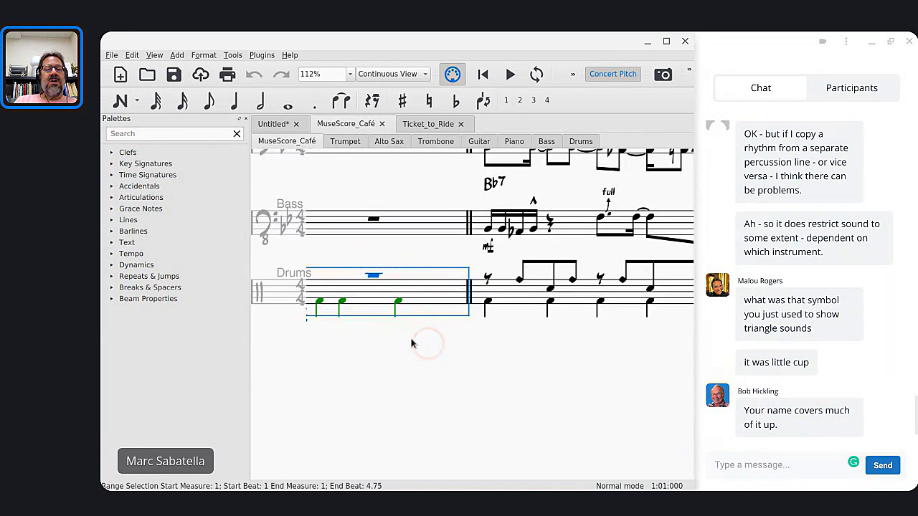
Step through the voice 2 Bass Drum 1 quarter notes on the Drums staff from measure 1 into measure 2
{"action": "left_click", "coordinate": [316, 300]}
{"action": "key", "text": "Right"}
{"action": "key", "text": "Right"}
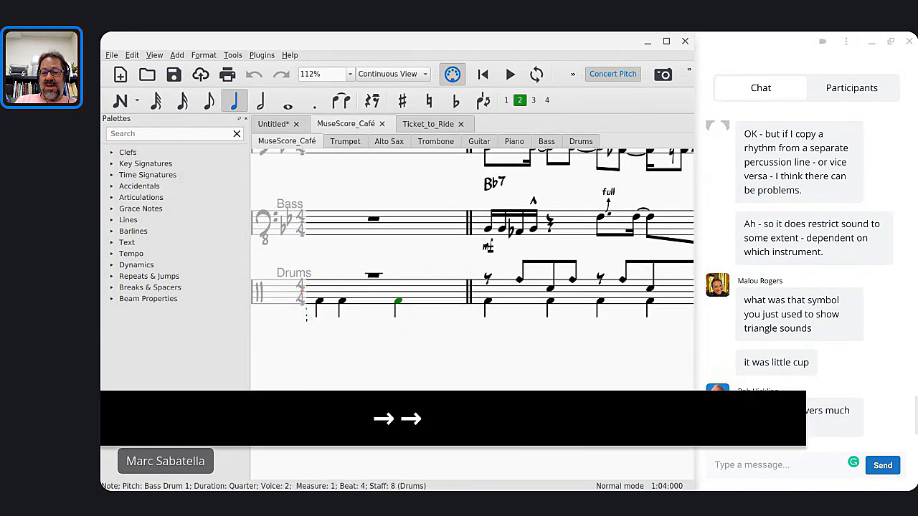
{"action": "key", "text": "Right"}
{"action": "key", "text": "Right"}
{"action": "key", "text": "Right"}
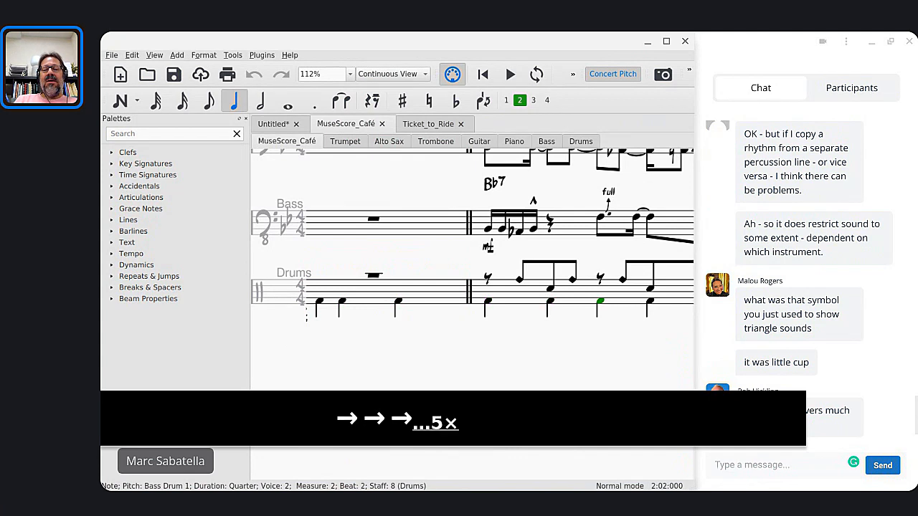
Step through the voice 1 notes and rests in the Drums staff's measure 2, up to the Ride Bell on beat 4.5
{"action": "left_click", "coordinate": [520, 278]}
{"action": "key", "text": "Right"}
{"action": "key", "text": "Right"}
{"action": "key", "text": "Right"}
{"action": "key", "text": "Right"}
{"action": "key", "text": "Right"}
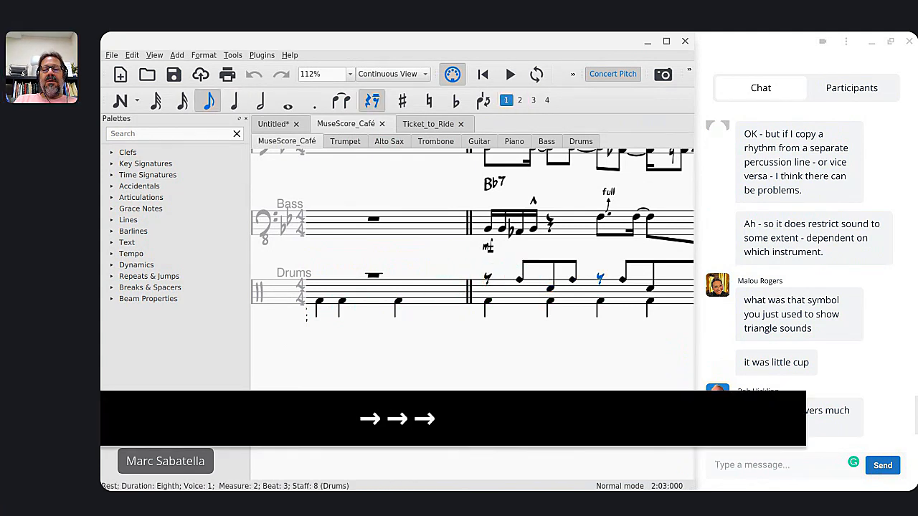
{"action": "key", "text": "Right"}
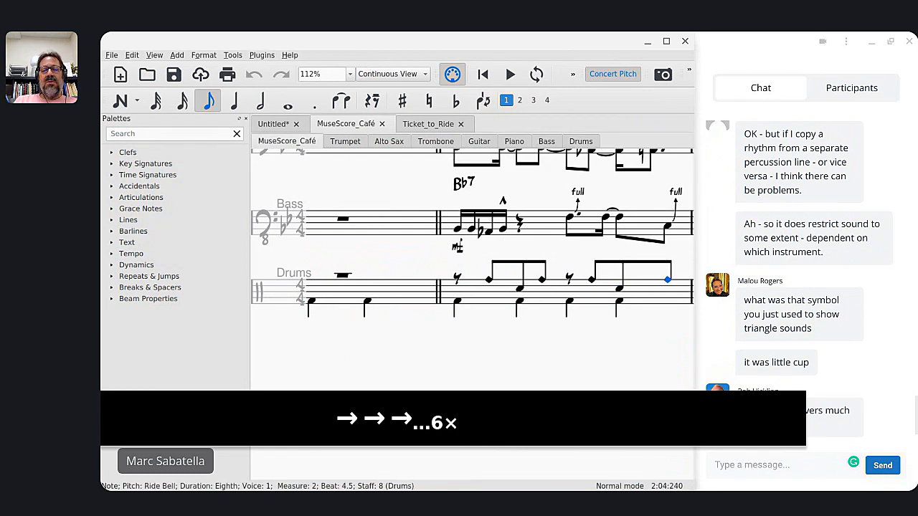
Step through voice 1 of the Drums staff's measure 6, from the Crash Cymbal 1 on beat 1 to the Ride Cymbal 1 on beat 4.5
{"action": "scroll", "coordinate": [514, 288], "scroll_direction": "right", "scroll_amount": 5}
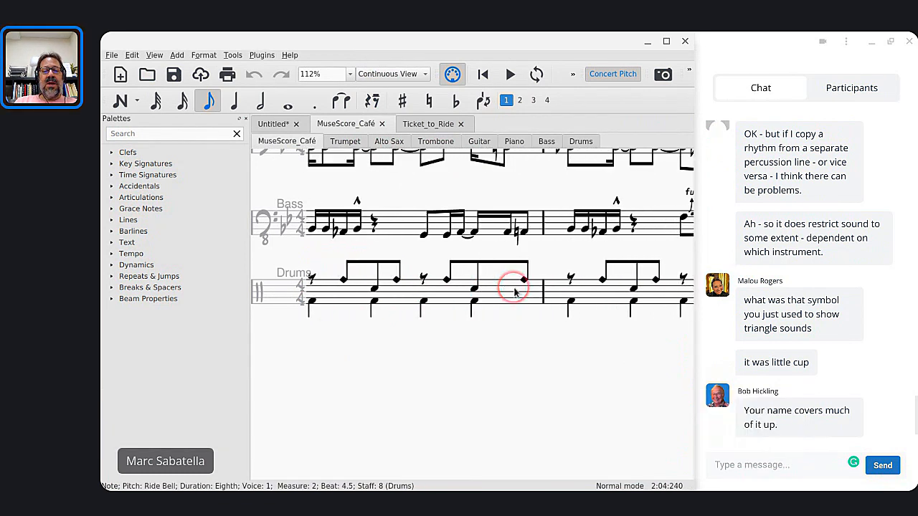
{"action": "scroll", "coordinate": [513, 288], "scroll_direction": "right", "scroll_amount": 5}
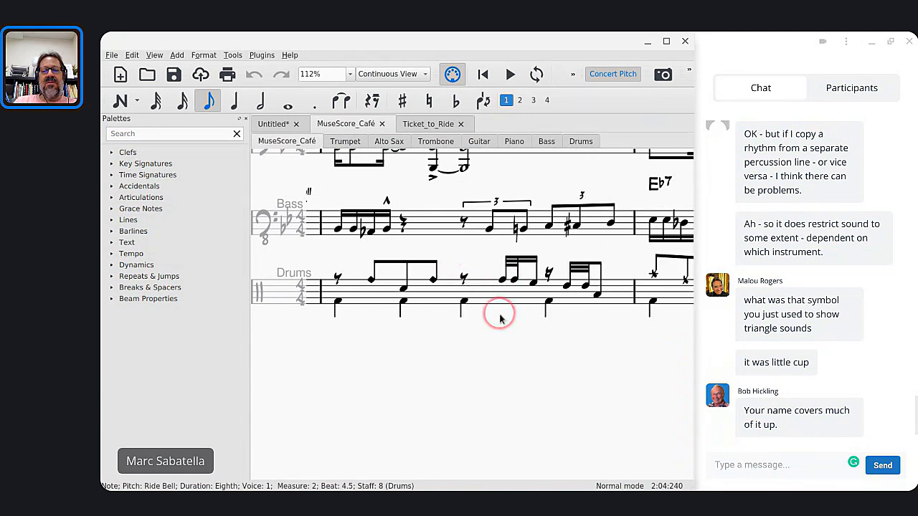
{"action": "scroll", "coordinate": [496, 310], "scroll_direction": "right", "scroll_amount": 5}
{"action": "left_click", "coordinate": [433, 274]}
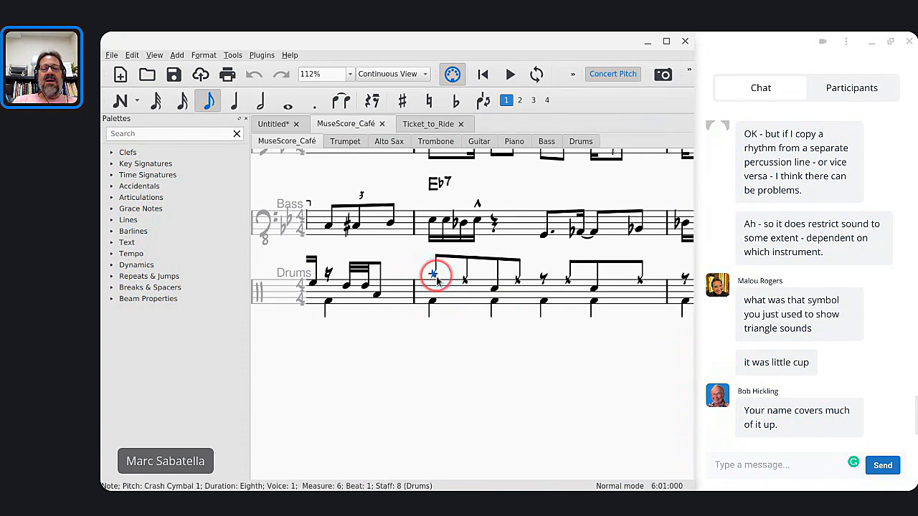
{"action": "key", "text": "Right"}
{"action": "key", "text": "Right"}
{"action": "key", "text": "Right"}
{"action": "key", "text": "Right"}
{"action": "key", "text": "Right"}
{"action": "key", "text": "Right"}
{"action": "key", "text": "Right"}
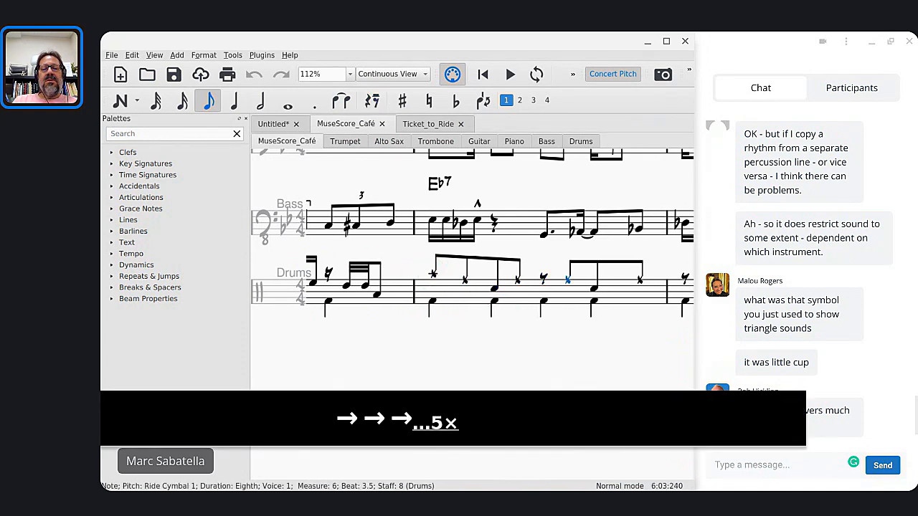
Play the score briefly from the quarter rest on beat 3 of the Drums staff's measure 9 into measure 10
{"action": "scroll", "coordinate": [459, 279], "scroll_direction": "right", "scroll_amount": 12}
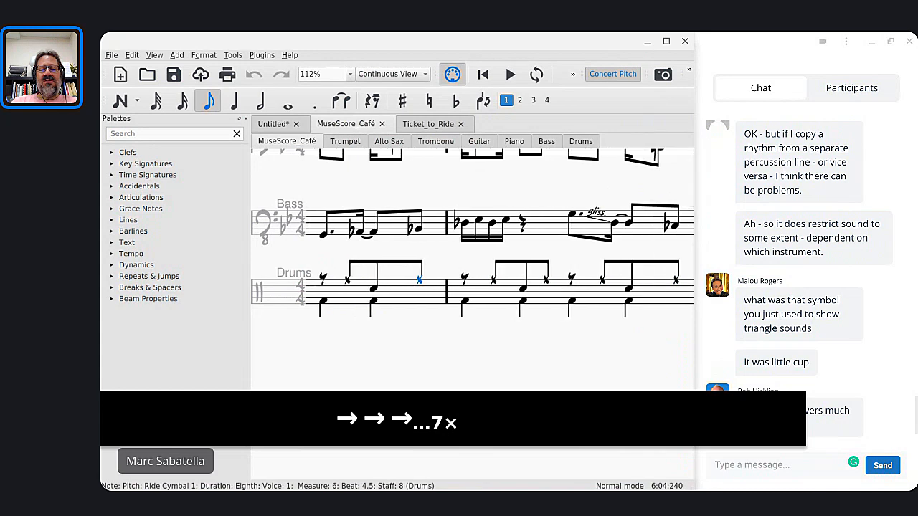
{"action": "scroll", "coordinate": [459, 279], "scroll_direction": "right", "scroll_amount": 4}
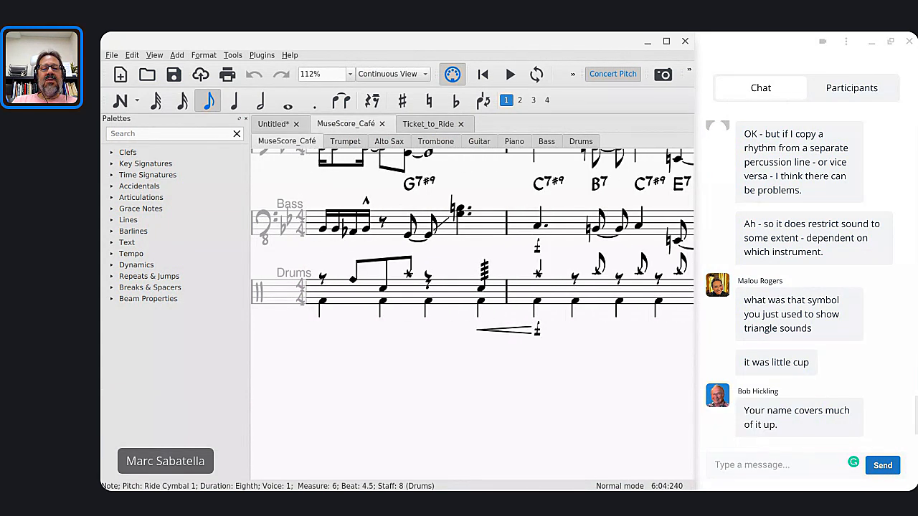
{"action": "left_click", "coordinate": [428, 278]}
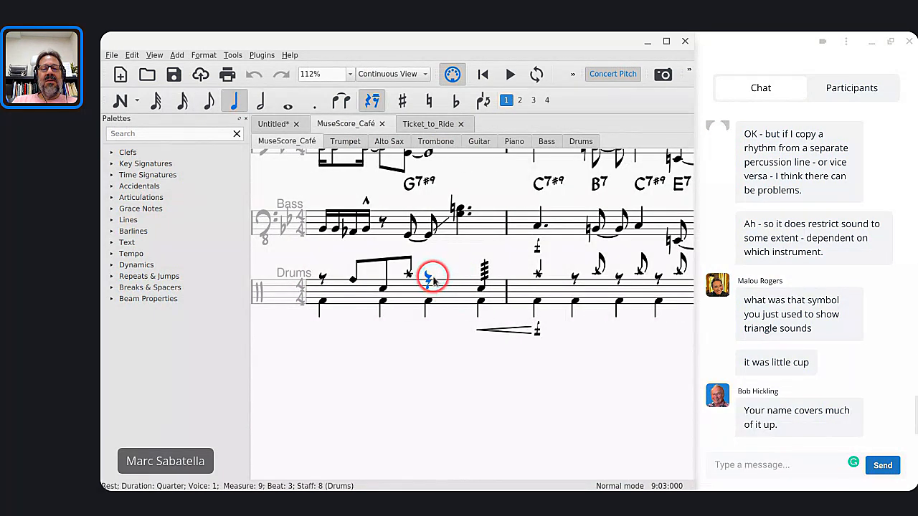
{"action": "key", "text": "space"}
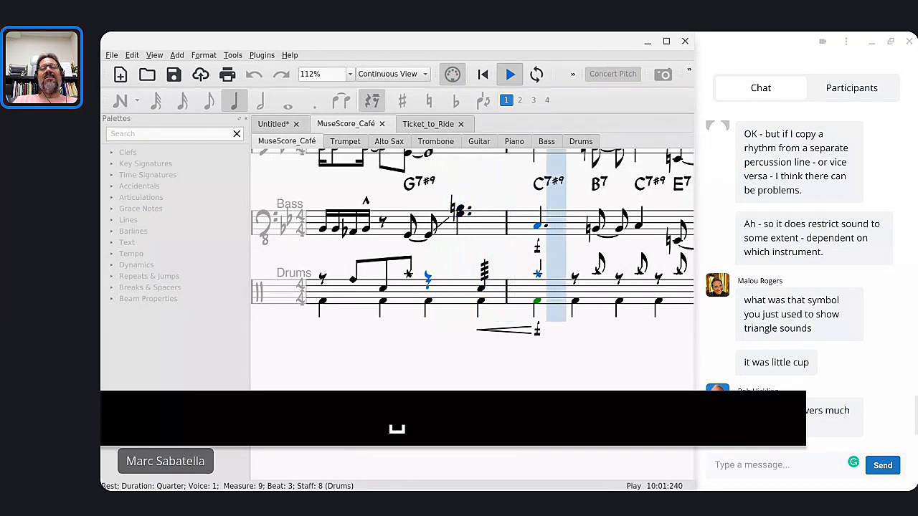
{"action": "key", "text": "space"}
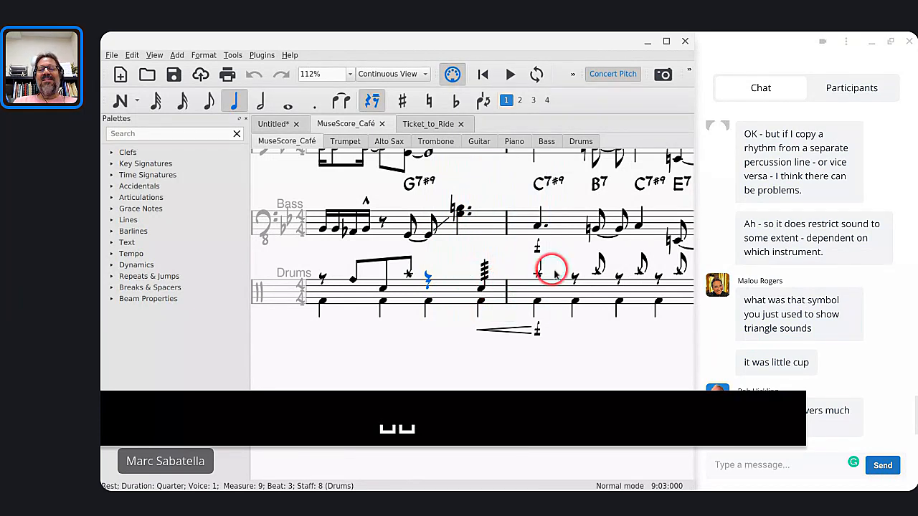
Play the drum fill in measure 12, starting from the Crash Cymbal 1 on beat 1
{"action": "scroll", "coordinate": [539, 274], "scroll_direction": "right", "scroll_amount": 3}
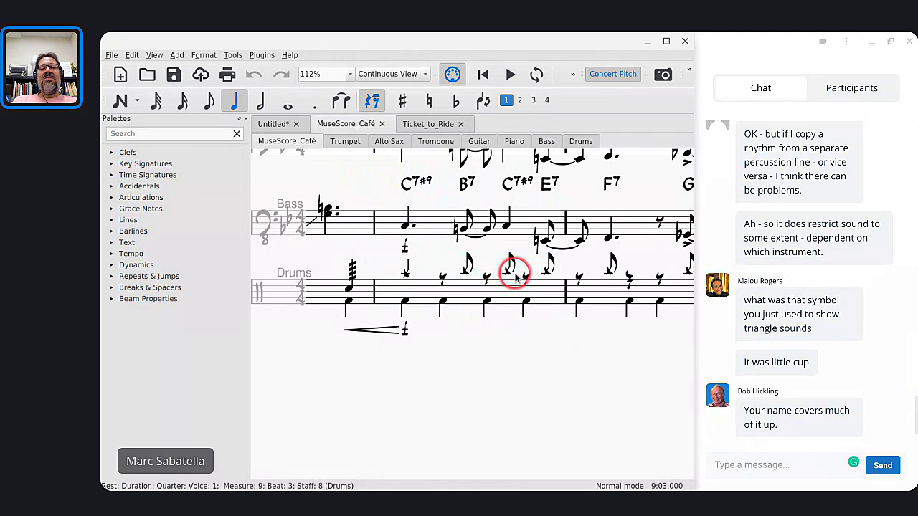
{"action": "scroll", "coordinate": [517, 276], "scroll_direction": "right", "scroll_amount": 8}
{"action": "scroll", "coordinate": [516, 276], "scroll_direction": "down", "scroll_amount": 1}
{"action": "scroll", "coordinate": [515, 278], "scroll_direction": "up", "scroll_amount": 2}
{"action": "scroll", "coordinate": [515, 278], "scroll_direction": "right", "scroll_amount": 2}
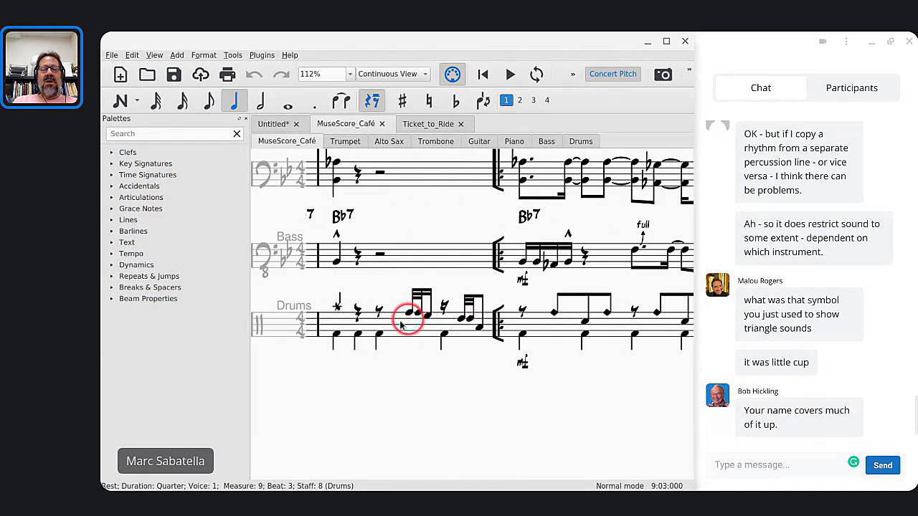
{"action": "left_click", "coordinate": [341, 317]}
{"action": "key", "text": "space"}
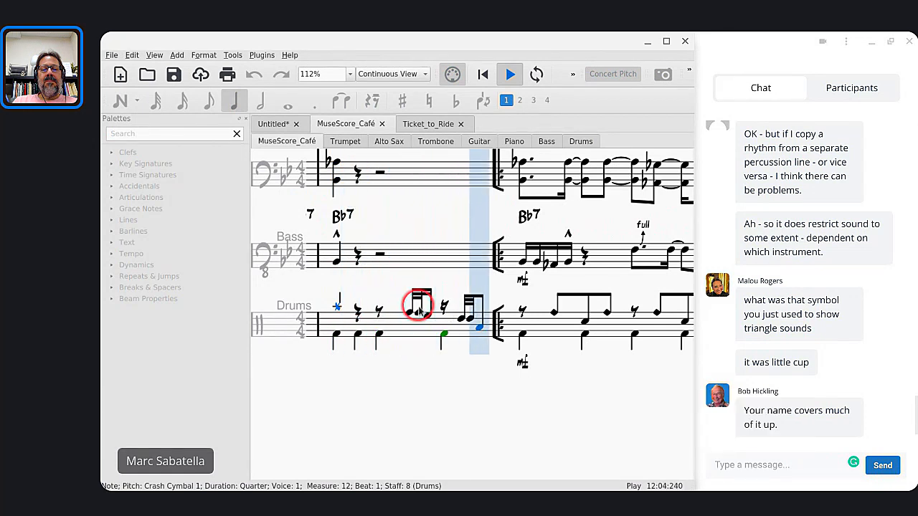
{"action": "key", "text": "space"}
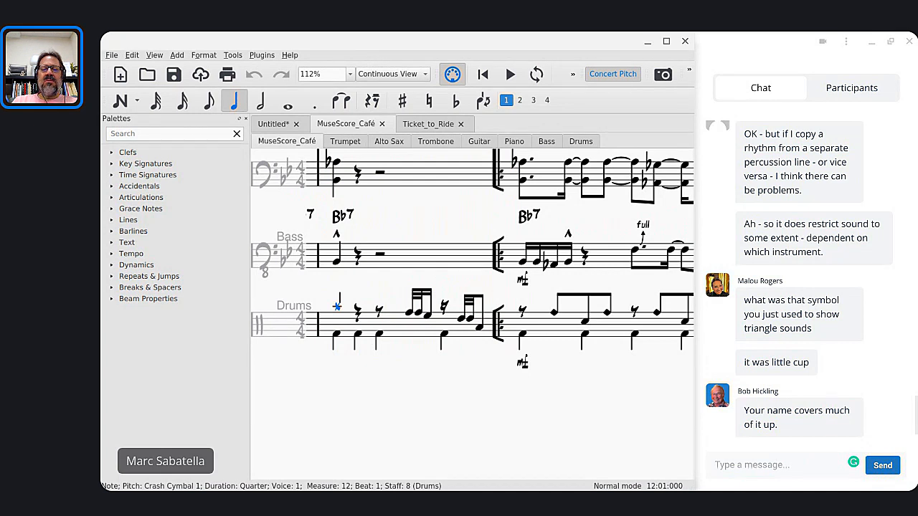
Review the rest of the Drums staff up to the final barline and return to its first measure
{"action": "scroll", "coordinate": [409, 351], "scroll_direction": "down", "scroll_amount": 2}
{"action": "scroll", "coordinate": [409, 355], "scroll_direction": "up", "scroll_amount": 1}
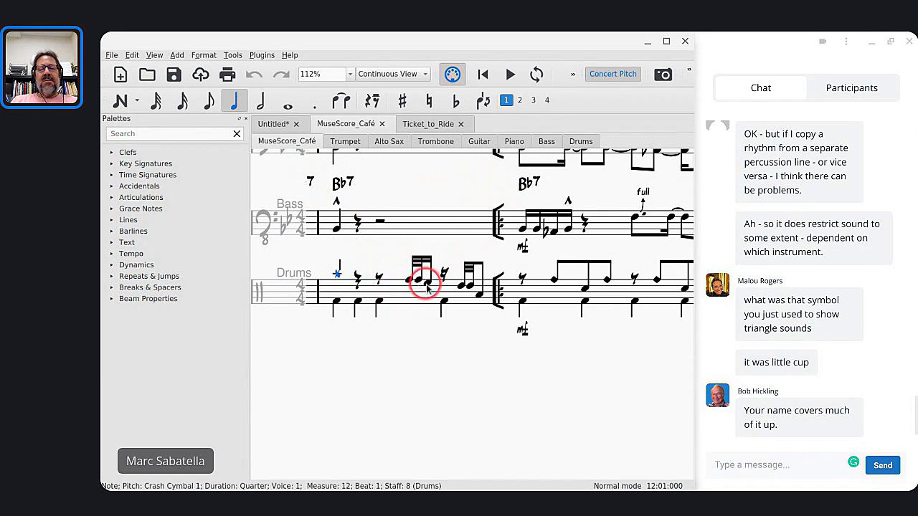
{"action": "scroll", "coordinate": [423, 287], "scroll_direction": "right", "scroll_amount": 3}
{"action": "scroll", "coordinate": [427, 288], "scroll_direction": "right", "scroll_amount": 5}
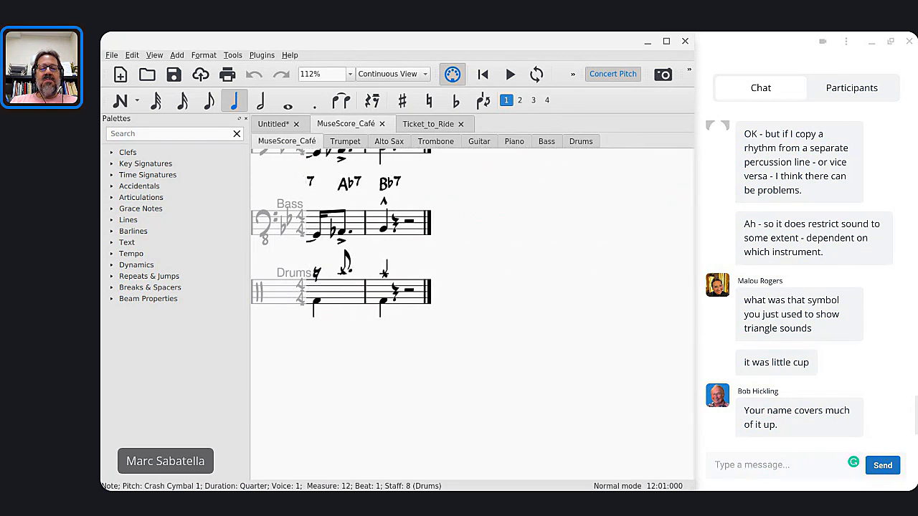
{"action": "key", "text": "Home"}
{"action": "scroll", "coordinate": [471, 287], "scroll_direction": "down", "scroll_amount": 3}
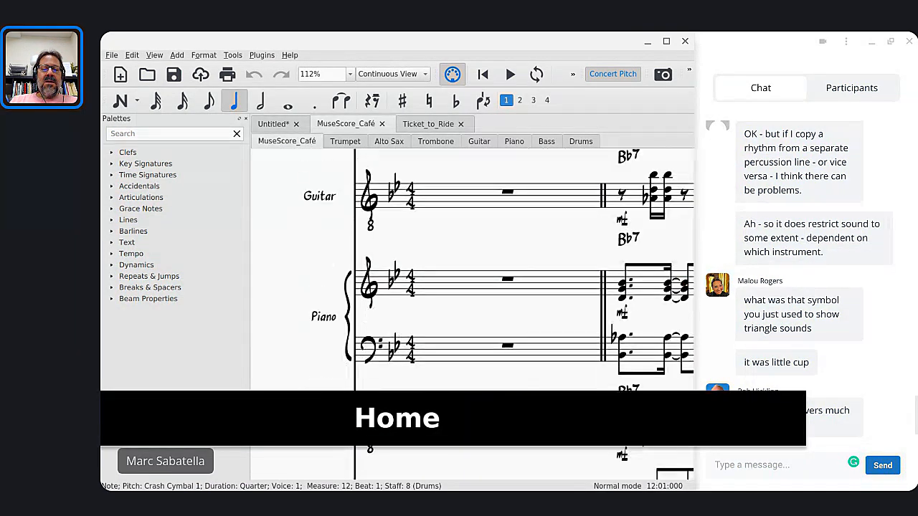
{"action": "scroll", "coordinate": [434, 233], "scroll_direction": "down", "scroll_amount": 5}
{"action": "scroll", "coordinate": [434, 234], "scroll_direction": "up", "scroll_amount": 2}
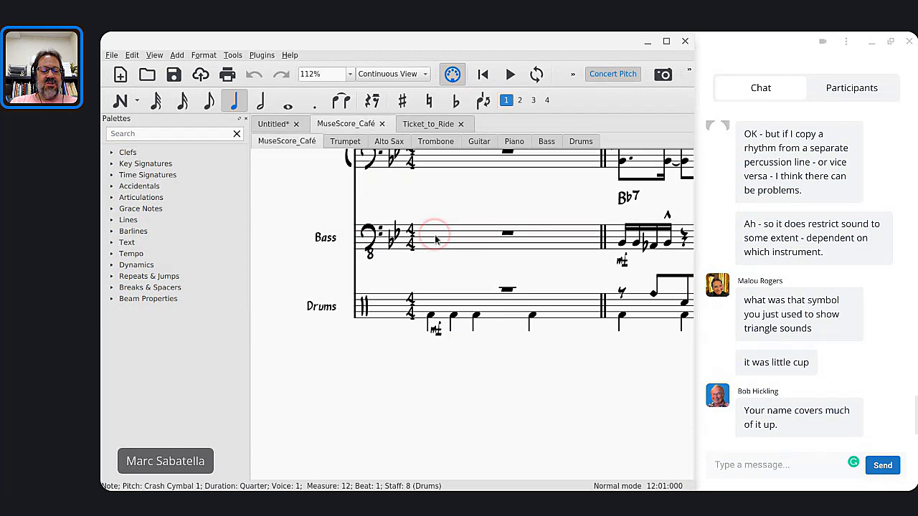
Lower the master playback volume to -50.0 dB
{"action": "key", "text": "ctrl+F10"}
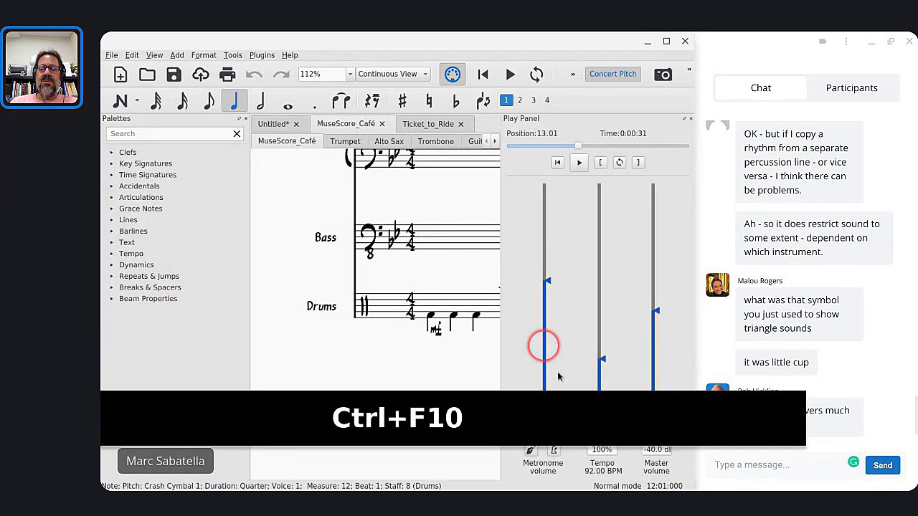
{"action": "key", "text": "Down"}
{"action": "key", "text": "Down"}
{"action": "key", "text": "Down"}
{"action": "key", "text": "Down"}
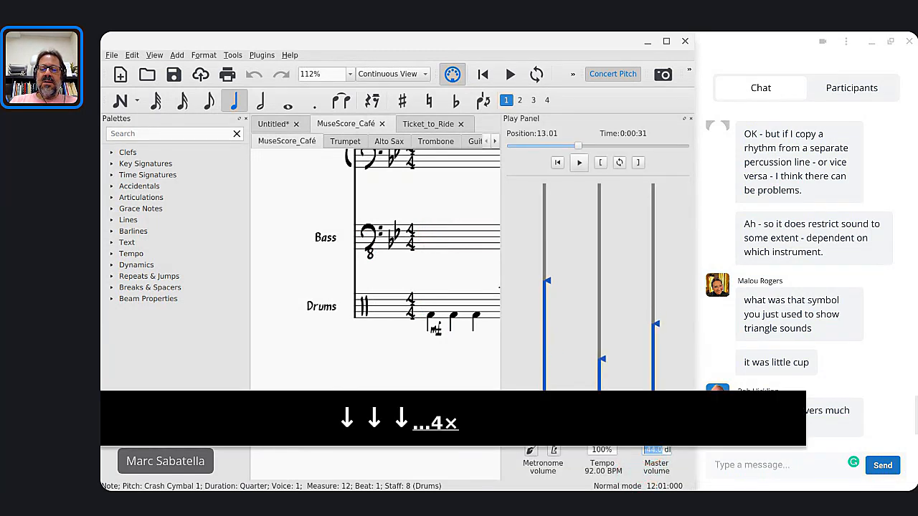
{"action": "key", "text": "Down"}
{"action": "key", "text": "Down"}
{"action": "key", "text": "Down"}
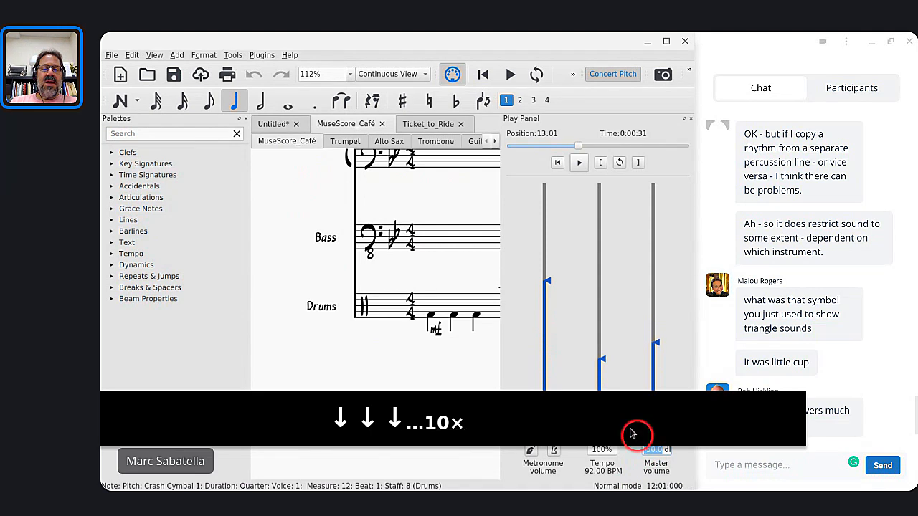
Play the score from measure 1 of the Drums staff through to the end, and close the playback controls
{"action": "left_click", "coordinate": [391, 307]}
{"action": "key", "text": "space"}
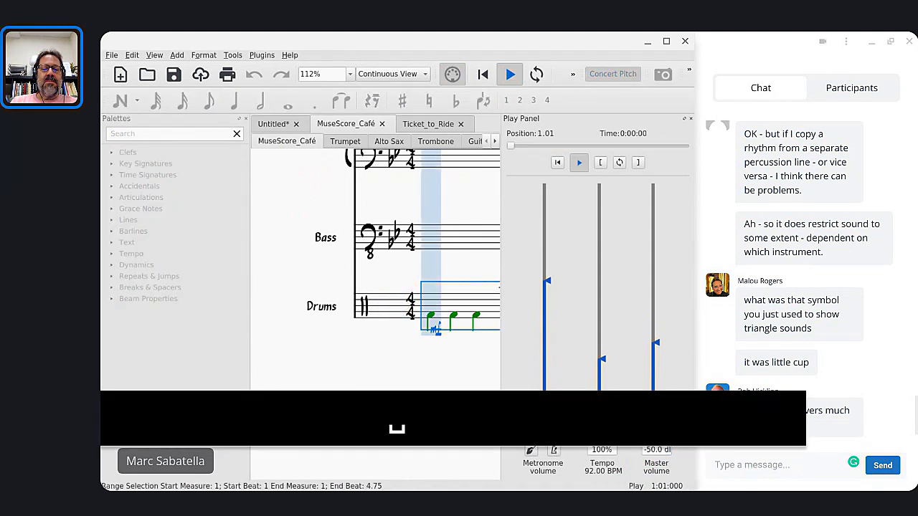
{"action": "left_click", "coordinate": [691, 119]}
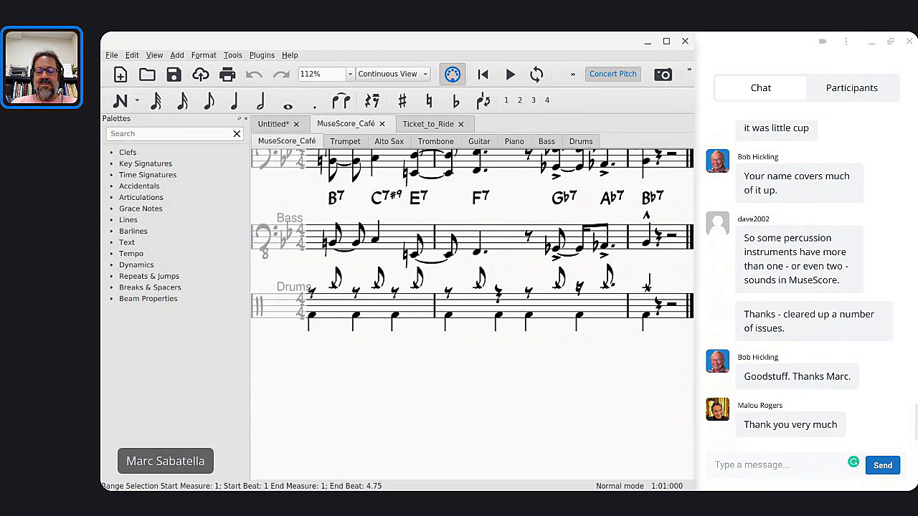
Switch to the streaming web page and end the live stream, confirming the choice
{"action": "key", "text": "alt+Tab"}
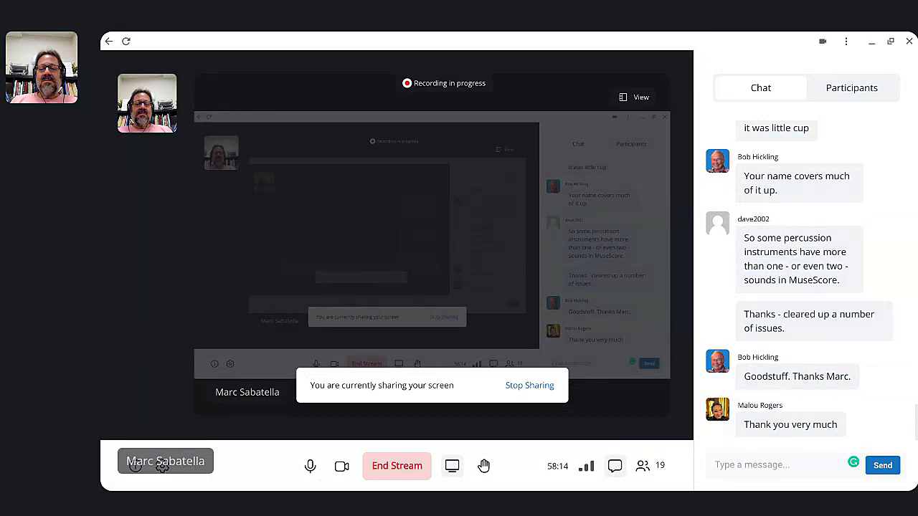
{"action": "left_click", "coordinate": [692, 380]}
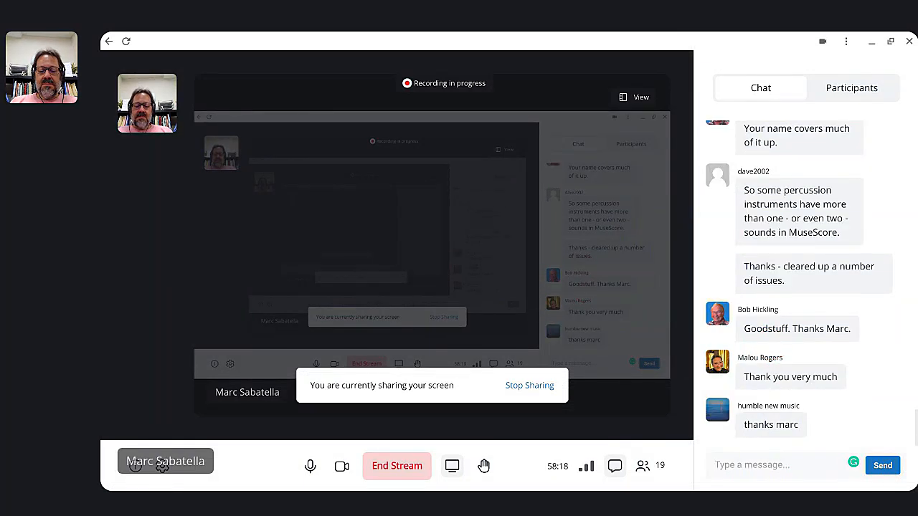
{"action": "left_click", "coordinate": [414, 468]}
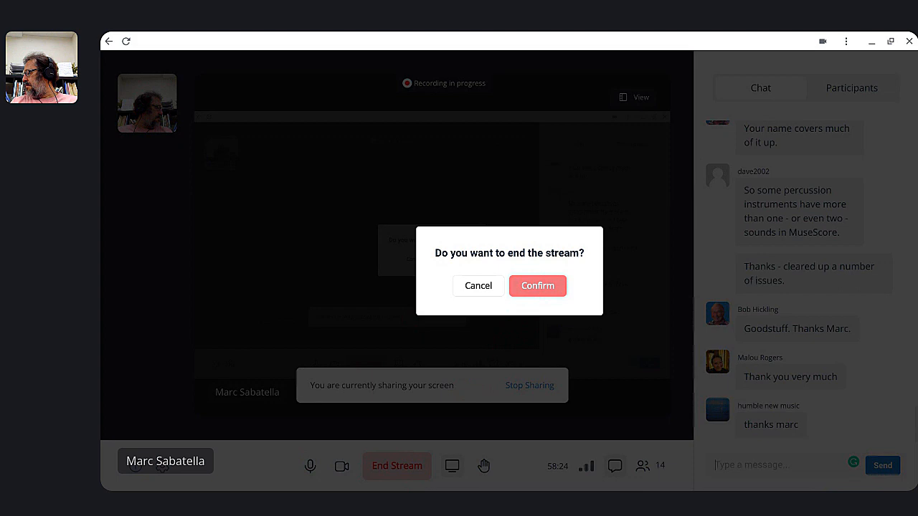
{"action": "left_click", "coordinate": [534, 287]}
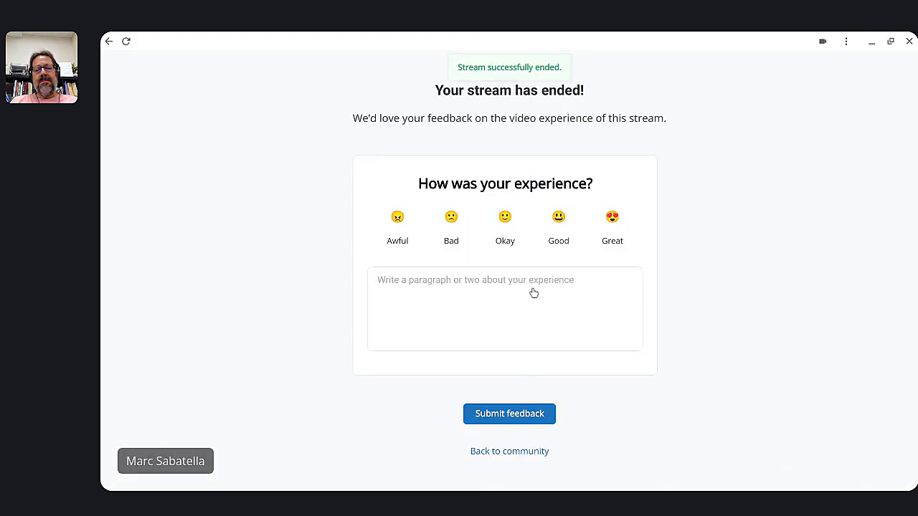